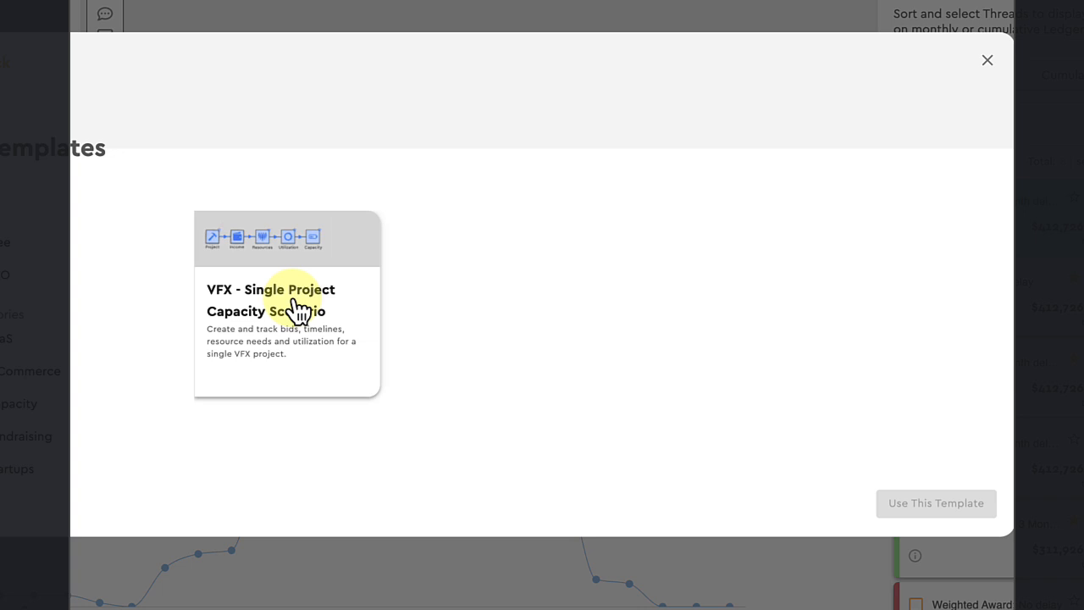
Create a new scenario from the "VFX - Single Project Capacity Scenario" template
left_click(298, 311)
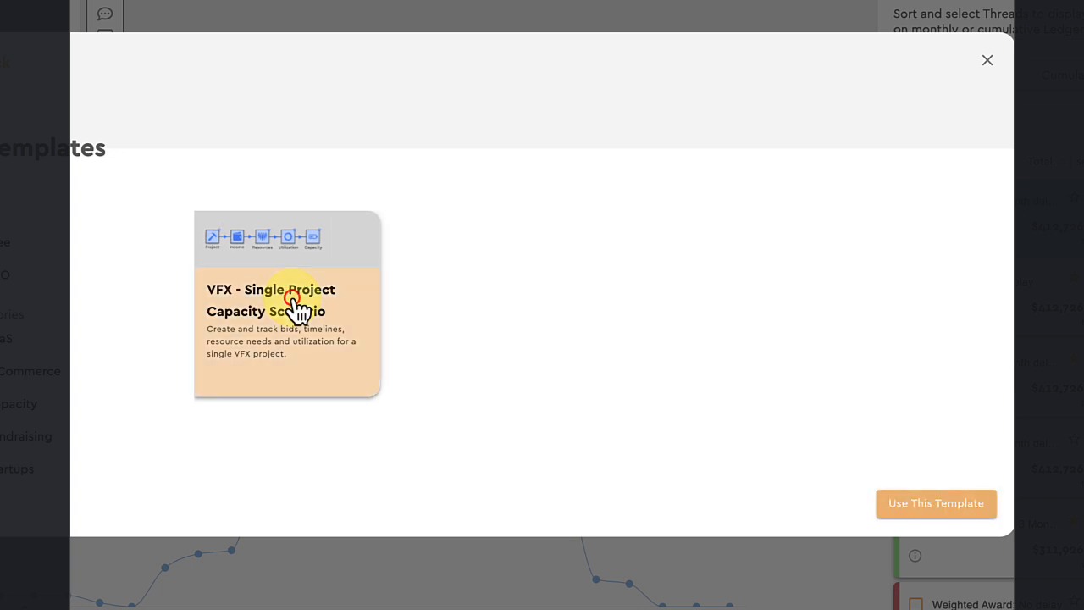
left_click(931, 501)
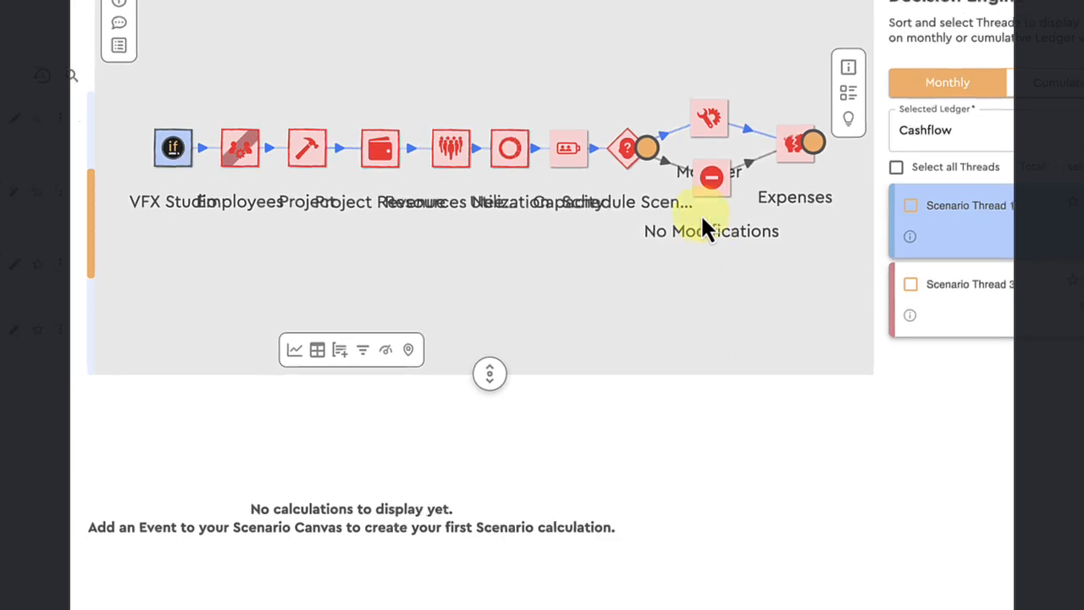
left_click(586, 35)
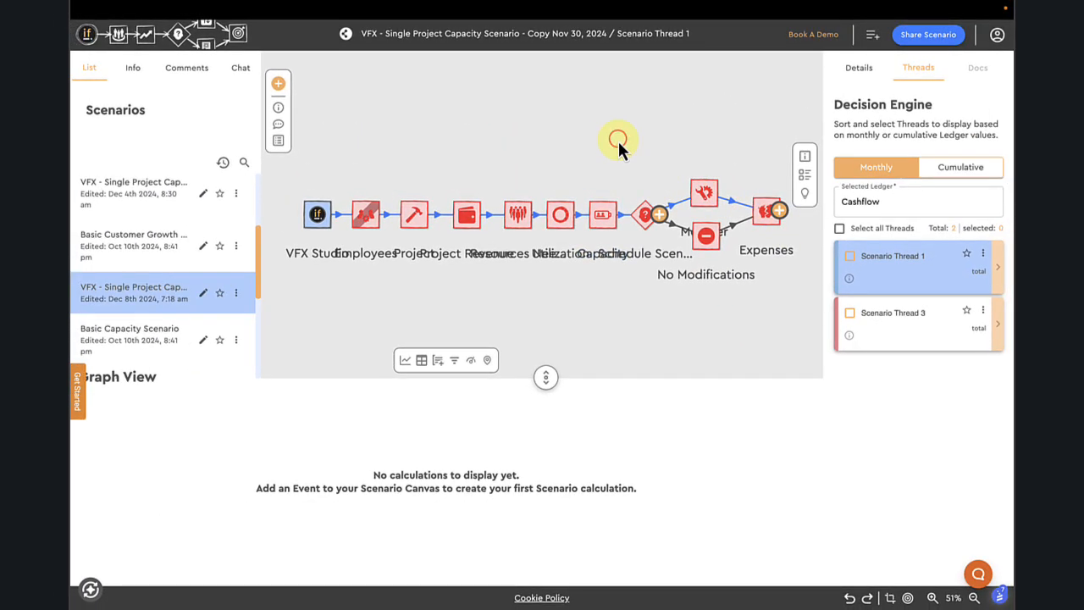
Hide the scenario list and fit the whole event flow on the canvas
left_click(933, 598)
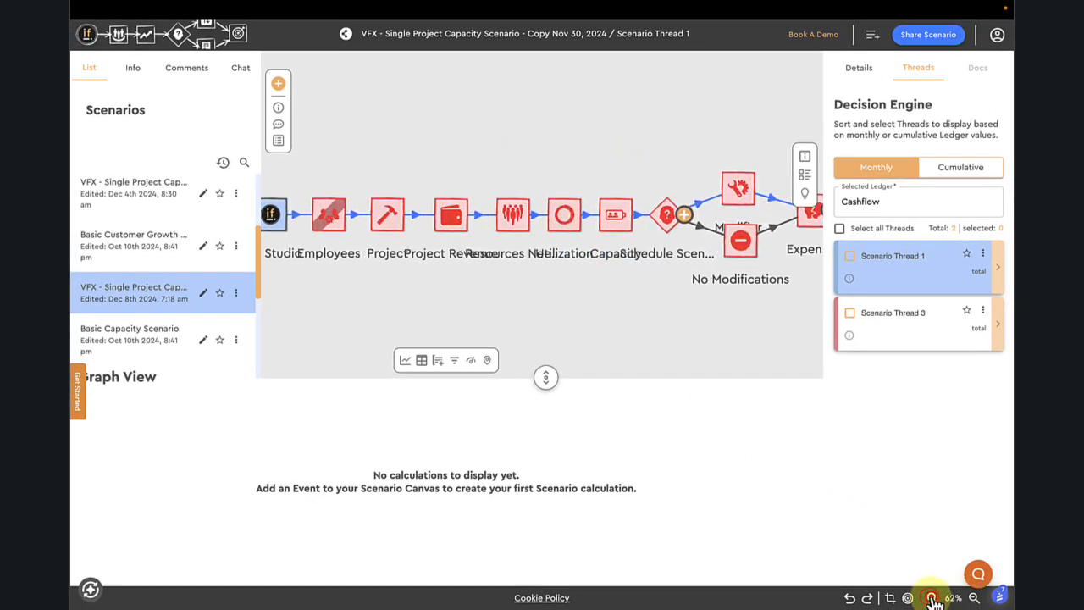
left_click(975, 598)
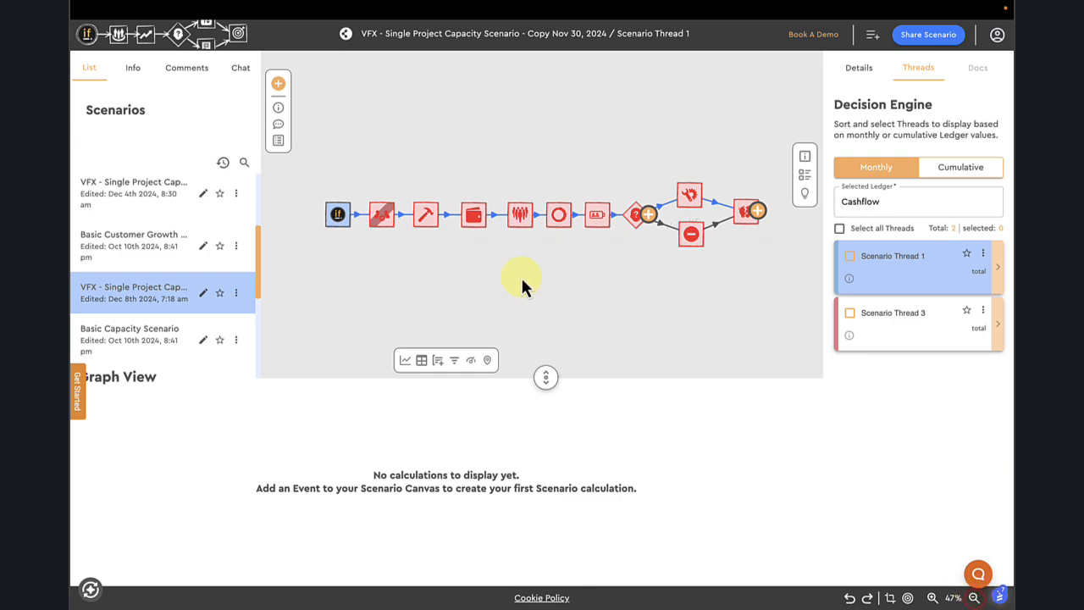
left_click(283, 143)
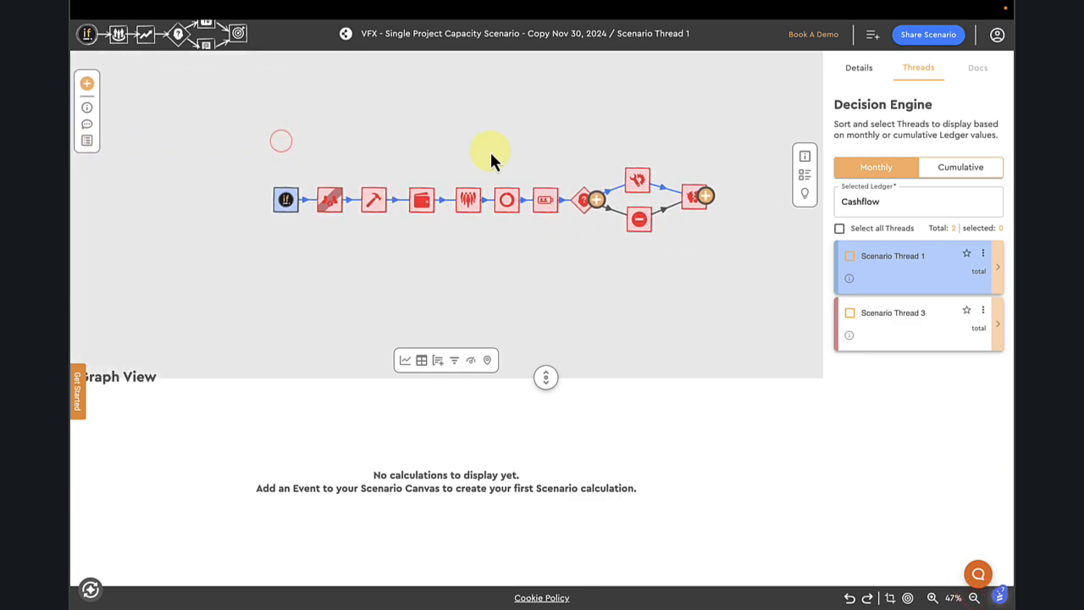
left_click(908, 598)
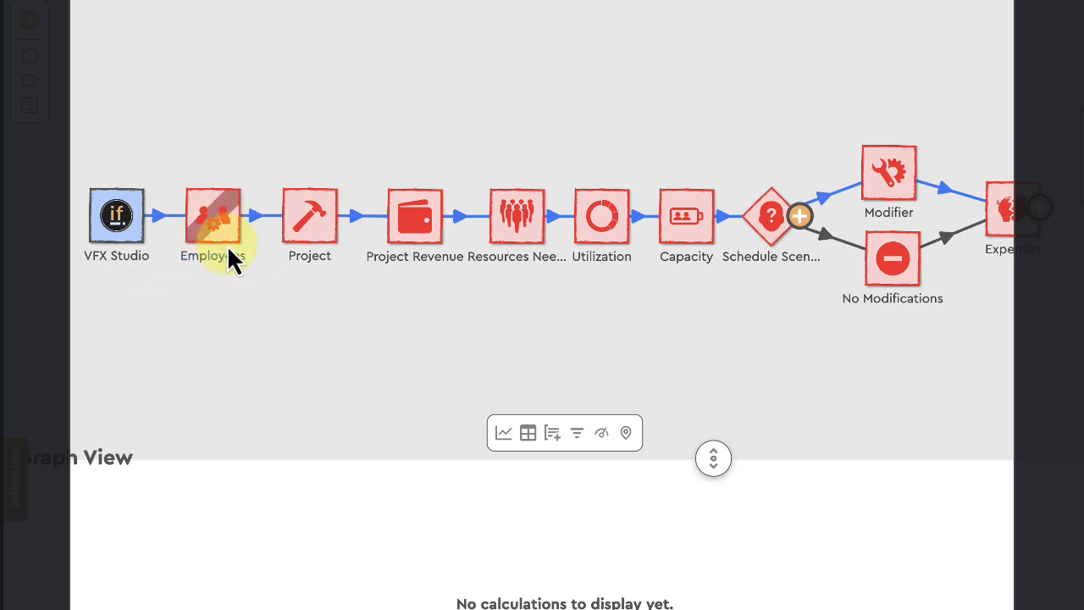
Examine the descriptions of the template's events in order, from Employees through Capacity and the schedule scenario branches to Expenses
mouse_move(227, 239)
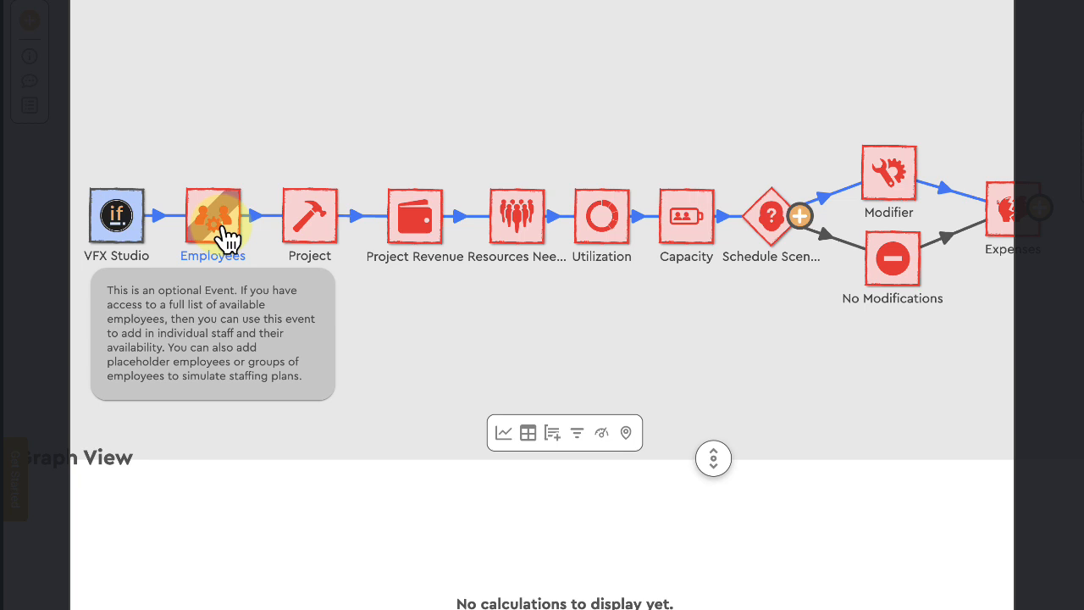
mouse_move(322, 223)
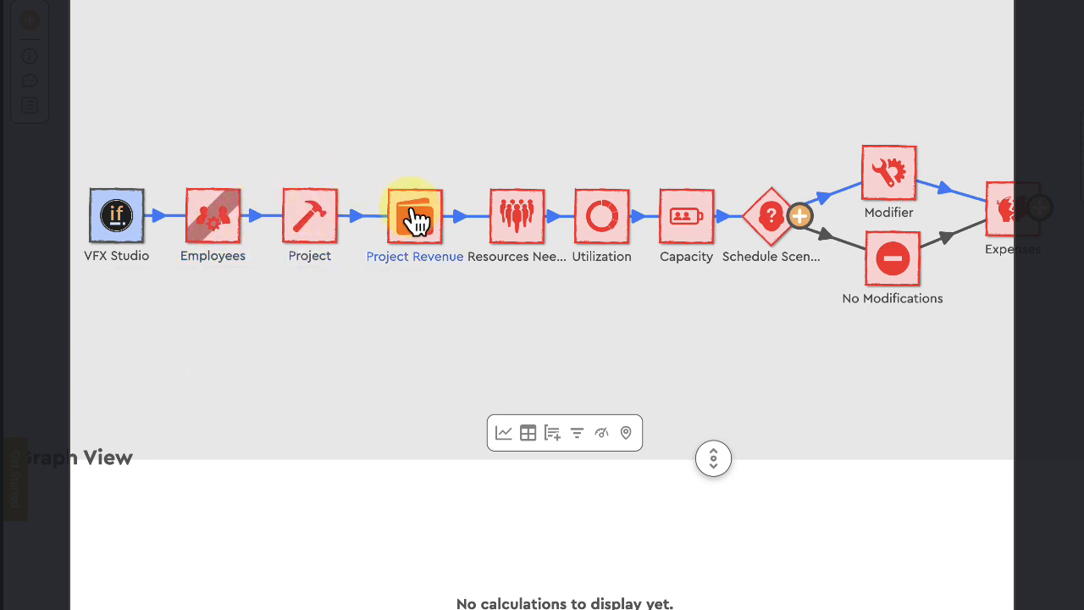
mouse_move(417, 222)
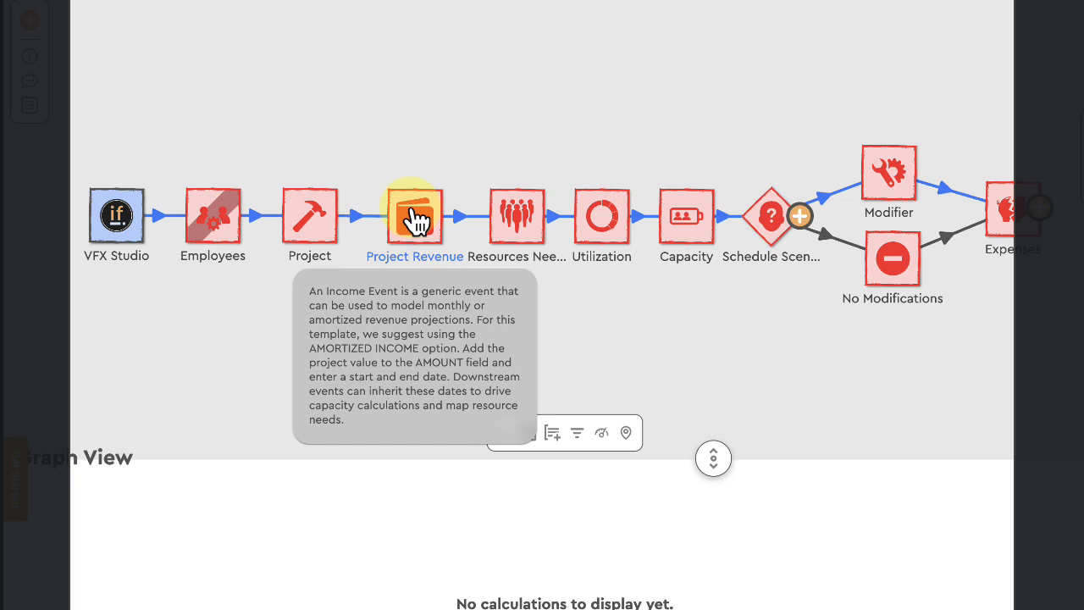
left_click(417, 220)
mouse_move(417, 218)
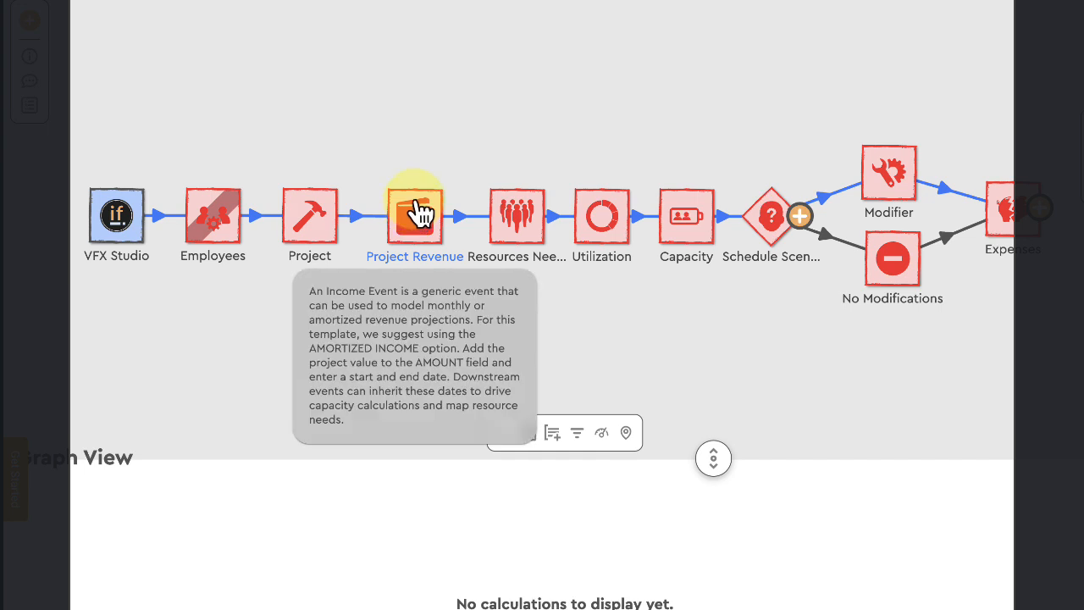
mouse_move(516, 222)
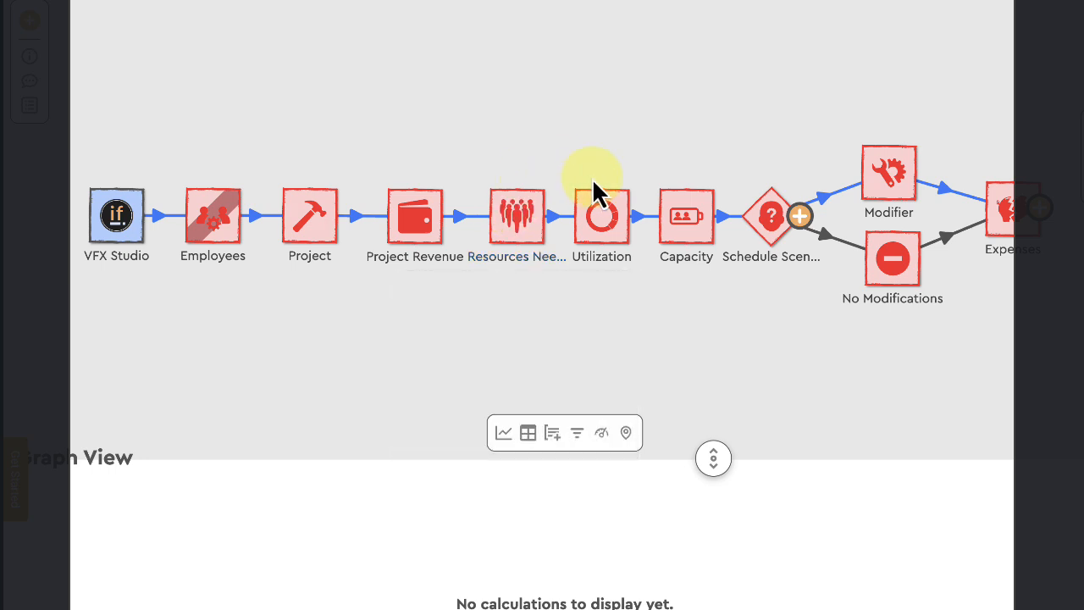
mouse_move(603, 223)
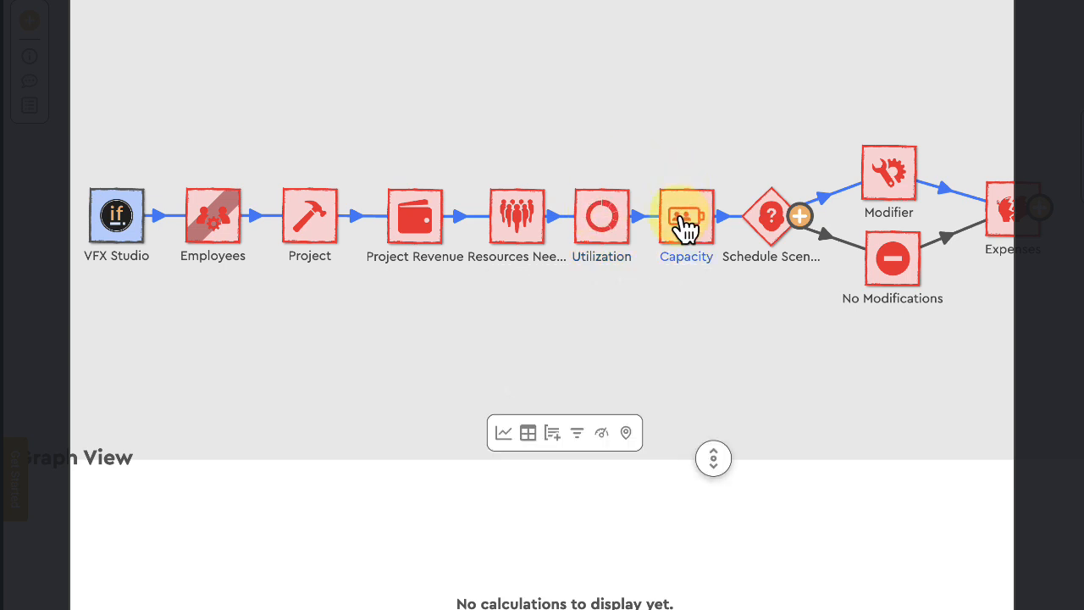
mouse_move(685, 227)
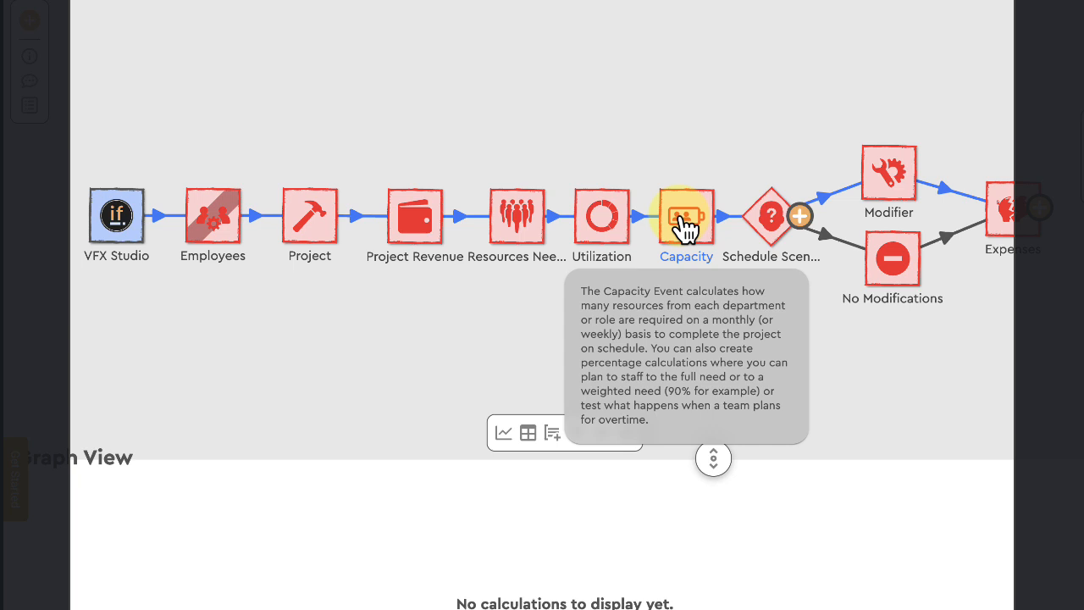
mouse_move(768, 217)
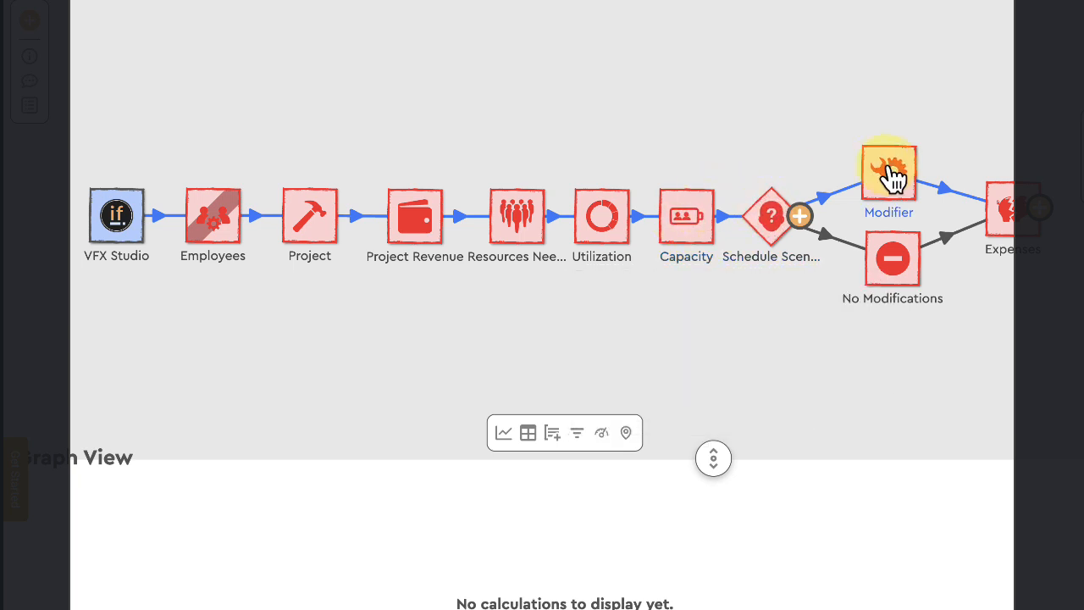
mouse_move(893, 178)
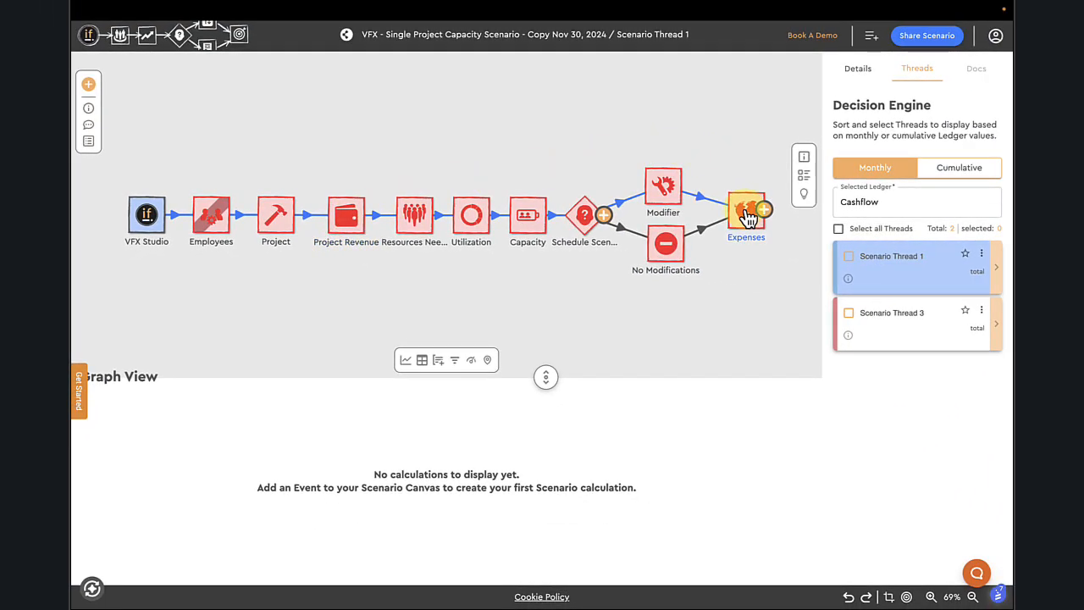
mouse_move(745, 218)
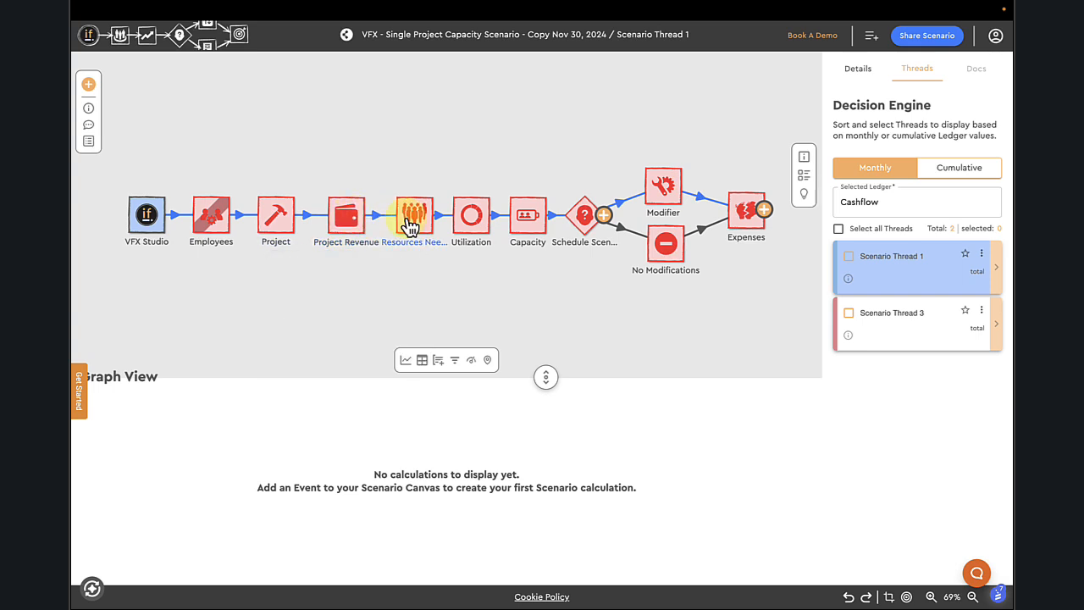
Expand the Project event's description, name its project entry "Project 1" and save the event
left_click(271, 209)
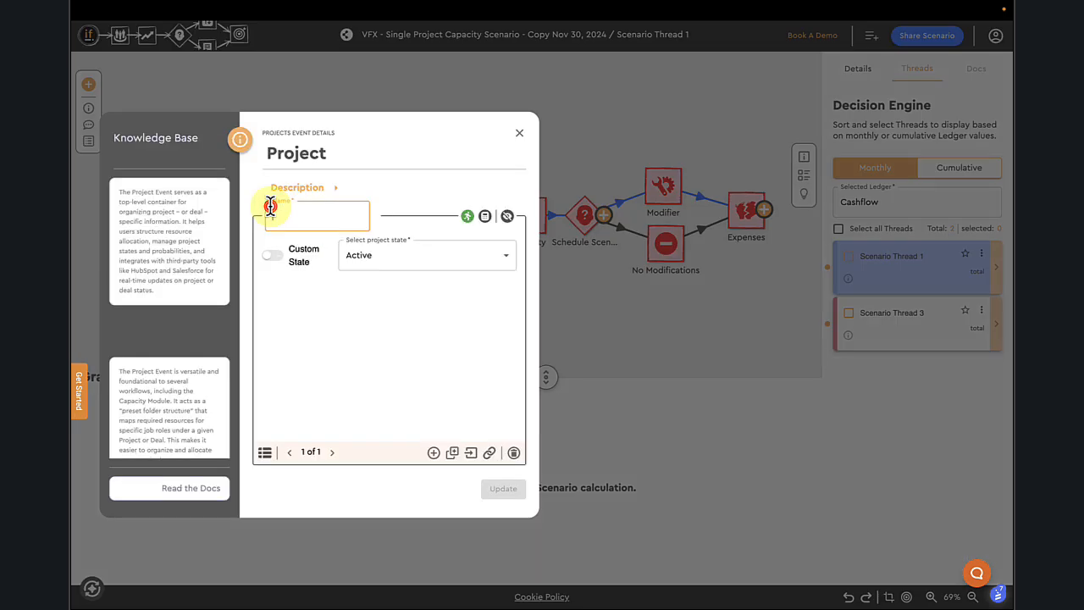
left_click(334, 188)
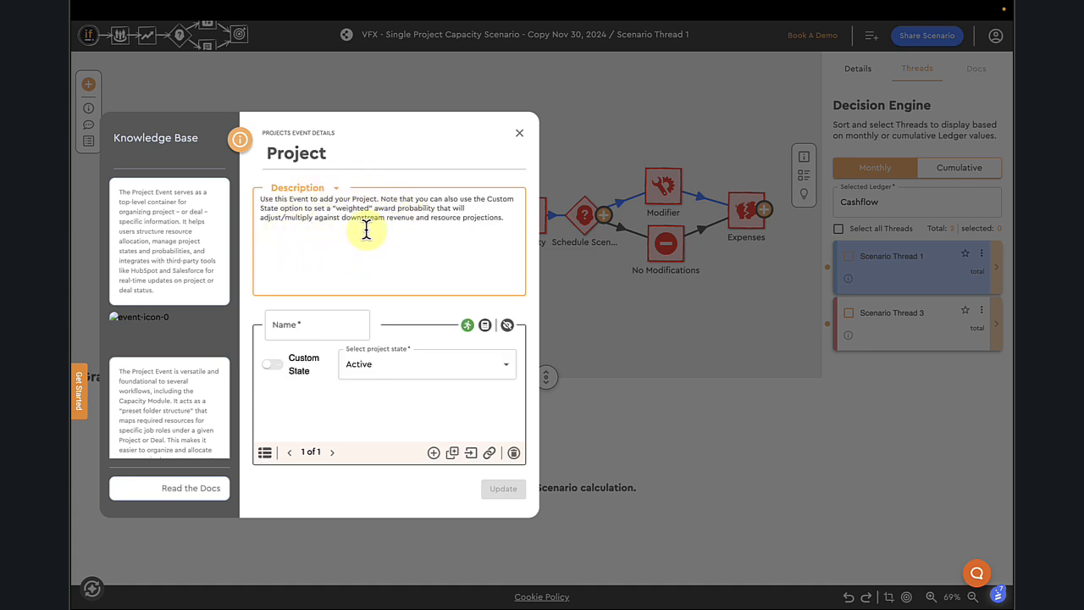
left_click(310, 326)
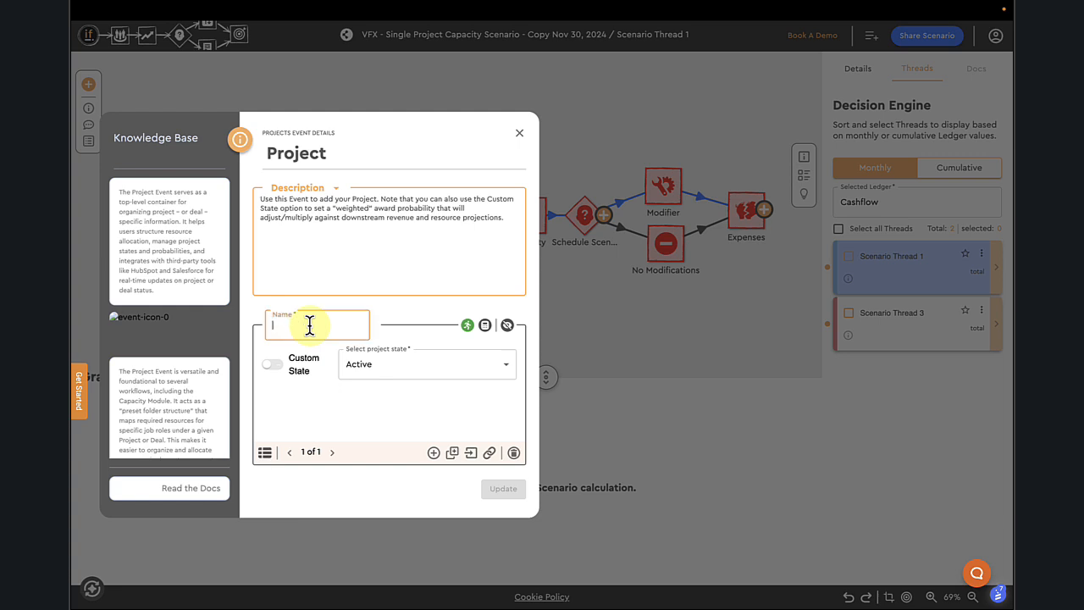
type("Project")
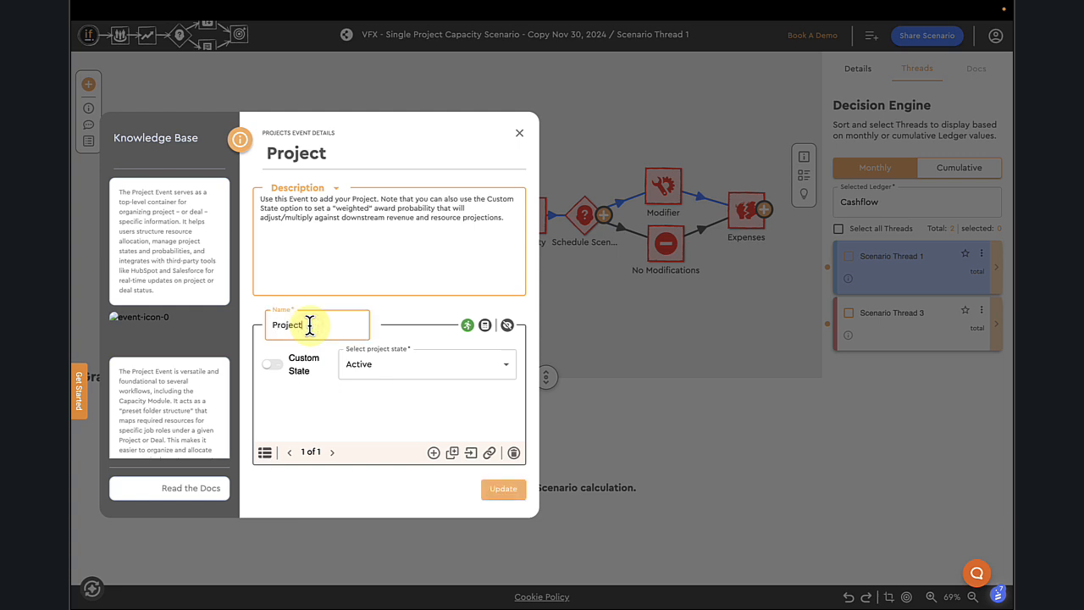
type(" 1")
left_click(500, 491)
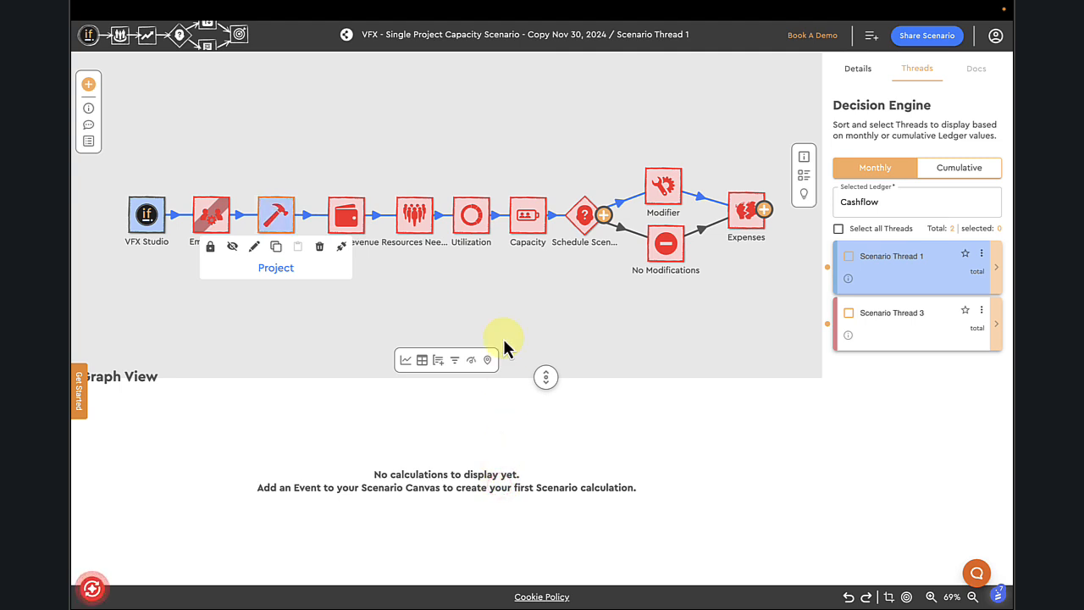
Recalculate the scenario and hide the graph view beneath the canvas
left_click(92, 590)
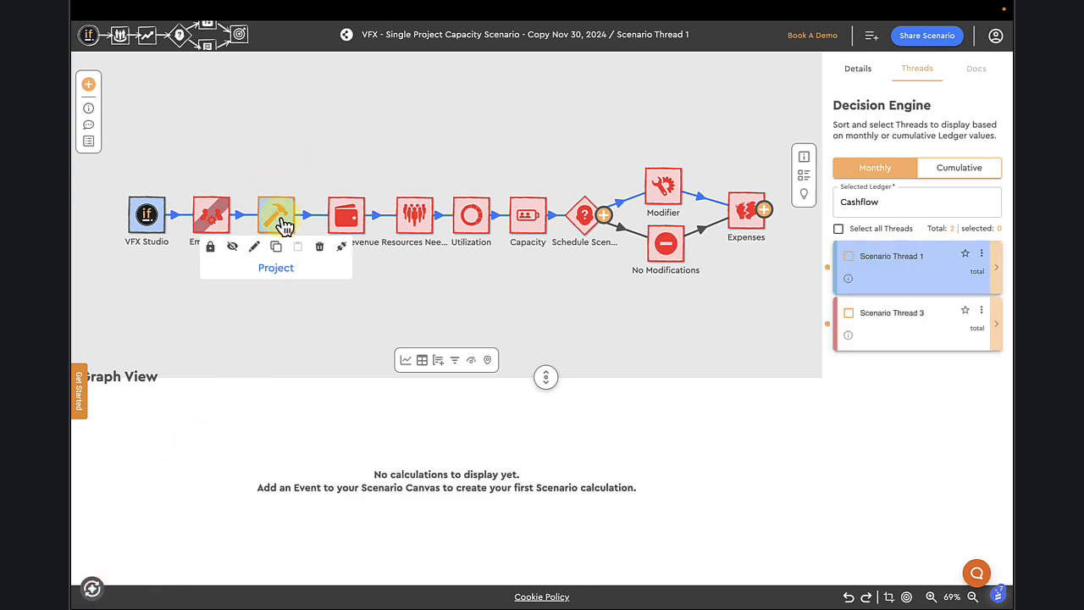
left_click(404, 360)
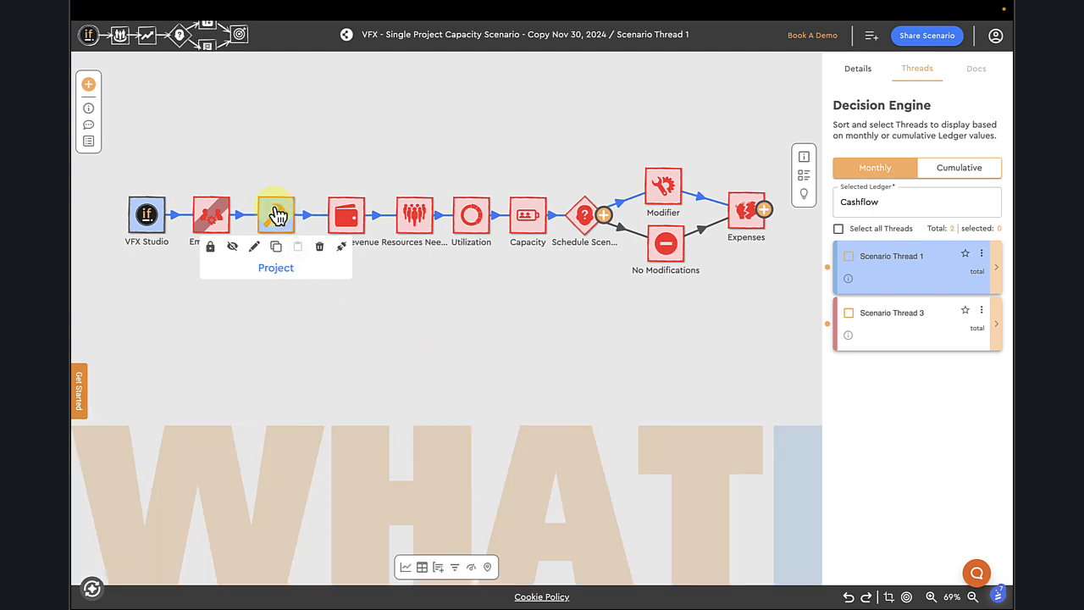
mouse_move(278, 215)
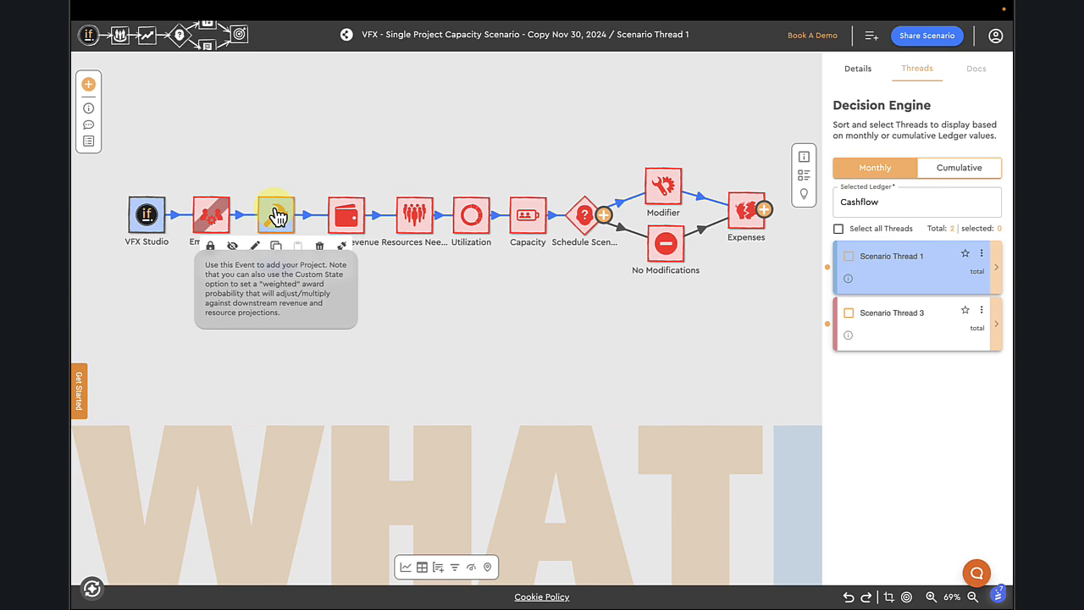
In the Project Revenue event, name the income entry "Bid Pack 1" and target it to "Project - Project 1"
left_click(347, 215)
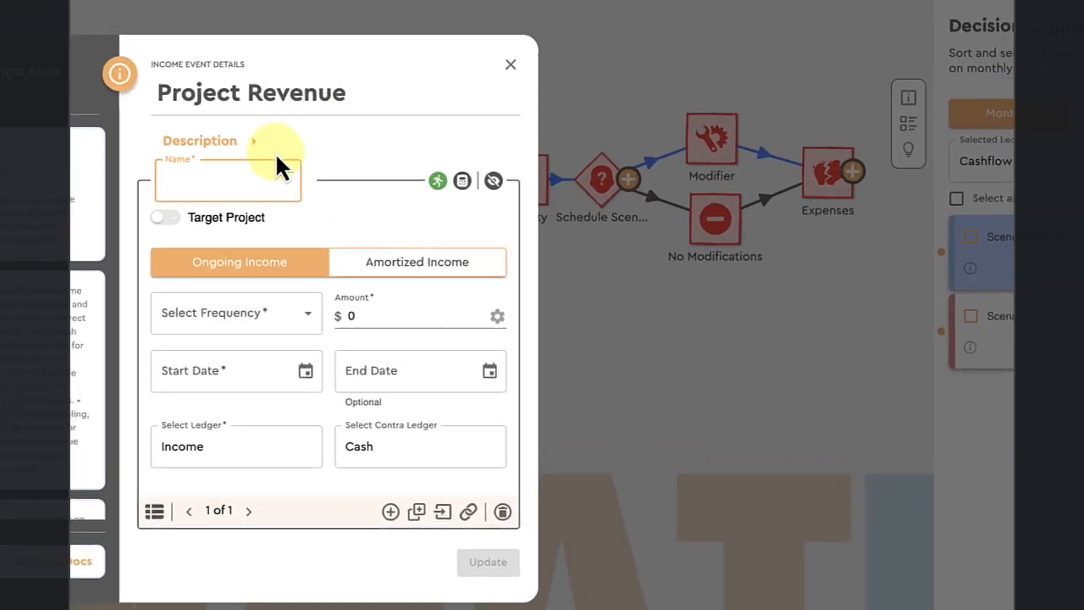
left_click(215, 179)
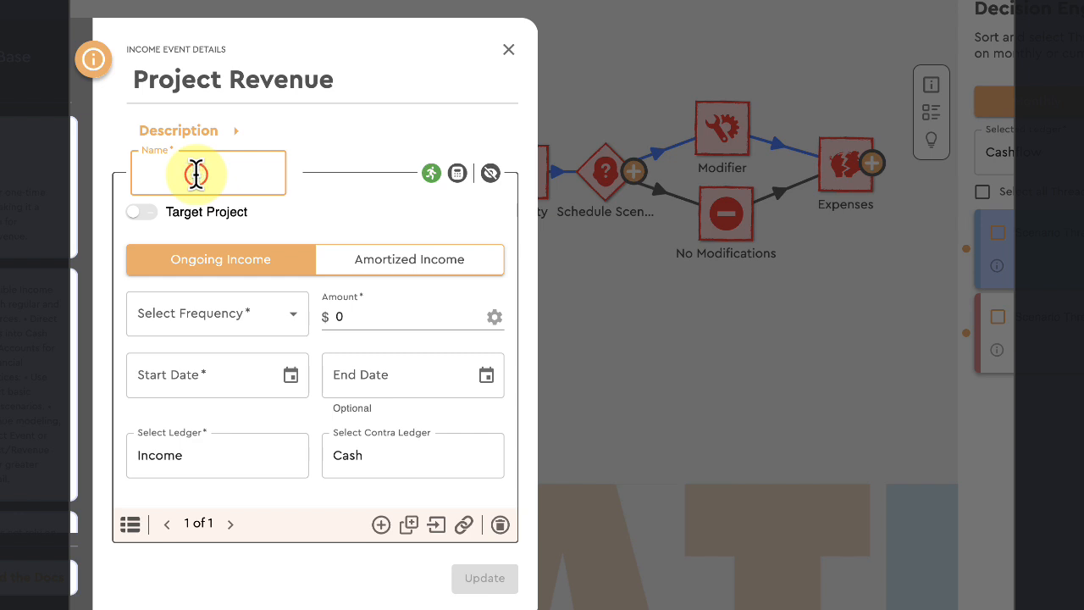
type("Bid Pack 1")
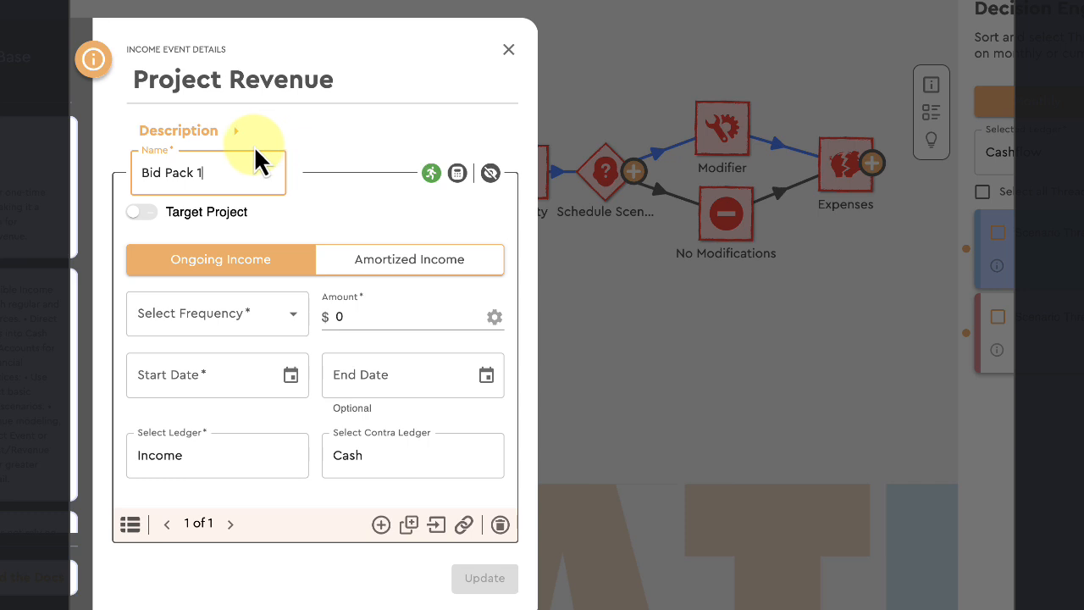
left_click(145, 212)
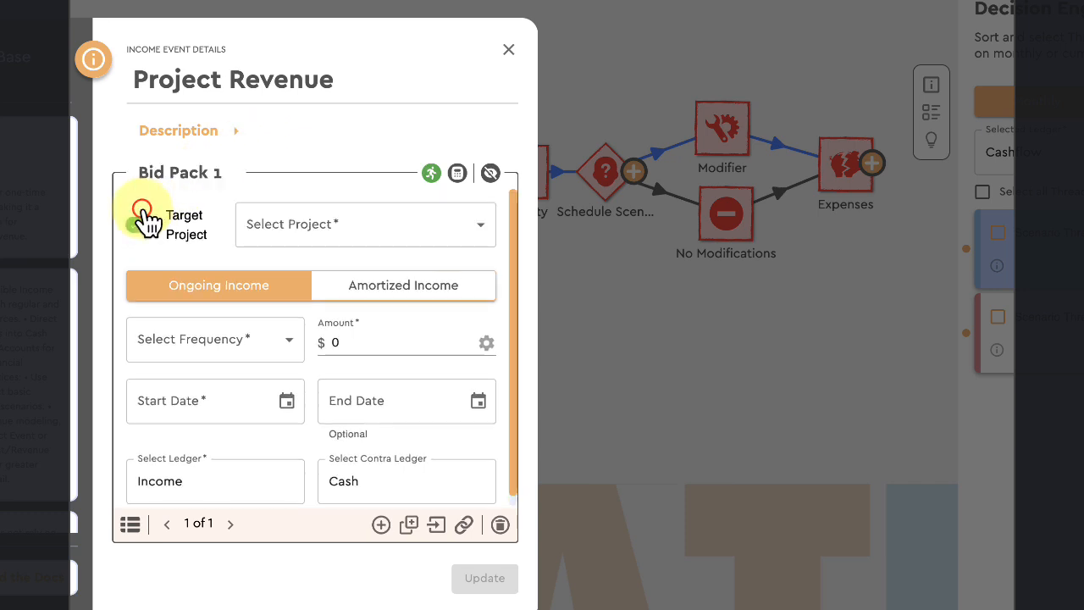
left_click(336, 219)
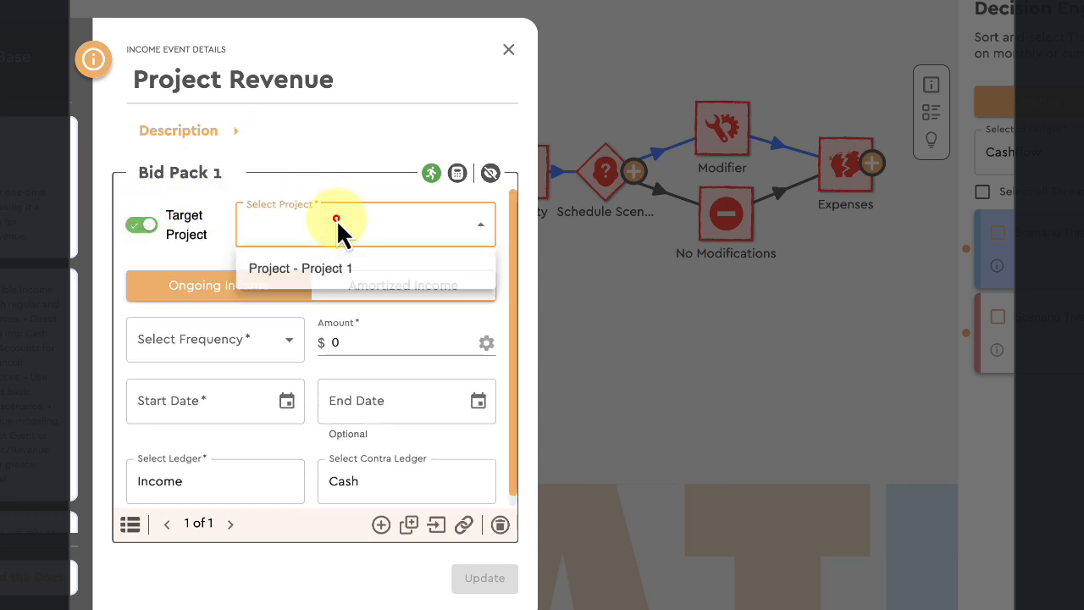
left_click(313, 269)
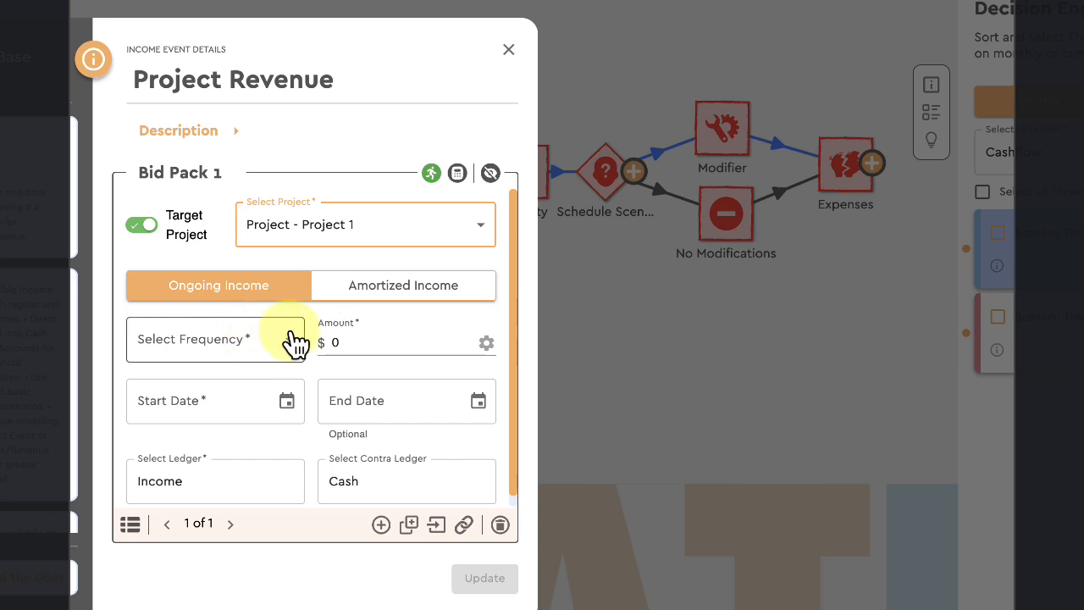
Make Bid Pack 1 an amortized income with Monthly frequency and a cost of $500,000
left_click(398, 292)
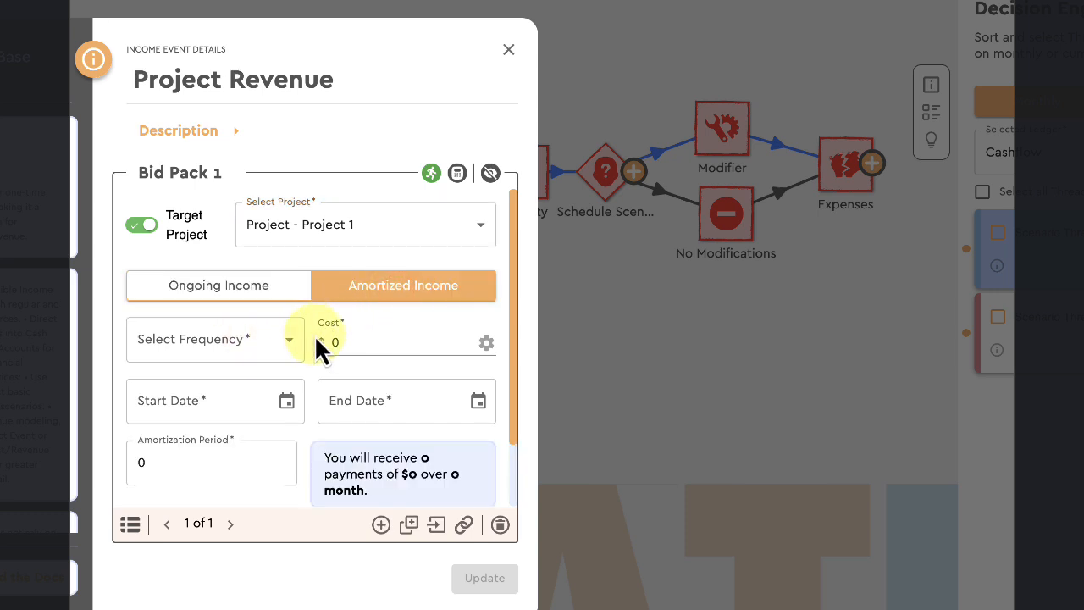
left_click(286, 341)
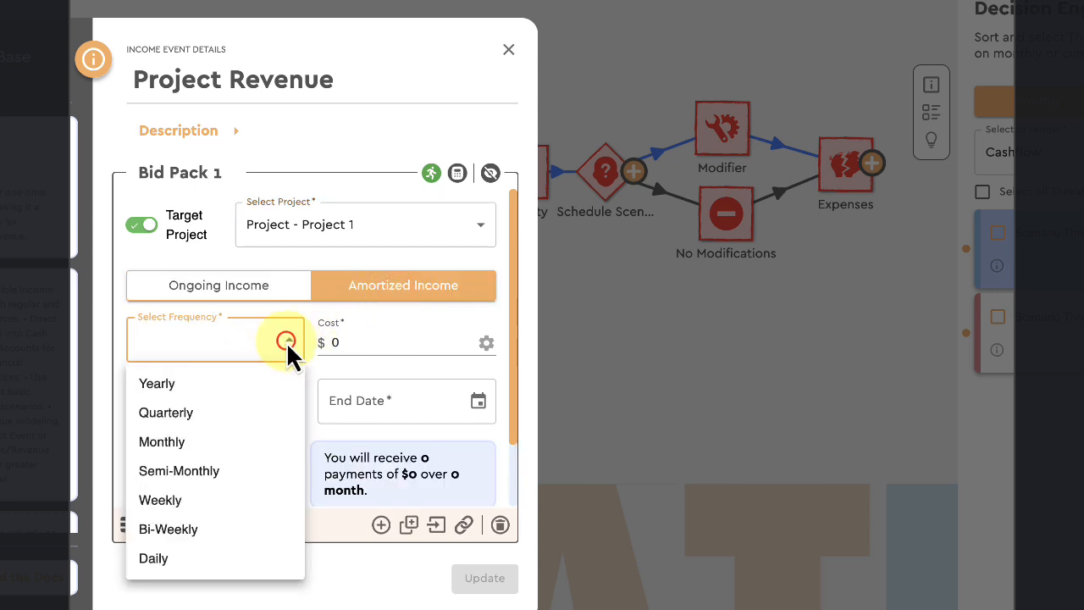
left_click(187, 441)
left_click(348, 344)
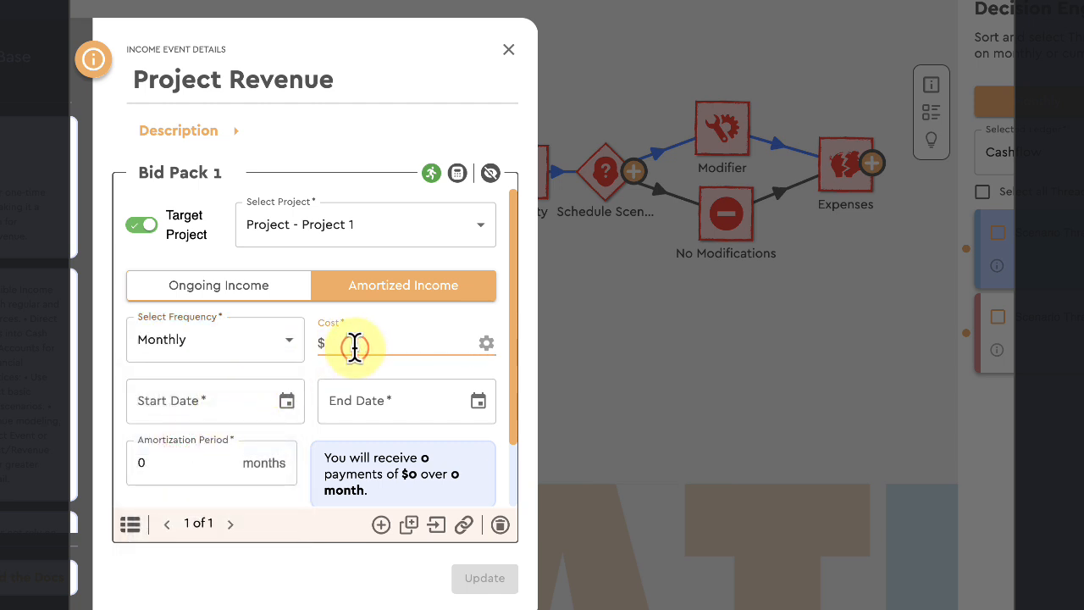
type("500,000")
Set Bid Pack 1's start date to 02/01/2025 and its end date to 06/25/2025
left_click(292, 399)
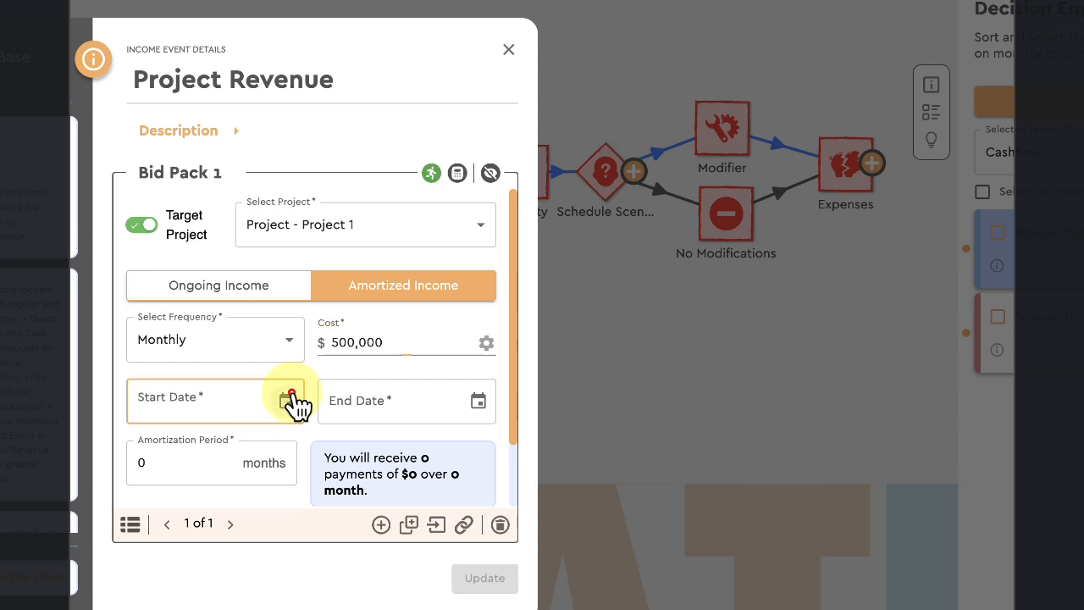
left_click(359, 449)
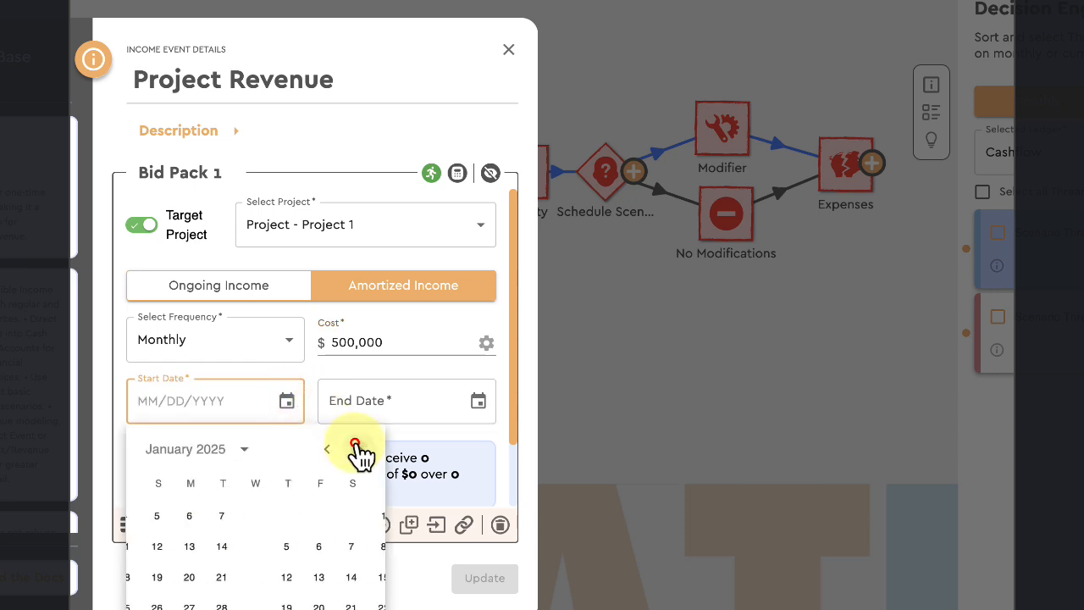
left_click(359, 450)
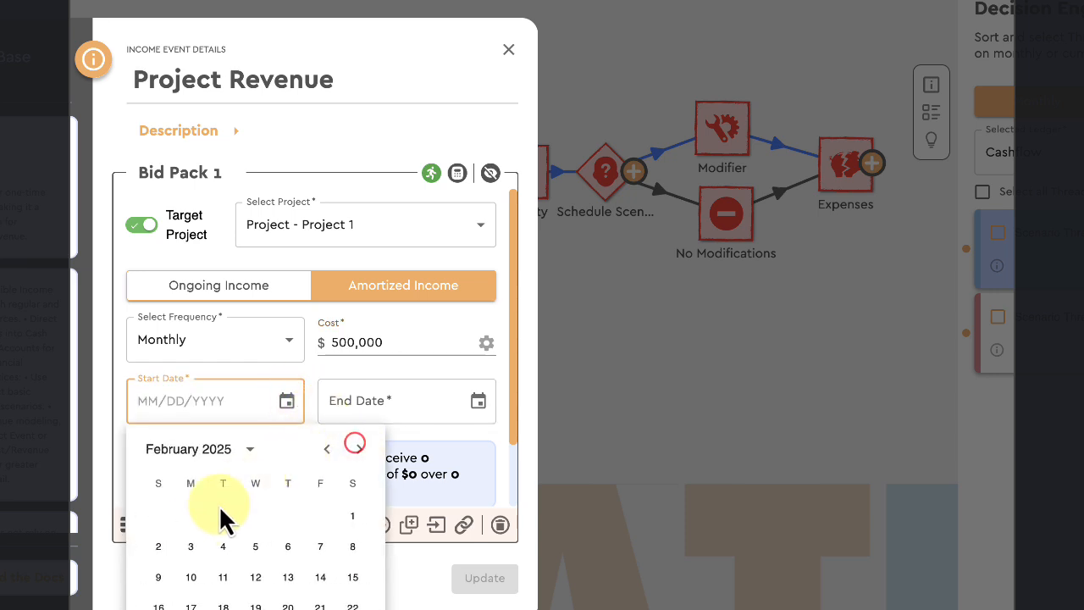
left_click(347, 518)
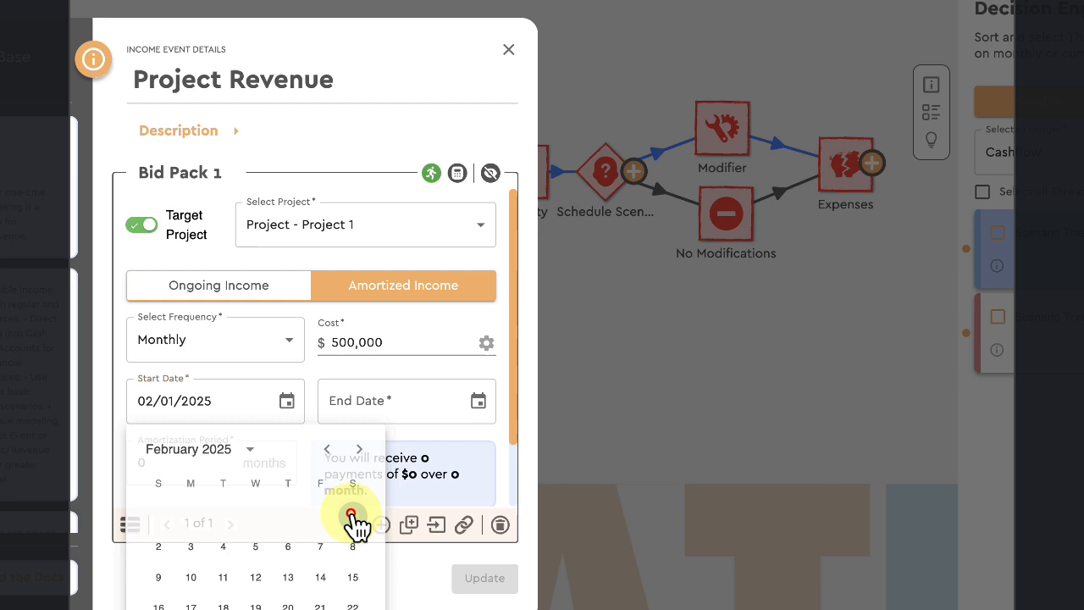
left_click(478, 403)
left_click(550, 449)
left_click(551, 449)
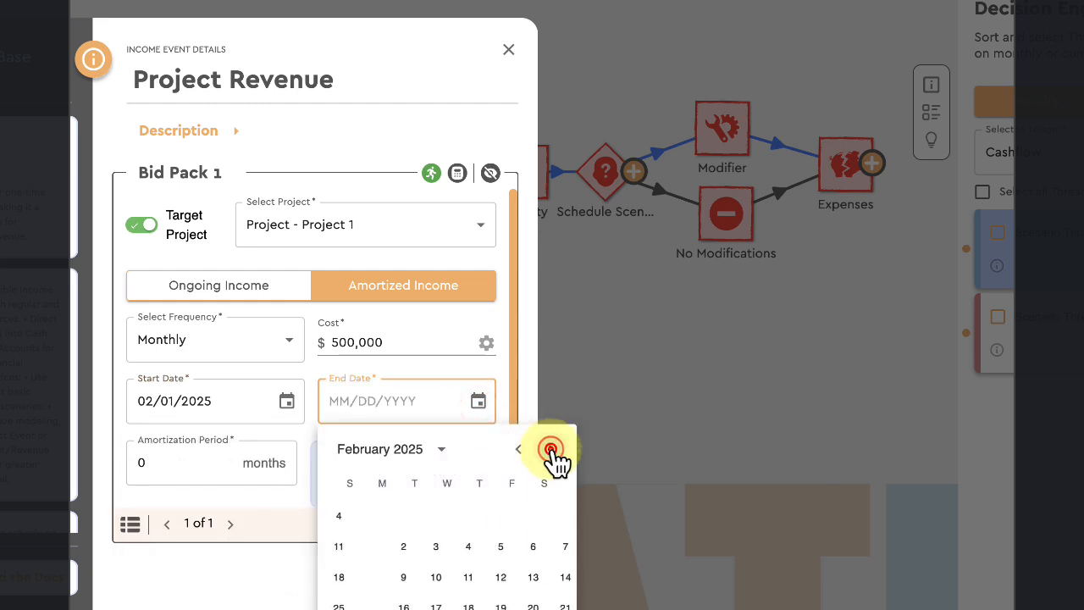
left_click(551, 449)
left_click(550, 449)
left_click(551, 449)
left_click(551, 449)
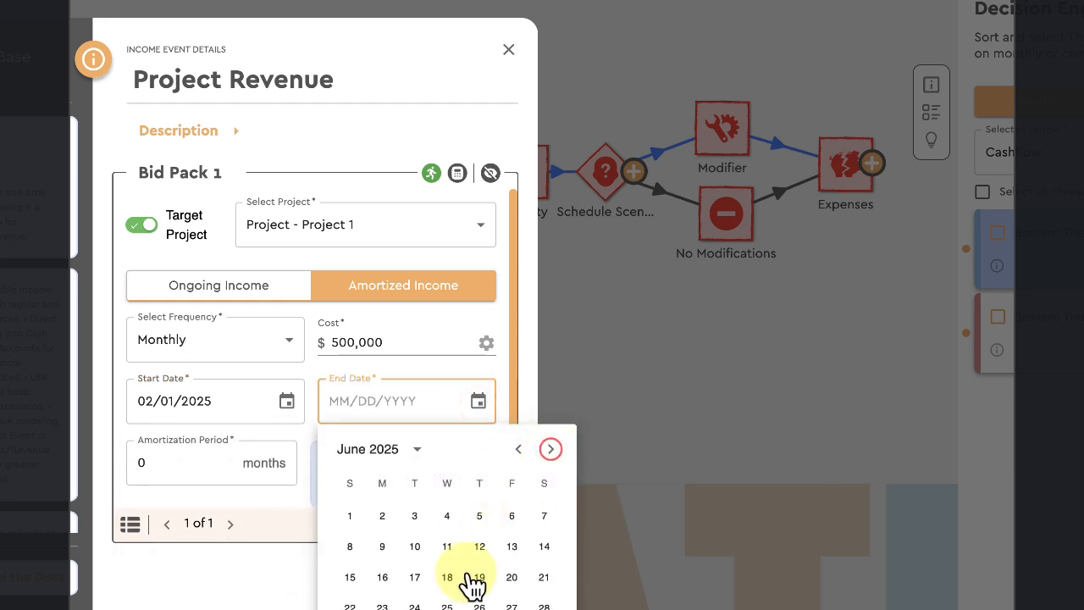
left_click(449, 606)
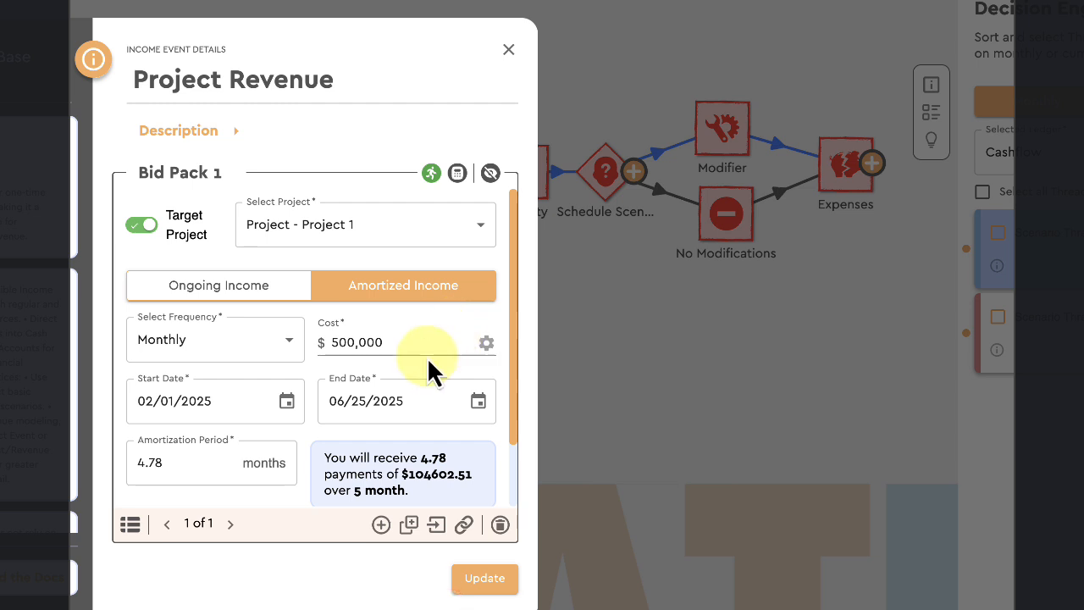
Set the amortization period of Bid Pack 1 to 5 months
left_click(185, 458)
key("BackSpace")
key("BackSpace")
key("BackSpace")
key("BackSpace")
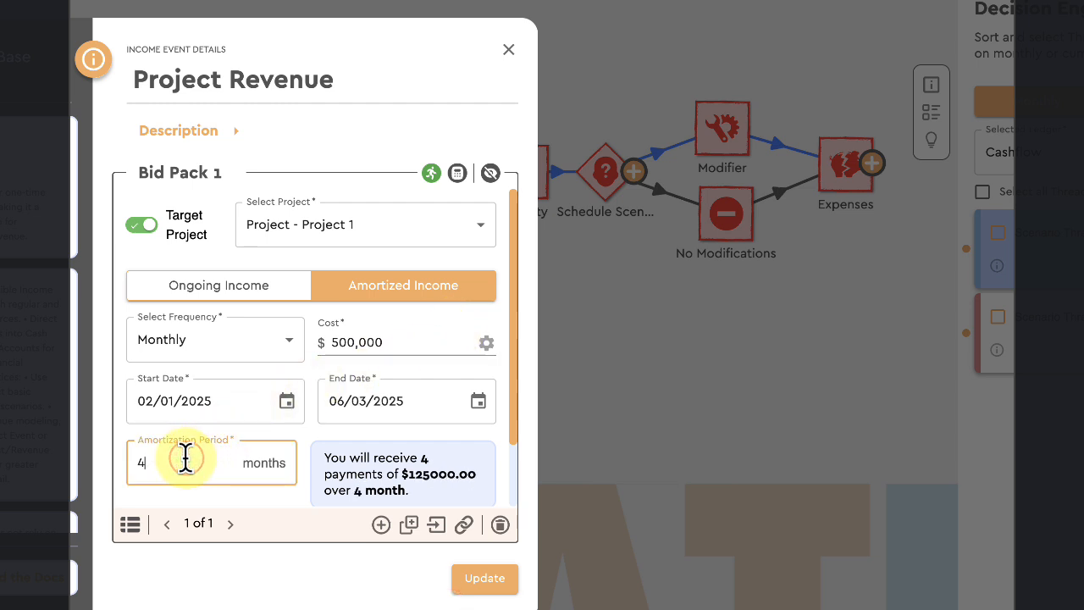
type("5")
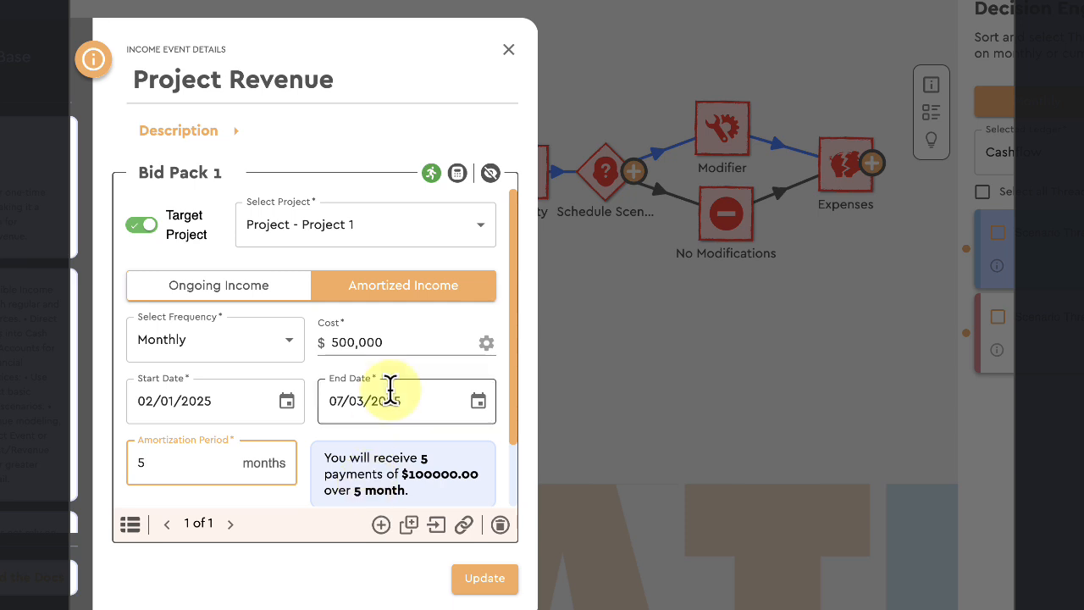
Create a custom ledger named "Project 1 Revenue" under Income > Main Income, assign it to Bid Pack 1 and save the event
scroll(388, 387, "down", 1)
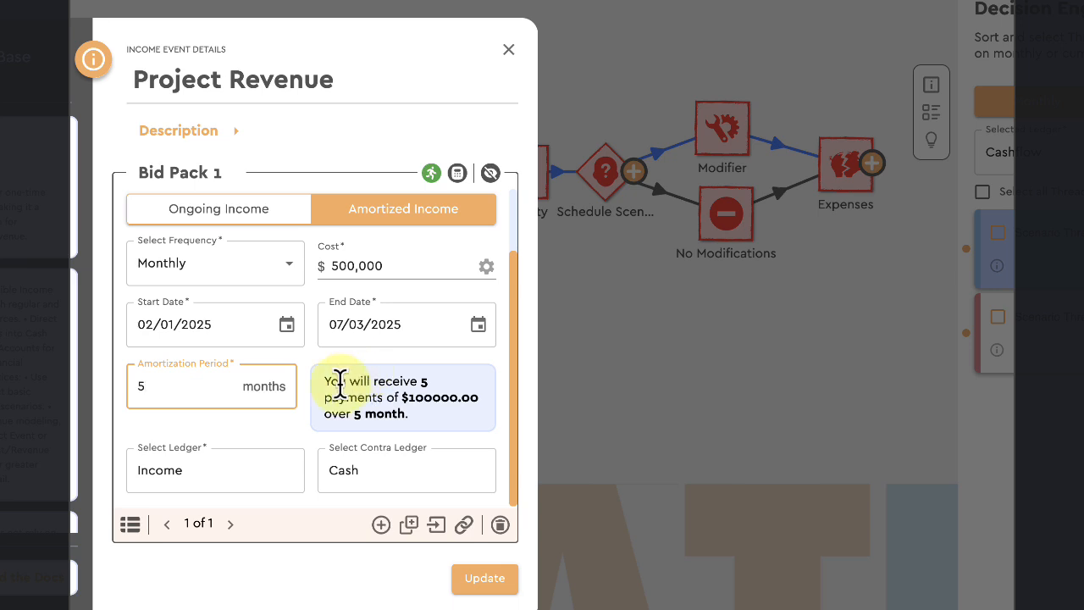
left_click(194, 473)
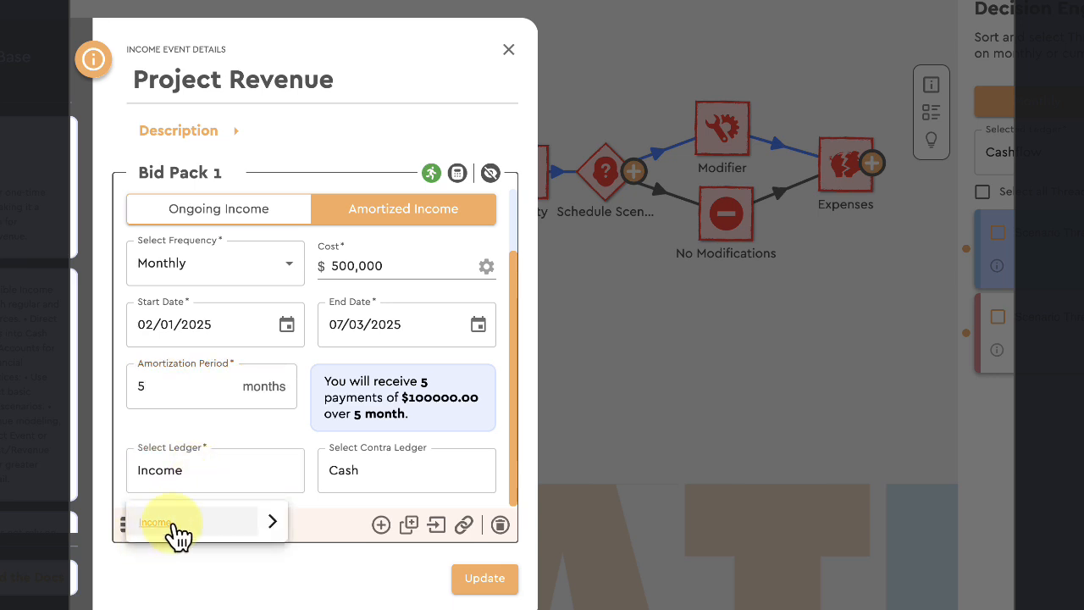
left_click(273, 523)
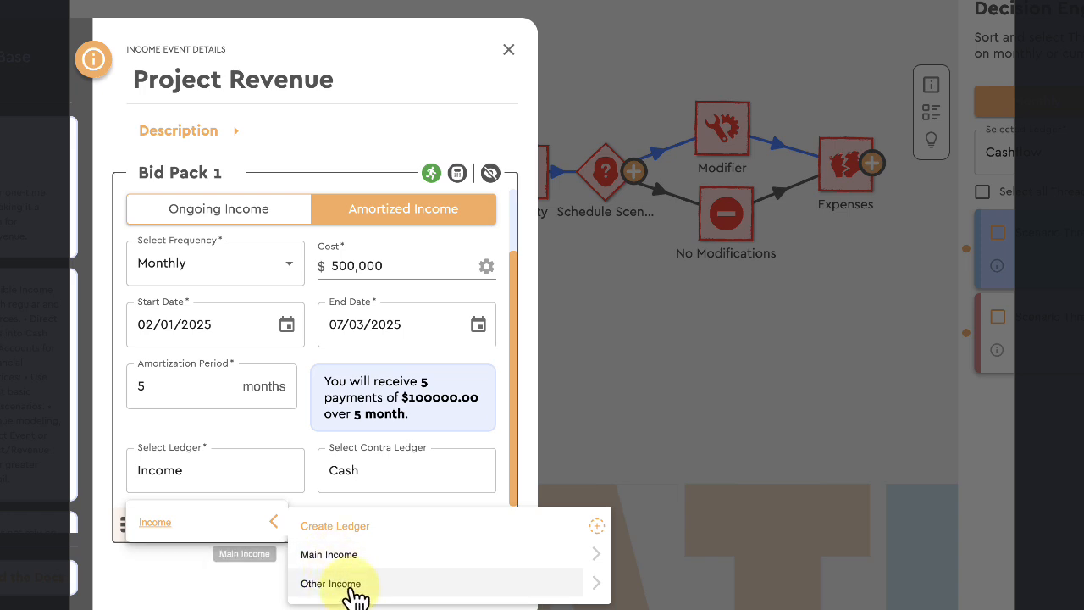
left_click(599, 559)
left_click(698, 565)
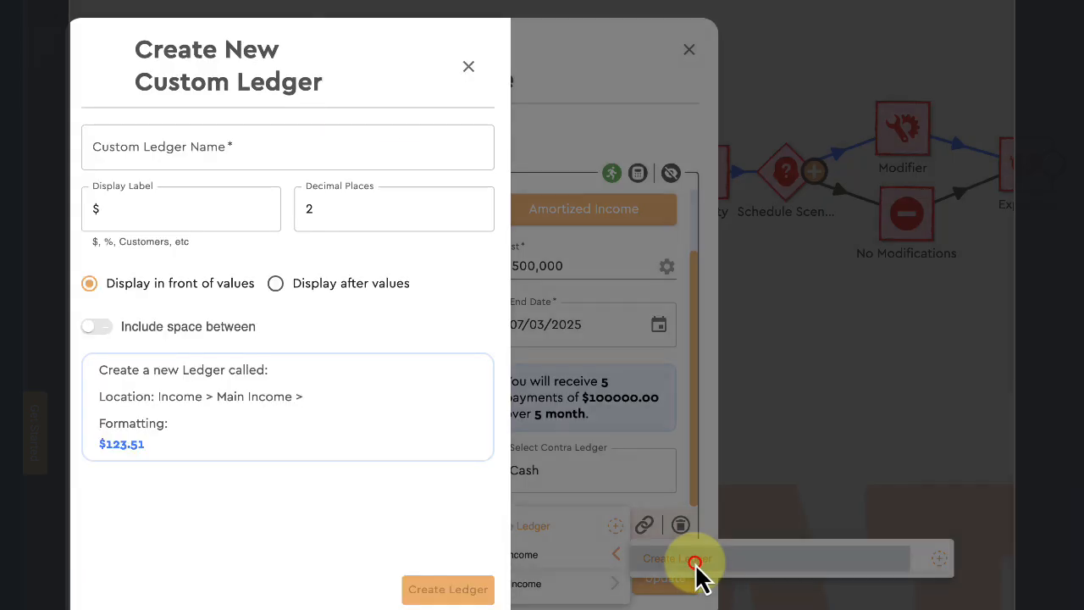
left_click(293, 140)
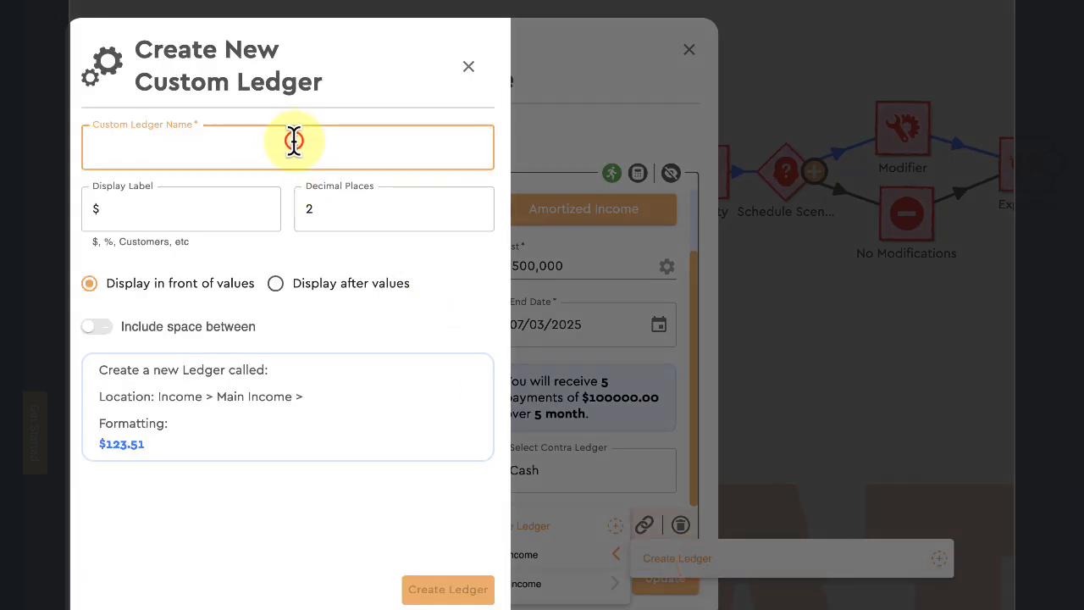
type("Project 1 Revenue")
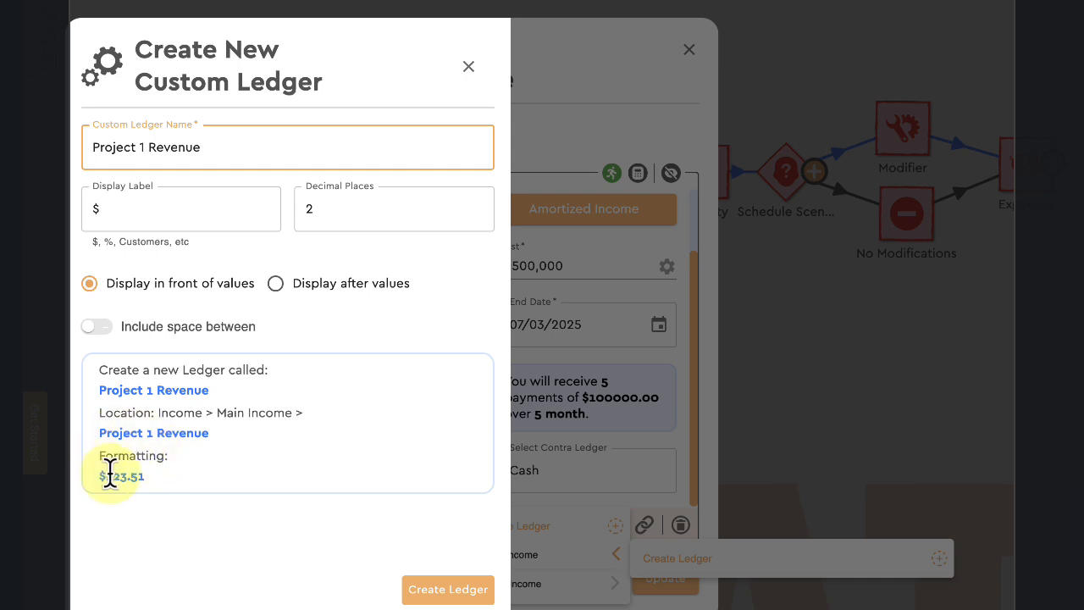
left_click(448, 590)
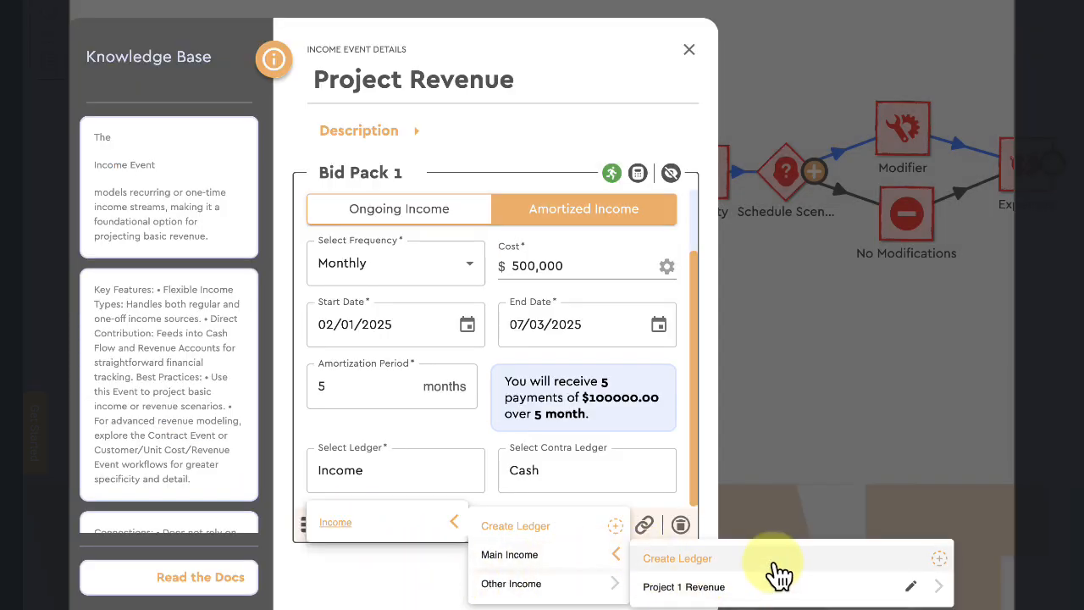
left_click(707, 588)
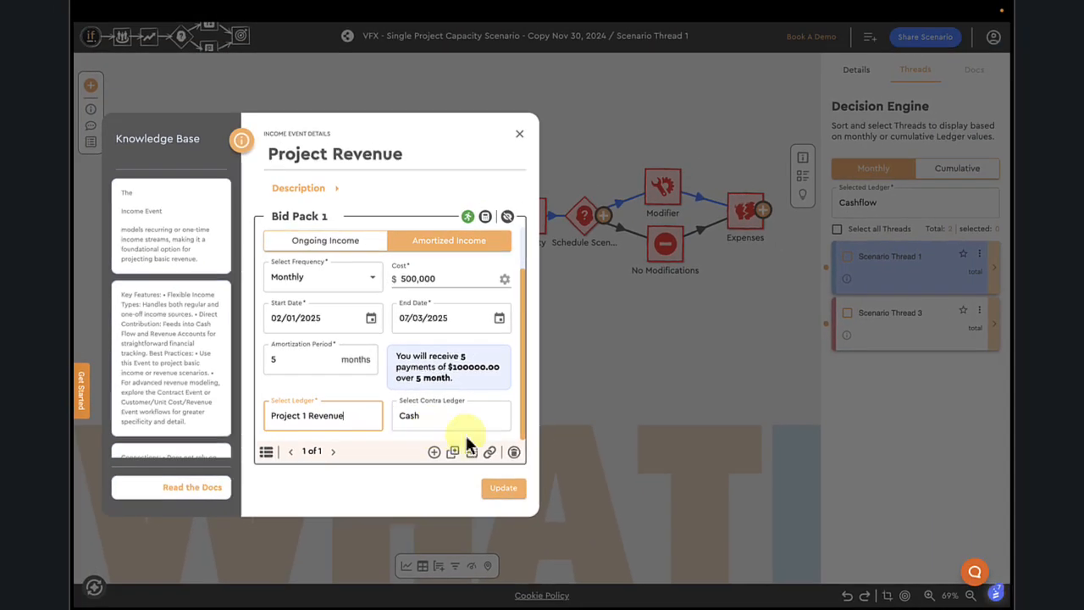
left_click(503, 489)
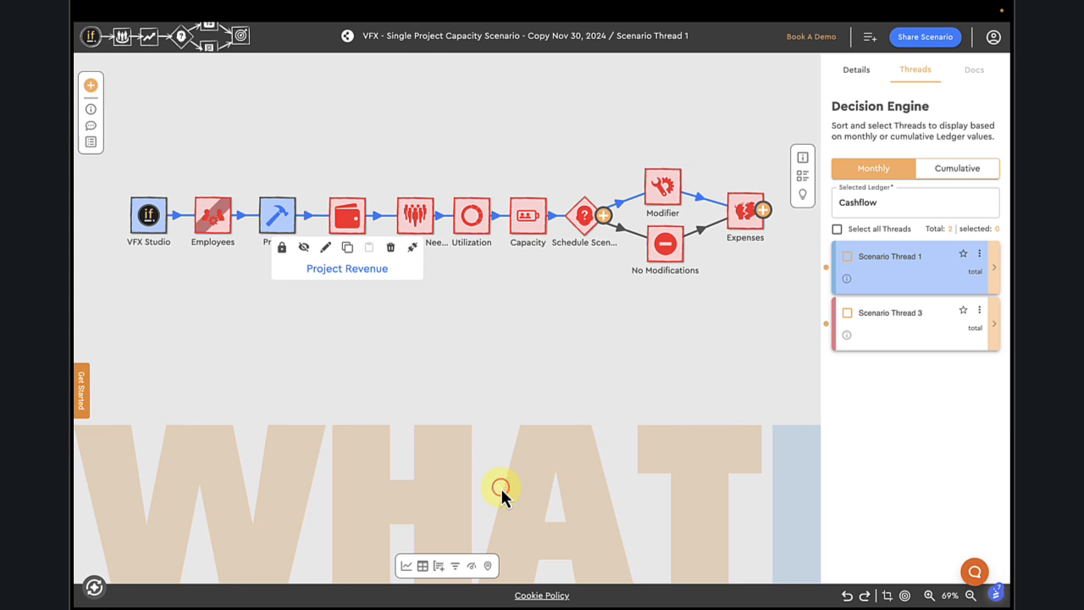
Recalculate the scenario and plot its monthly Cashflow in the graph view
left_click(94, 588)
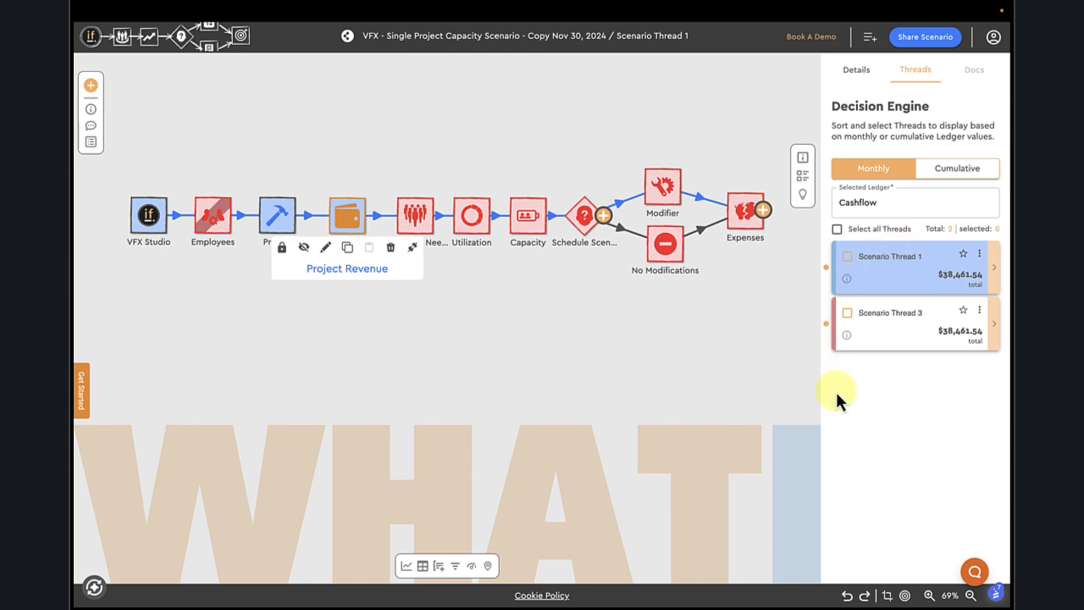
left_click(408, 565)
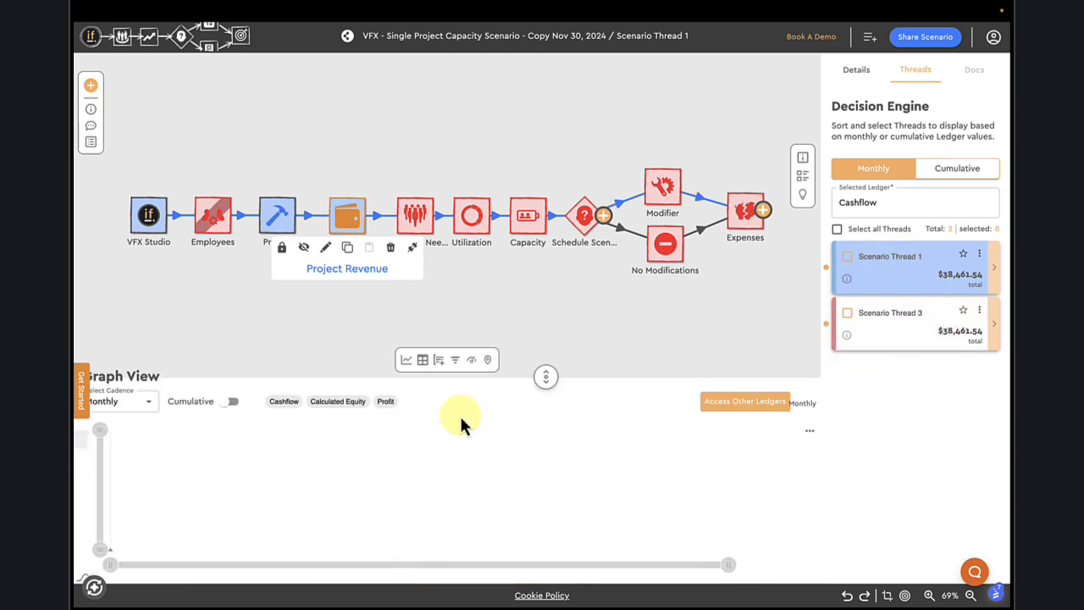
left_click(286, 403)
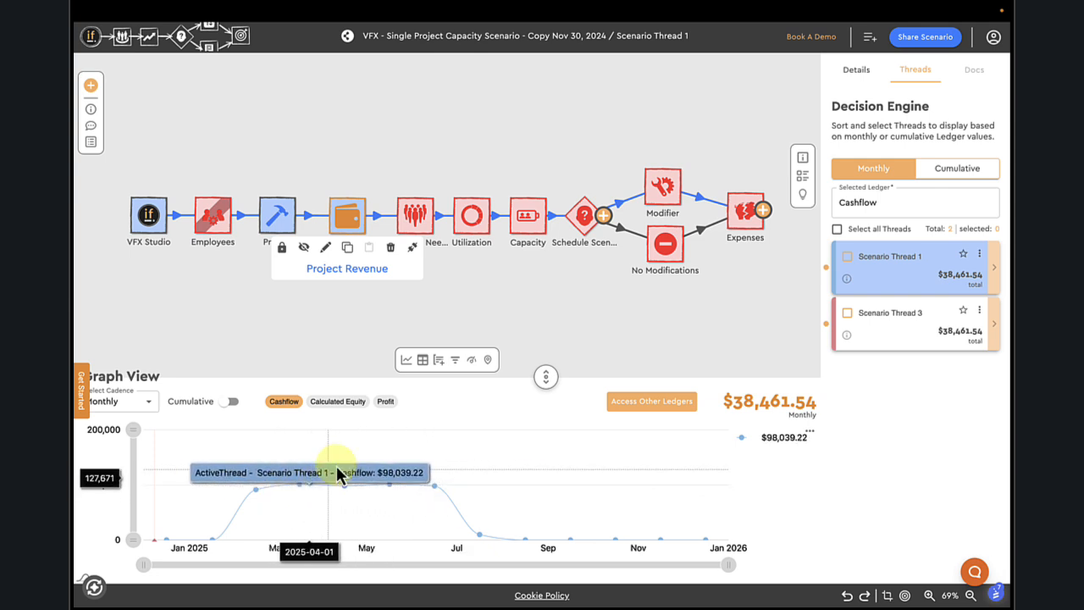
Examine the monthly Project 1 Revenue amounts under Income > Main Income in the grid view, and close the grid
left_click(421, 360)
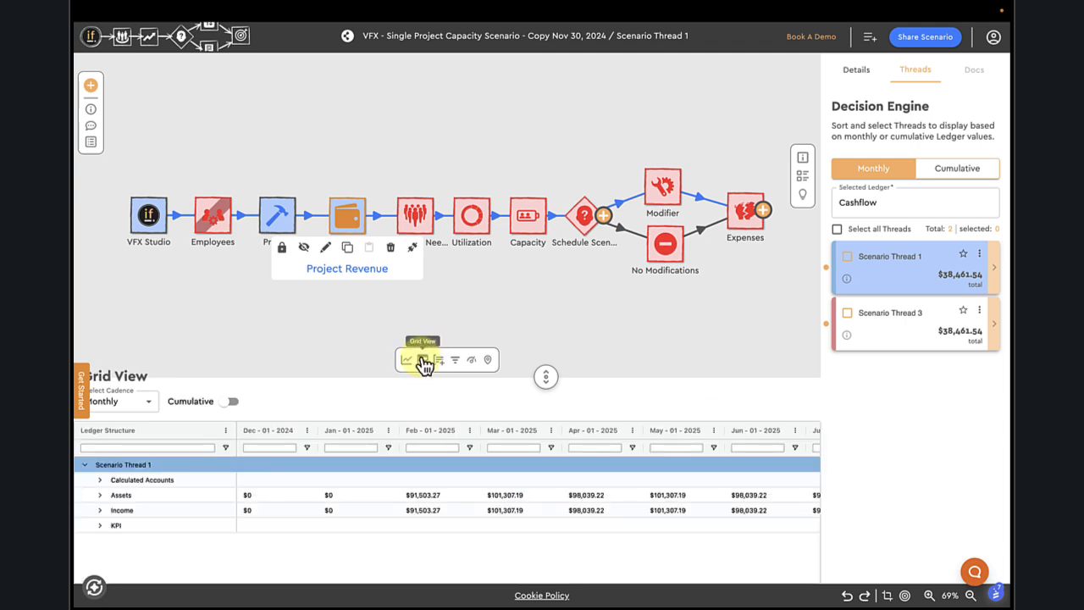
left_click(99, 511)
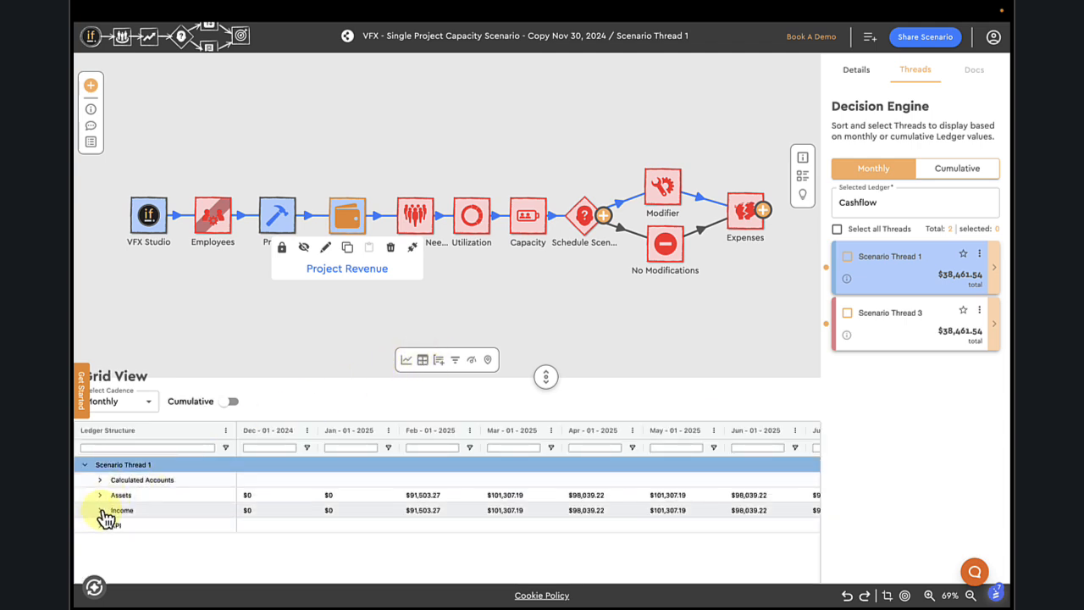
left_click(117, 526)
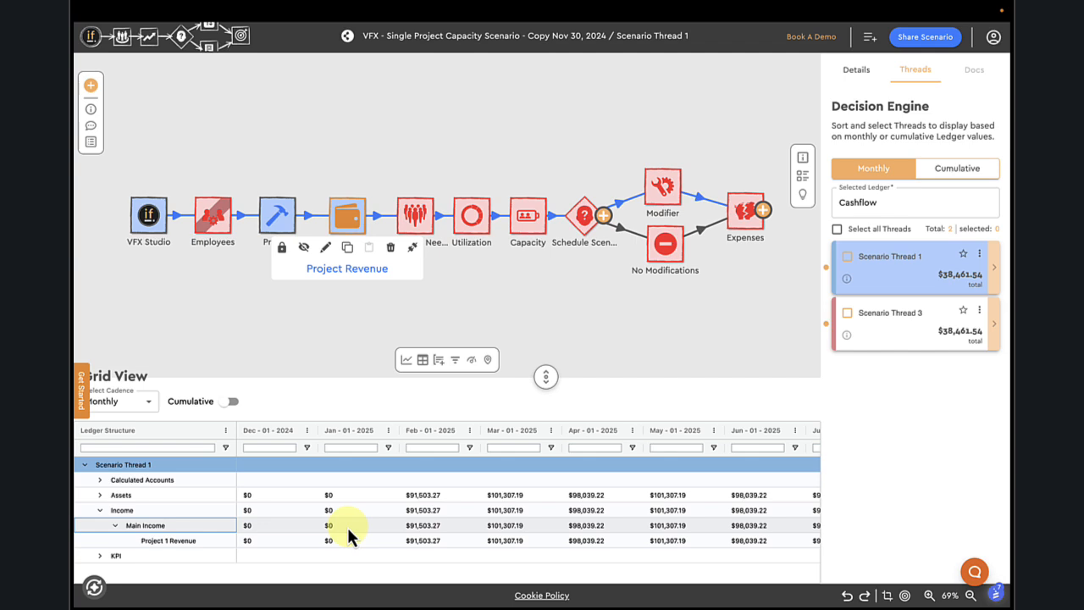
left_click(421, 360)
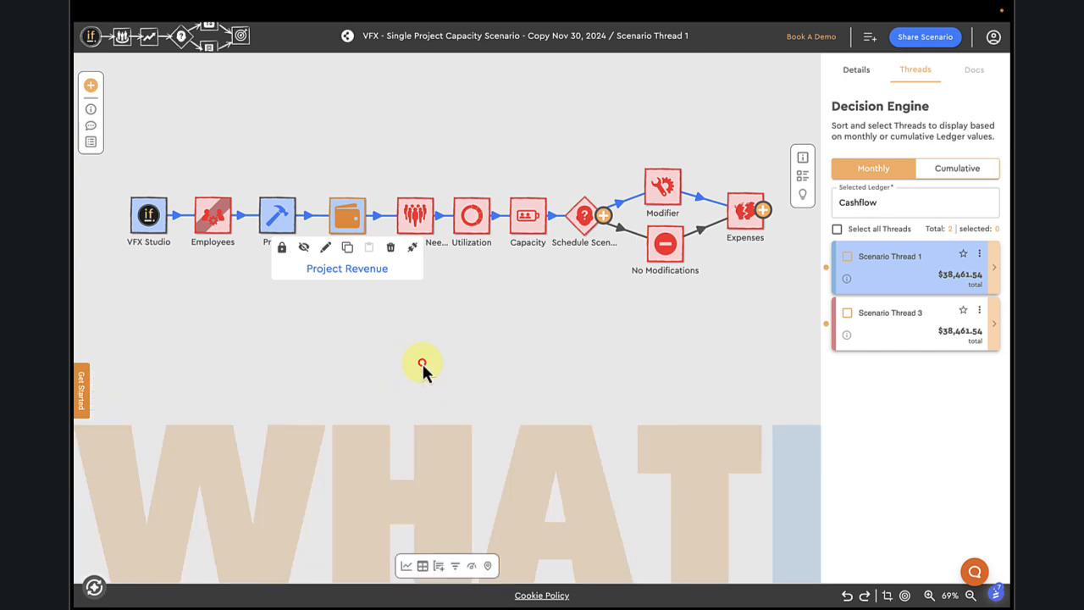
Read the Project Revenue and Resources Needed event descriptions, look over the fields in the Resources Needed details, and close them
left_click(364, 172)
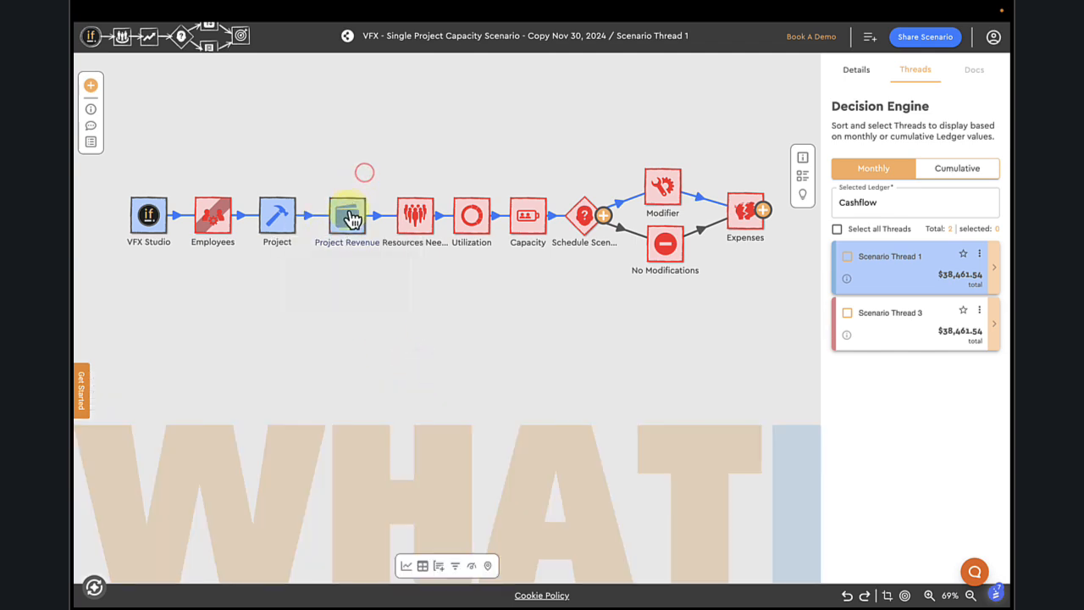
mouse_move(354, 219)
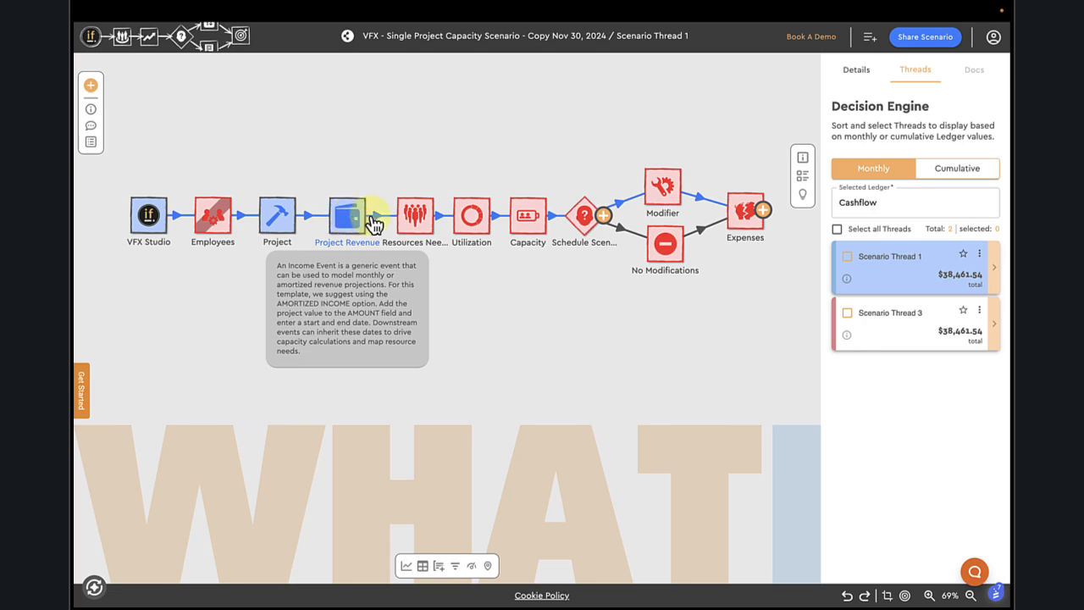
mouse_move(415, 223)
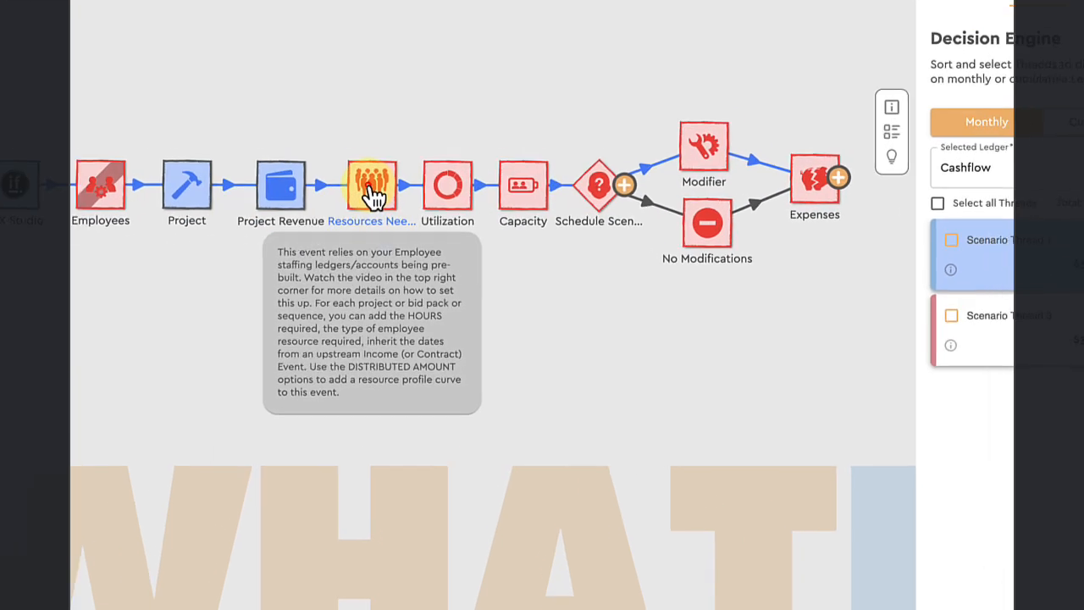
left_click(415, 219)
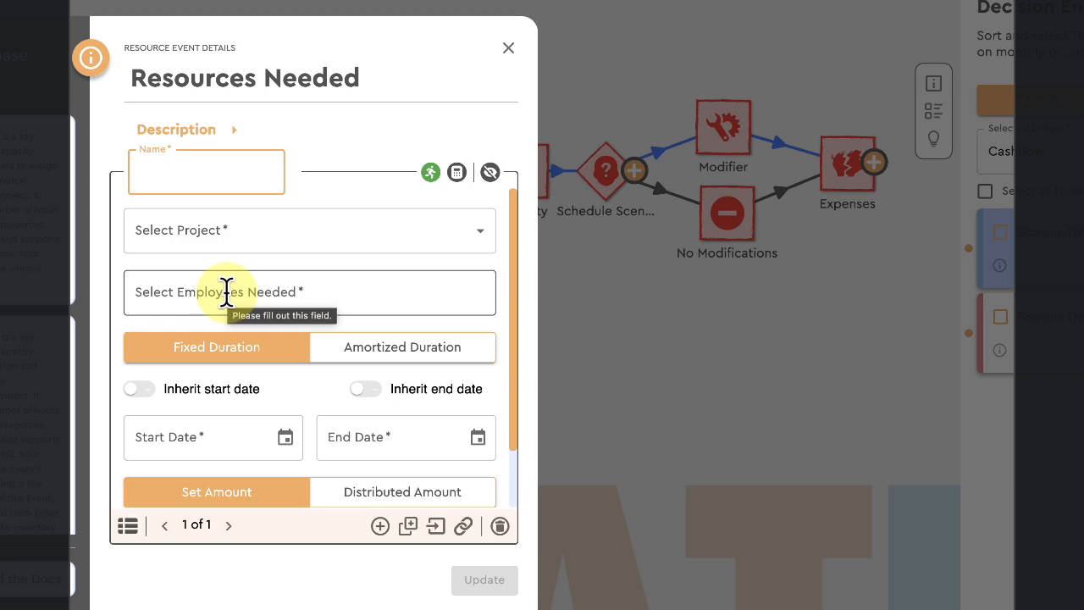
left_click(587, 267)
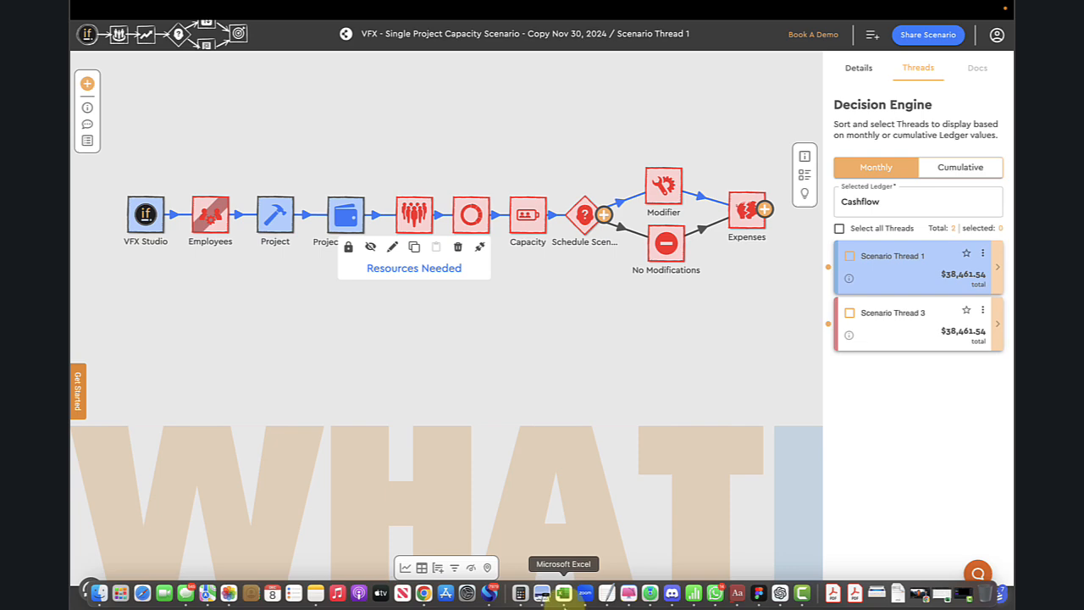
Switch to Microsoft Excel to review each role's bid days, converted hours, start and end dates, and return to the scenario in the browser
left_click(563, 599)
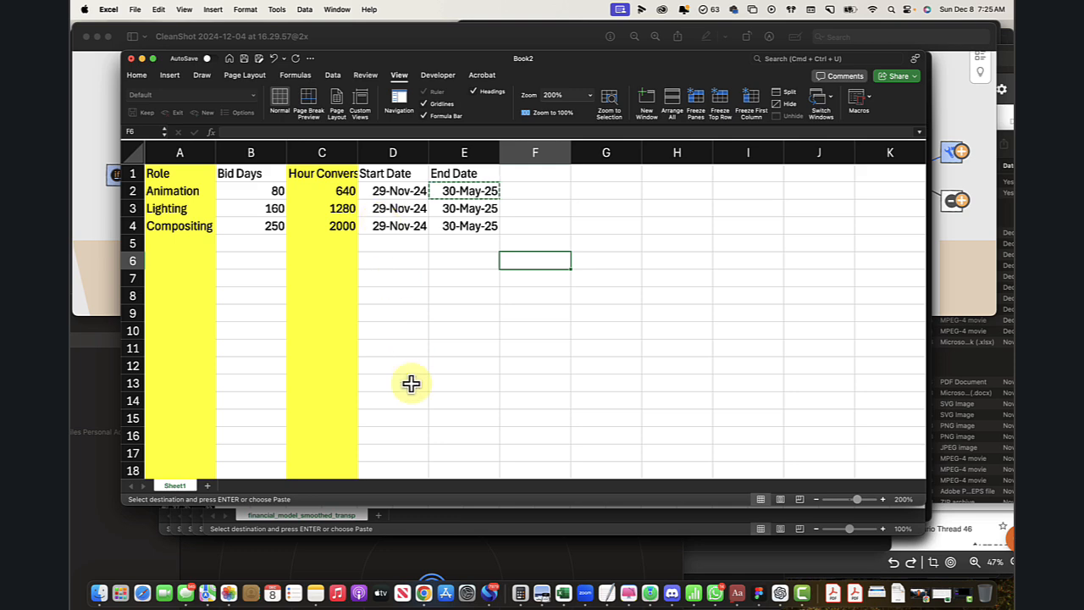
left_click(425, 593)
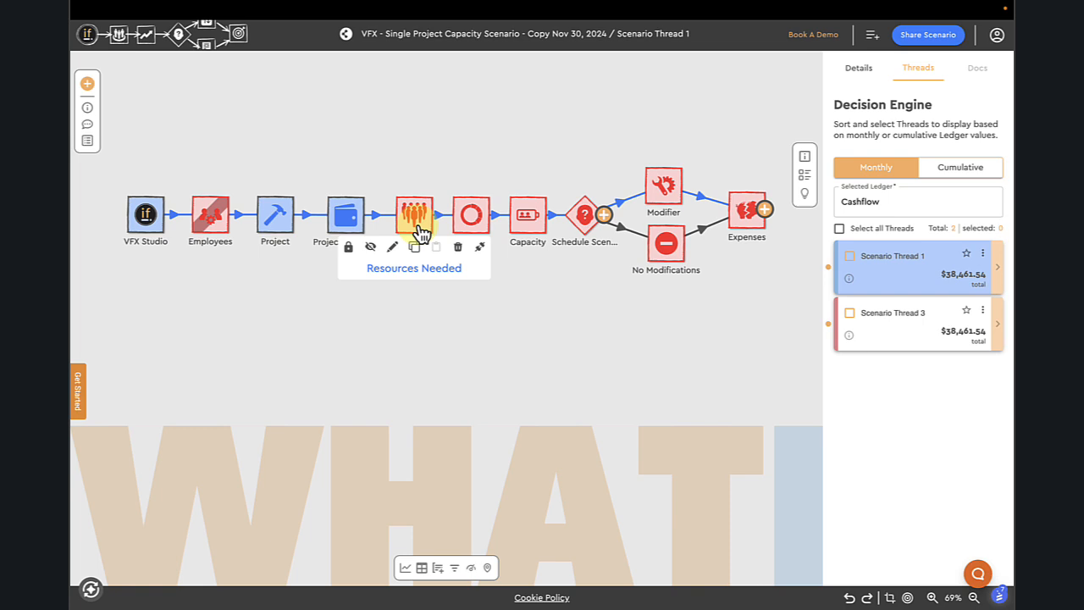
Start a new custom ledger named Artists with Resources as its parent ledger
mouse_move(421, 233)
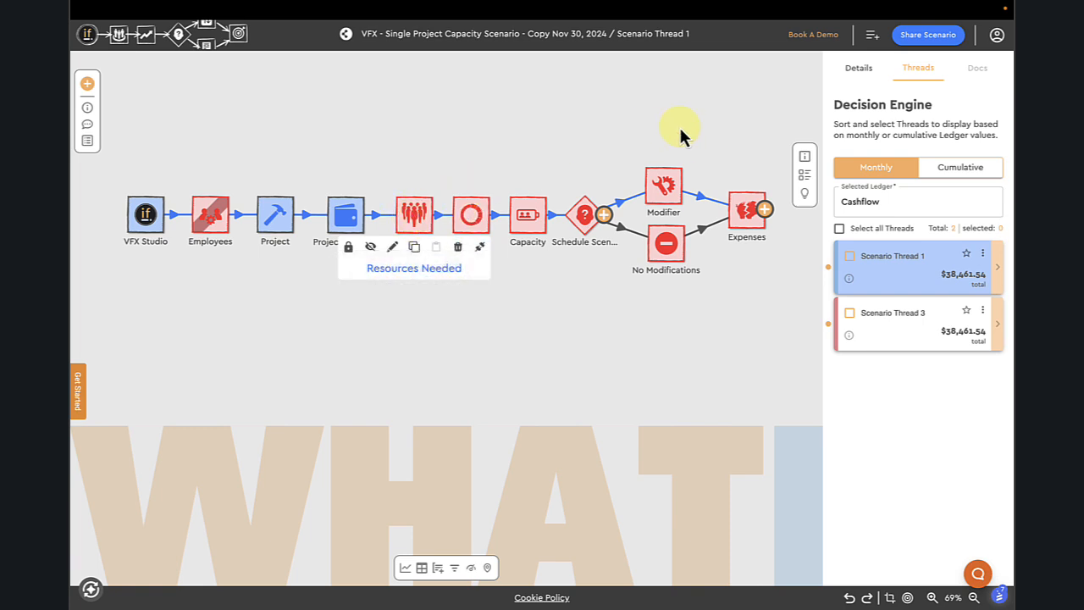
left_click(871, 44)
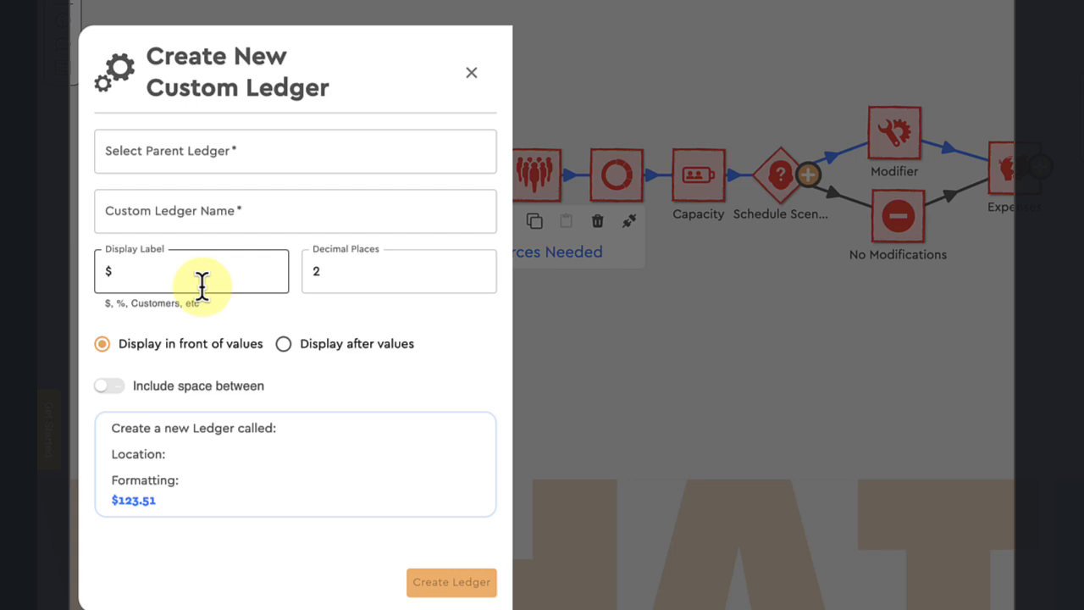
left_click(241, 152)
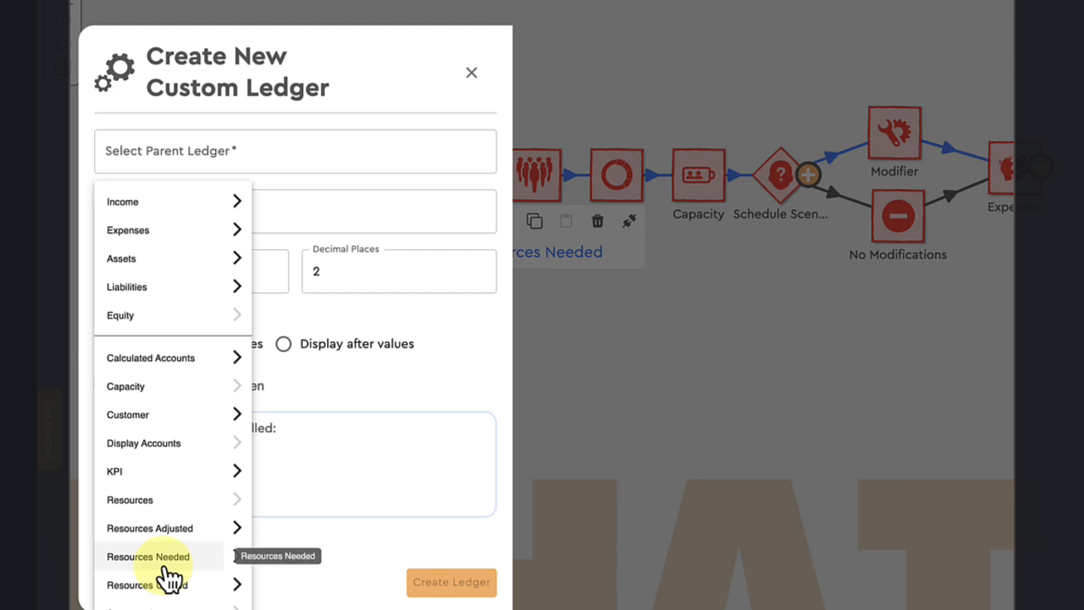
left_click(146, 502)
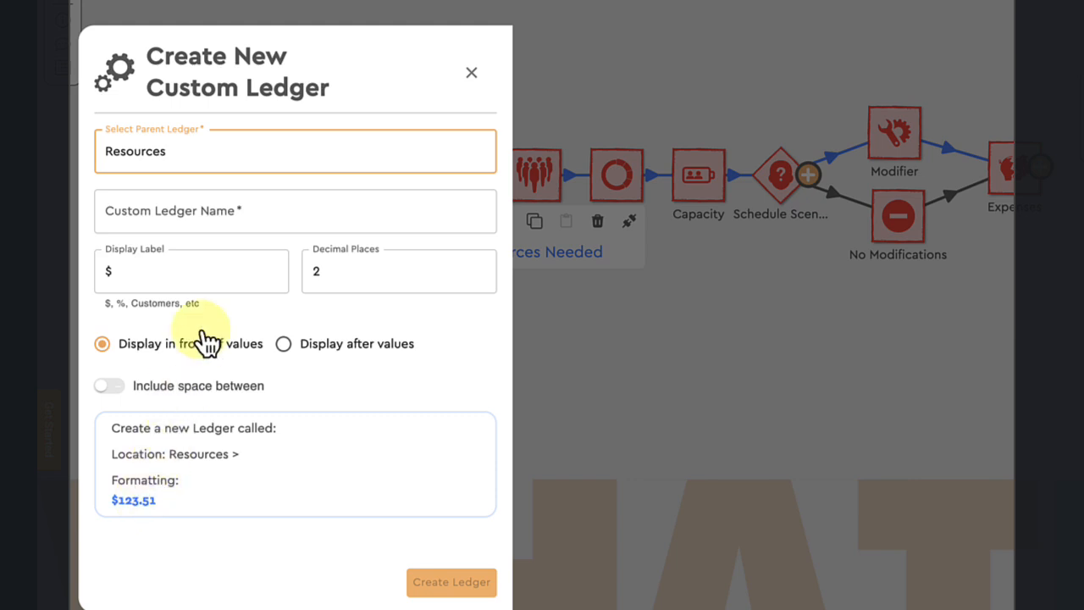
left_click(232, 214)
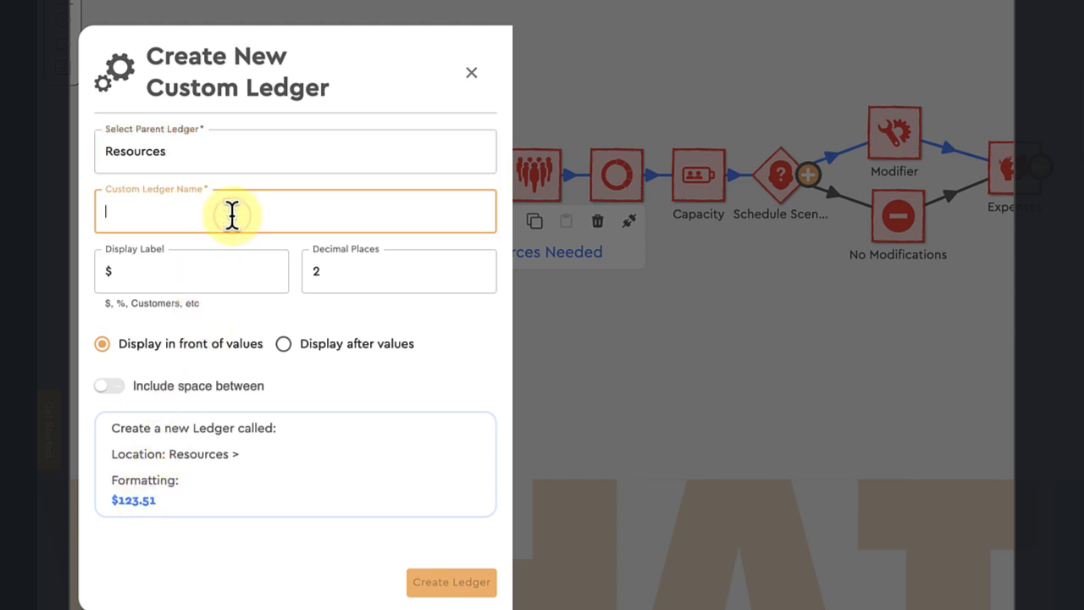
type("Artists")
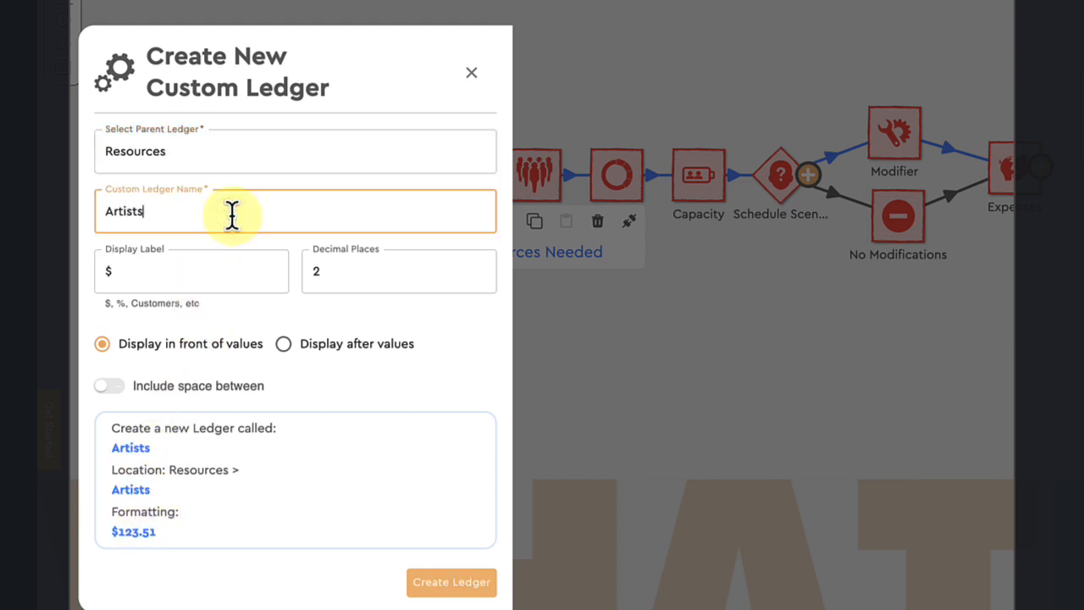
Give the Artists ledger the display label Artists, 0 decimal places, and the label after values with a space between, and create it
left_click(165, 274)
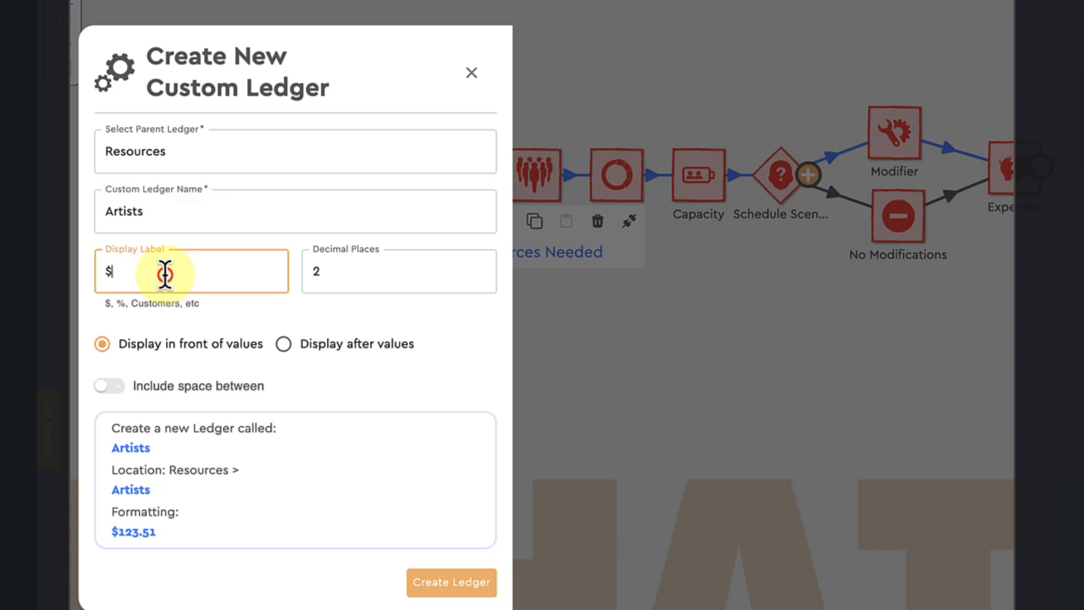
key("BackSpace")
type("Artists")
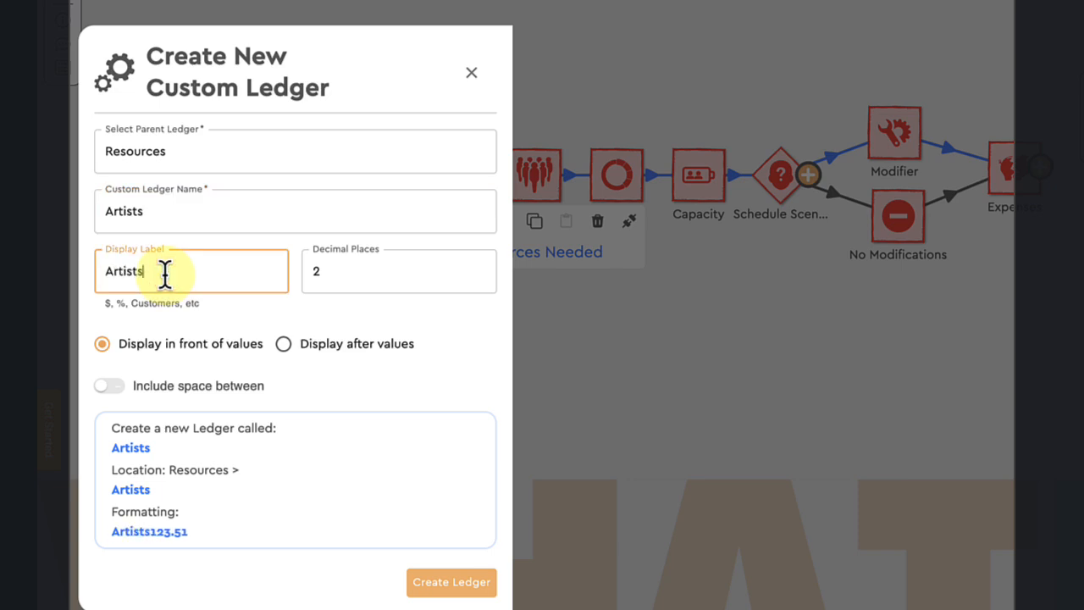
left_click(337, 268)
key("BackSpace")
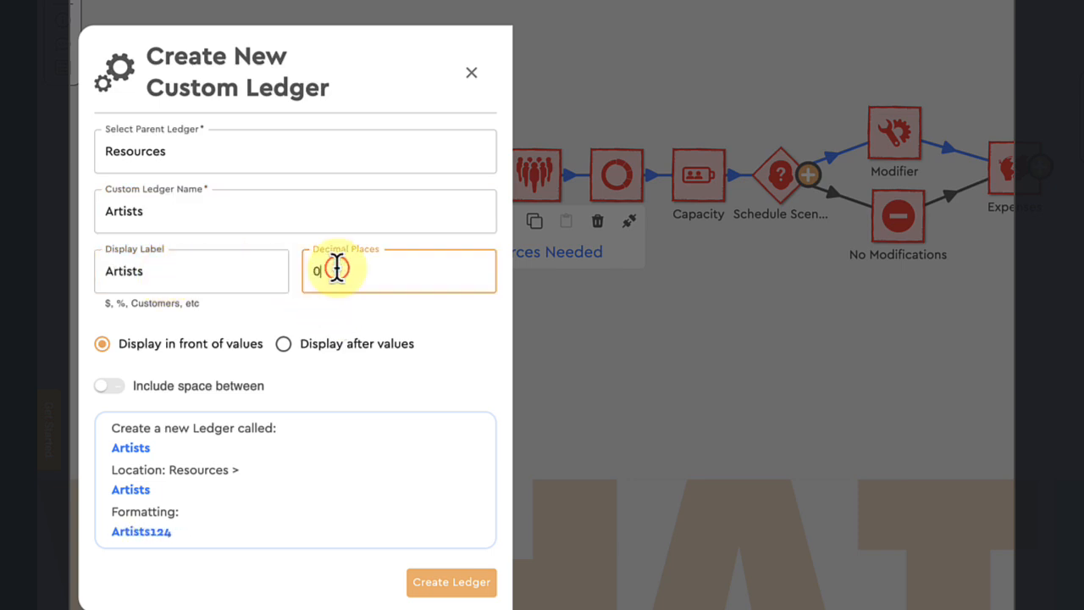
type("0")
left_click(283, 344)
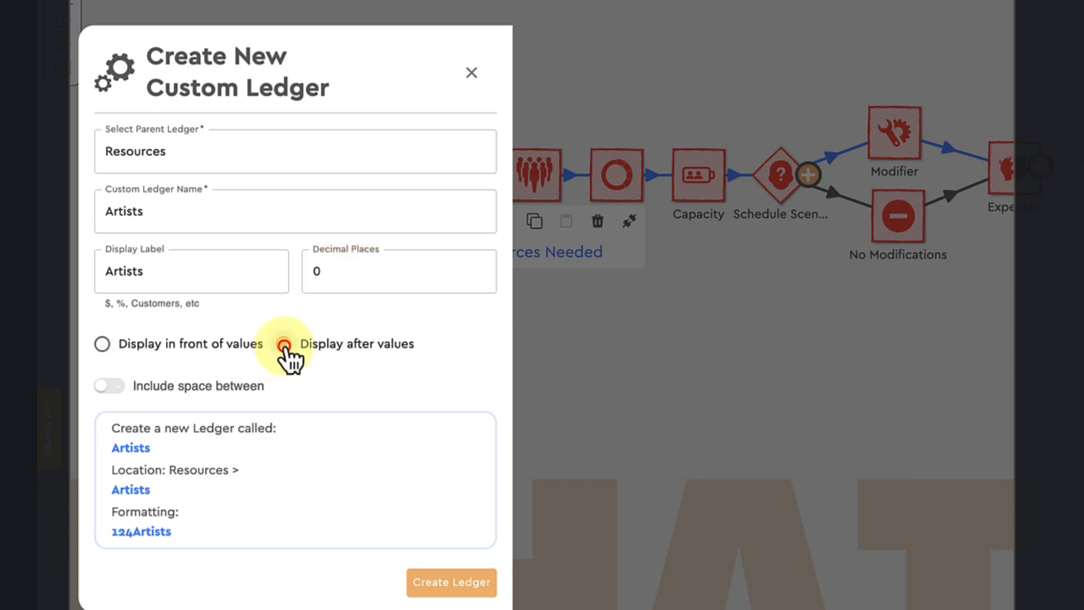
left_click(112, 386)
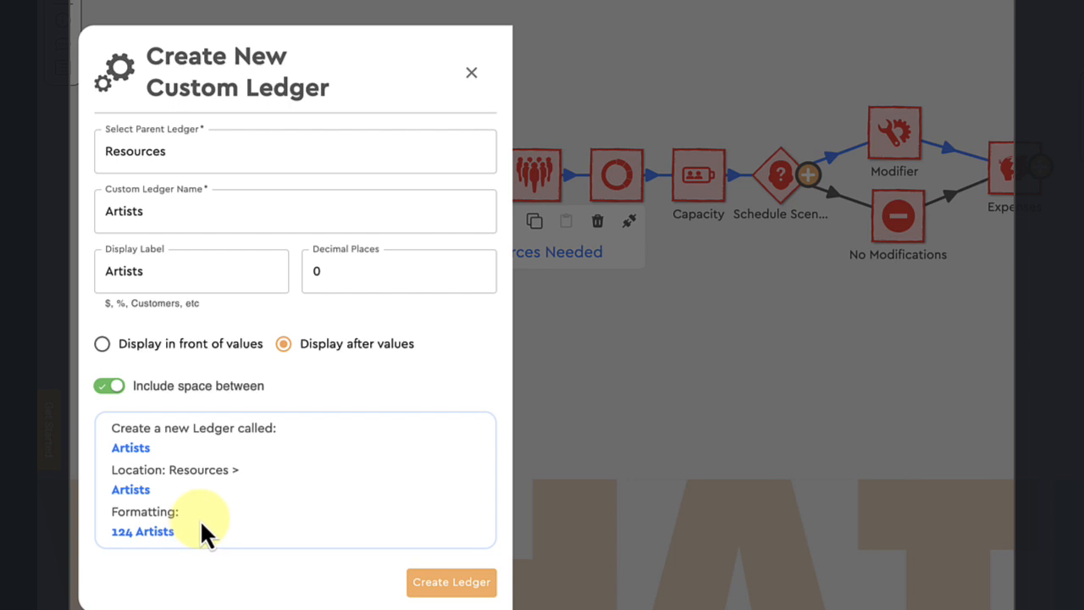
left_click(464, 587)
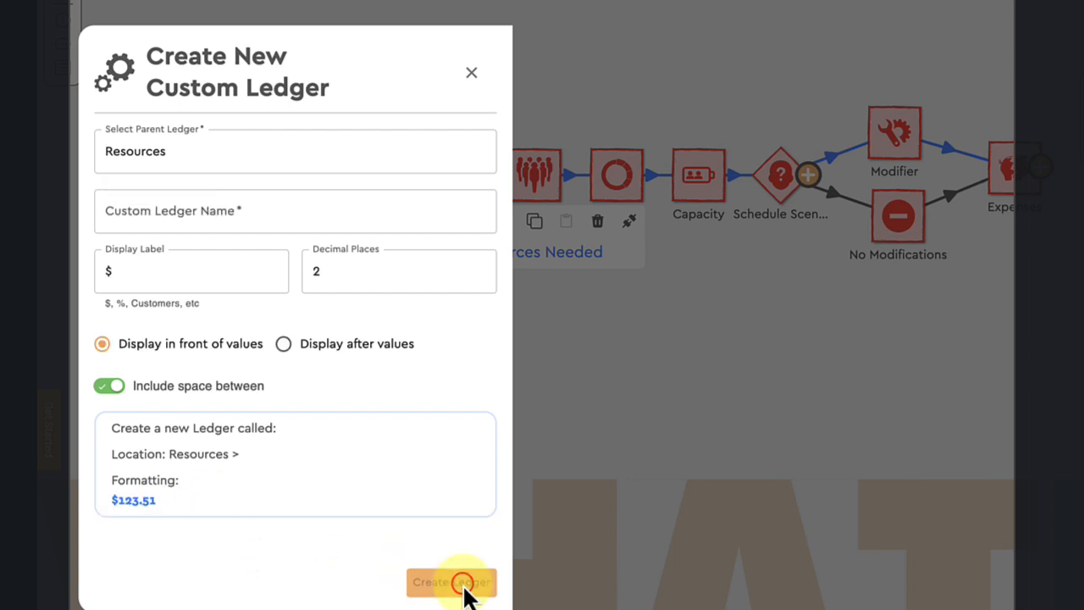
Set the parent ledger to Resources > Artists and name the new custom ledger Animators
left_click(433, 147)
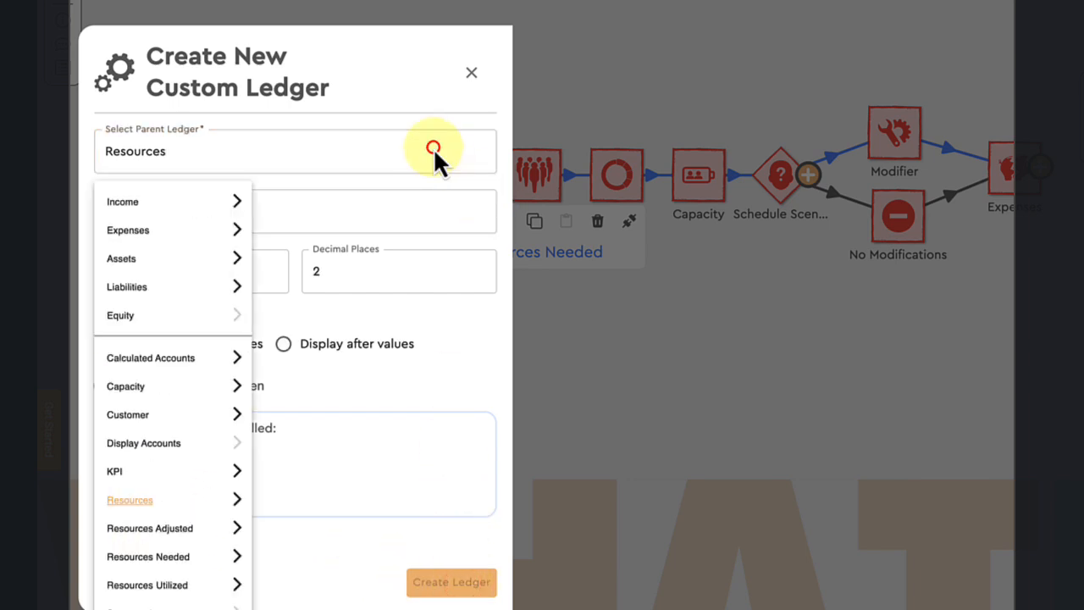
left_click(238, 501)
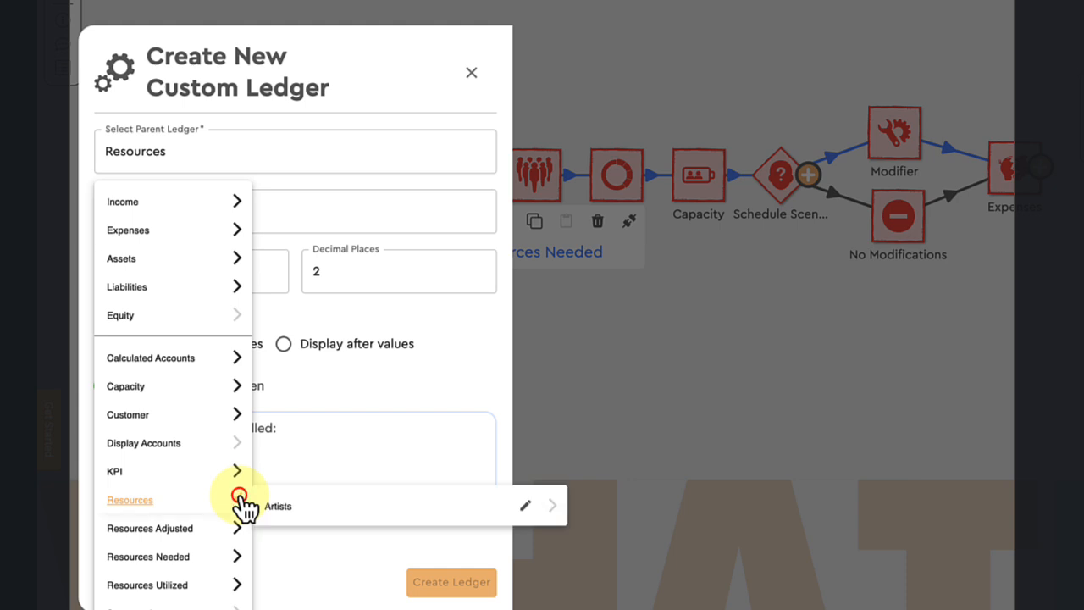
left_click(280, 506)
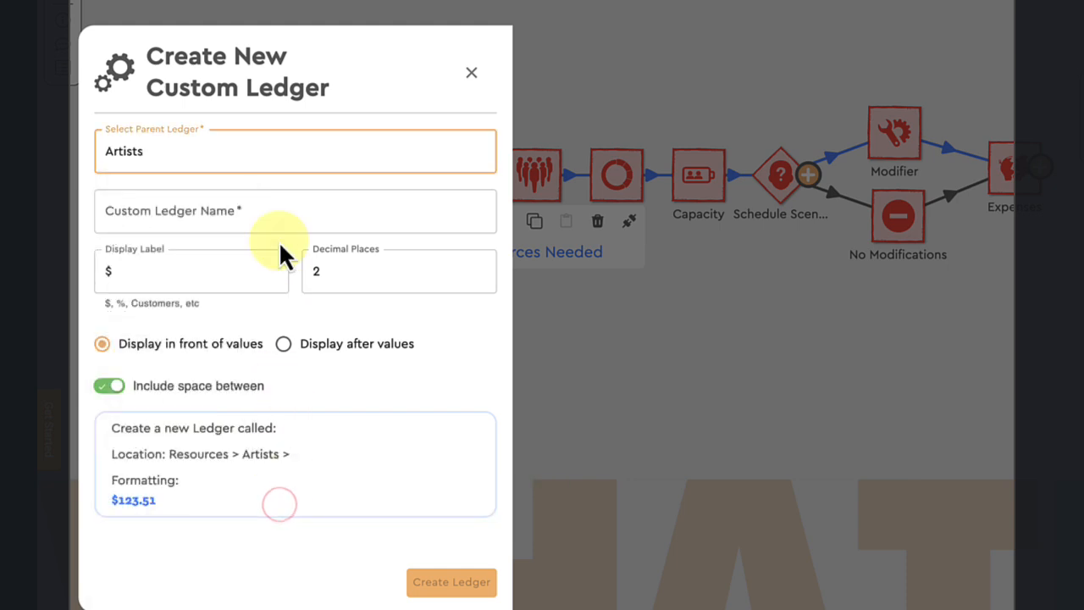
left_click(253, 205)
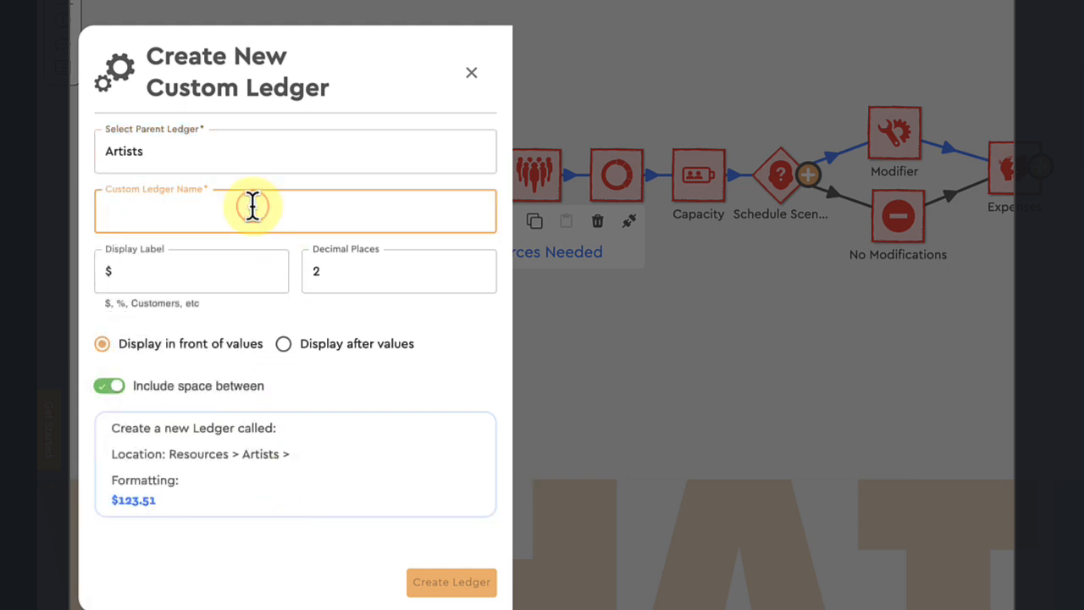
type("Anima")
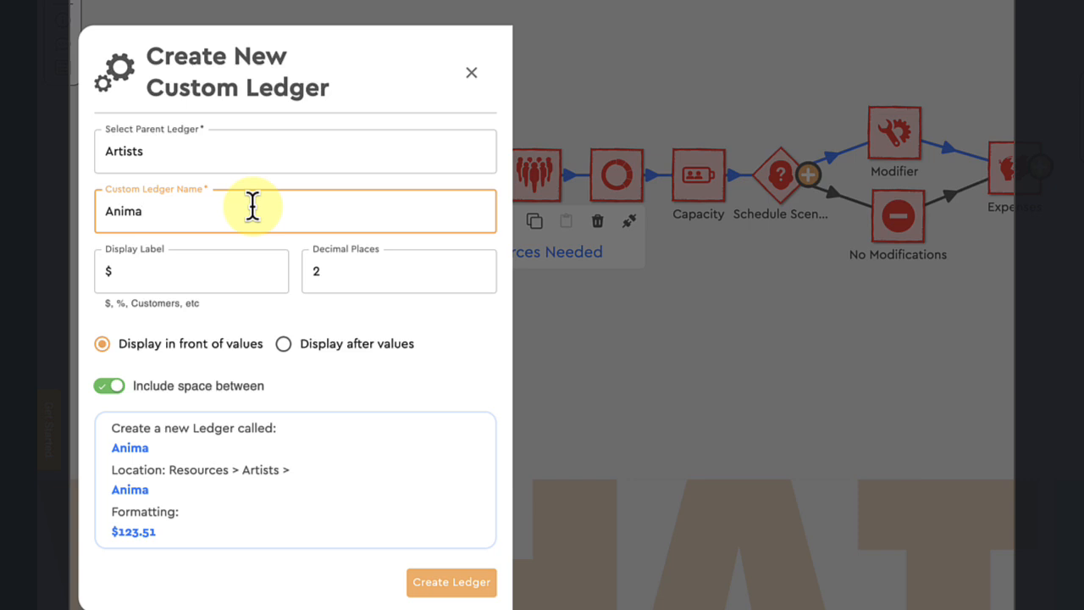
type("tors")
Give the Animators ledger the display label Animators, 0 decimal places, and the label after values with a space between, and create it
left_click(169, 271)
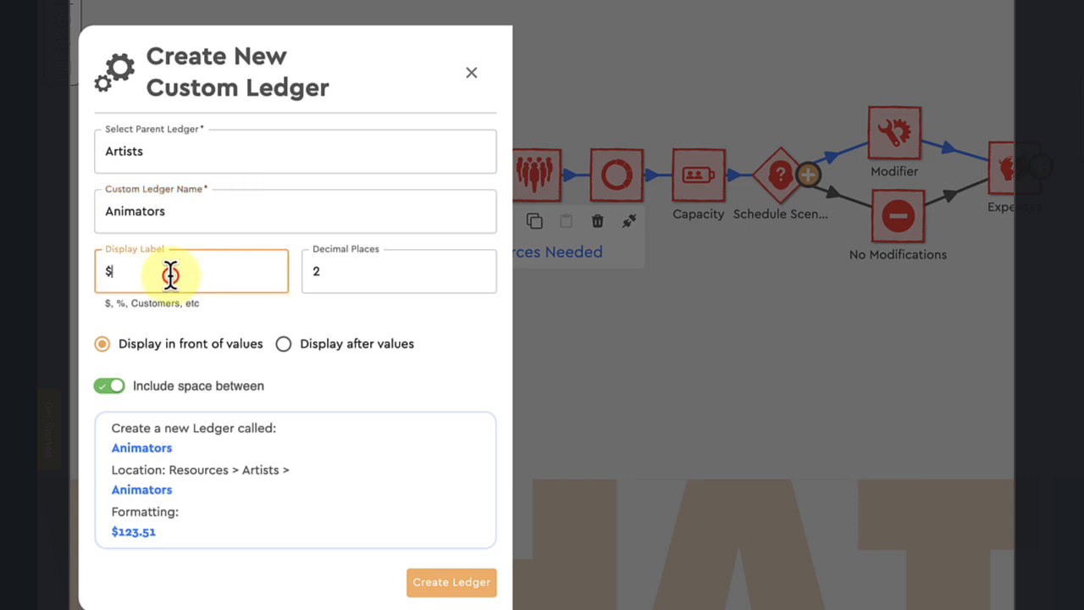
key("BackSpace")
type("Animators")
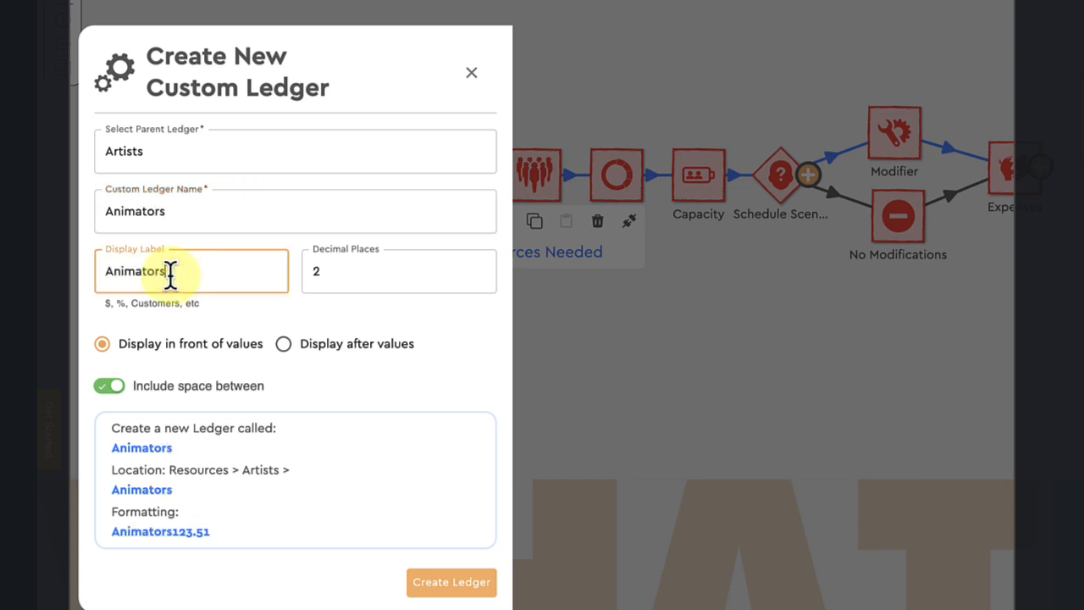
left_click(328, 273)
key("BackSpace")
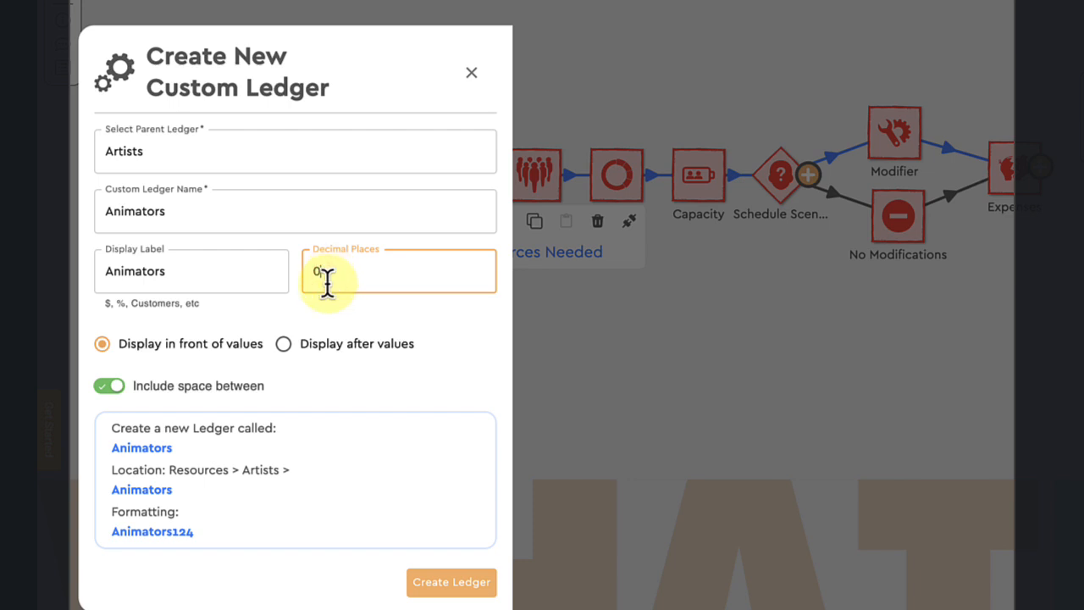
type("0")
left_click(283, 344)
left_click(110, 386)
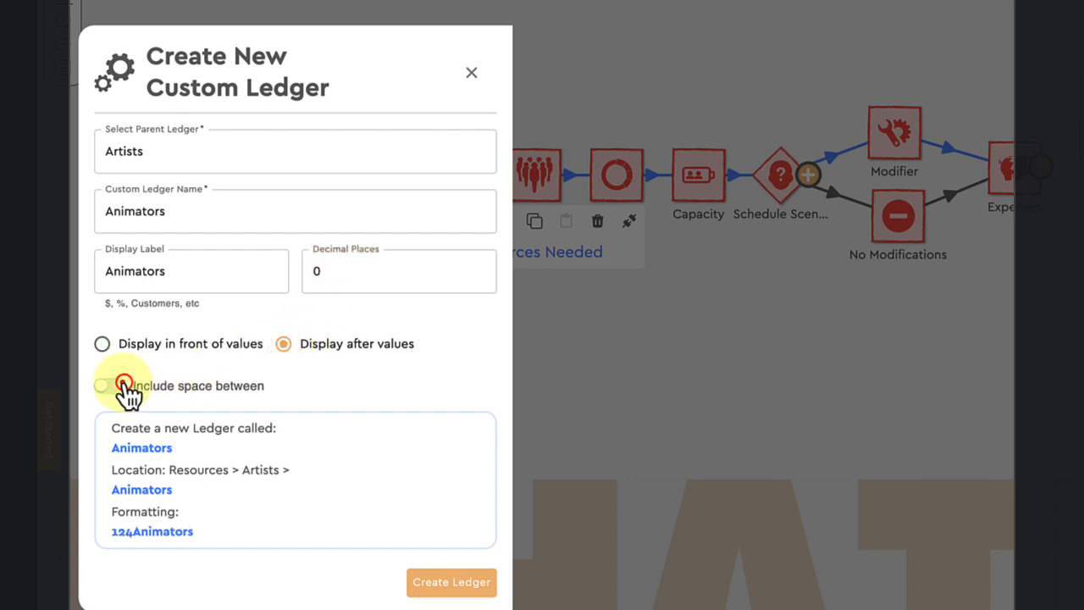
left_click(112, 386)
left_click(428, 580)
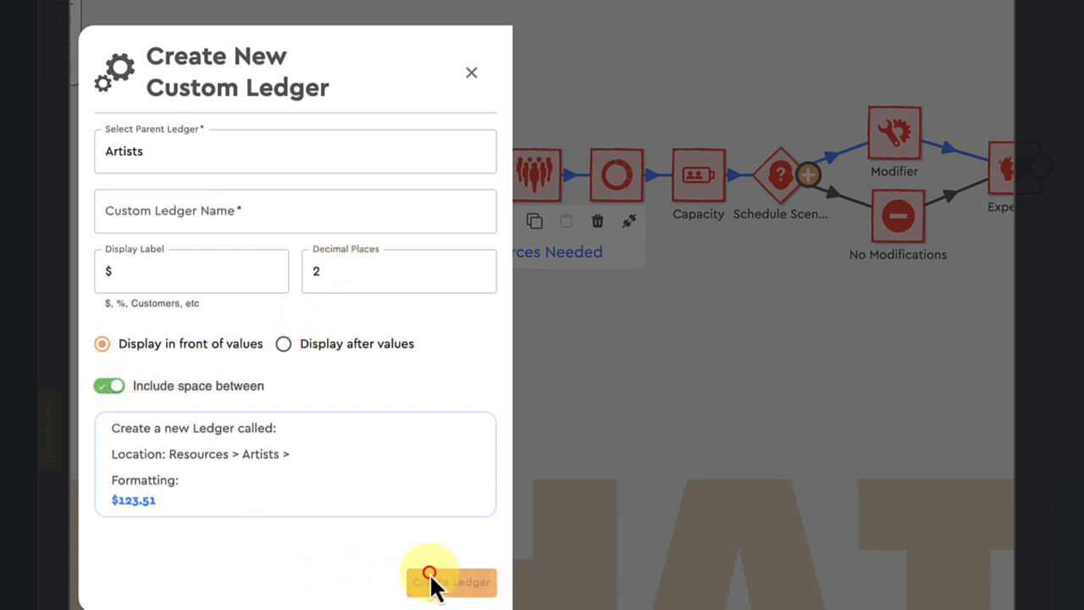
Name another custom ledger under Artists Lighters and set its display label to Lighters
left_click(158, 208)
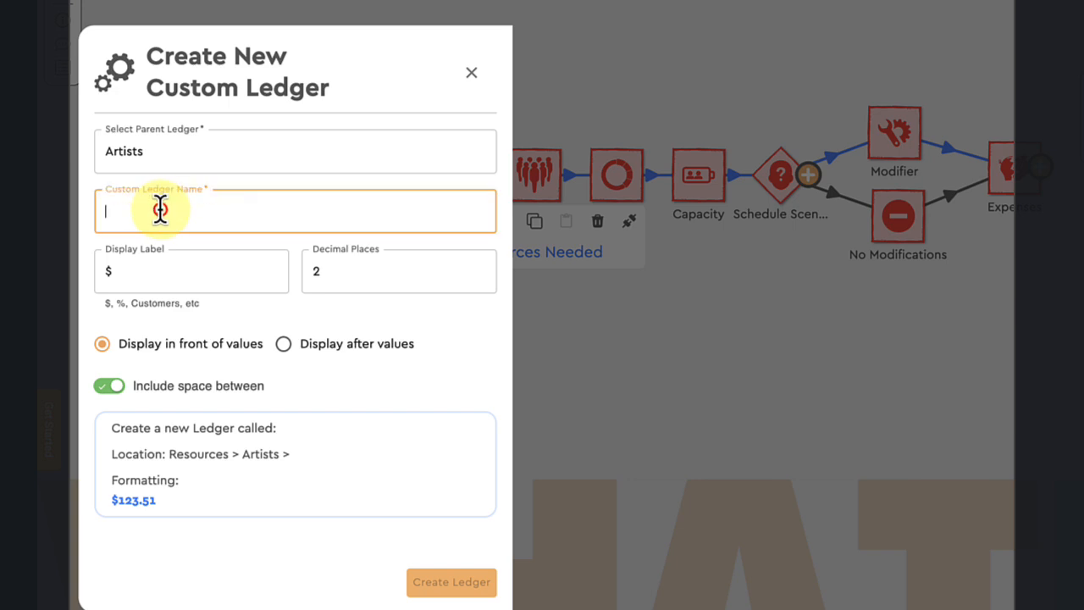
type("Lighters")
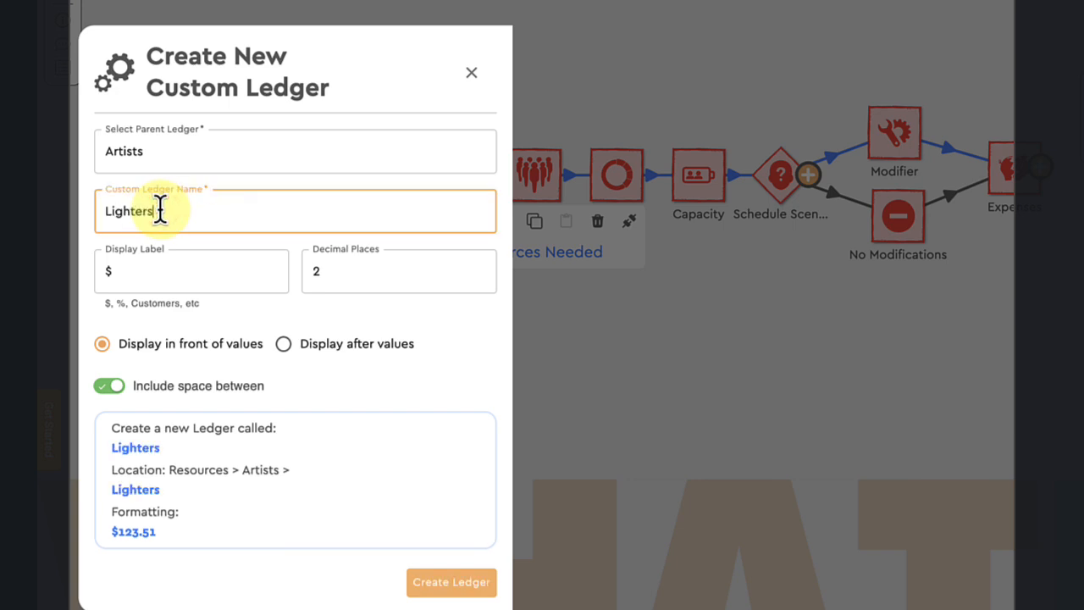
left_click(136, 268)
key("BackSpace")
type("L")
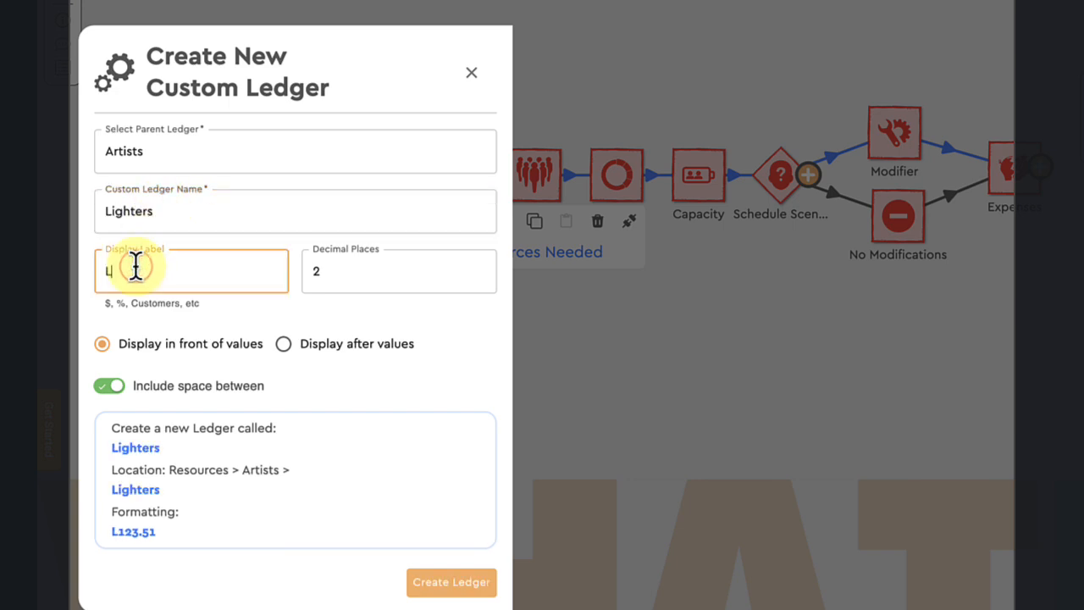
type("ighters")
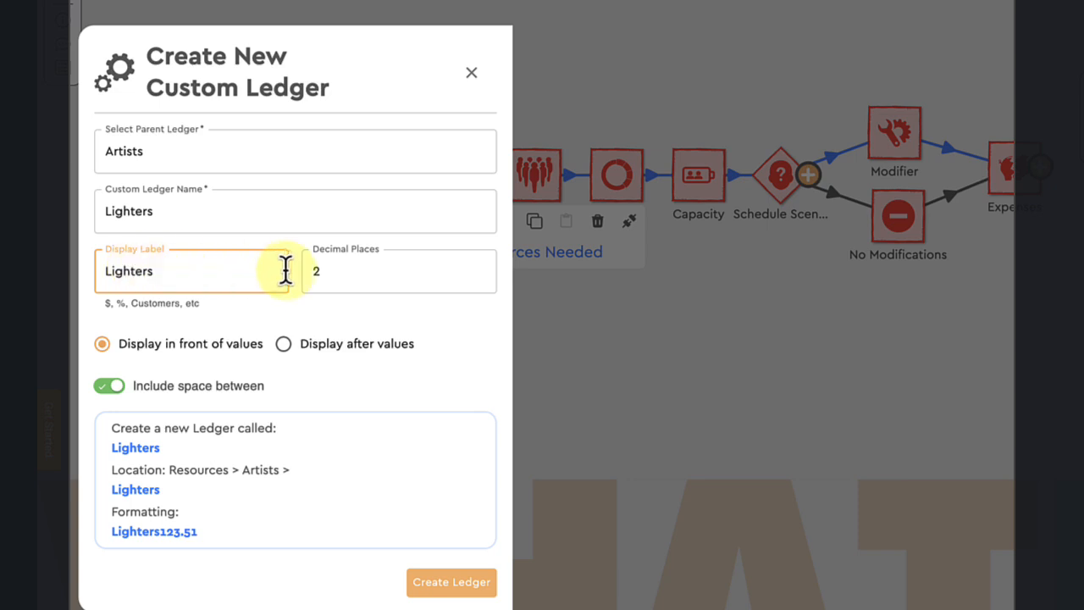
Format the Lighters ledger with 0 decimal places and the label after values with a space between, and create it
left_click(331, 270)
key("BackSpace")
type("0")
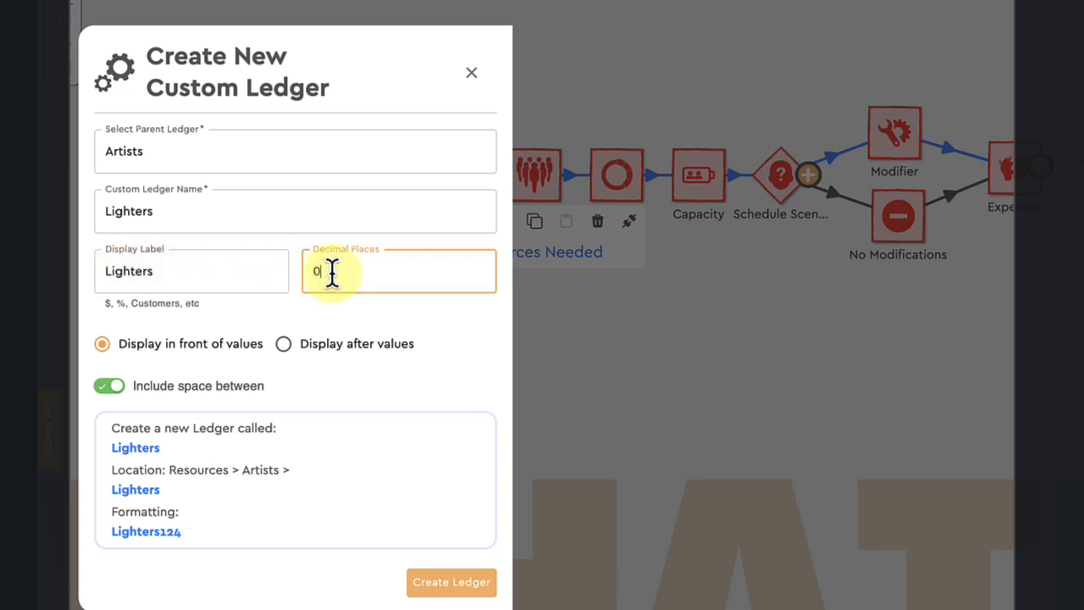
left_click(283, 346)
left_click(110, 388)
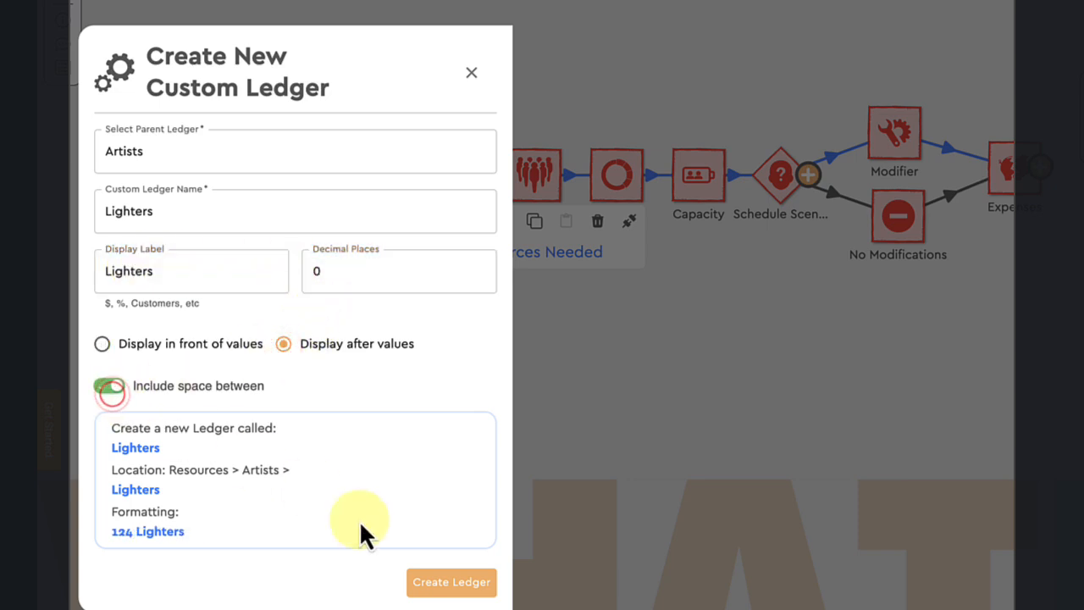
left_click(442, 584)
Name another custom ledger under Artists Compositors and set its display label to Compositors
left_click(231, 211)
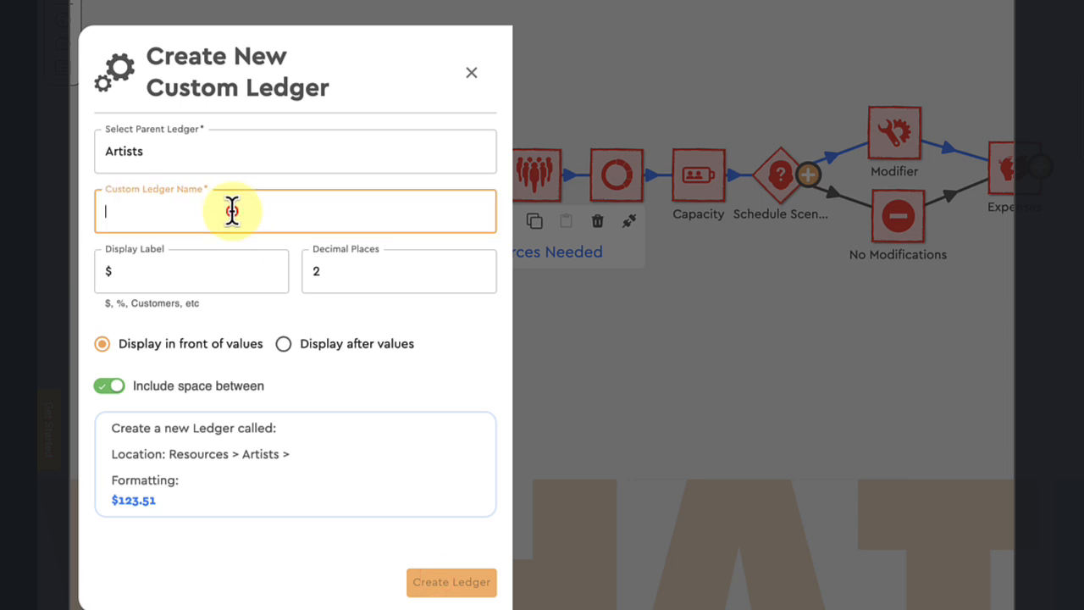
type("Compositors")
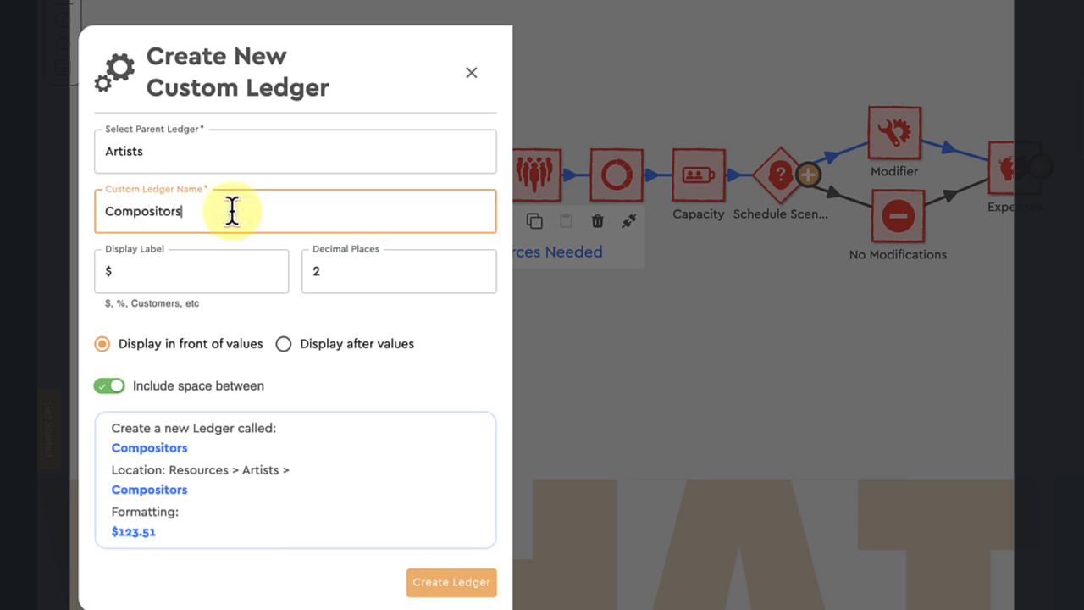
left_click(175, 271)
key("BackSpace")
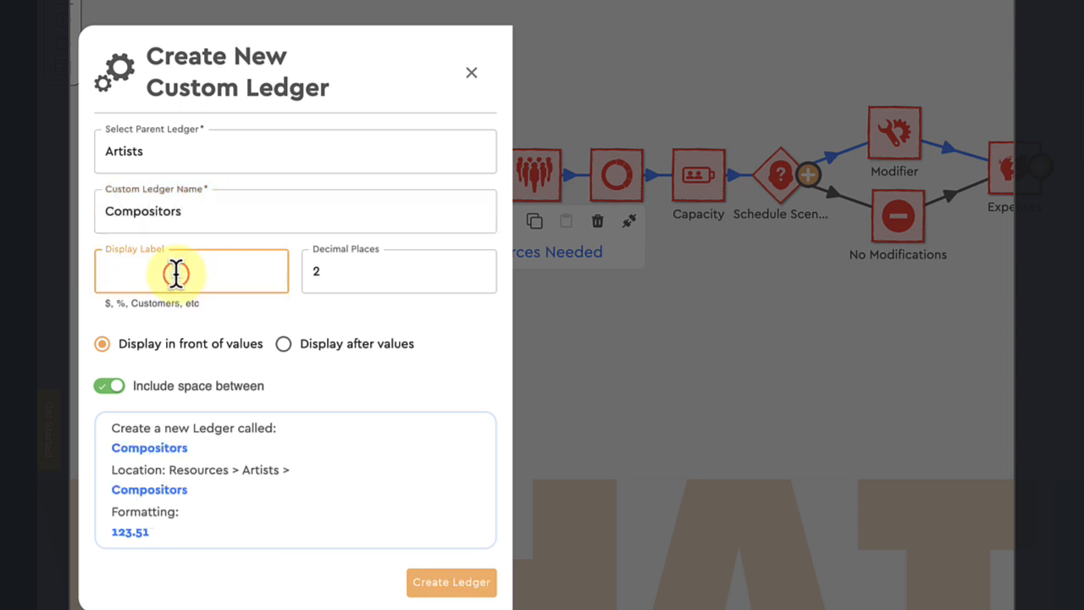
type("Compositors")
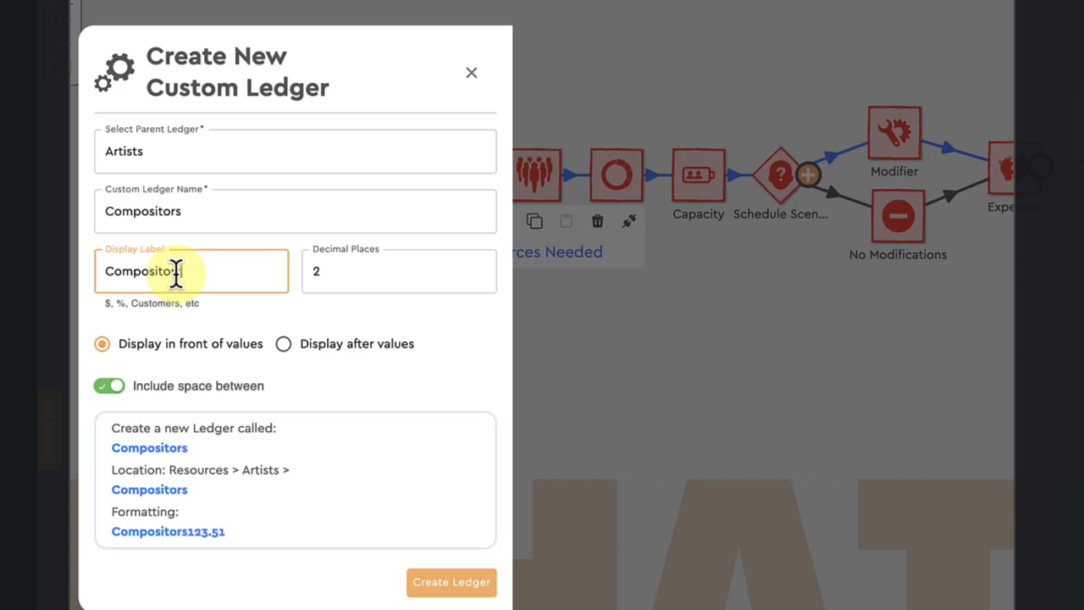
Format the Compositors ledger with 0 decimal places and the label after values with a space between, and create it
left_click(339, 280)
key("BackSpace")
type("0")
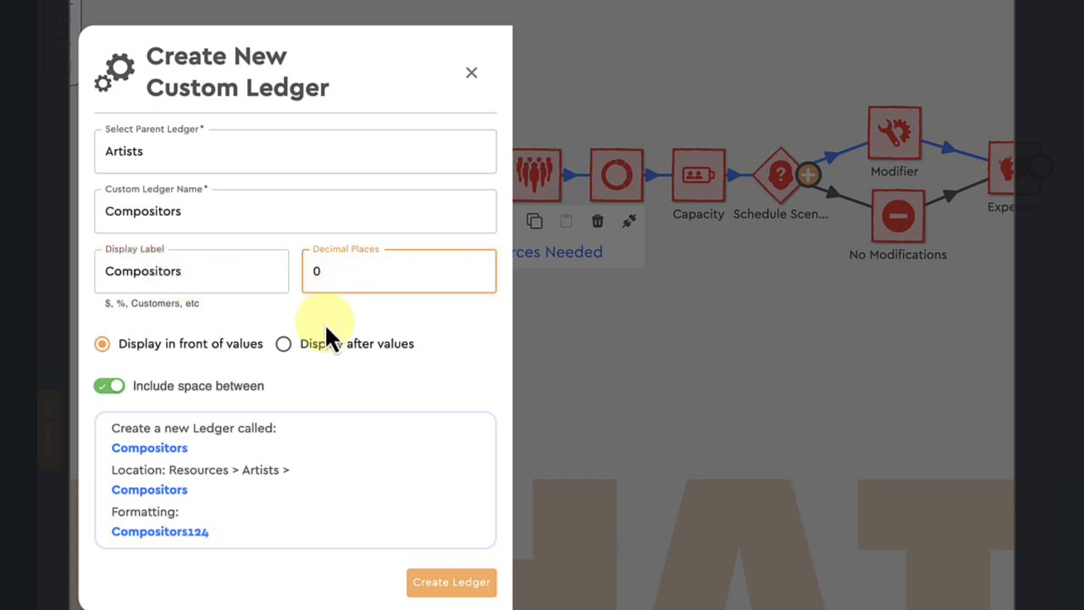
left_click(285, 345)
left_click(112, 386)
left_click(112, 386)
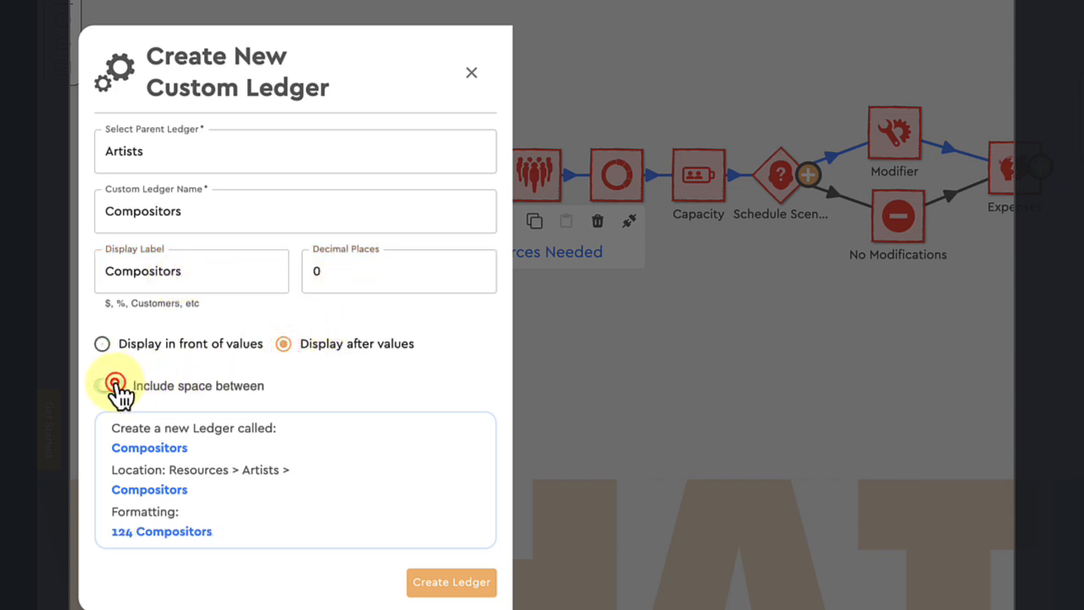
left_click(458, 582)
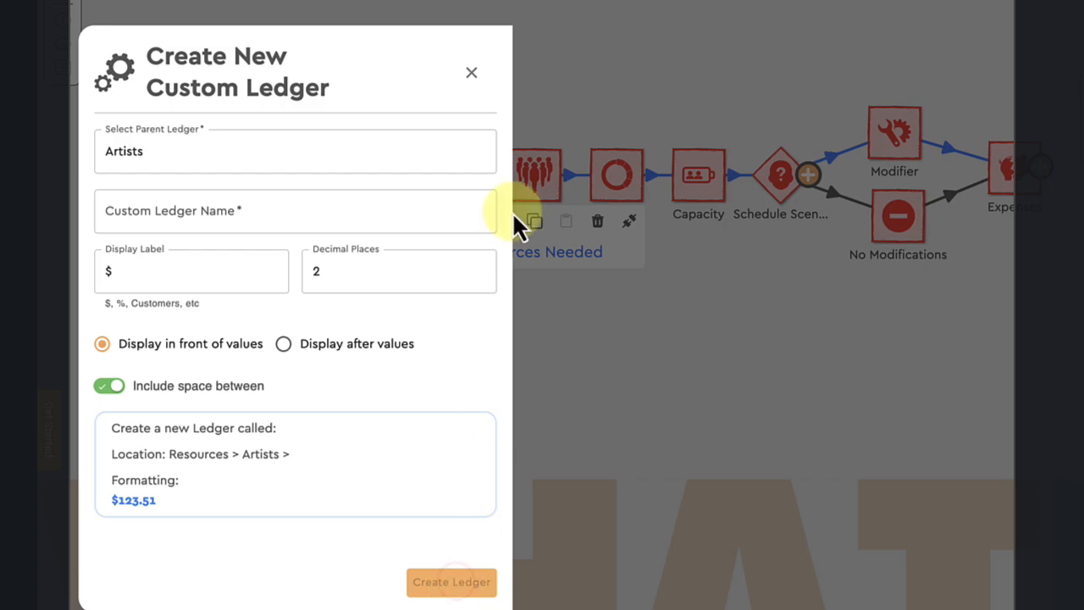
Close the custom ledger form, open the Resources Needed event, name its entry Animators and assign it to Project 1
left_click(471, 74)
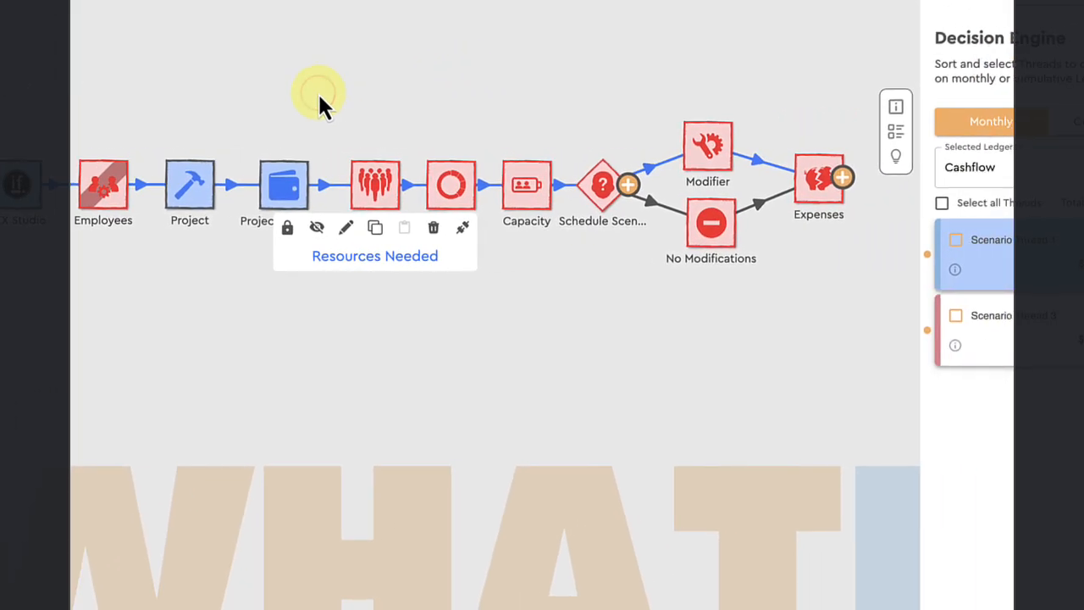
left_click(369, 188)
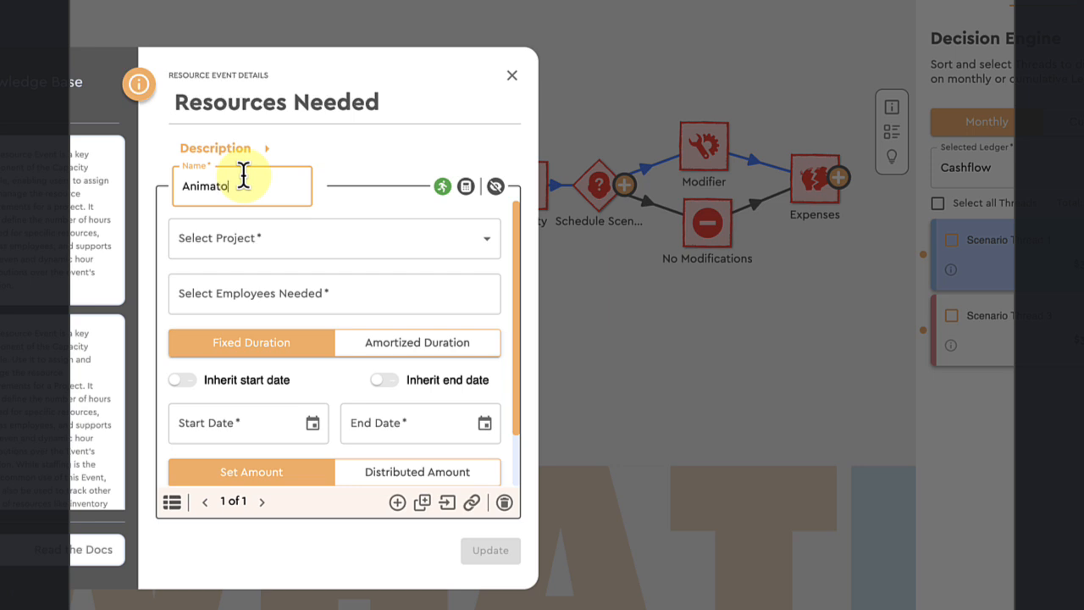
left_click(275, 242)
left_click(213, 280)
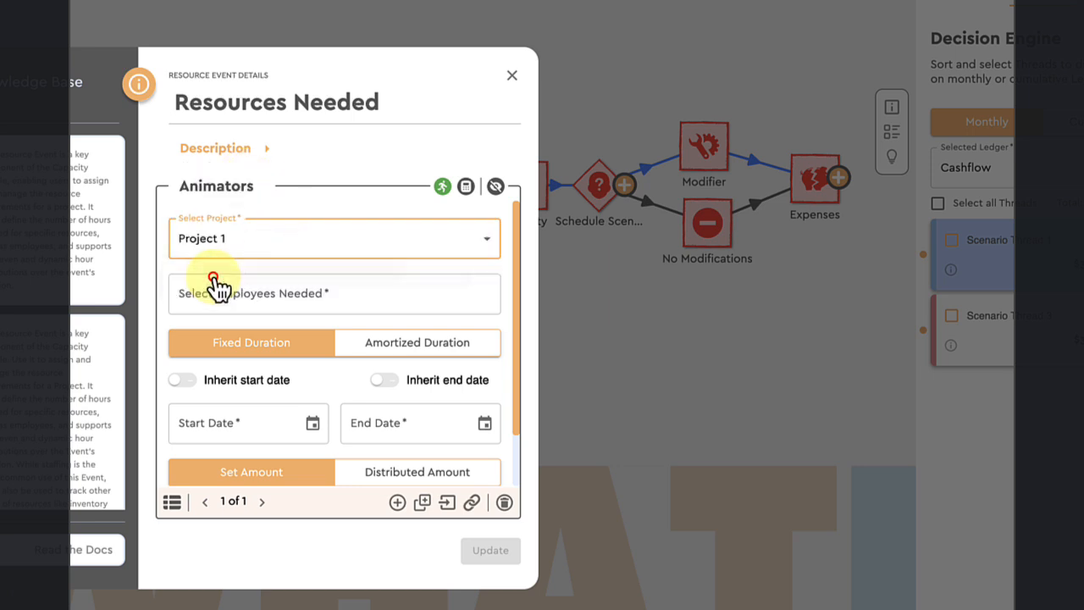
Choose the Needed - Project 1 - Animators ledger, nested under Artists, as the employees needed
left_click(267, 290)
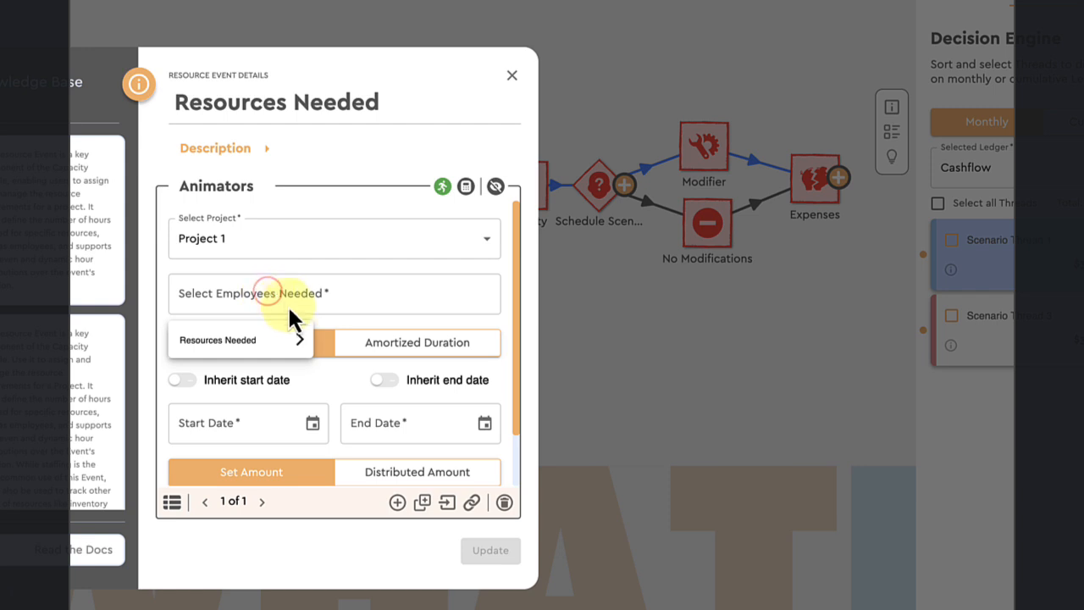
left_click(300, 340)
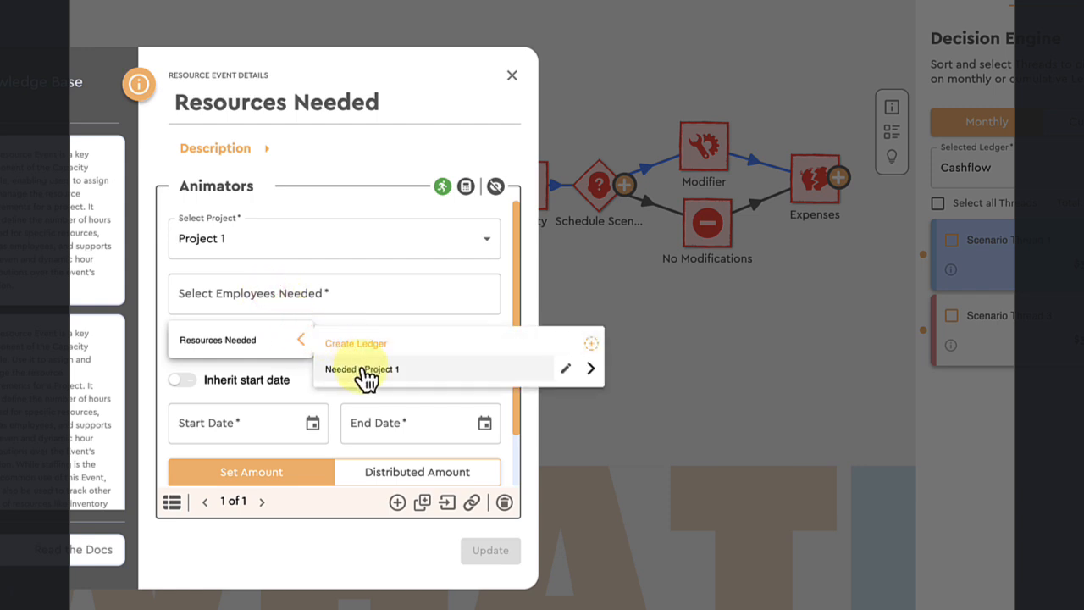
left_click(592, 368)
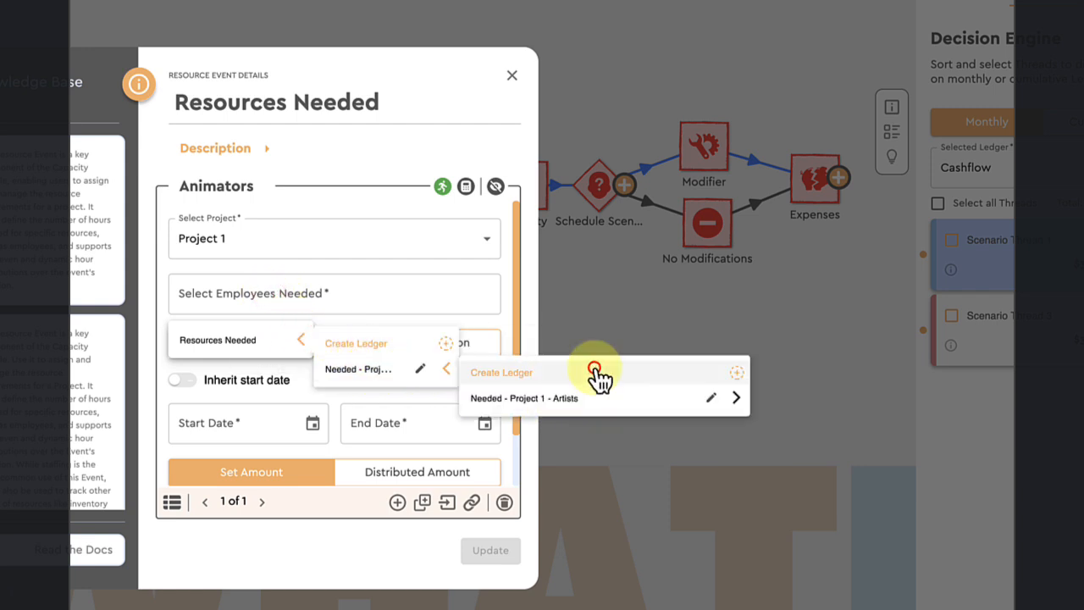
left_click(736, 398)
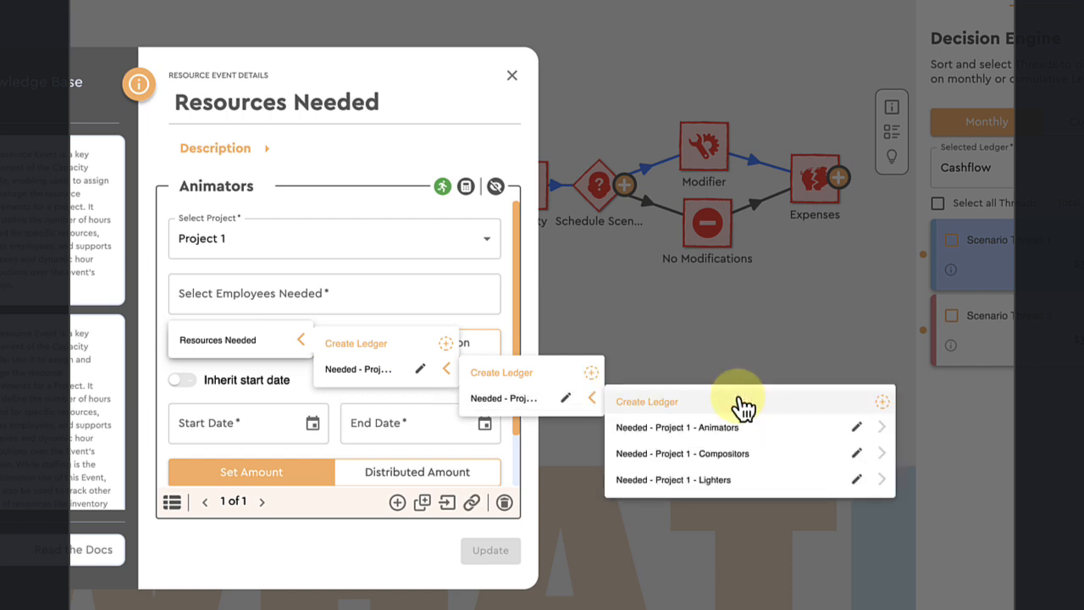
left_click(703, 429)
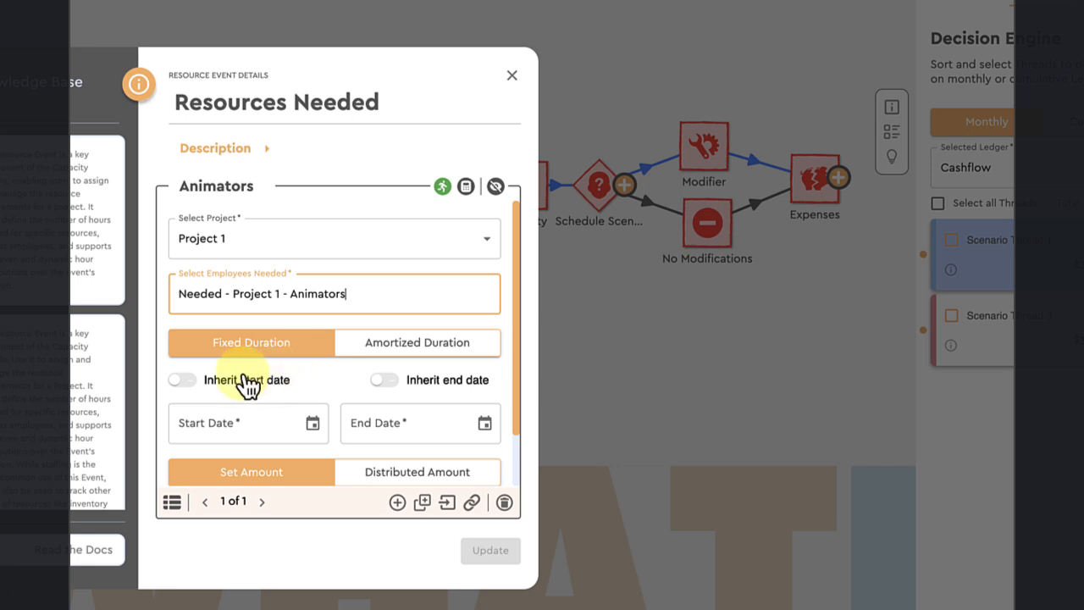
Make the Animators entry inherit its start and end dates from Bid Pack 1
left_click(182, 379)
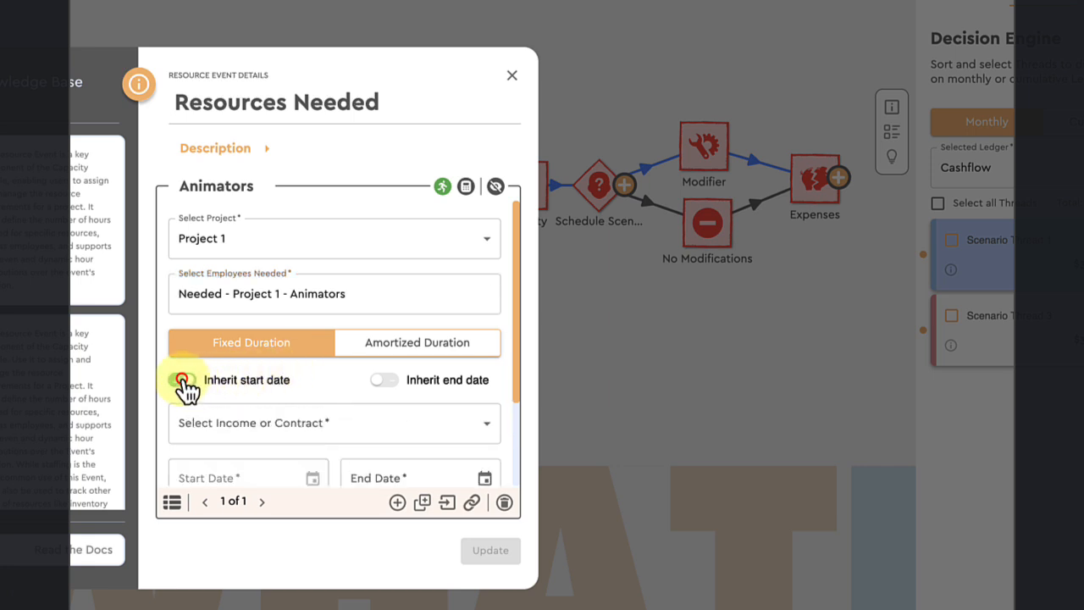
left_click(383, 380)
left_click(441, 419)
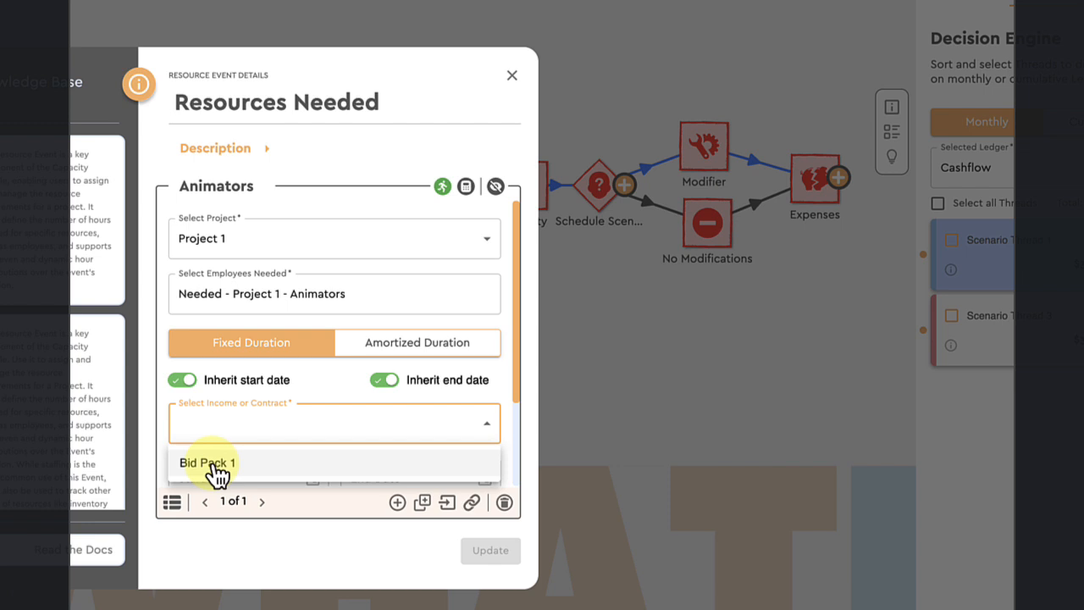
left_click(214, 466)
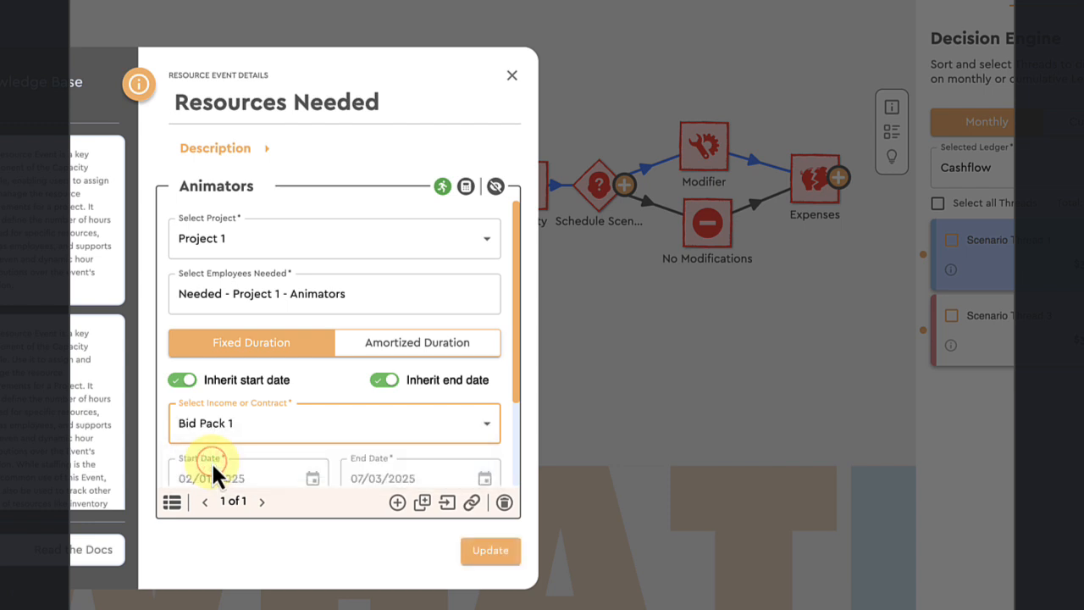
Switch to the Excel workbook to look up the hour conversion for the Animation role, and return to the Resources Needed event
scroll(314, 380, "down", 2)
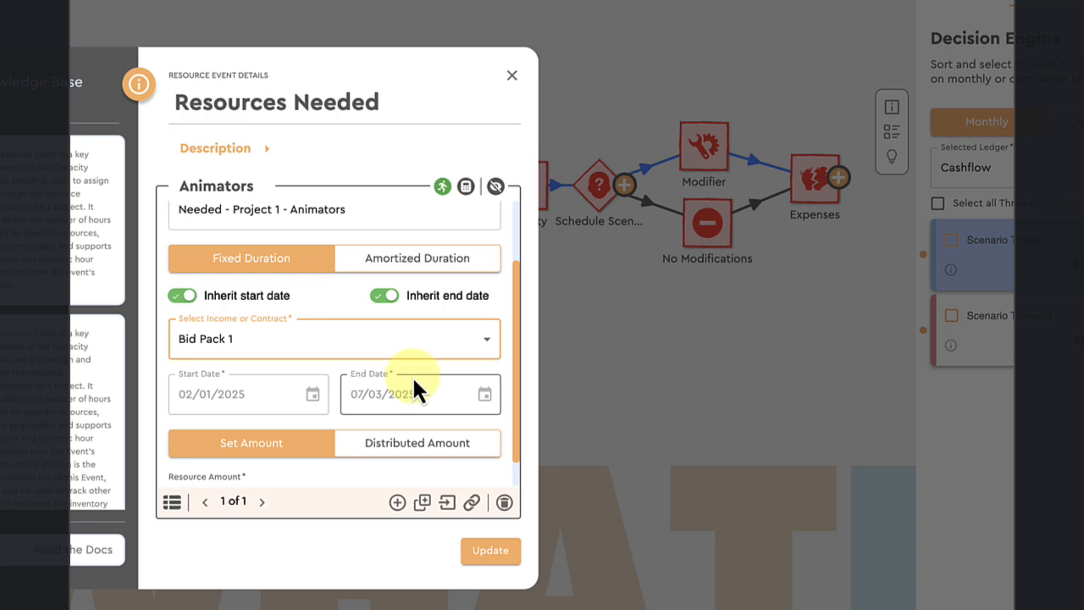
scroll(413, 390, "down", 1)
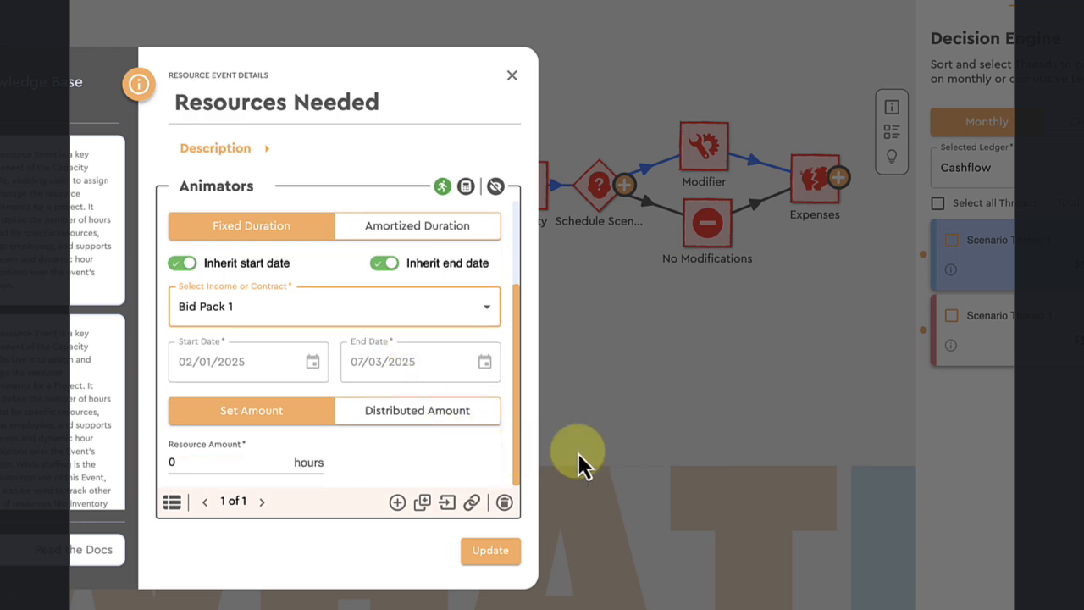
left_click(565, 605)
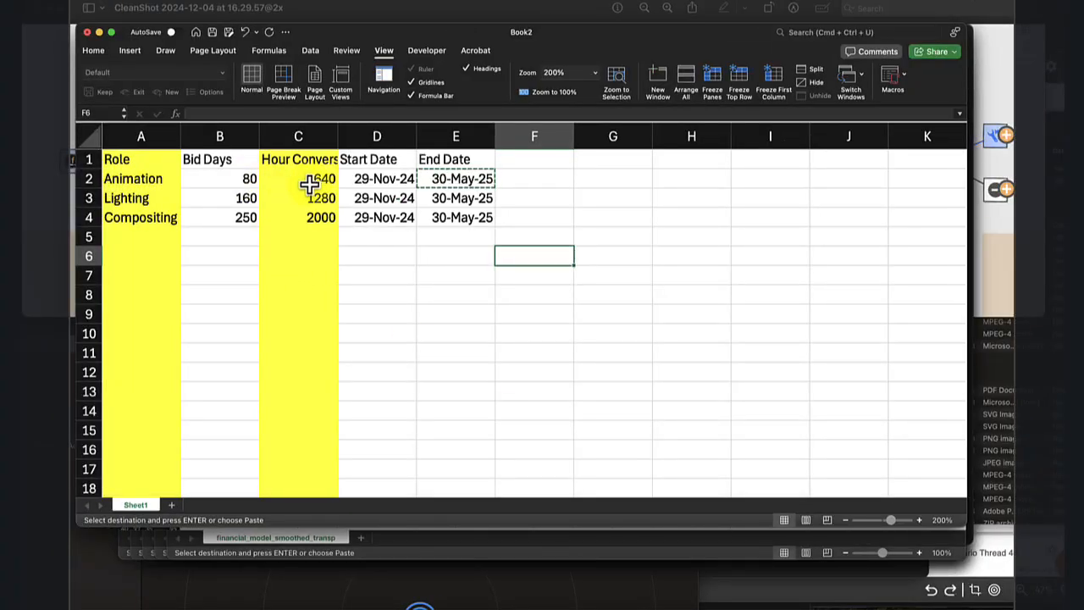
key("shift")
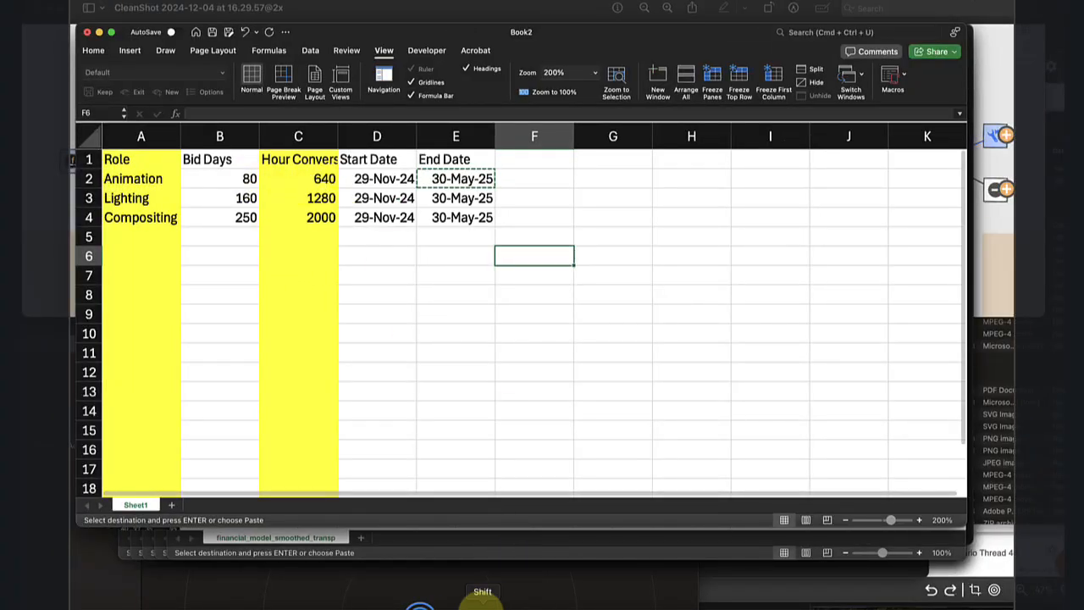
left_click(419, 603)
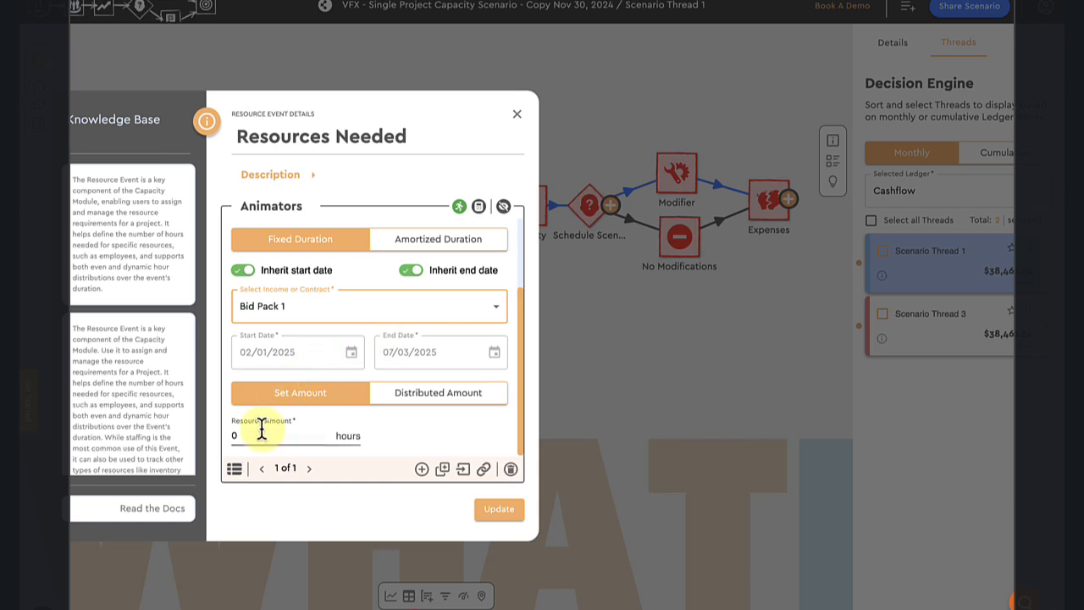
Set the Animators resource amount to 640 hours and update the event
left_click(262, 434)
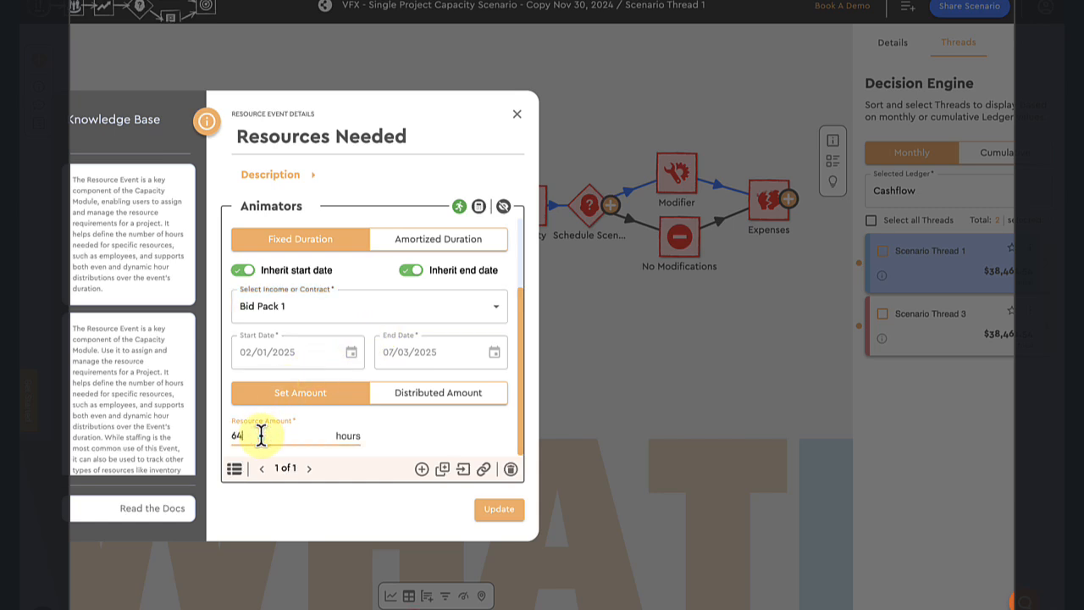
left_click(328, 348)
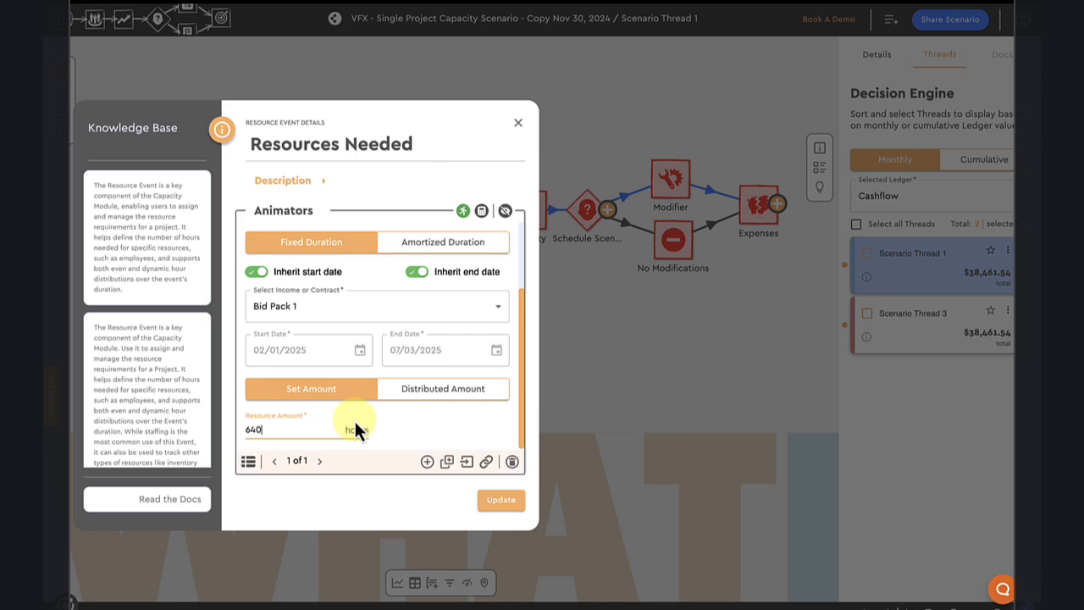
left_click(489, 499)
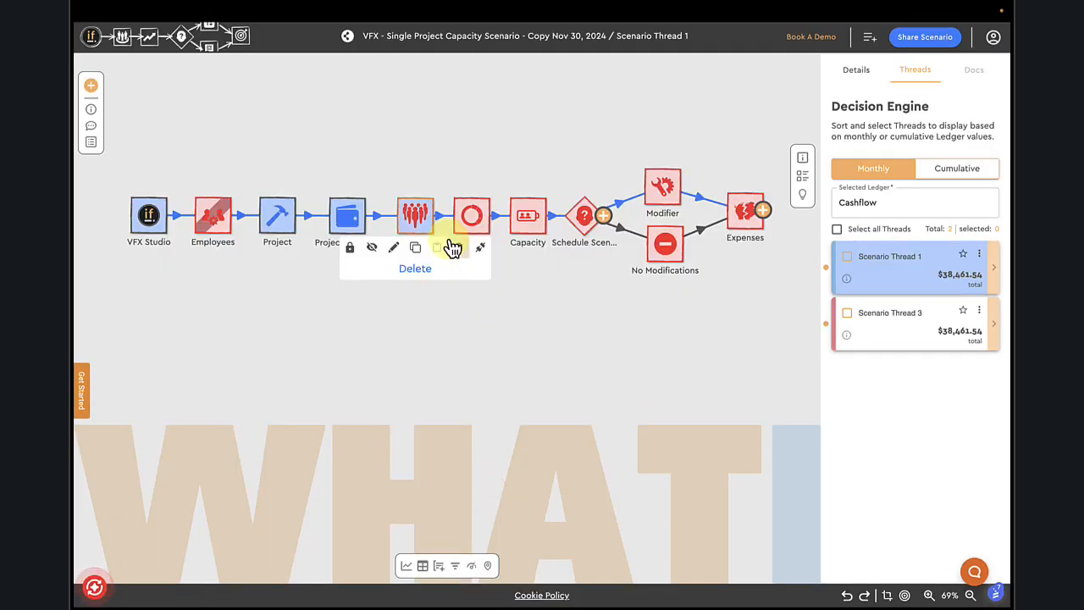
Recalculate the scenario and expand the Resources Needed ledger in the monthly grid view
left_click(92, 588)
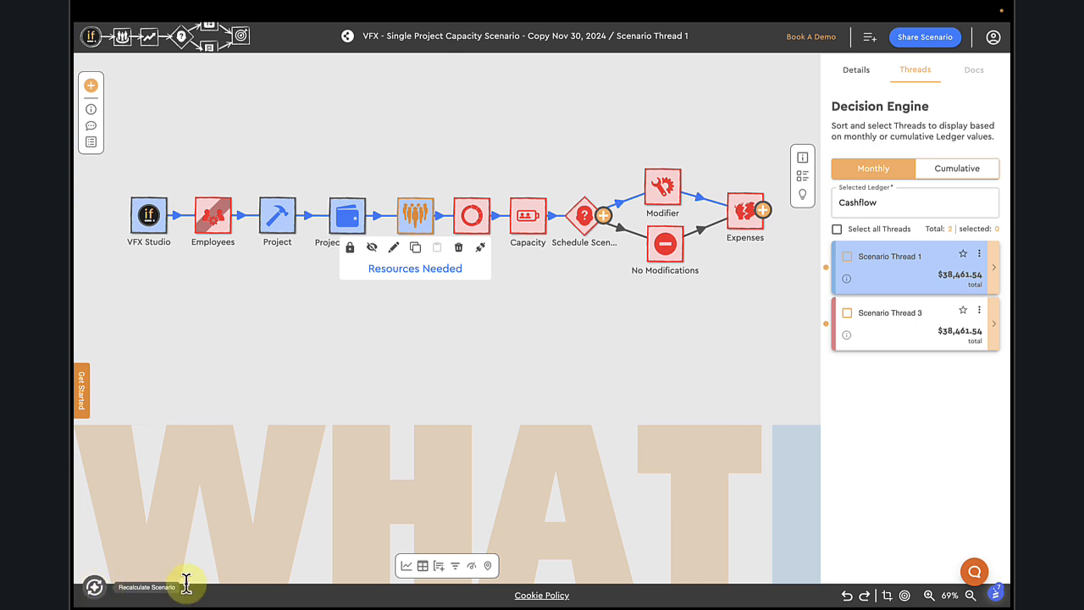
left_click(414, 564)
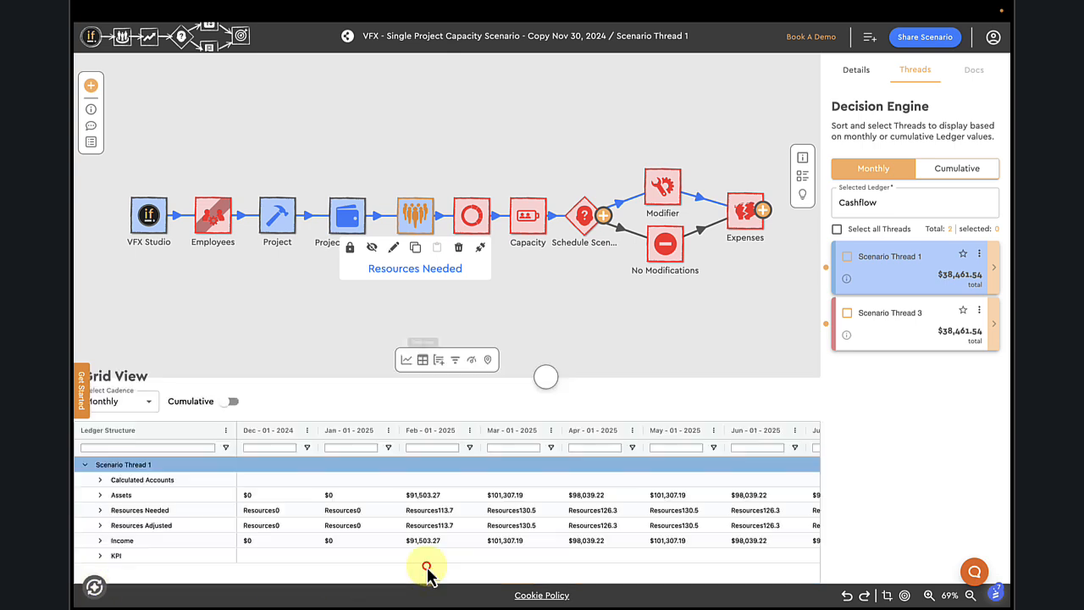
left_click(101, 511)
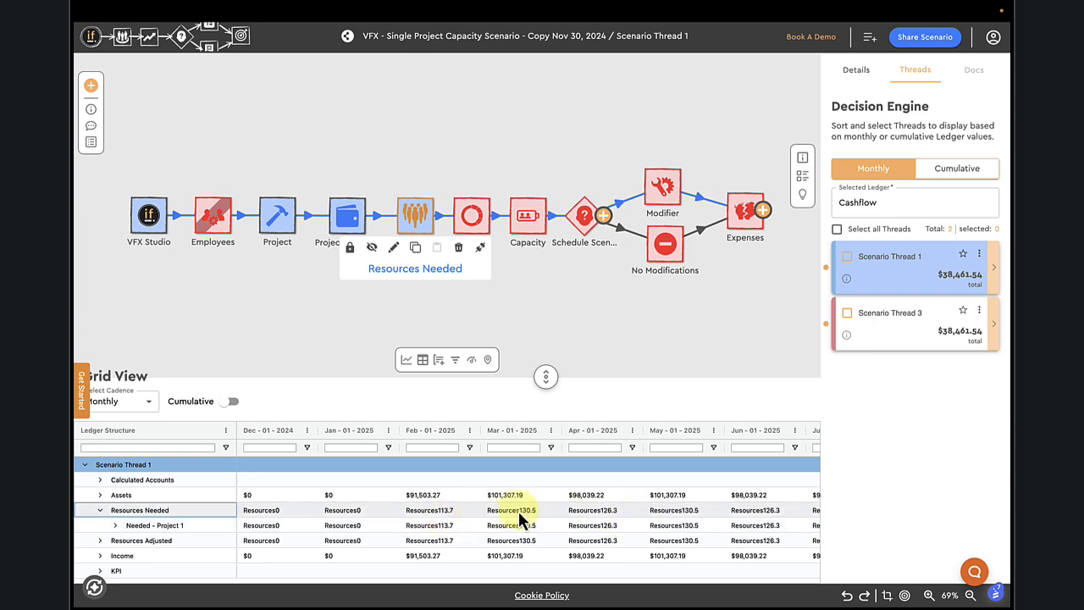
Add the Needed - Project 1 - Animators ledger to the graph view and display its monthly curve
left_click(408, 360)
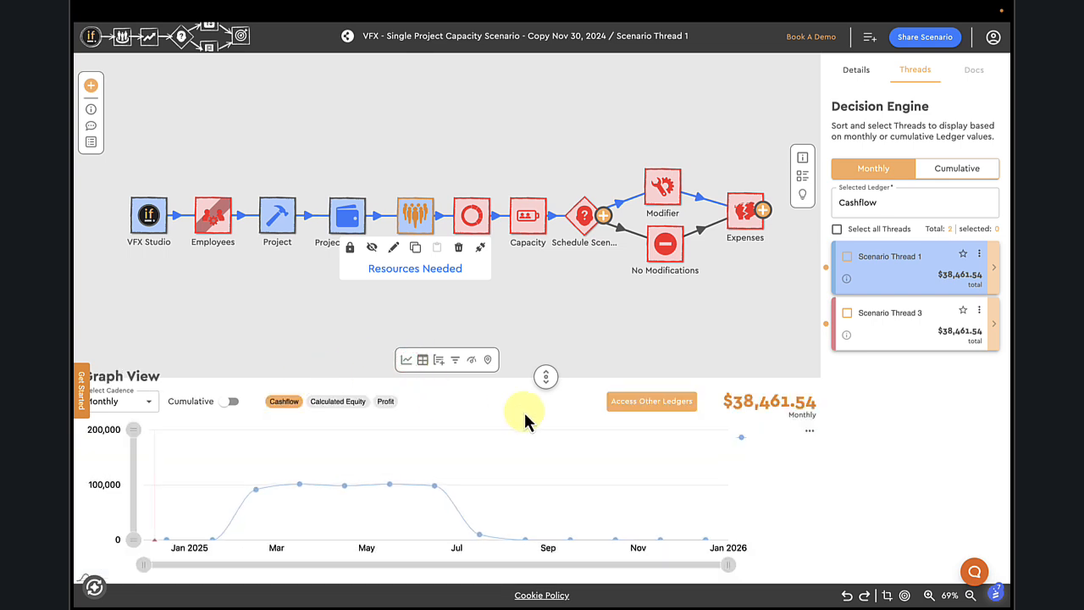
left_click(629, 399)
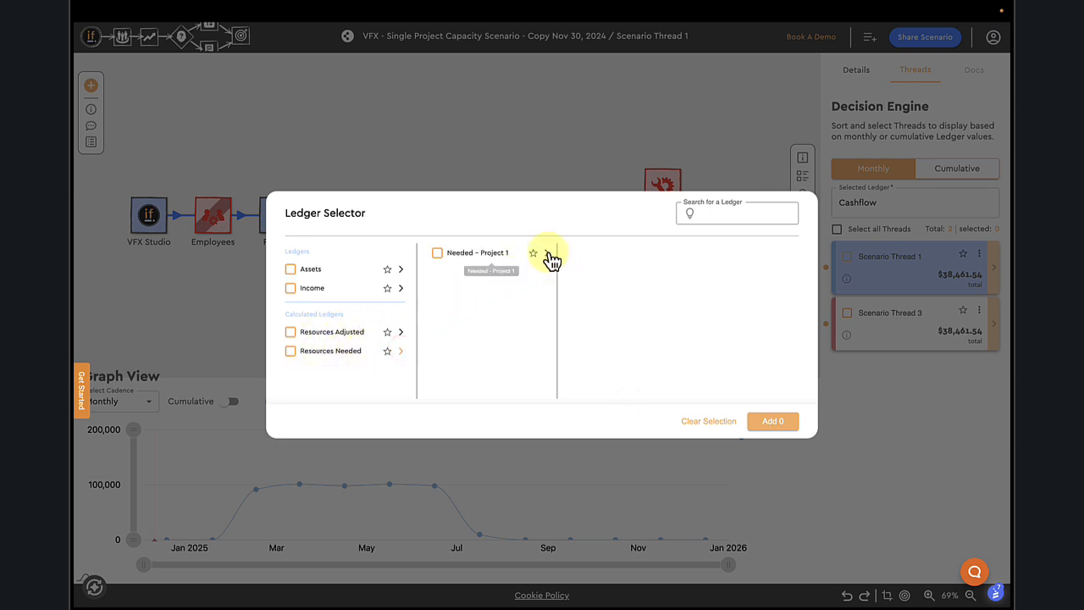
left_click(547, 253)
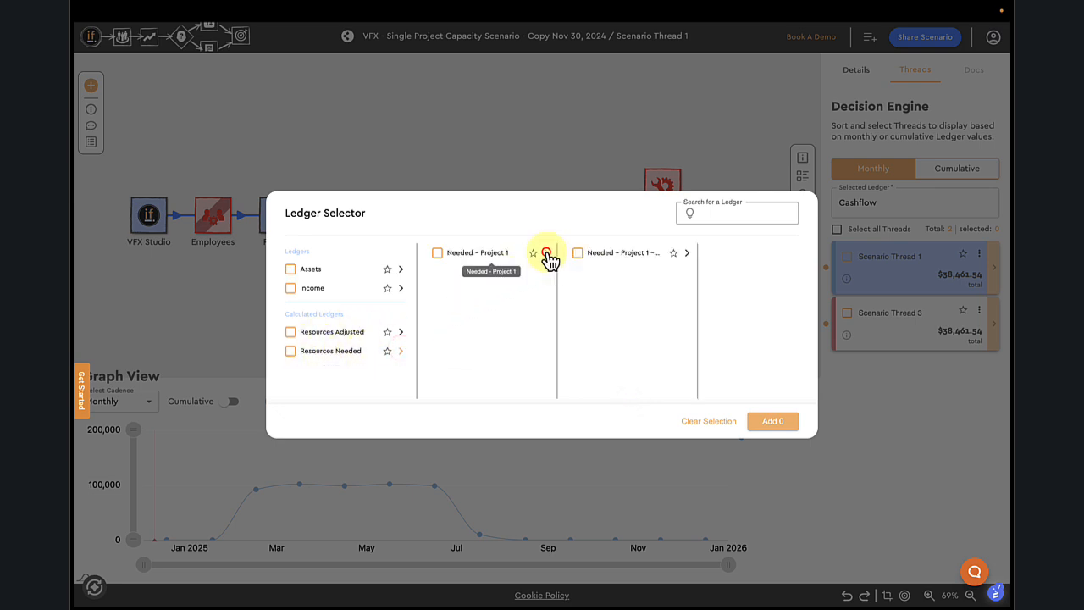
left_click(687, 253)
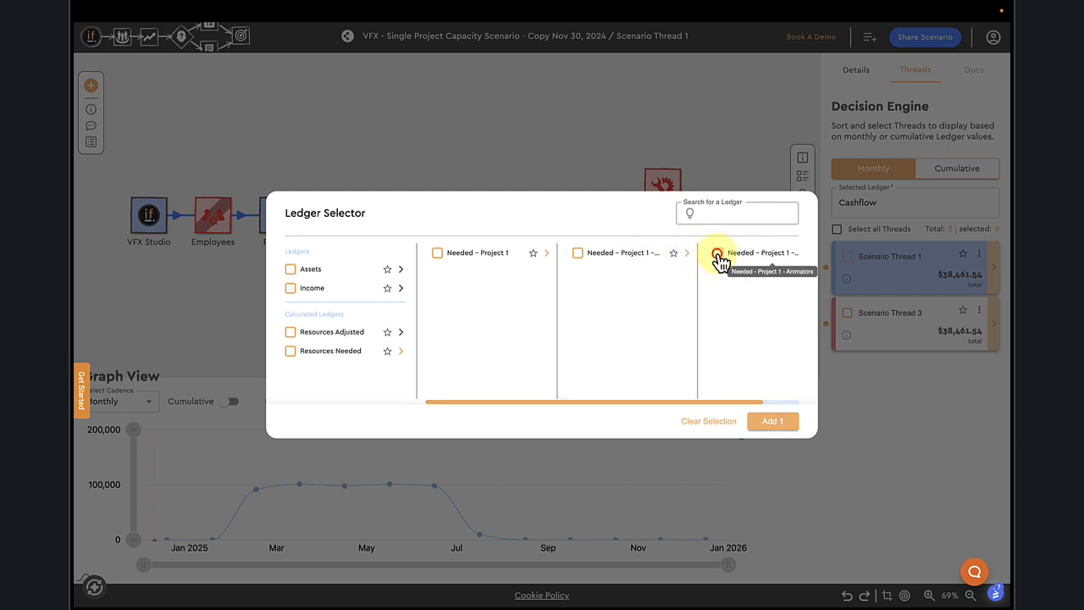
left_click(769, 420)
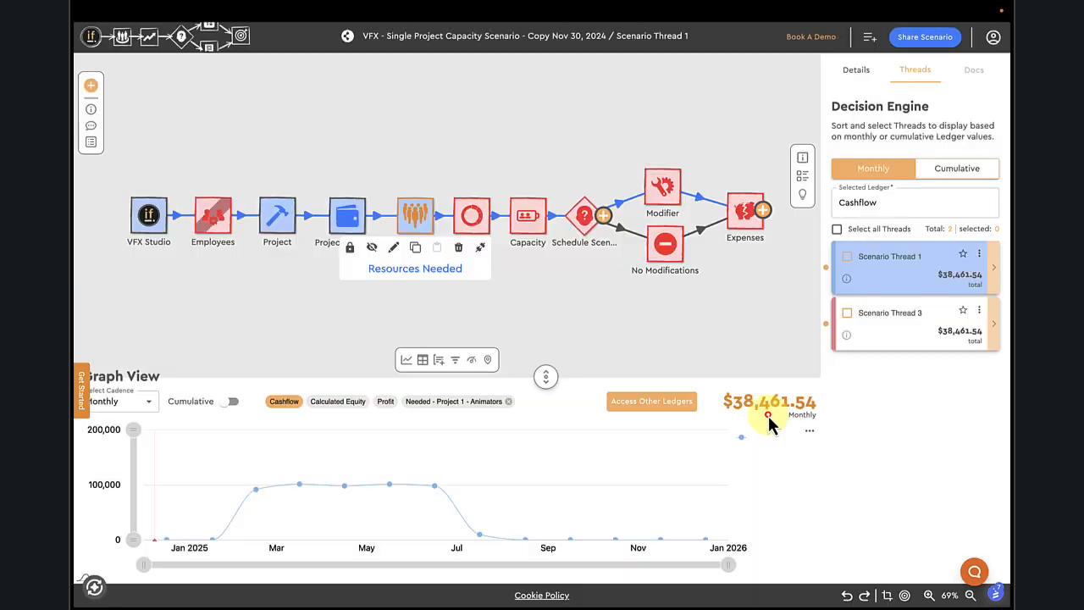
left_click(453, 402)
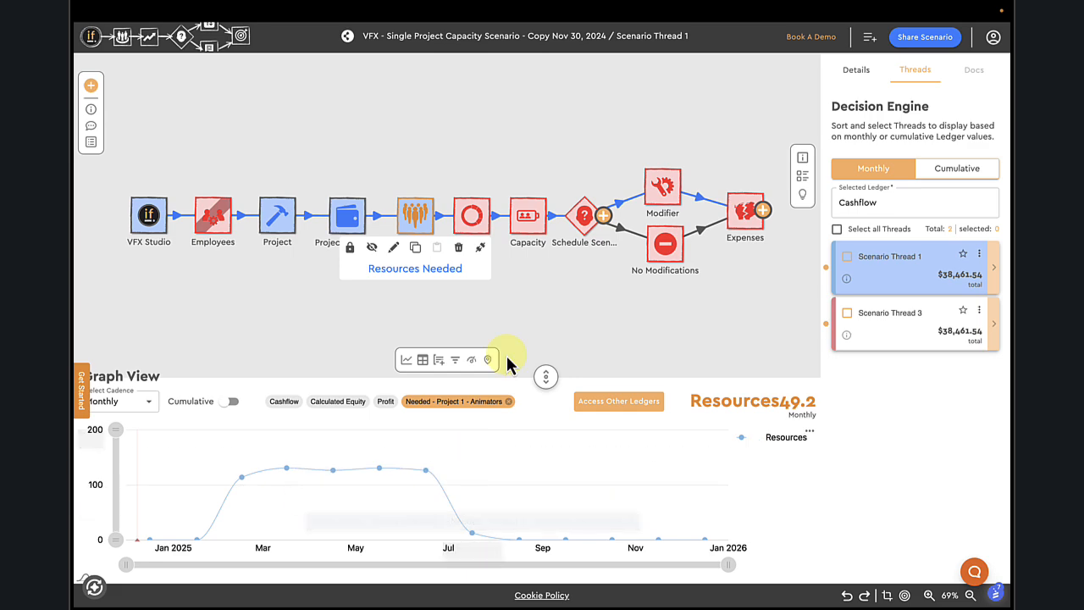
Reopen the Resources Needed event, switch the Animators entry to Distributed Amount and open its distribution for editing
left_click(418, 217)
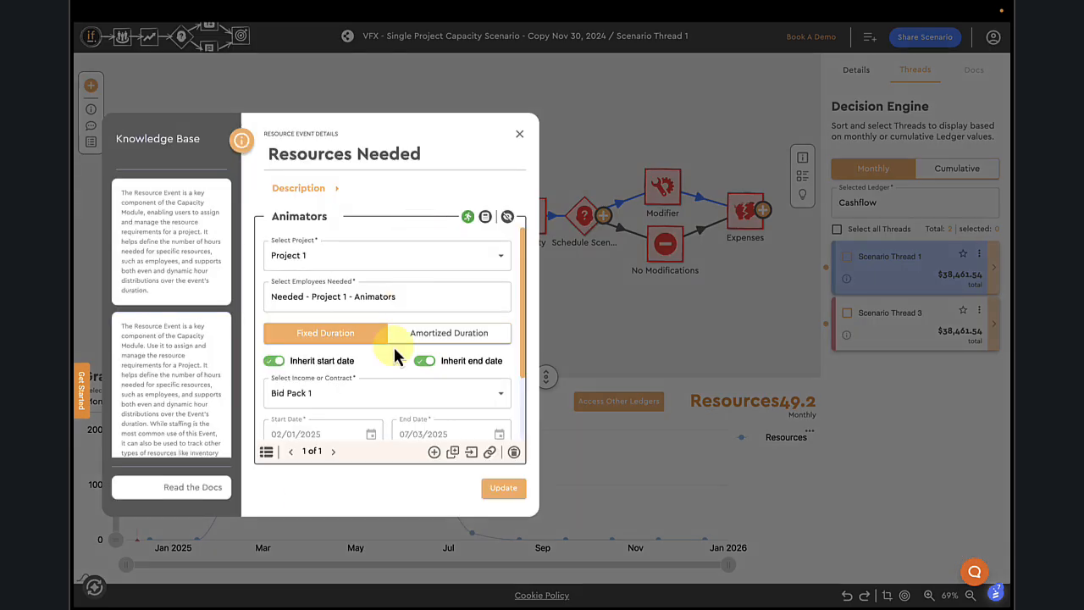
scroll(394, 352, "down", 1)
scroll(393, 352, "down", 1)
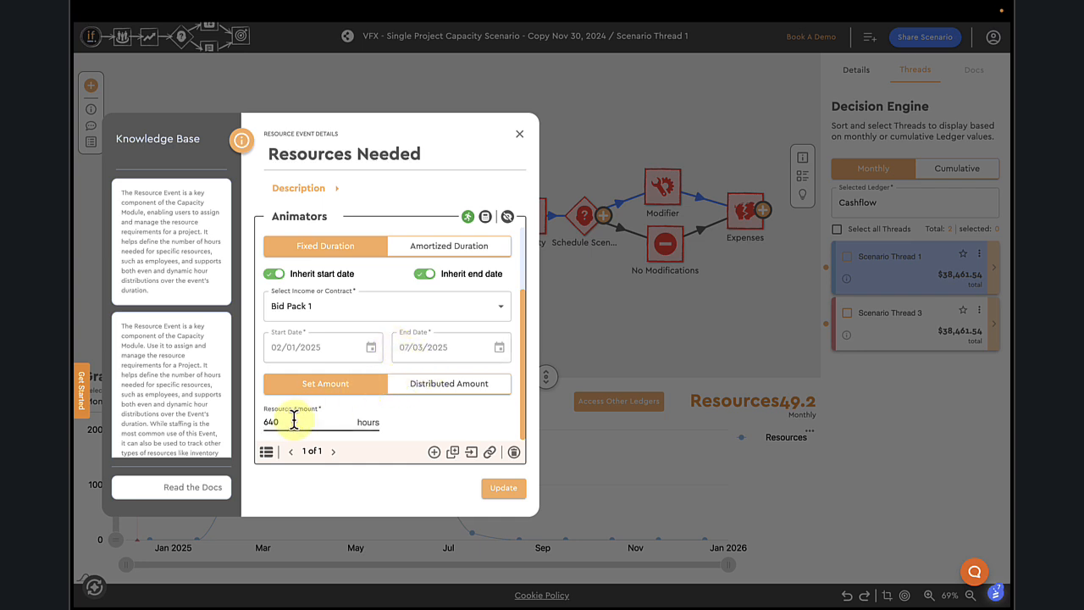
left_click(446, 390)
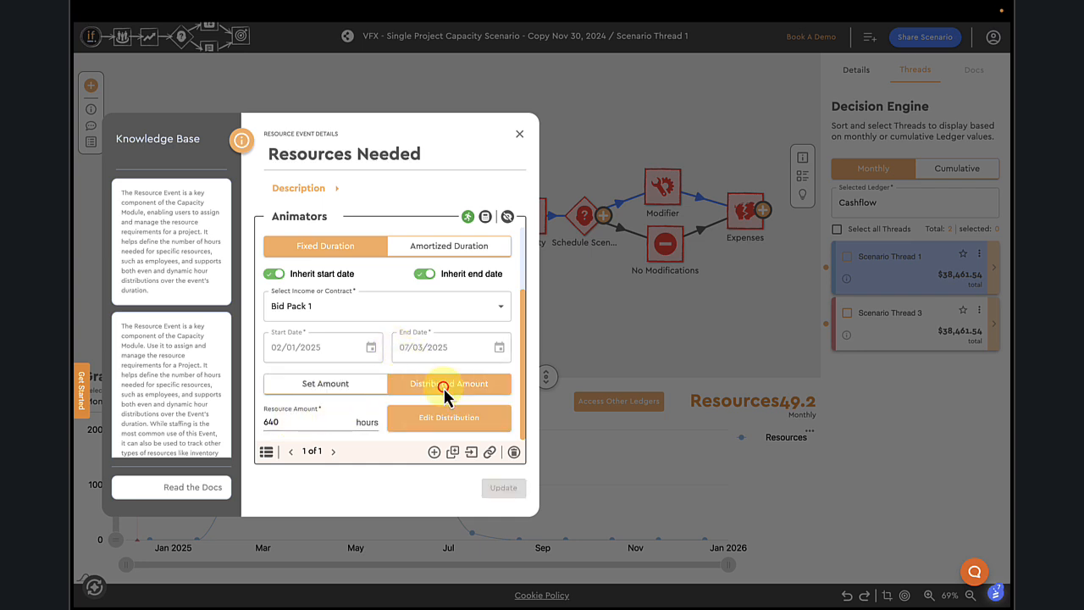
left_click(446, 417)
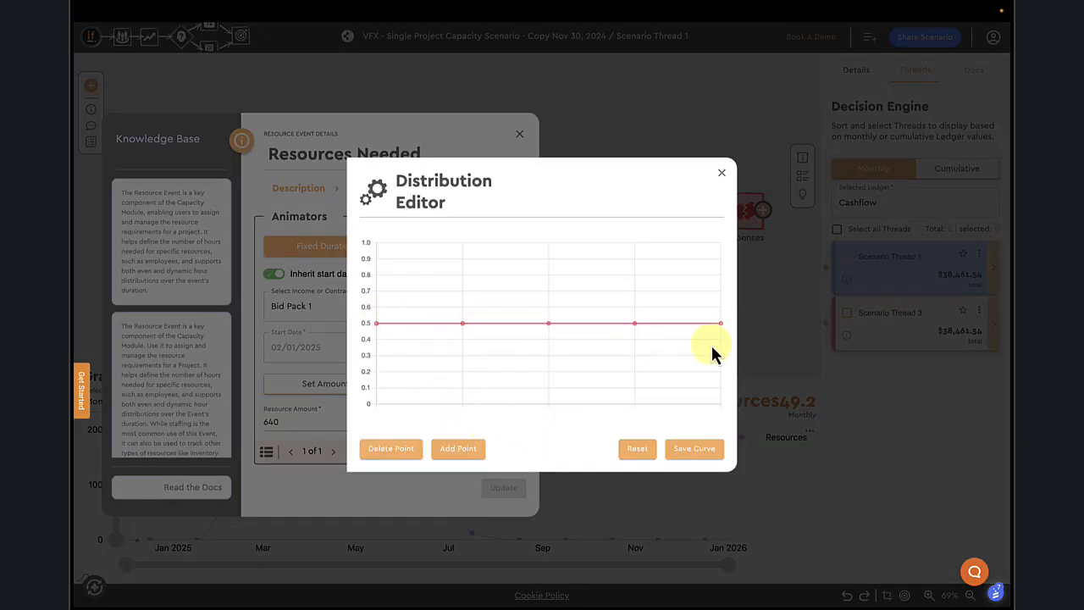
Shape the Animators distribution curve with its five points at about 0.7, 0.92, 0.42, 0.08 and 0.02, and save it
left_click_drag(462, 323, 461, 253)
left_click_drag(380, 323, 376, 290)
left_click_drag(634, 324, 634, 367)
left_click_drag(718, 325, 717, 404)
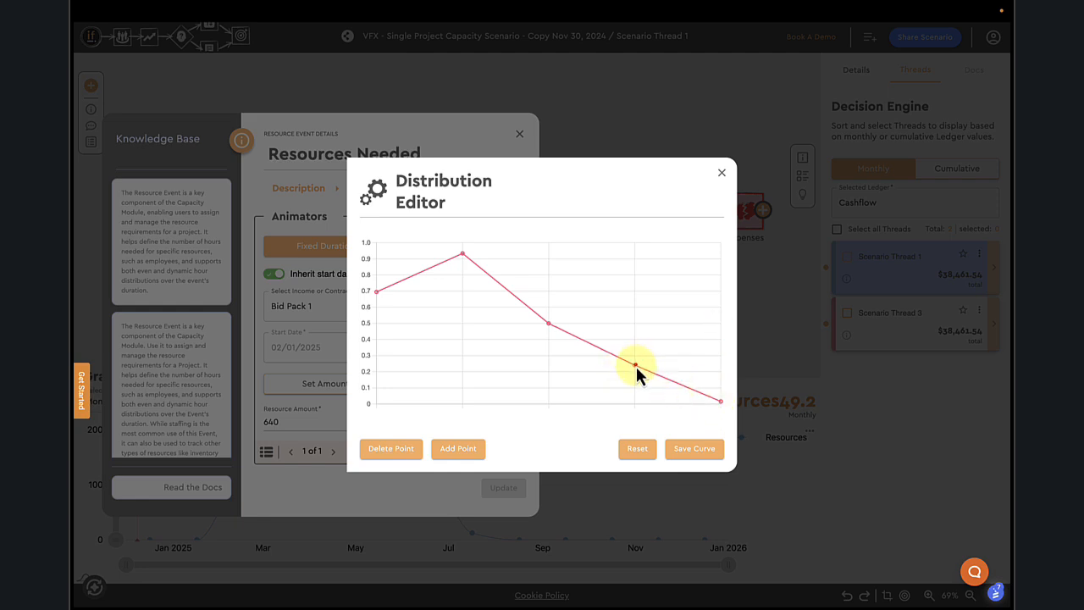
left_click_drag(636, 368, 635, 392)
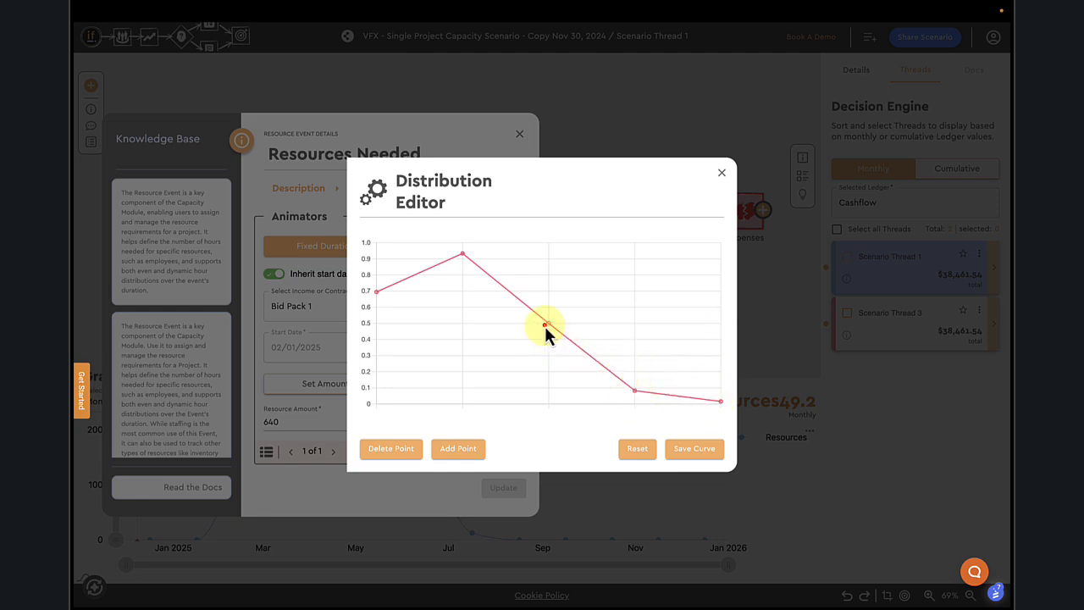
left_click_drag(545, 326, 544, 334)
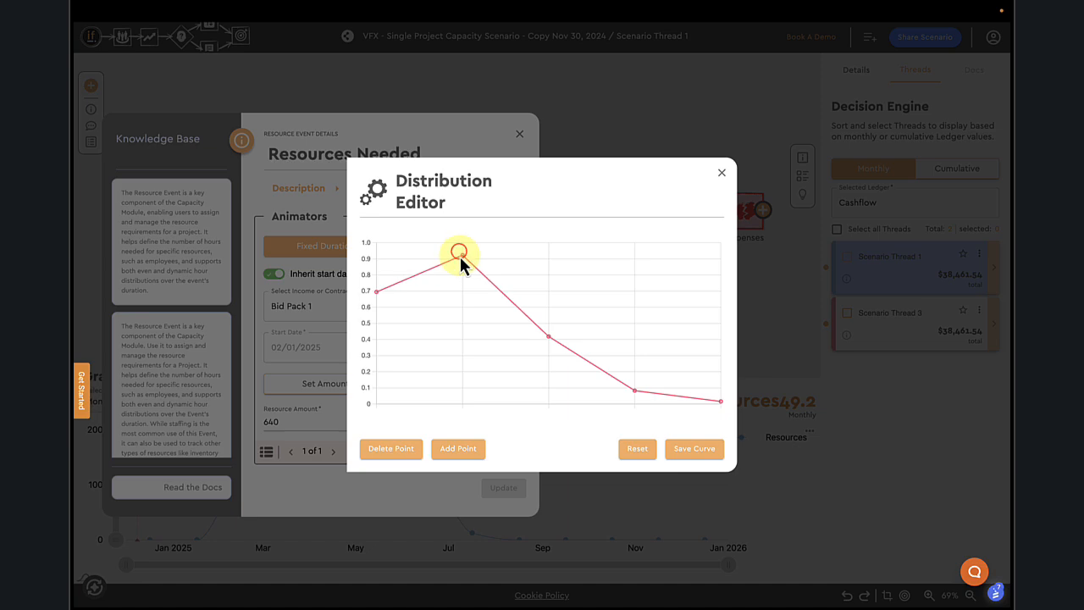
left_click(697, 449)
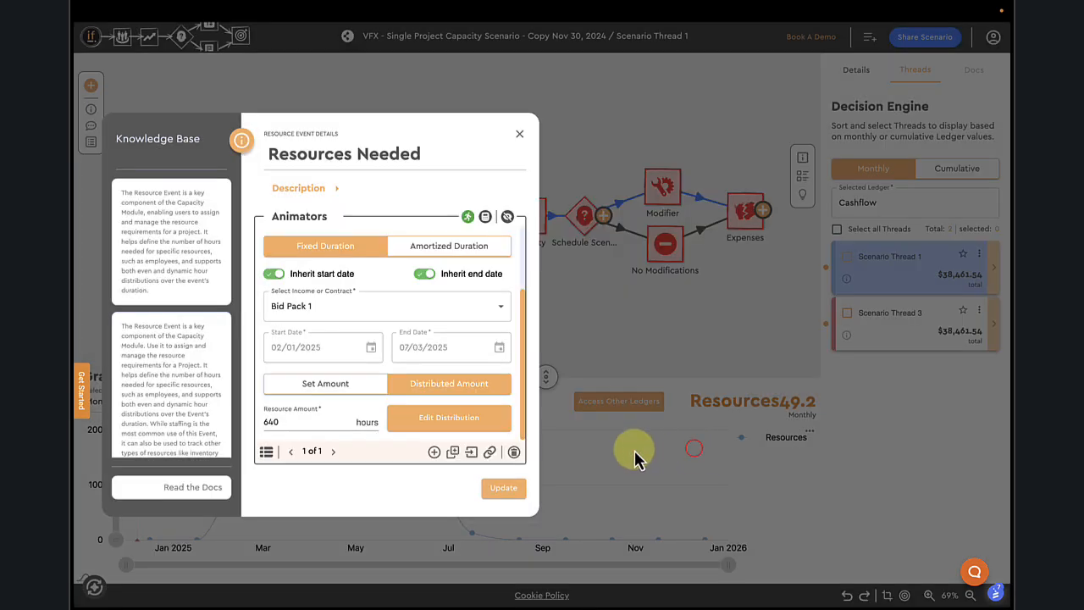
Update the Resources Needed event and recalculate the scenario to refresh the Animators monthly curve
left_click(508, 490)
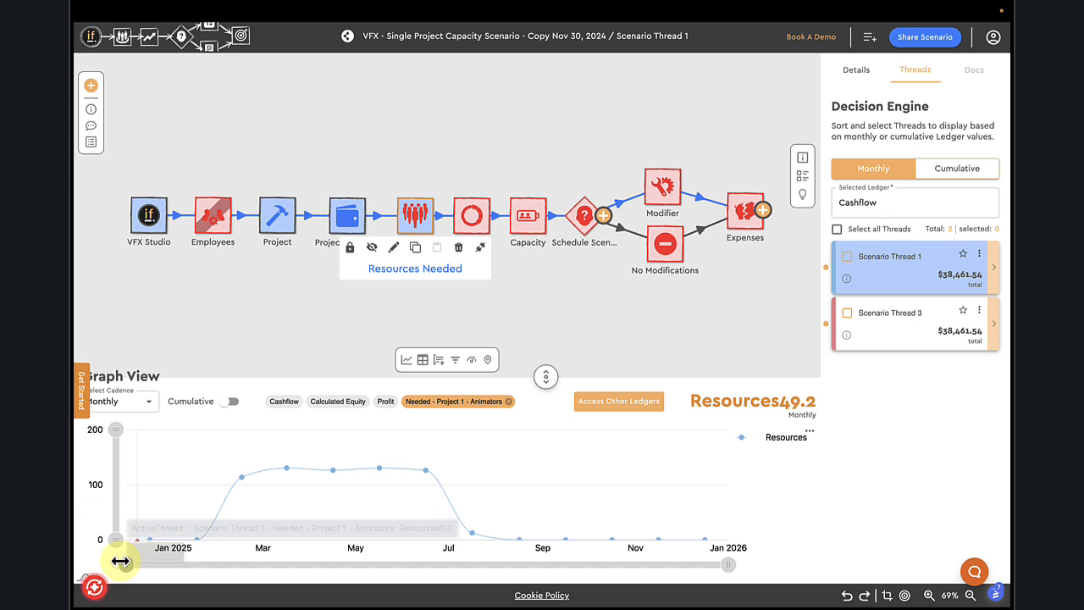
left_click(94, 590)
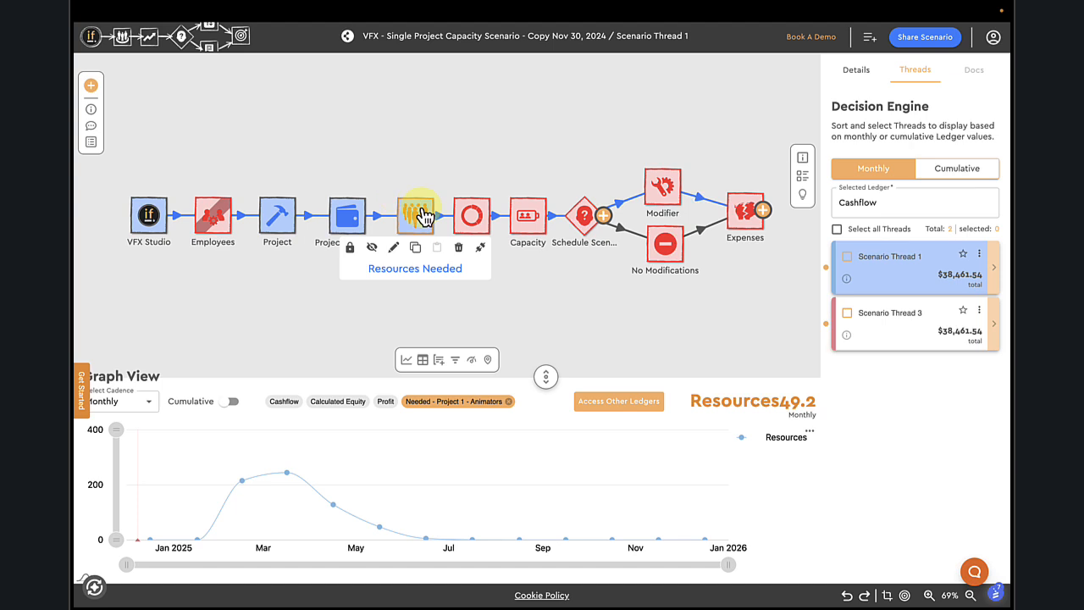
mouse_move(423, 216)
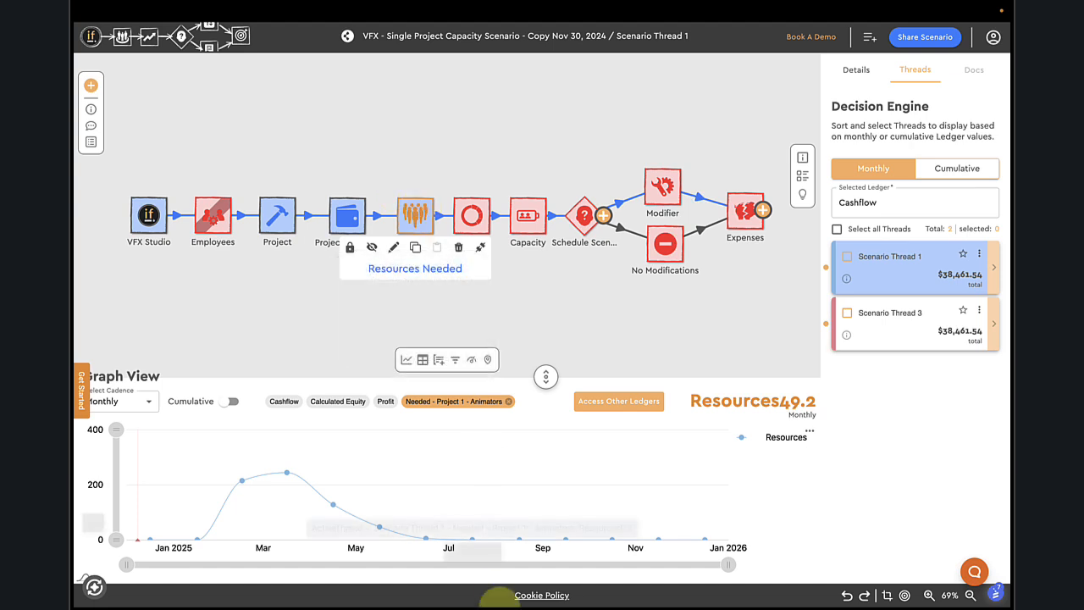
Switch to Excel to check the Lighting row's hour conversion in the Book2 workbook, and return to the scenario
mouse_move(518, 597)
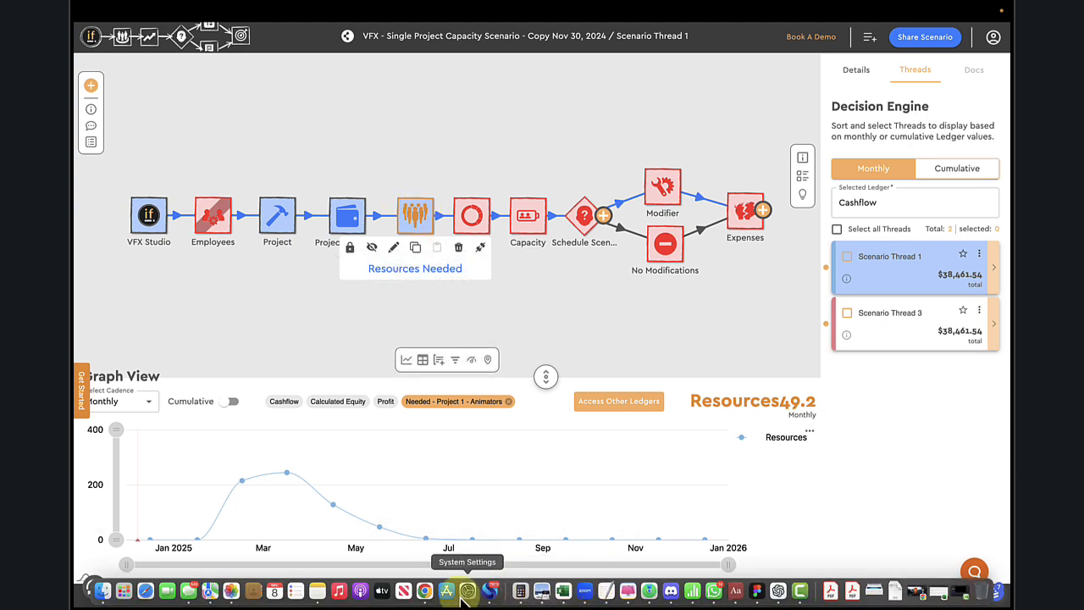
left_click(563, 595)
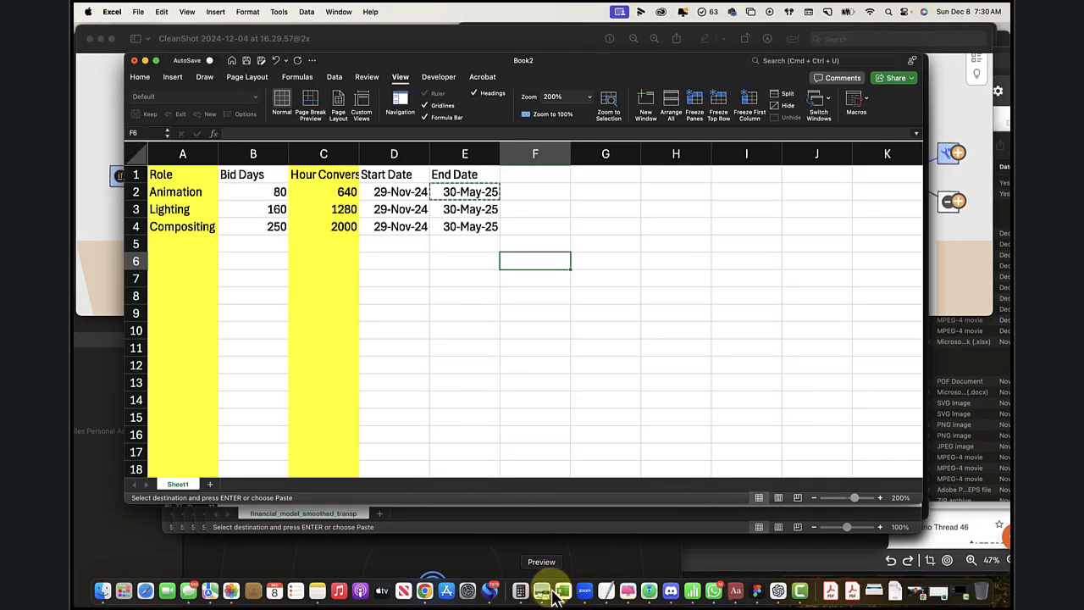
key("ctrl+Right")
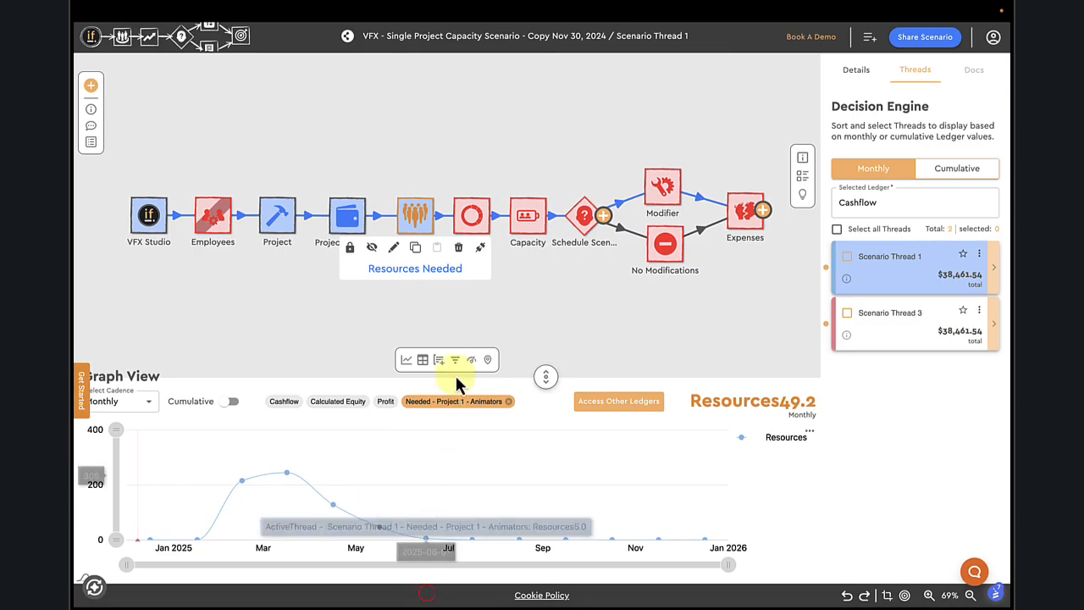
Duplicate the Animators entry in the Resources Needed event and rename the copy as Lighters
double_click(412, 217)
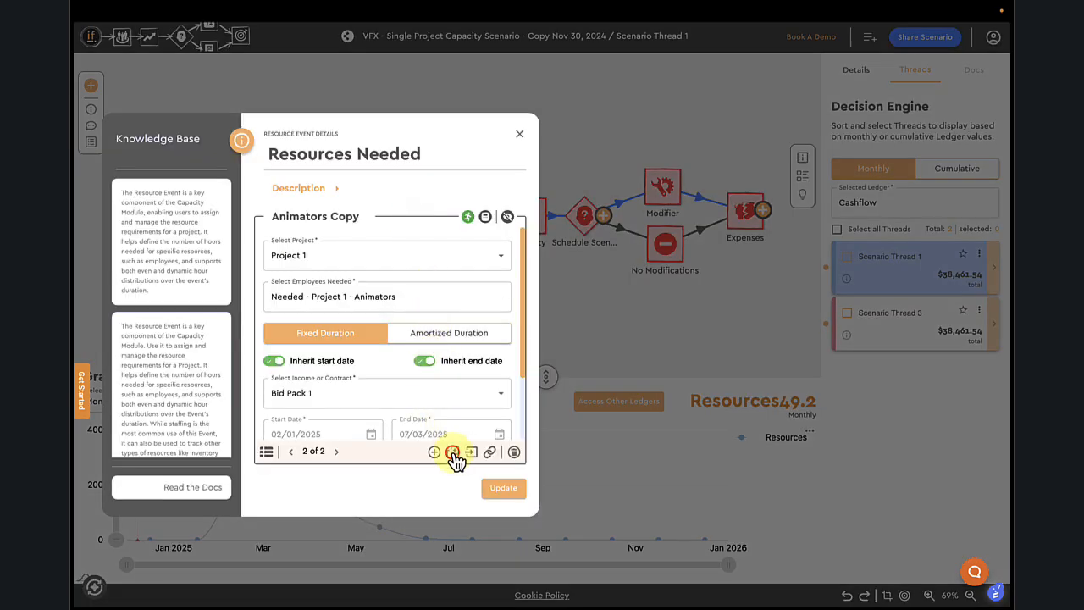
left_click(324, 217)
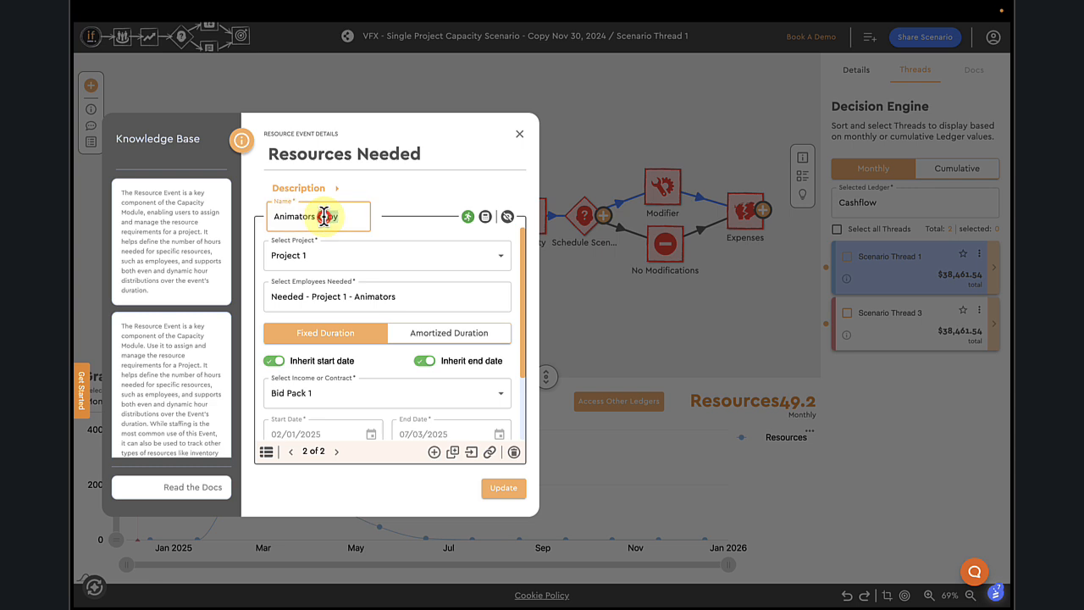
triple_click(323, 217)
type("Lighters")
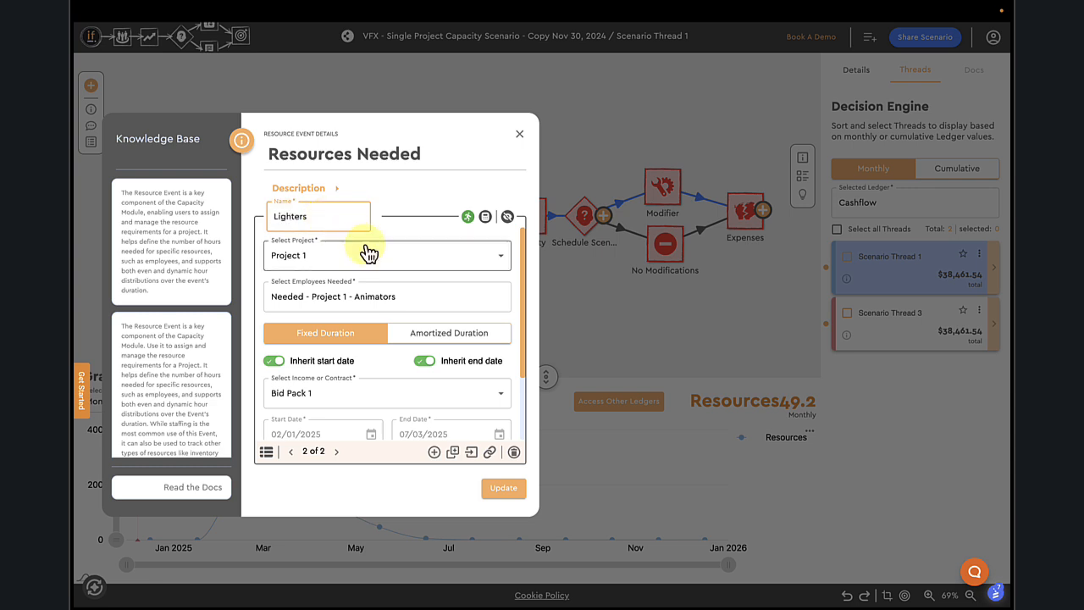
Assign the Lighters entry to the Needed - Project 1 - Lighters ledger and set its resource amount to 1,280 hours
left_click(375, 299)
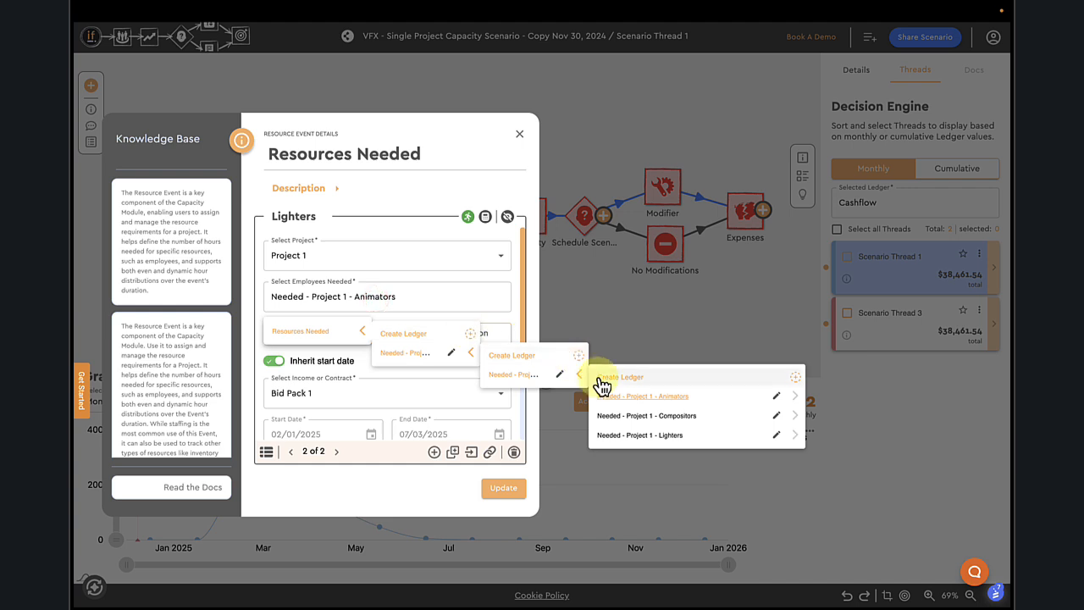
left_click(634, 435)
scroll(439, 283, "down", 2)
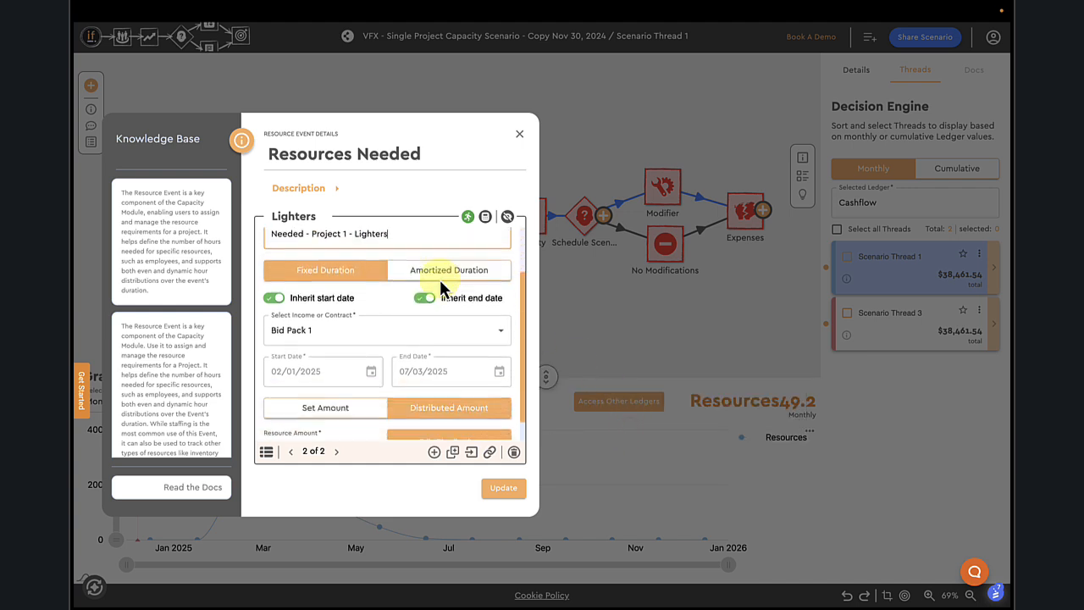
left_click(284, 420)
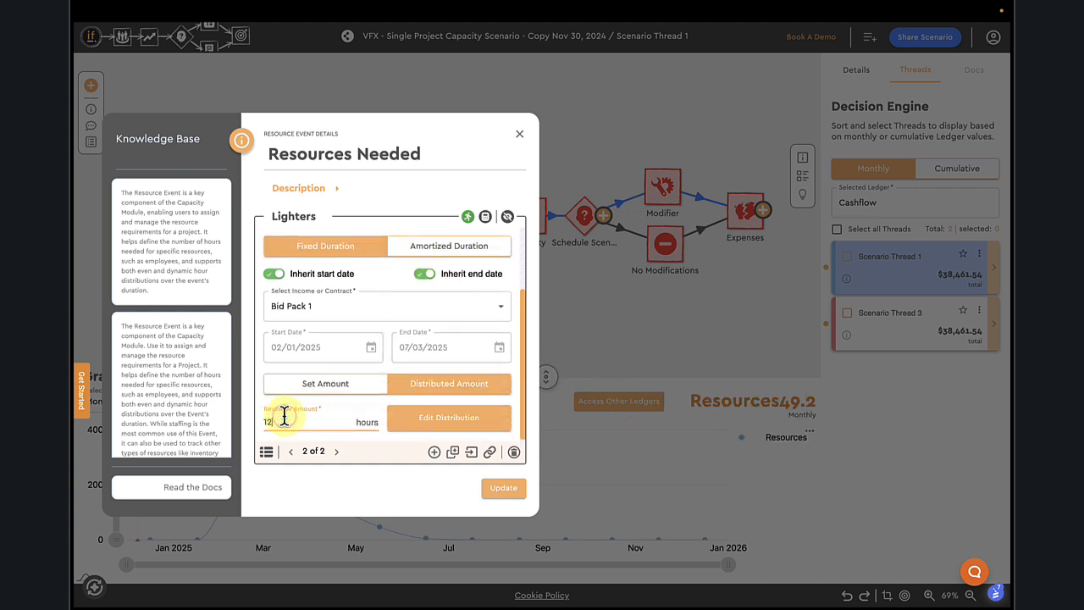
Reshape the Lighters distribution curve to about 0.2, 0.7, 0.9, 0.55 and 0.33, save it and update the event
left_click(435, 420)
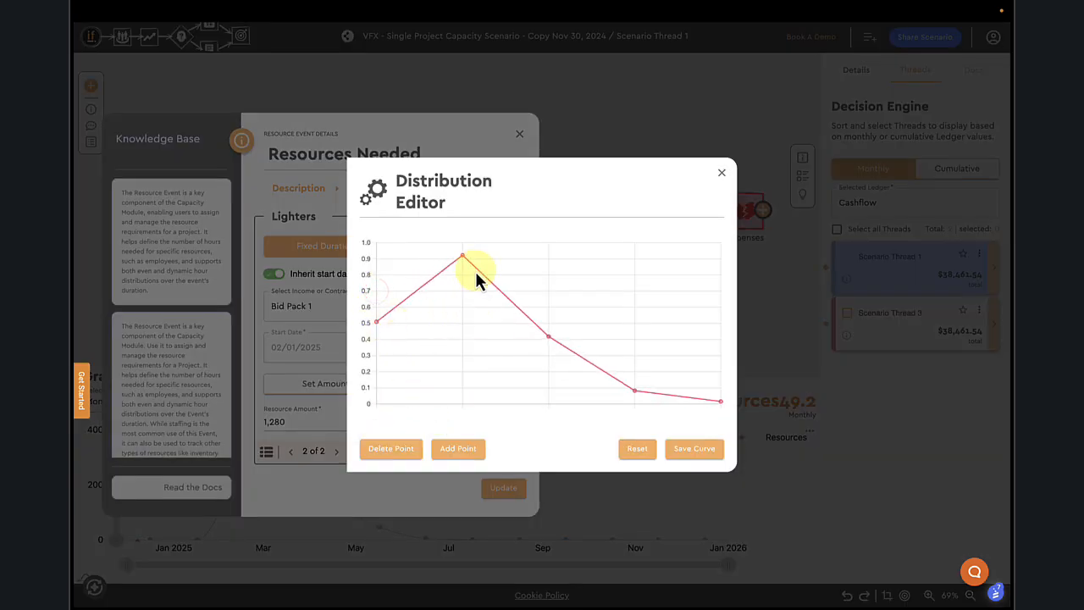
left_click_drag(461, 255, 465, 289)
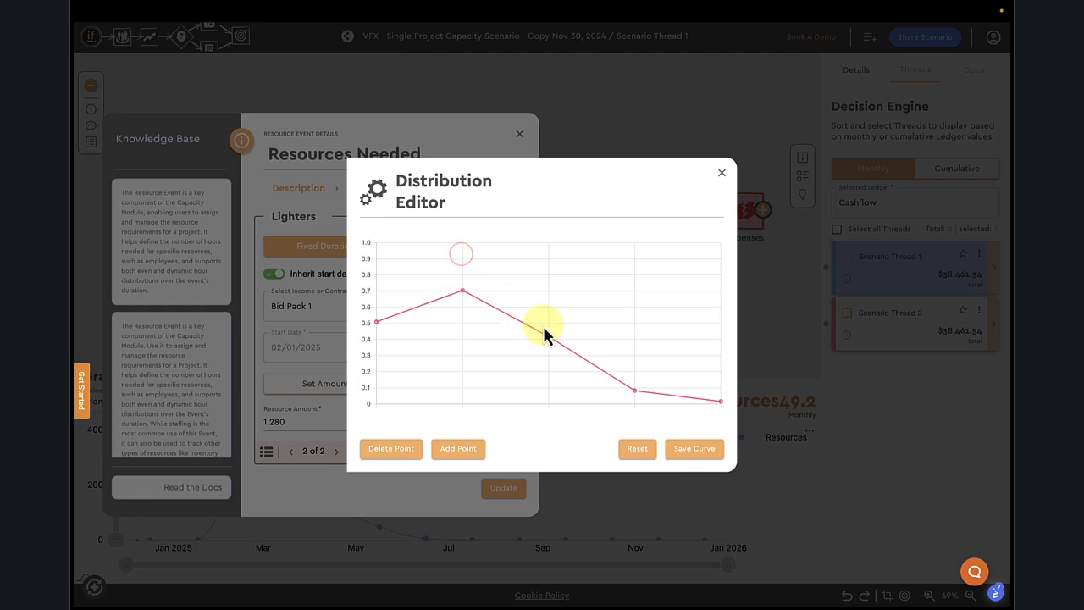
left_click_drag(548, 316, 552, 256)
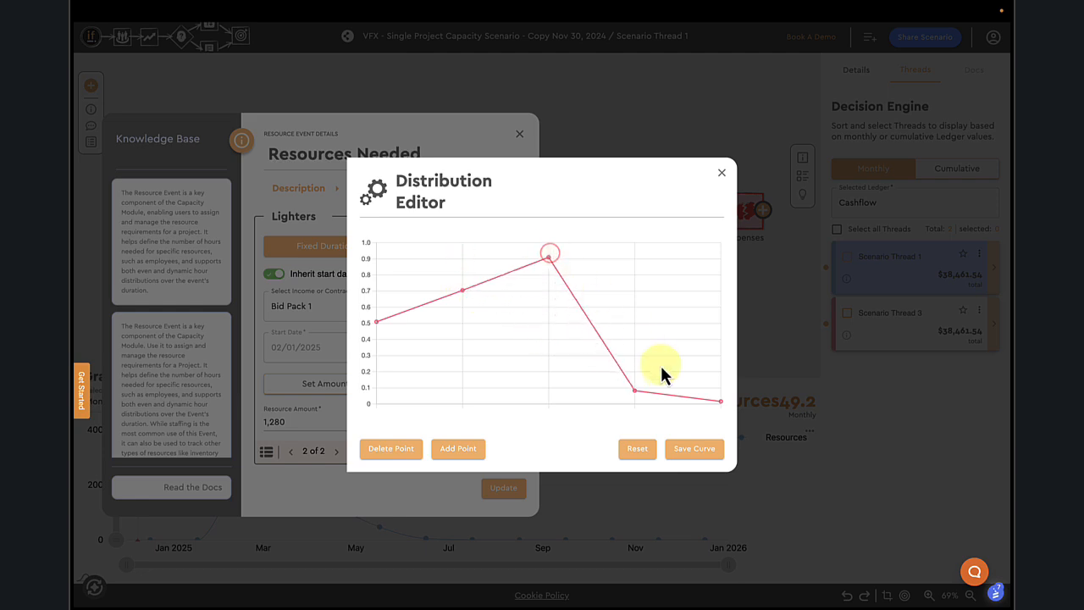
left_click_drag(635, 396, 640, 316)
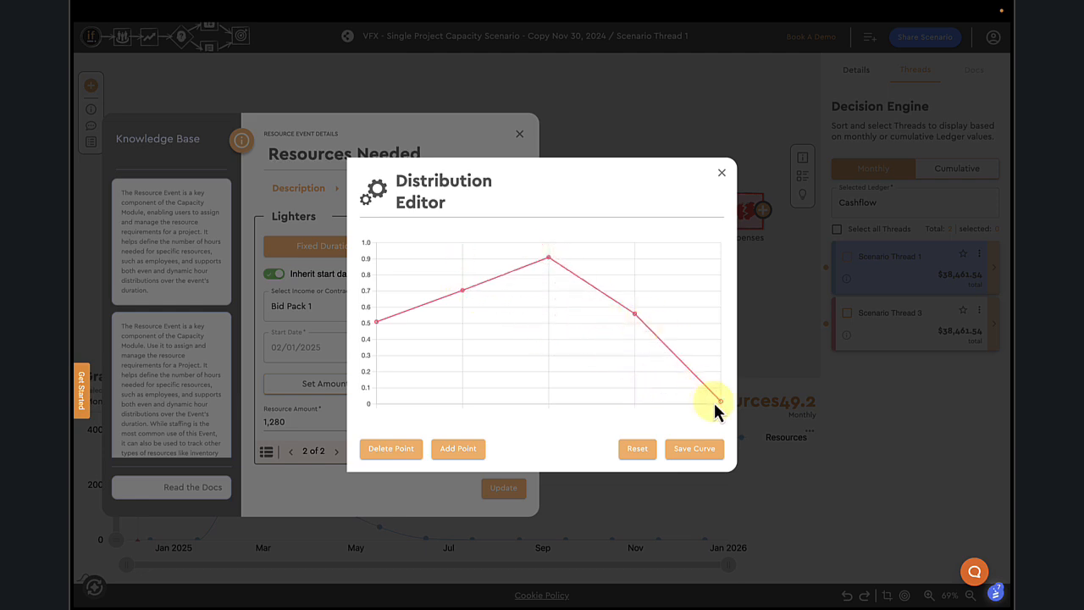
left_click_drag(720, 400, 720, 349)
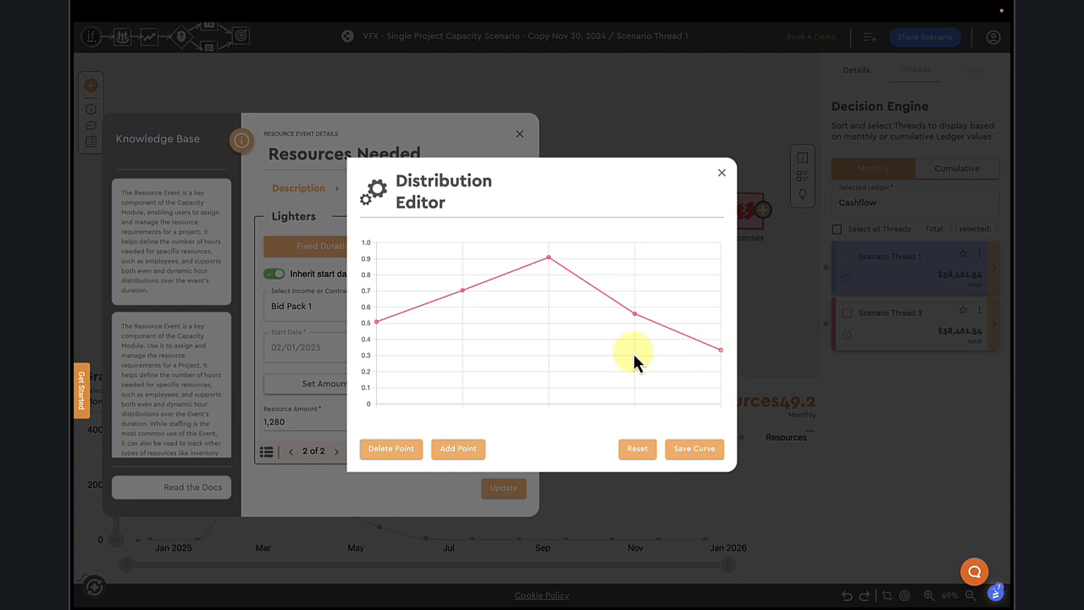
left_click_drag(376, 323, 383, 372)
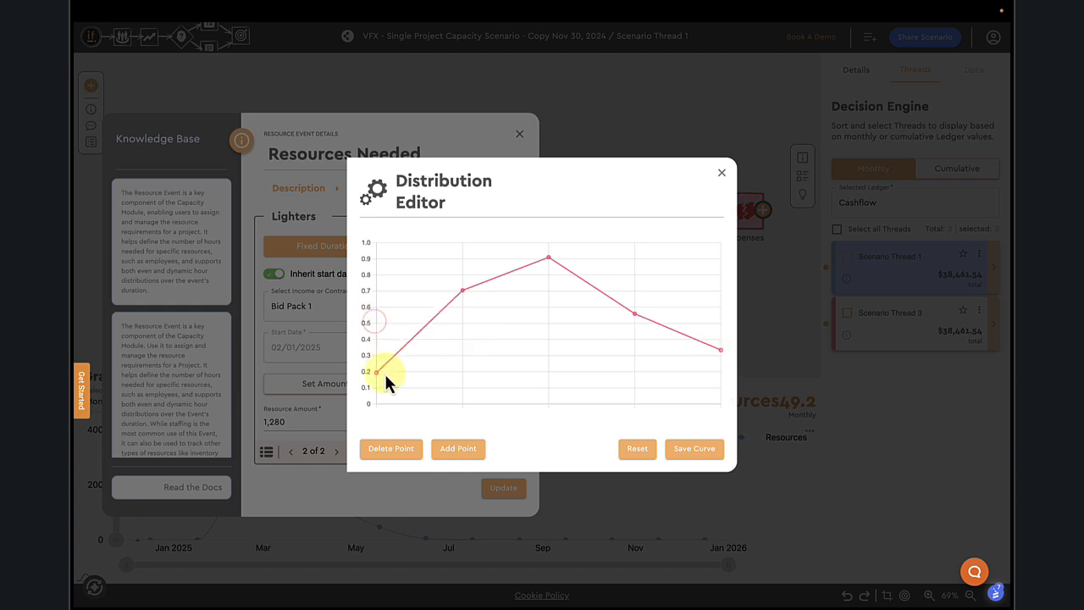
left_click(699, 451)
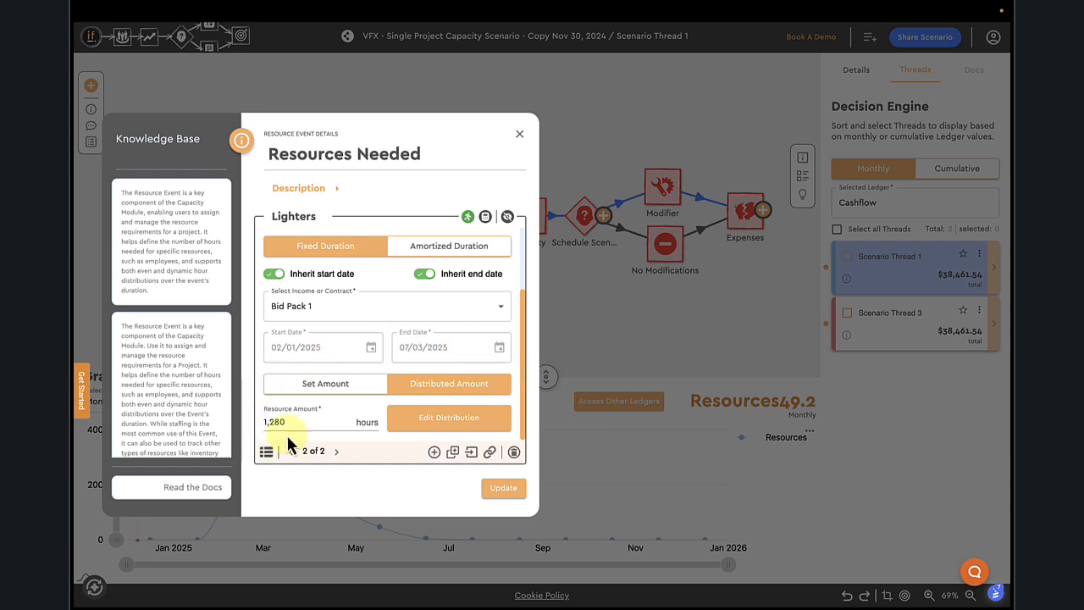
left_click(509, 489)
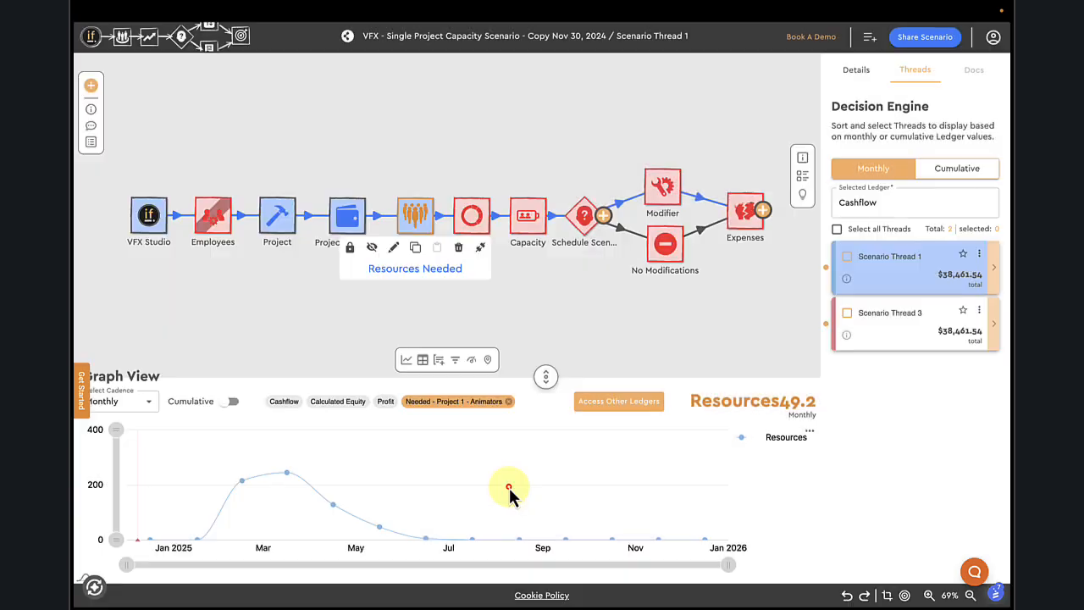
left_click(623, 411)
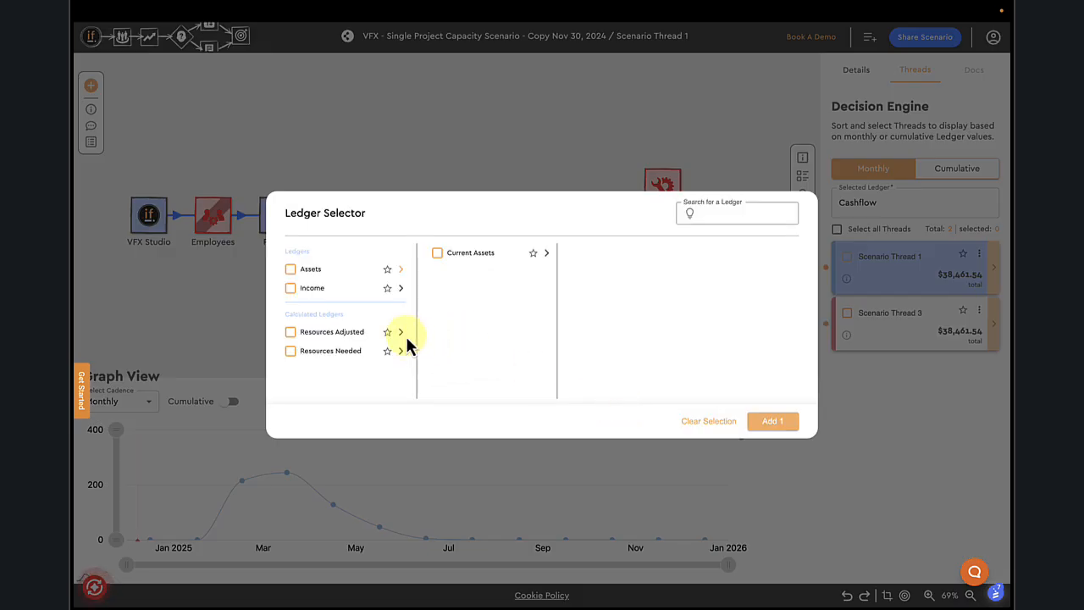
left_click(400, 352)
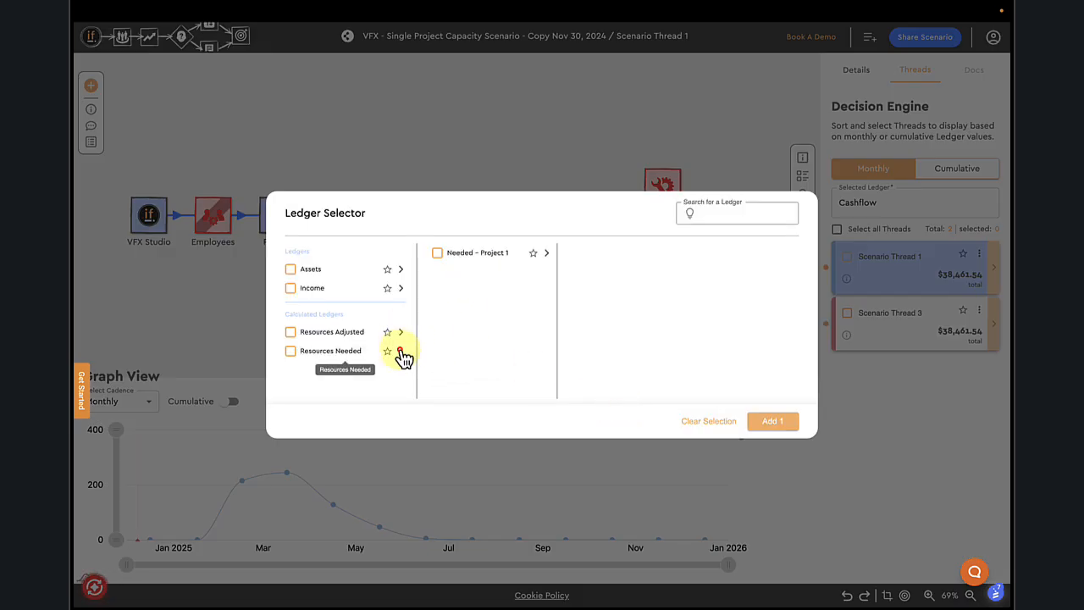
left_click(546, 252)
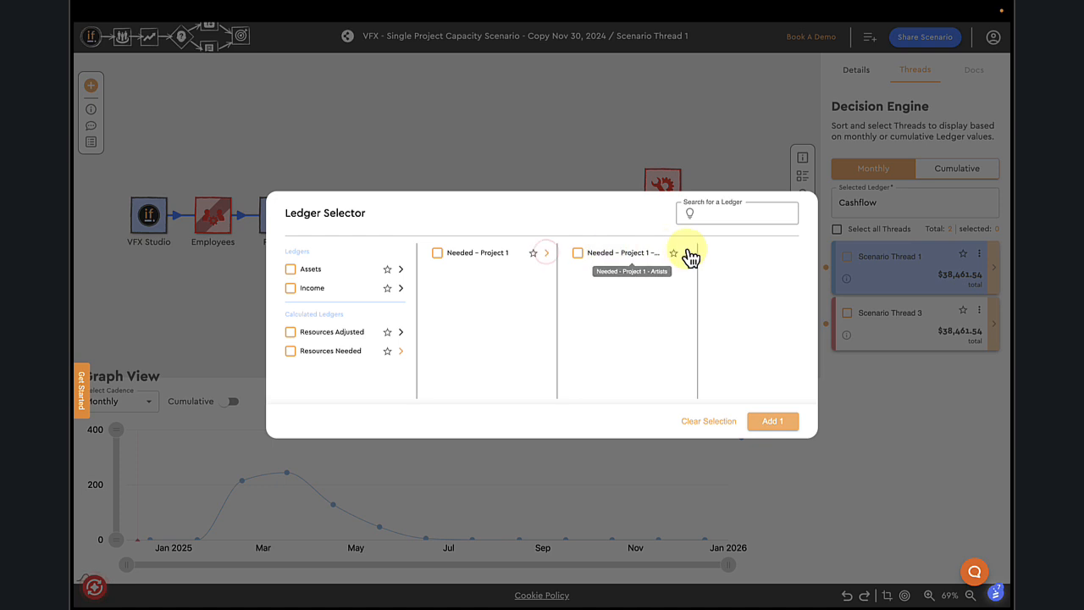
left_click(687, 252)
left_click(752, 258)
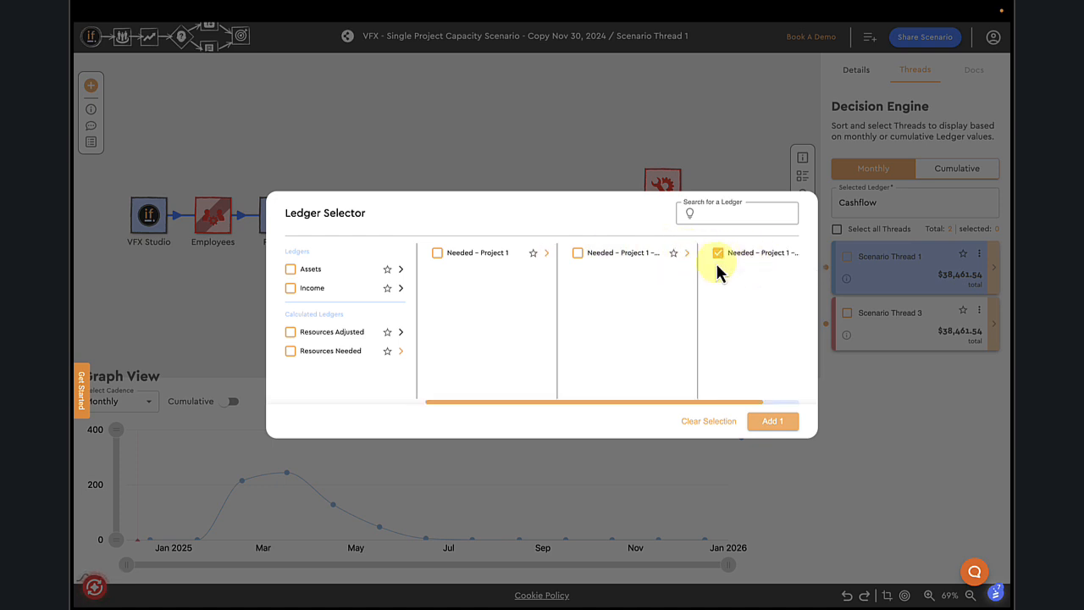
left_click(288, 500)
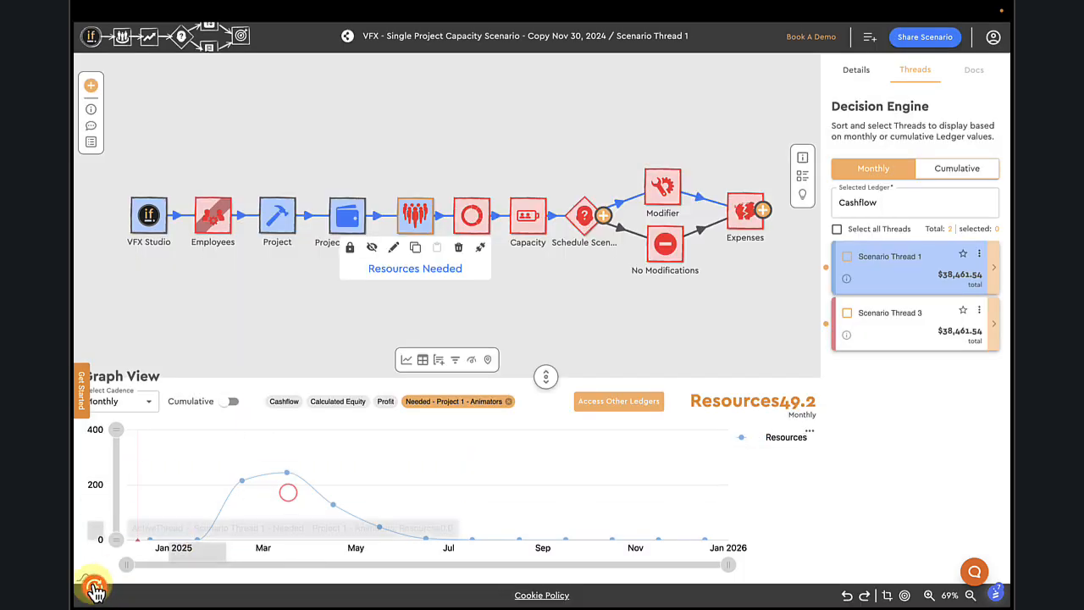
Recalculate the scenario and add the Needed - Project 1 - Lighters ledger to the graph view, displaying its monthly curve
left_click(621, 404)
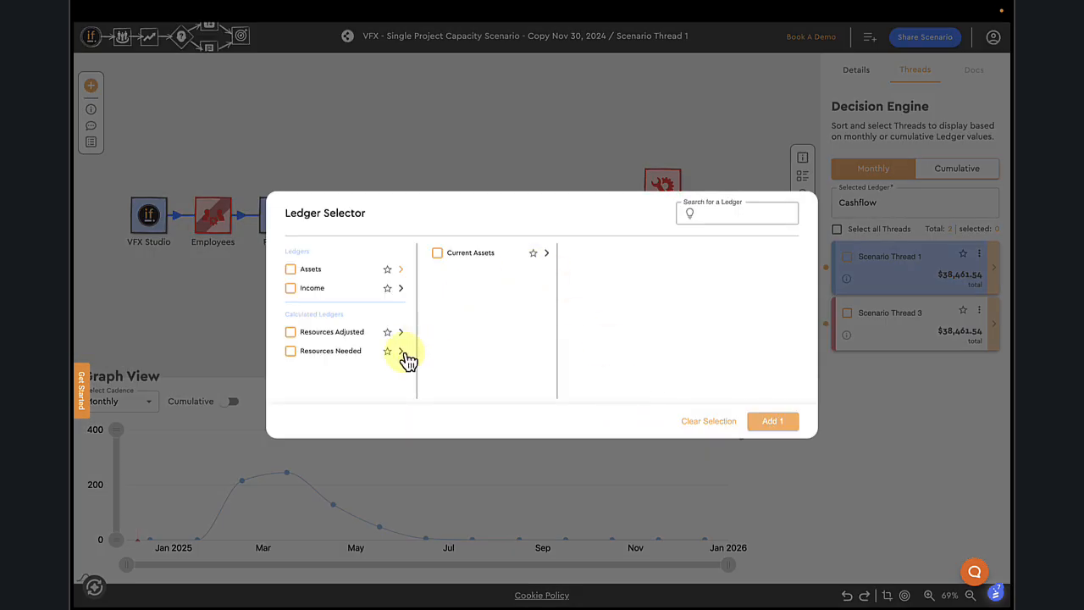
left_click(546, 254)
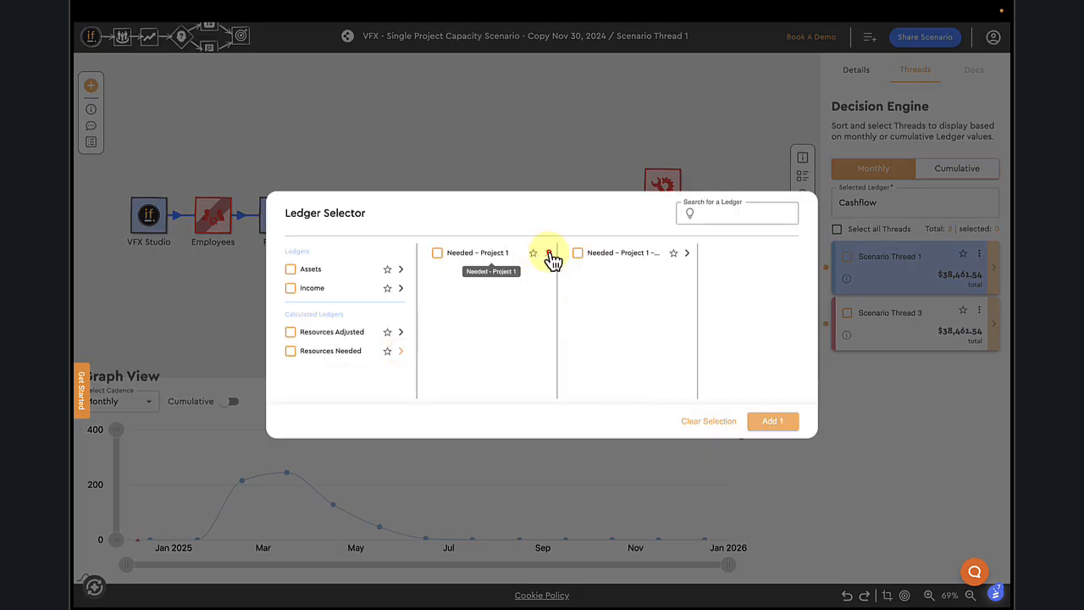
left_click(687, 253)
left_click(718, 253)
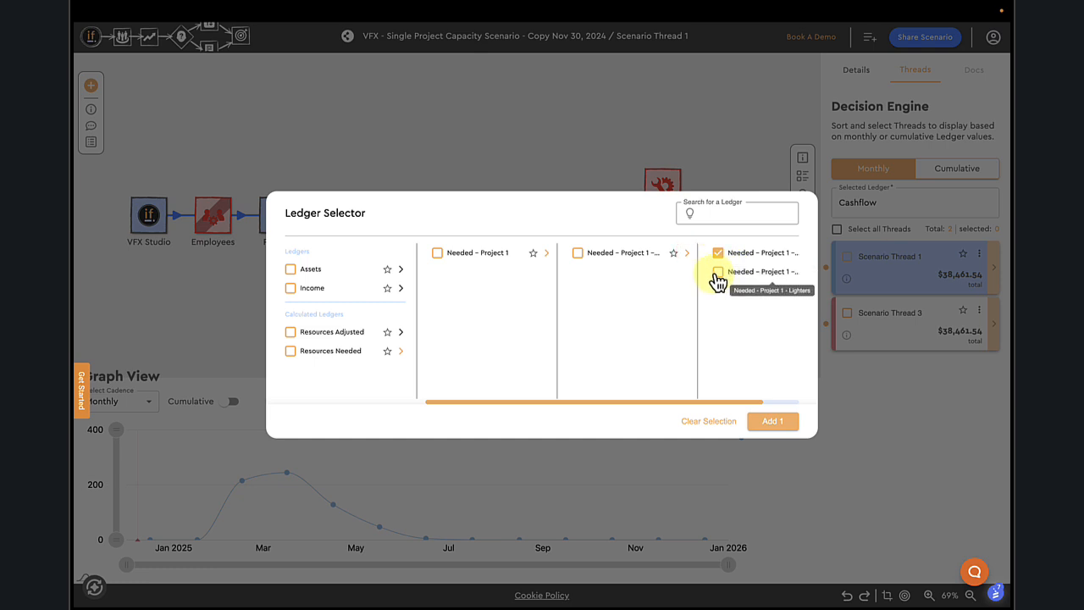
left_click(766, 416)
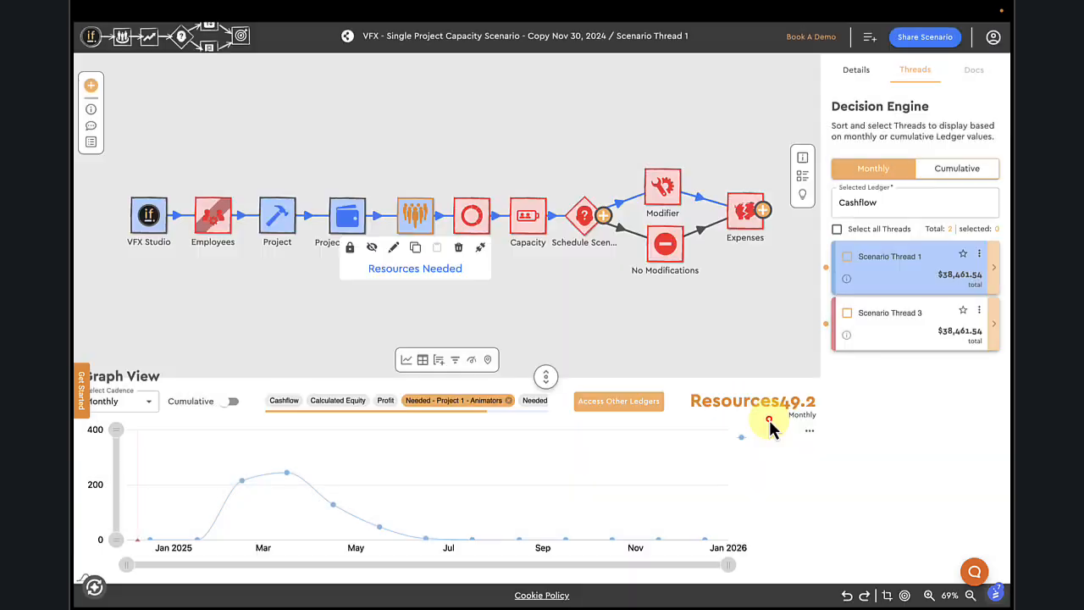
scroll(470, 402, "right", 2)
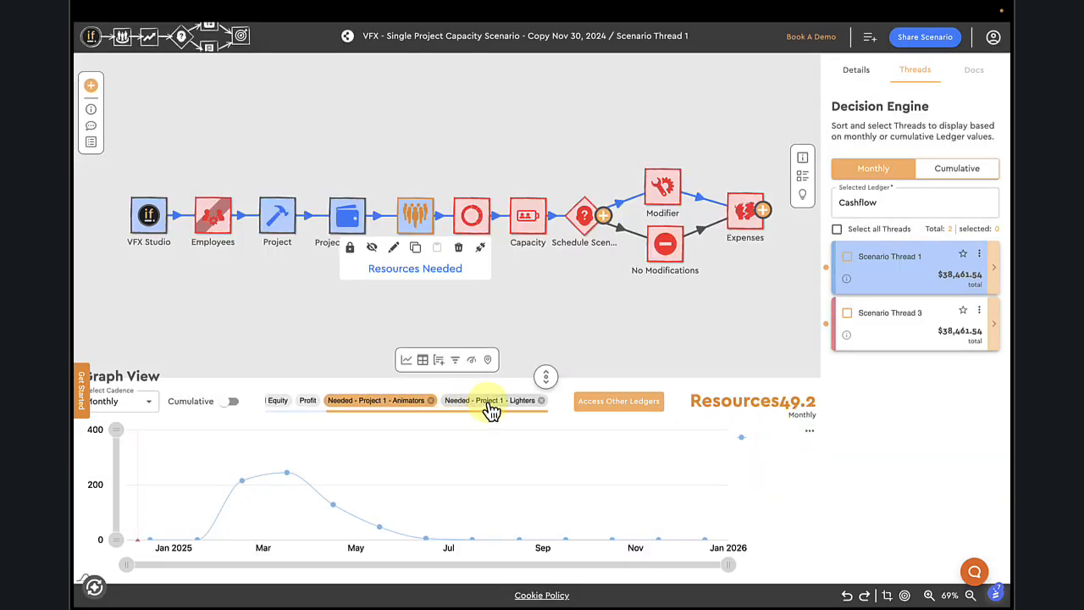
left_click(490, 405)
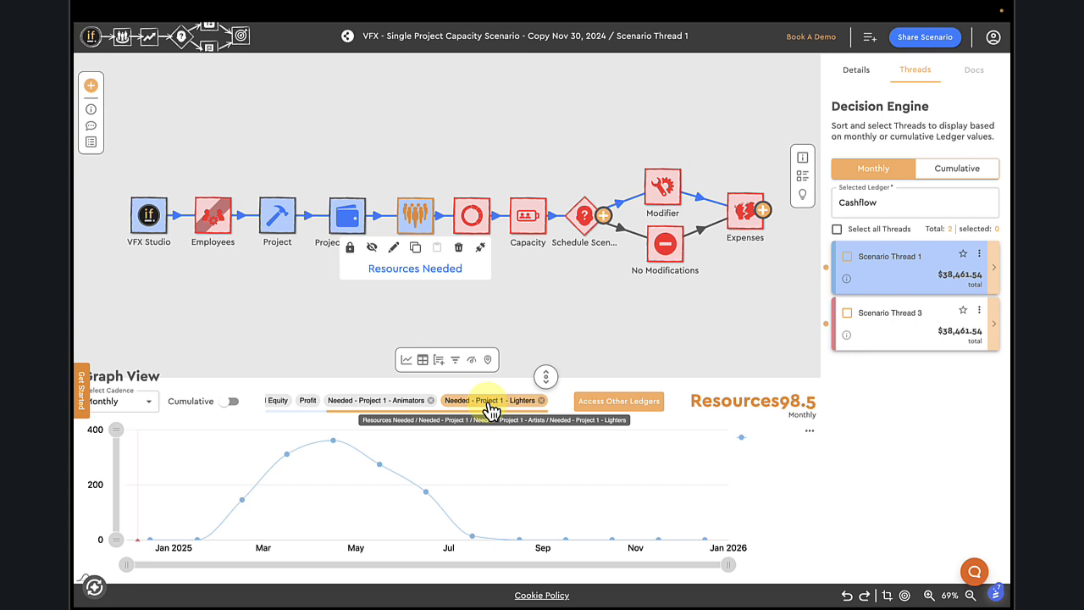
Overlay the Needed - Project 1 - Animators curve on the Lighters curve and add the Needed - Project 1 - Artists ledger to the graph view
left_click(398, 404)
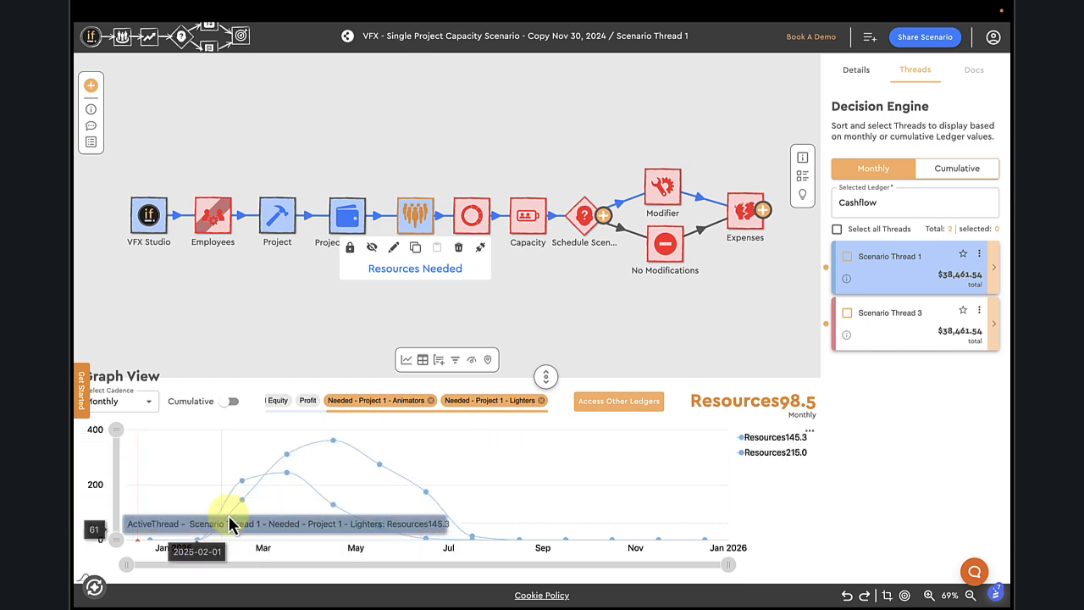
left_click(610, 411)
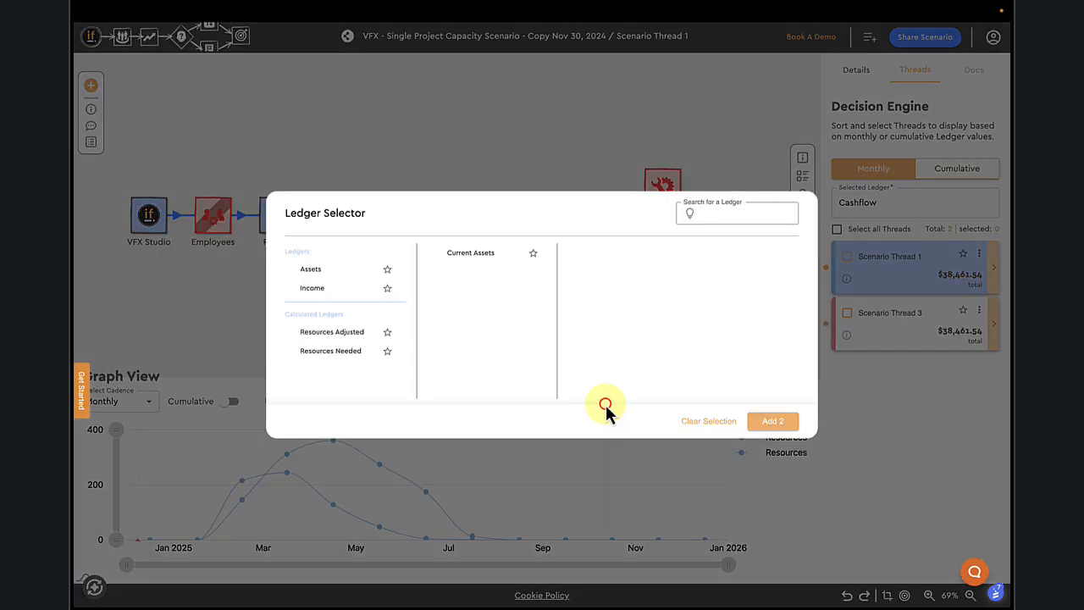
left_click(403, 350)
left_click(548, 252)
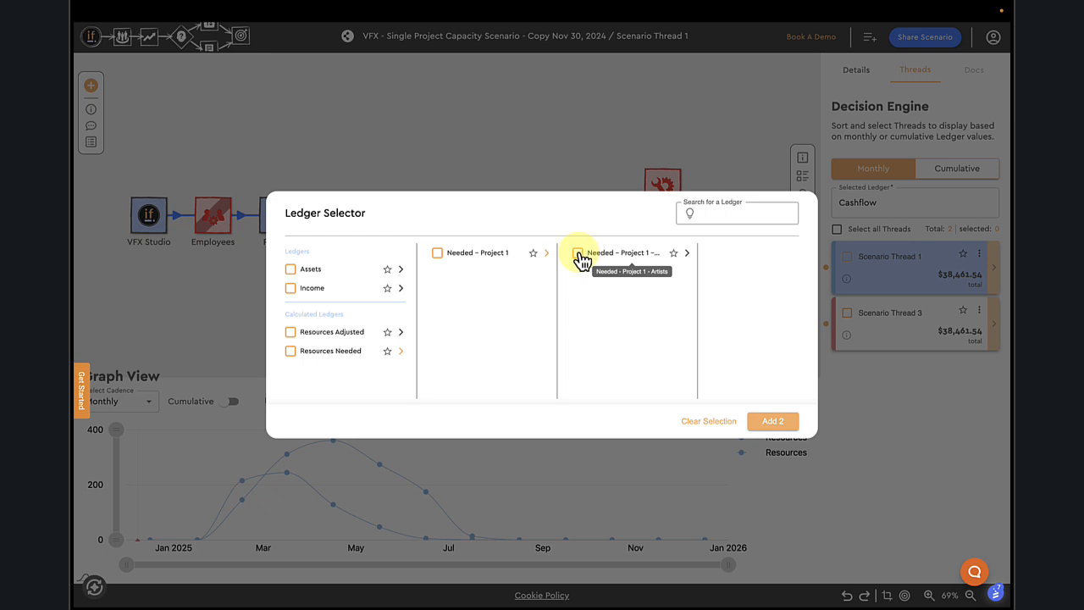
left_click(772, 421)
scroll(466, 407, "right", 2)
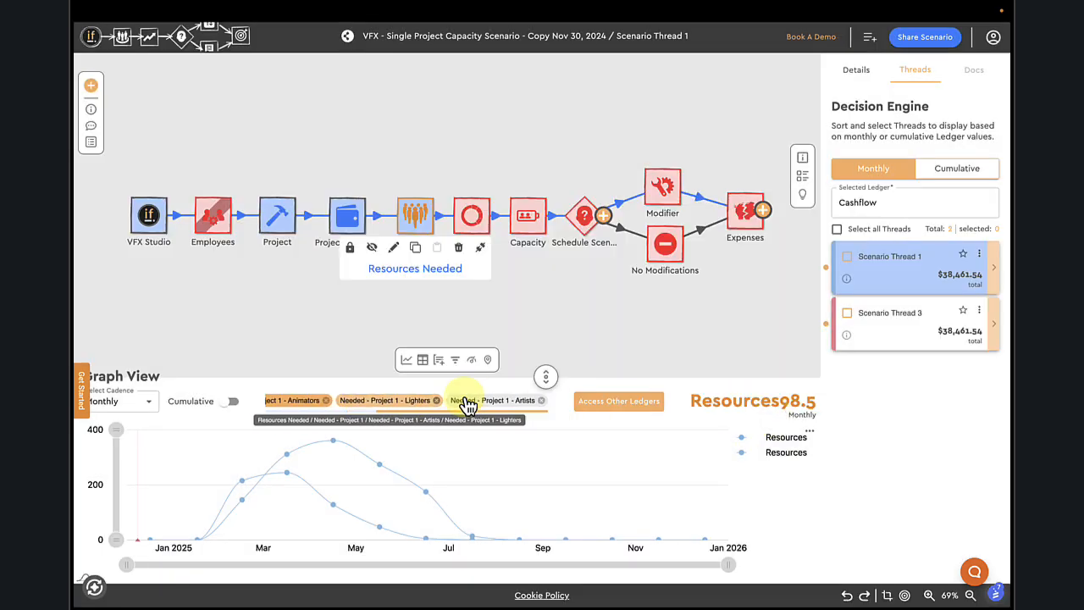
Display the monthly curve of the Needed - Project 1 - Artists ledger and overlay the Lighters and Animators curves for comparison
left_click(510, 402)
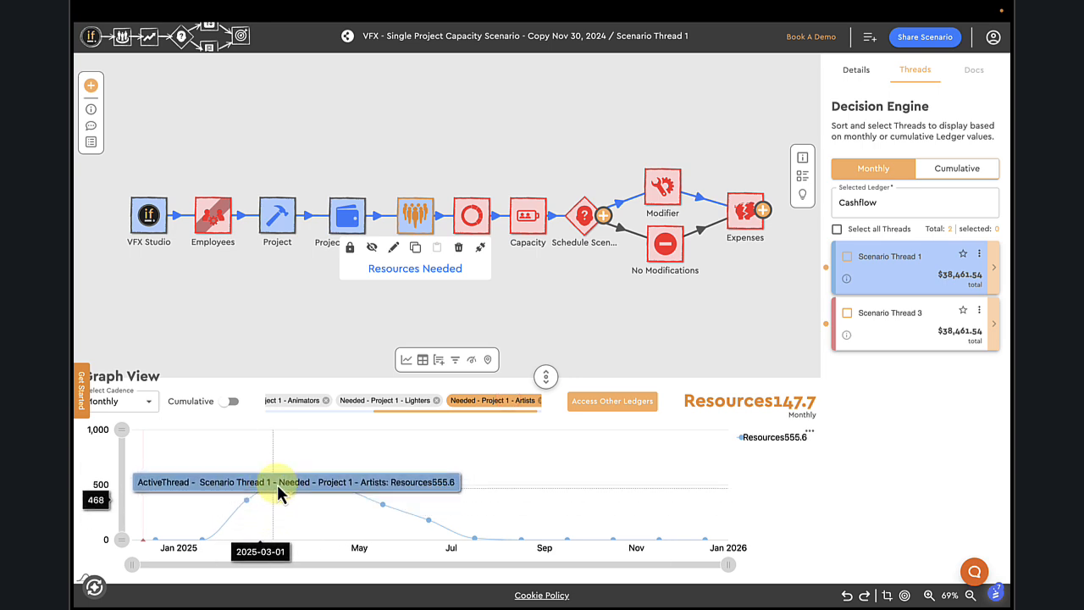
left_click(398, 402)
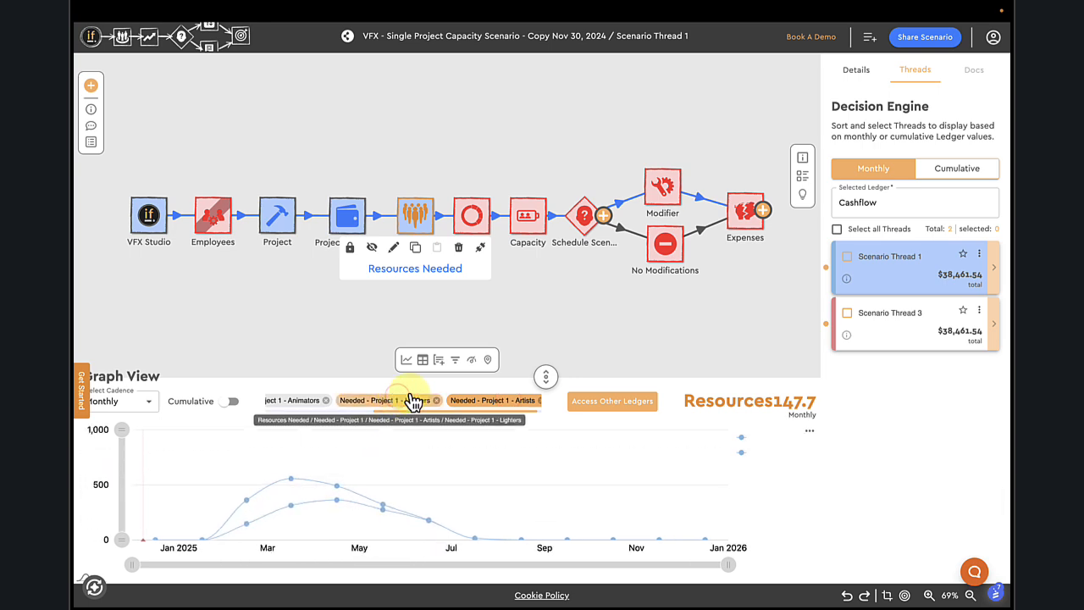
left_click(310, 405)
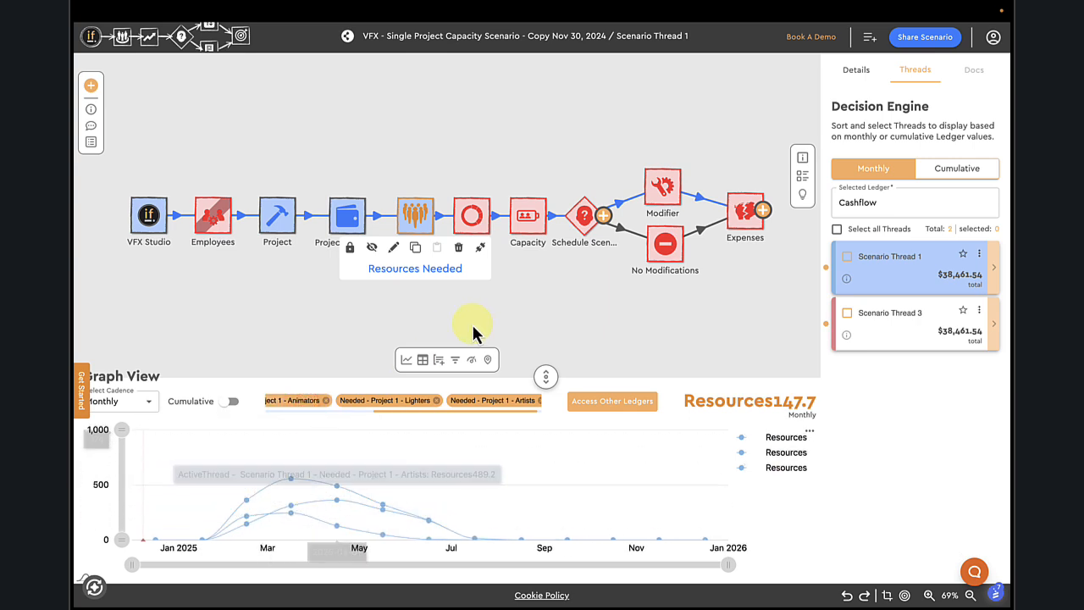
left_click(505, 329)
scroll(590, 314, "right", 1)
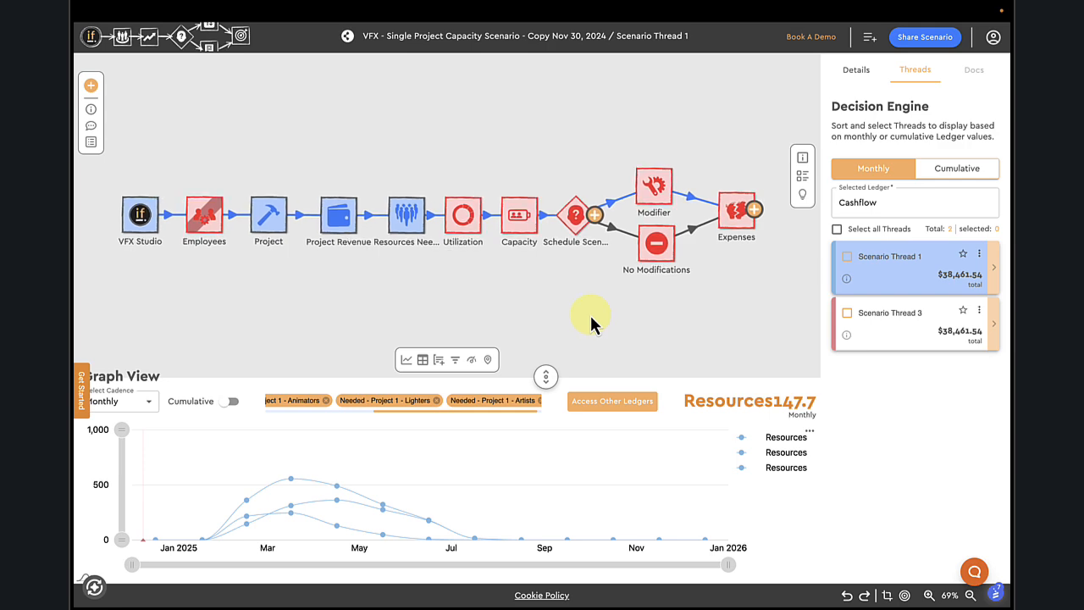
Consult the role list in the Excel bid sheet, then duplicate the Lighters entry in the Resources Needed event and name the copy Compositing
mouse_move(515, 597)
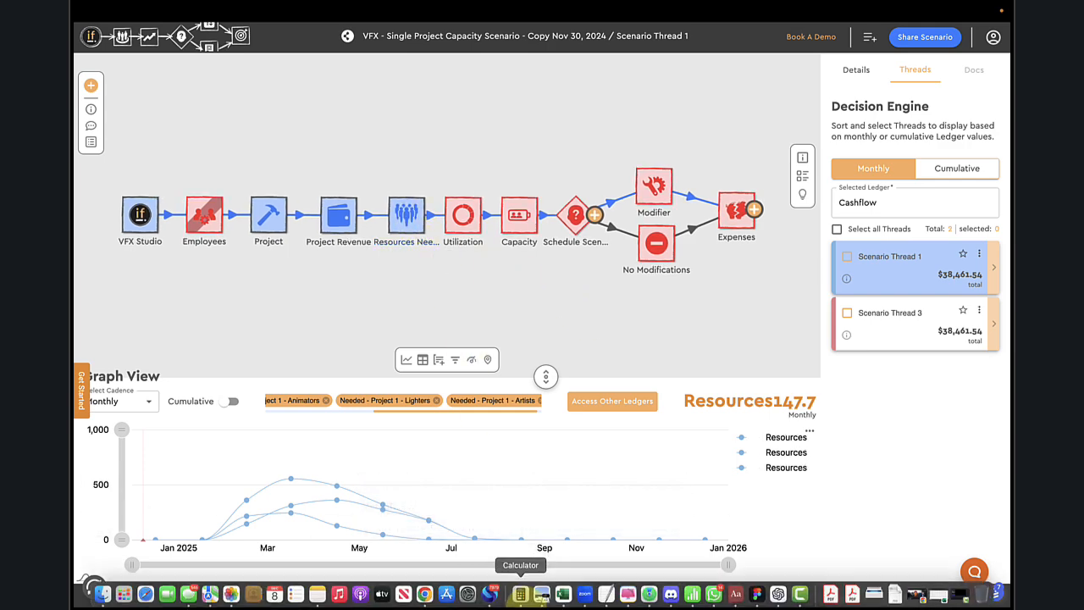
left_click(563, 593)
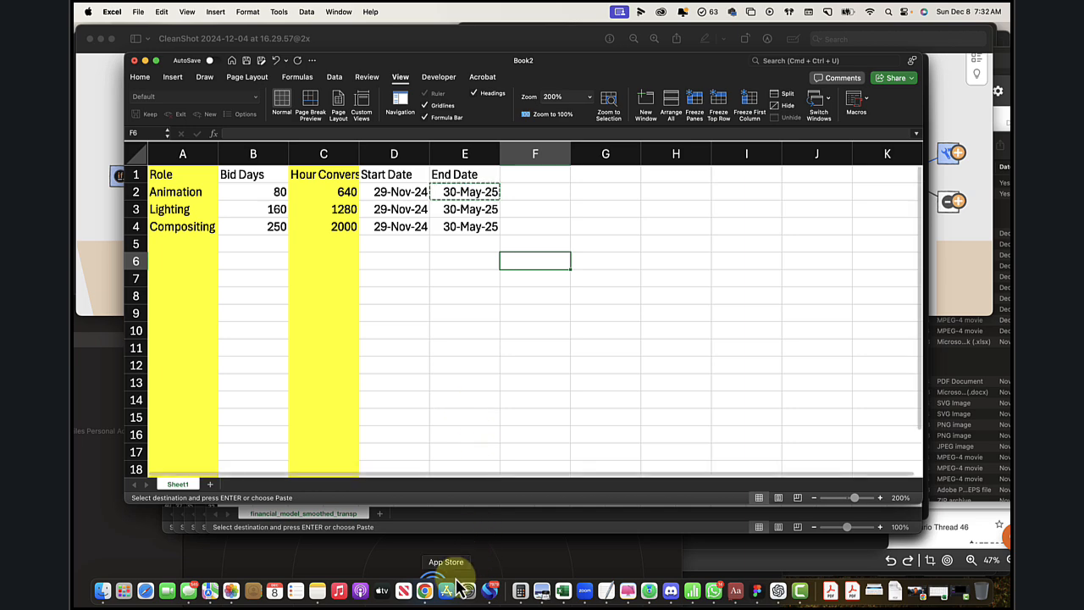
left_click(424, 590)
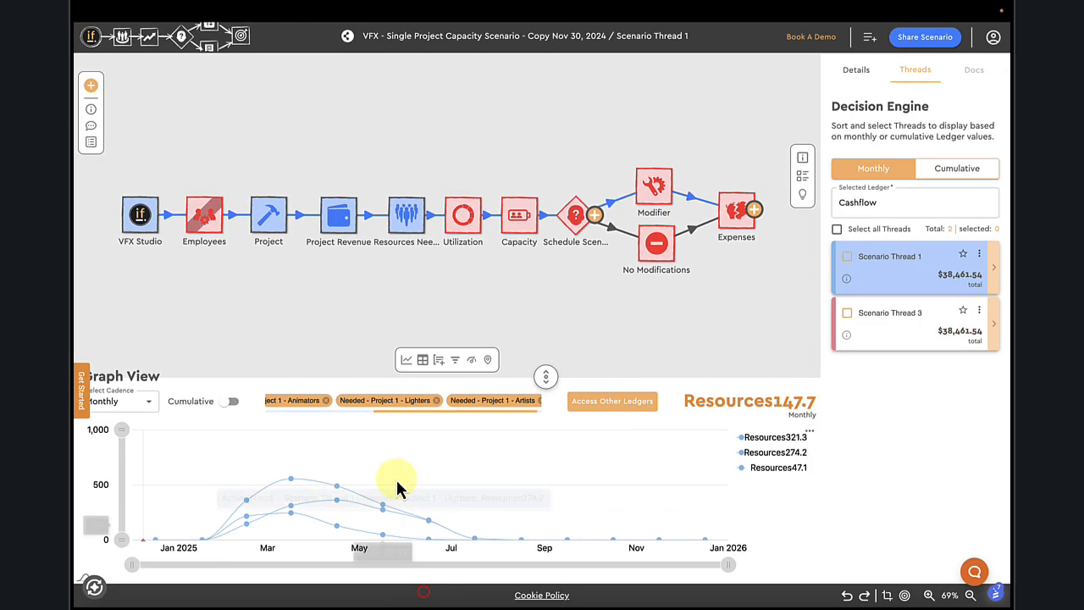
left_click(398, 208)
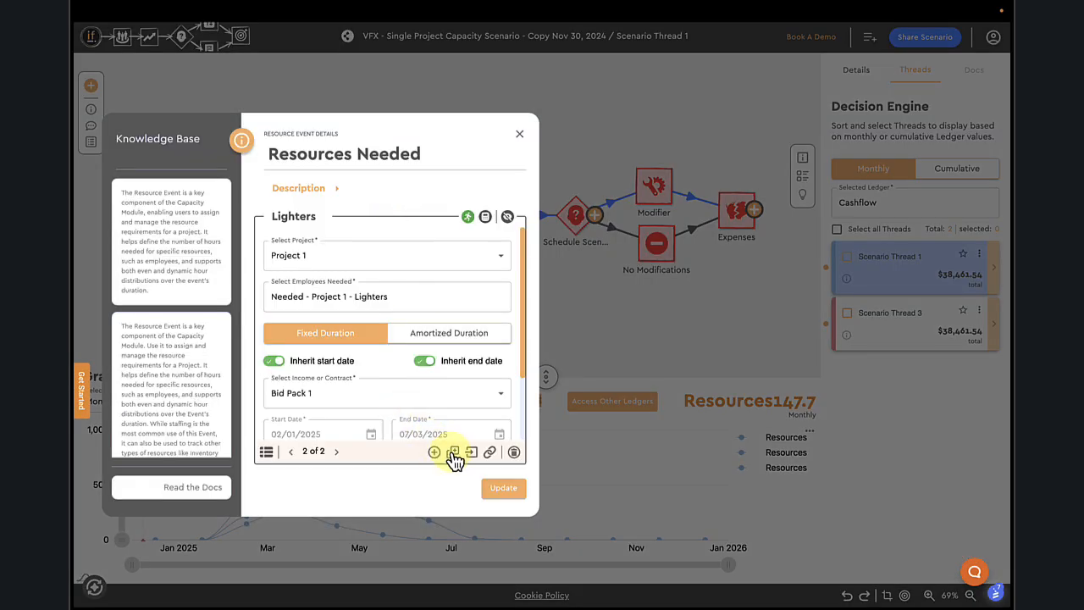
double_click(331, 217)
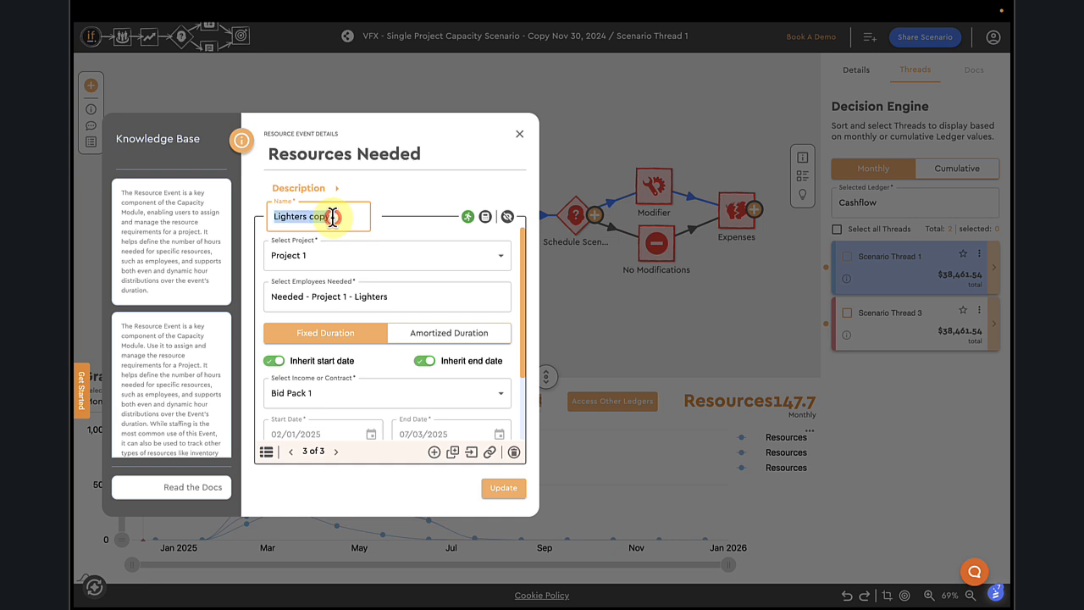
type("Compositing")
Assign the Compositing entry to the Needed - Project 1 - Compositors ledger and set its resource amount to the Excel sheet's 2,000 hours
left_click(365, 296)
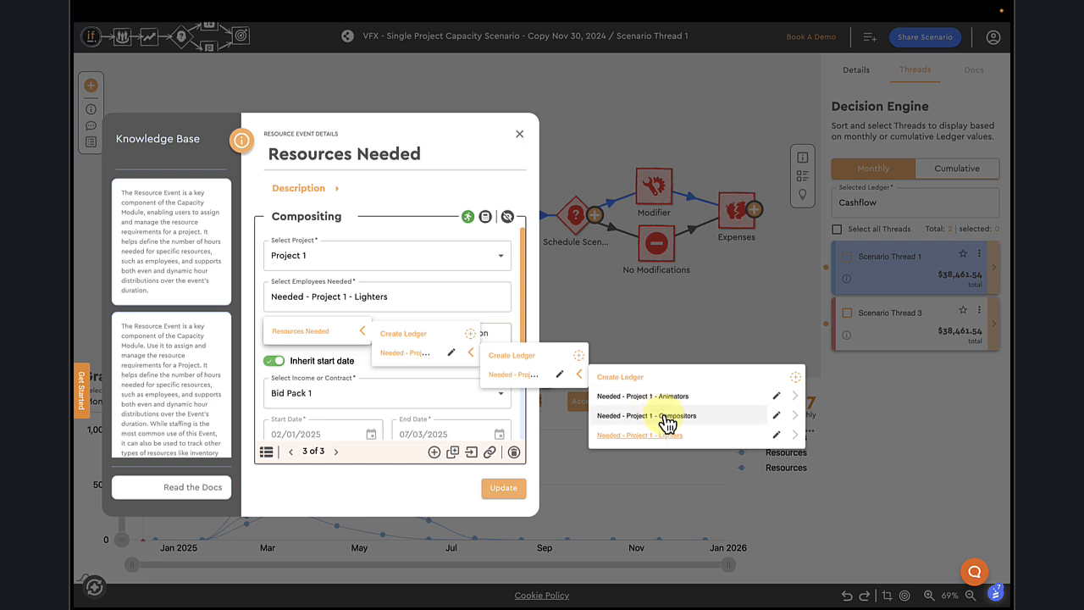
left_click(661, 415)
scroll(460, 335, "down", 2)
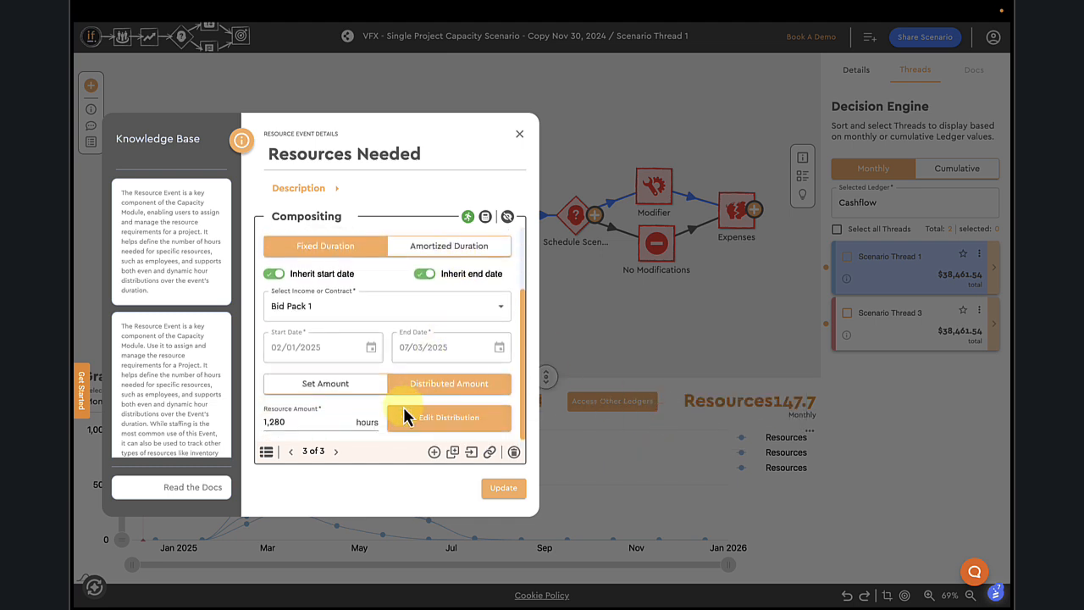
mouse_move(489, 603)
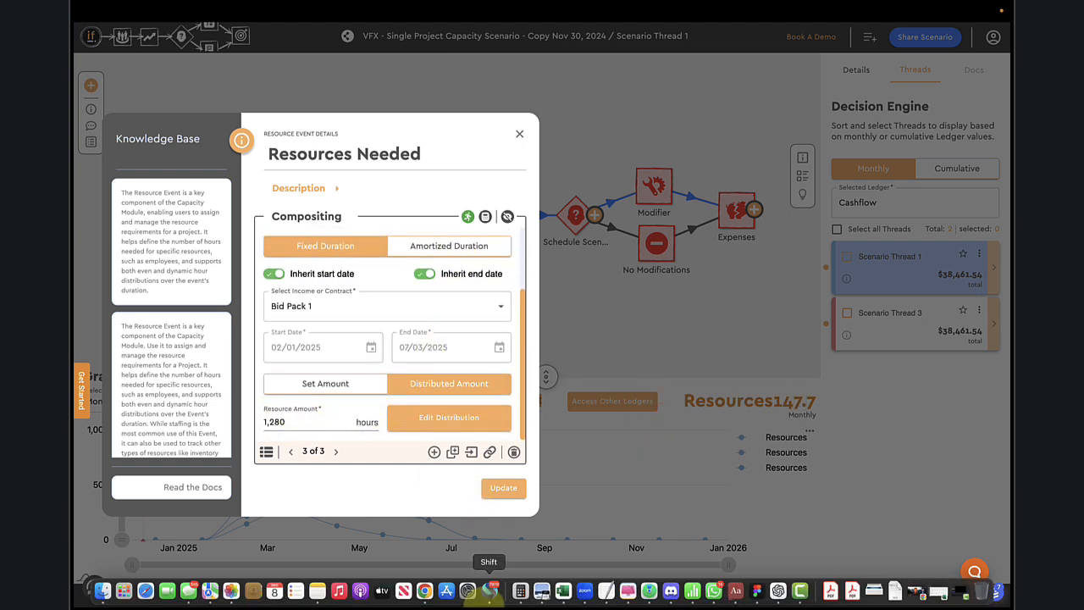
left_click(563, 590)
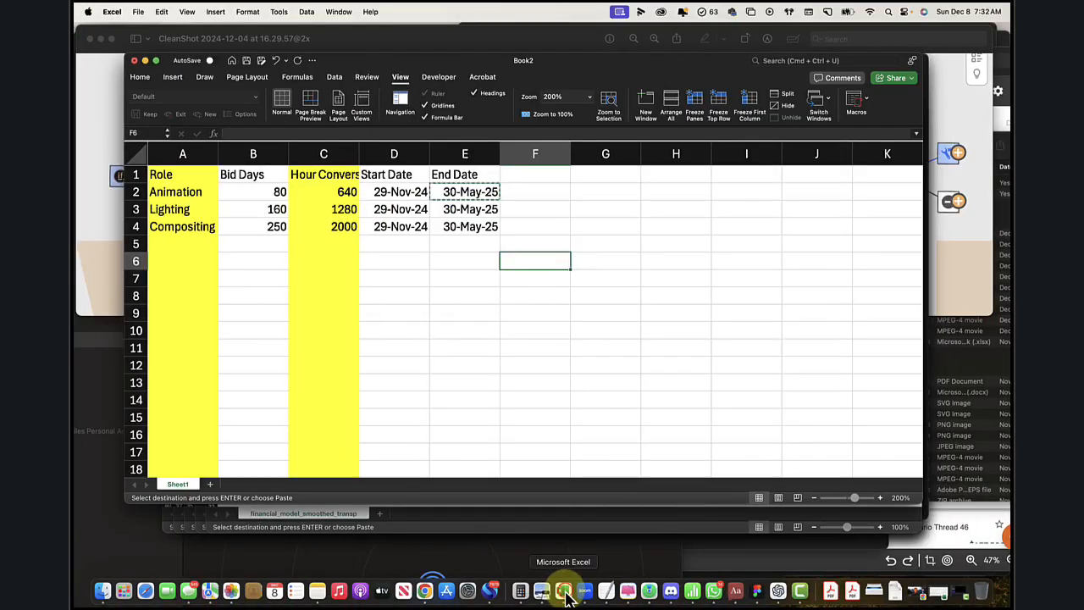
left_click(424, 590)
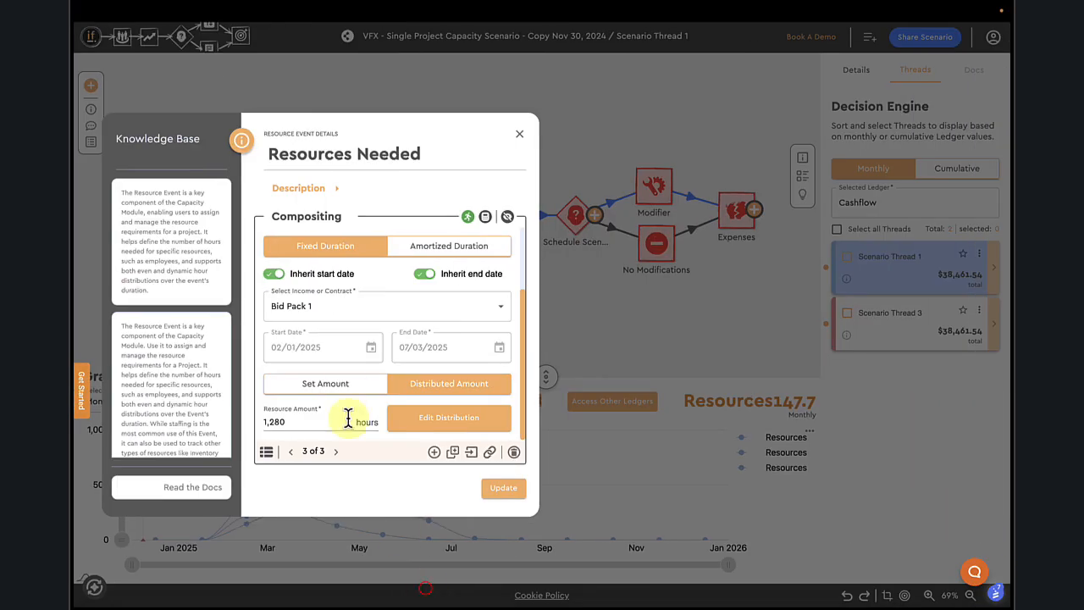
double_click(289, 416)
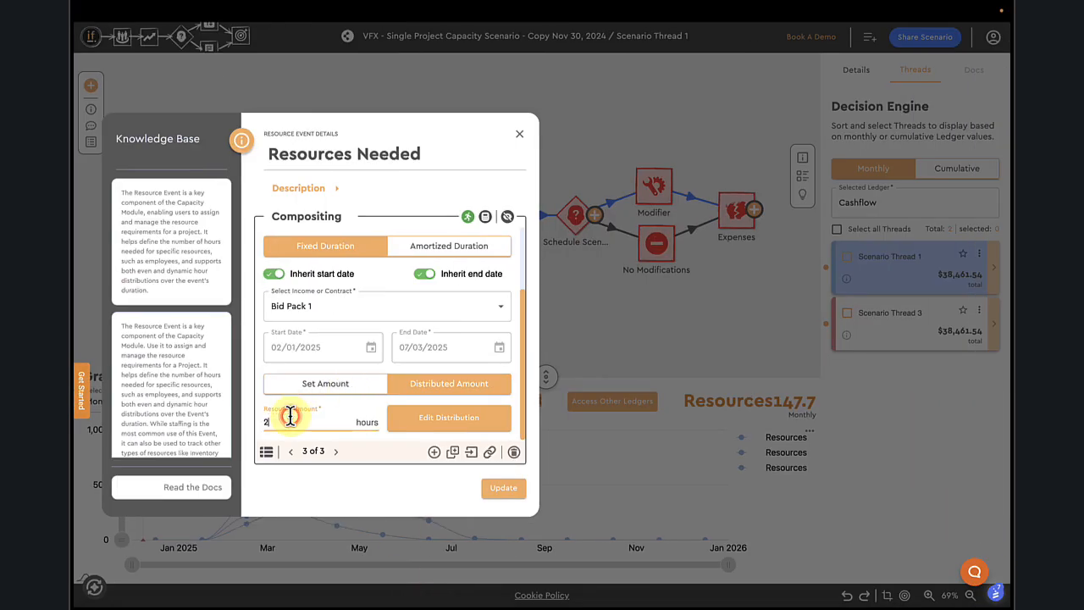
Reshape the Compositing distribution curve to about 0.18, 0.6, 0.38, 0.72 and 0.95, save it and update the event
scroll(346, 310, "up", 2)
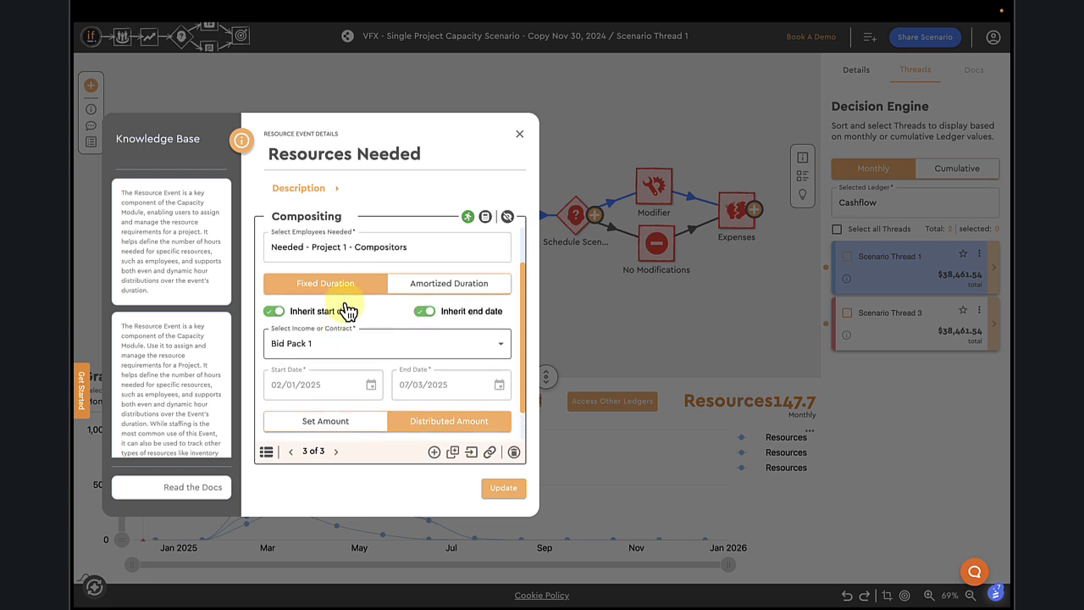
scroll(347, 310, "down", 2)
left_click(452, 417)
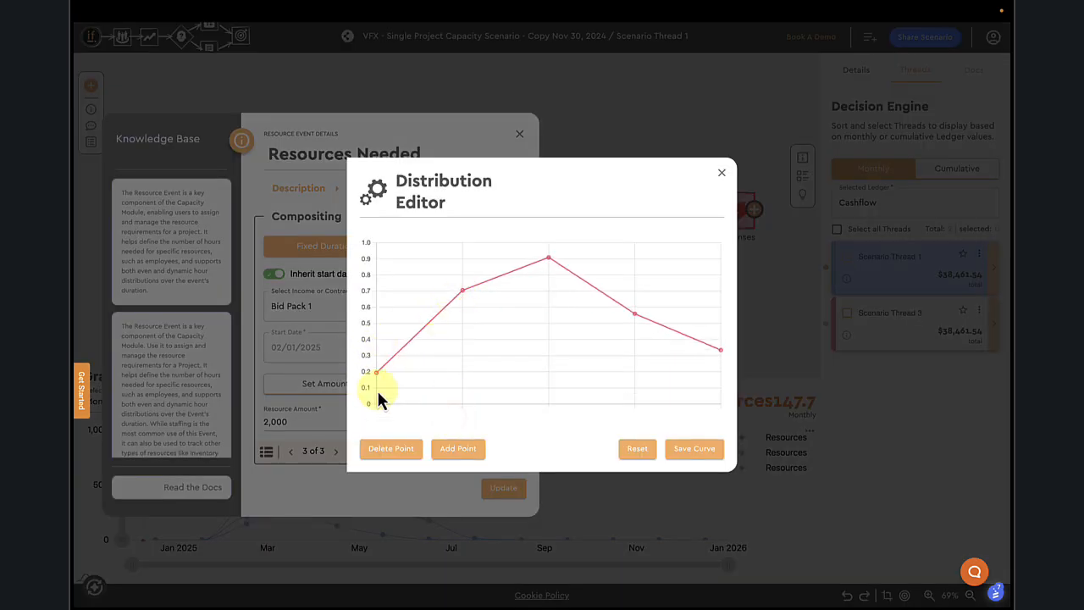
left_click_drag(377, 373, 376, 376)
left_click_drag(546, 259, 548, 338)
left_click_drag(462, 291, 463, 276)
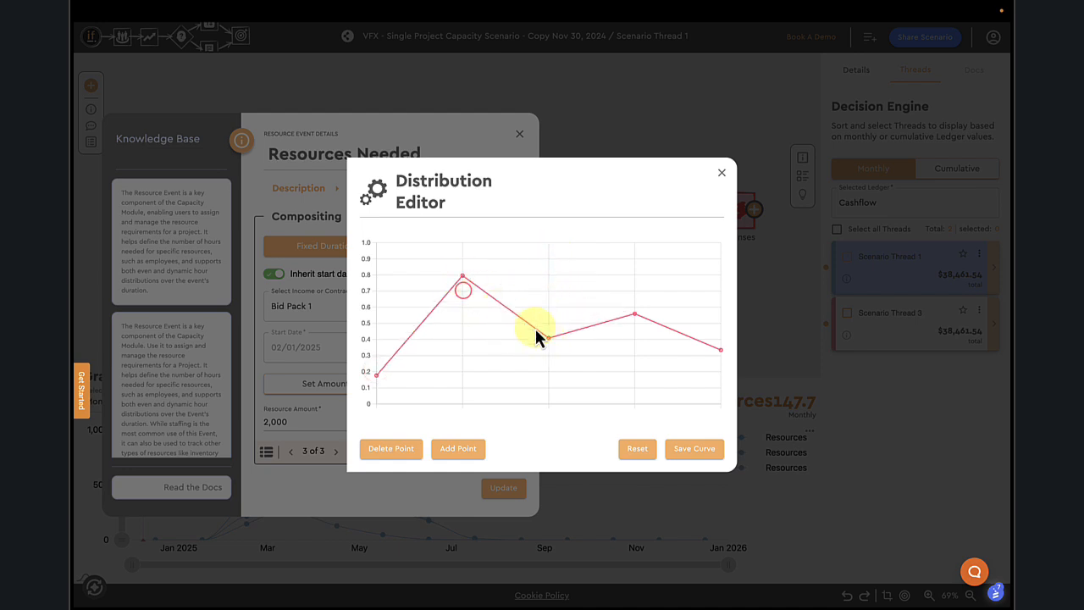
left_click_drag(648, 321, 636, 292)
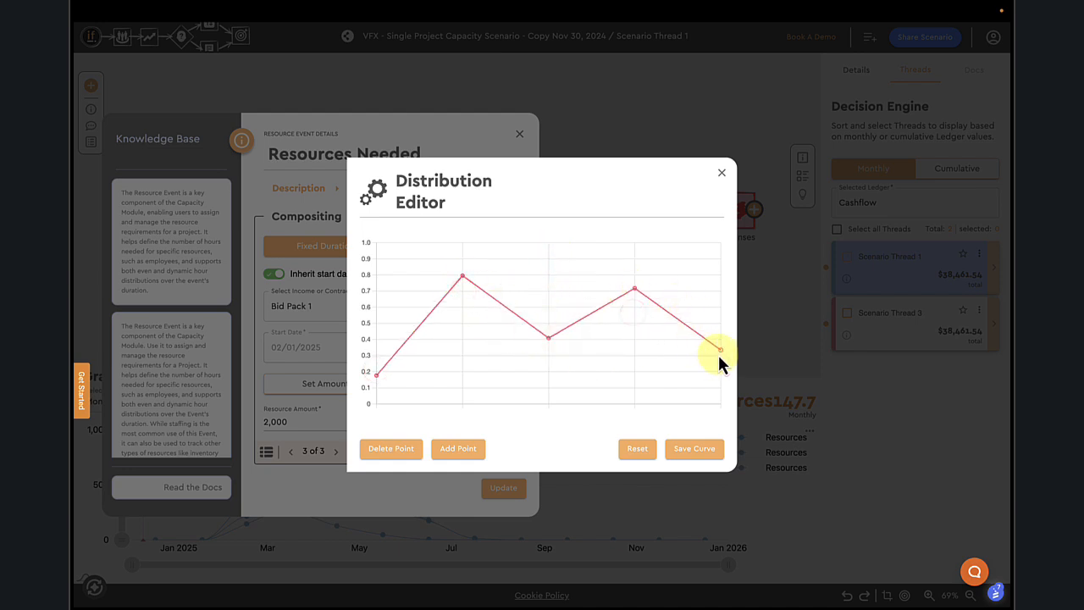
left_click_drag(720, 352, 720, 252)
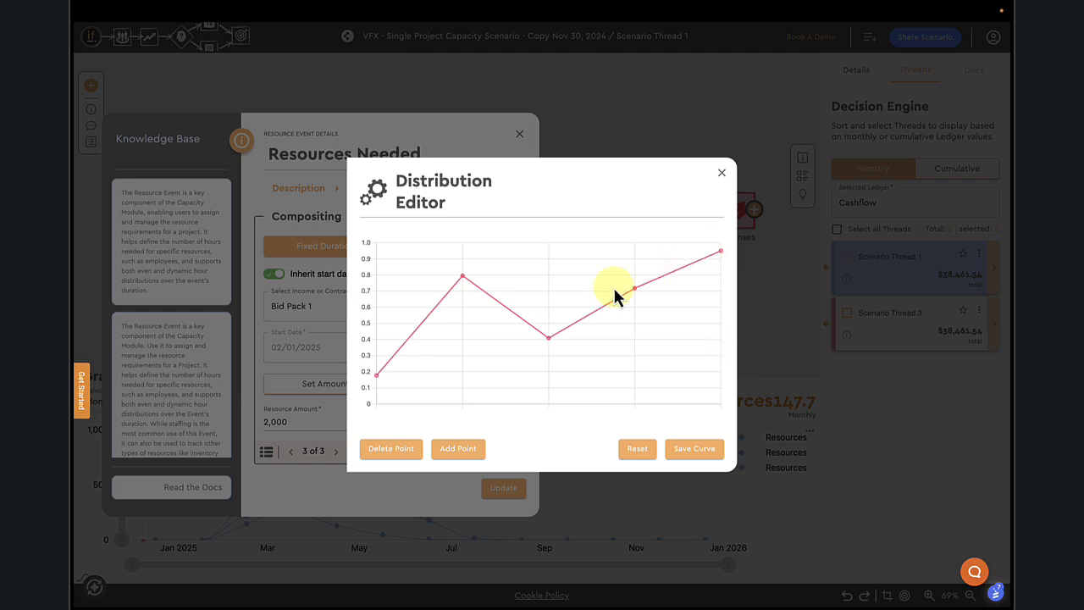
left_click_drag(545, 347, 548, 352)
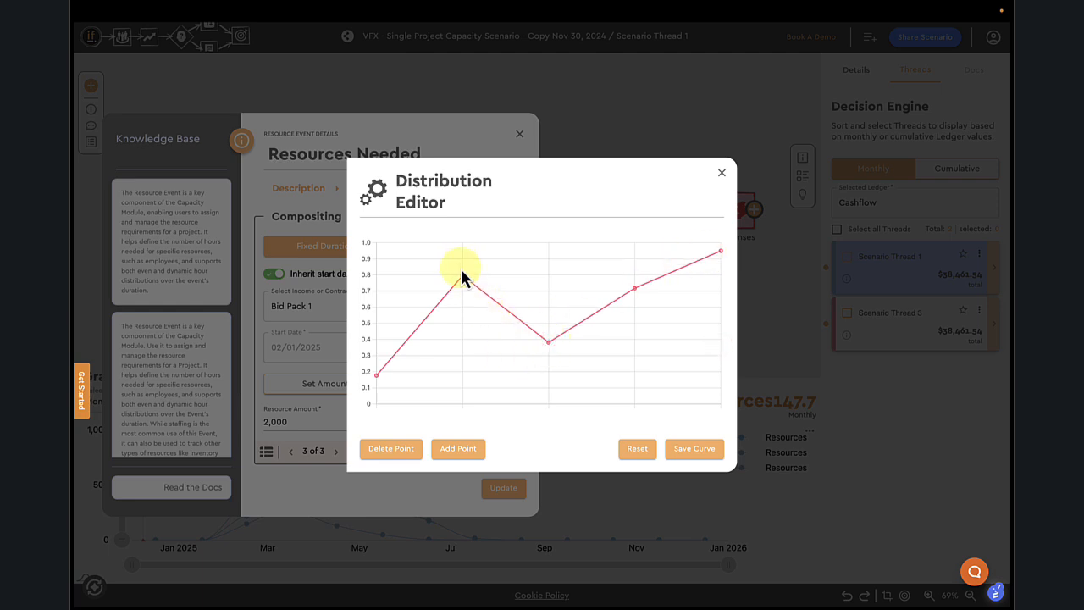
left_click_drag(462, 274, 462, 303)
left_click(705, 453)
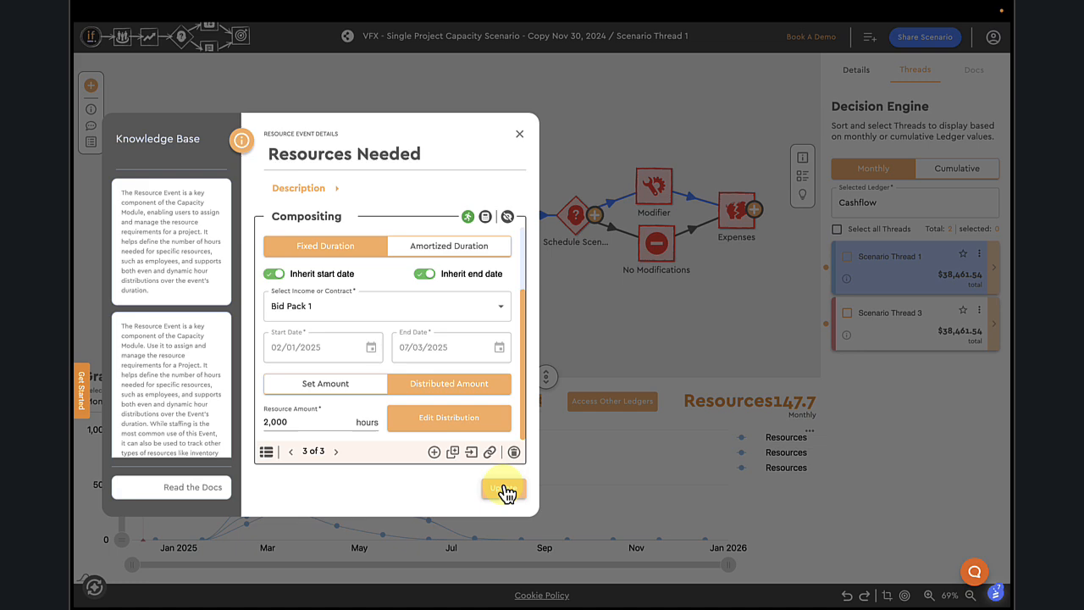
left_click(503, 488)
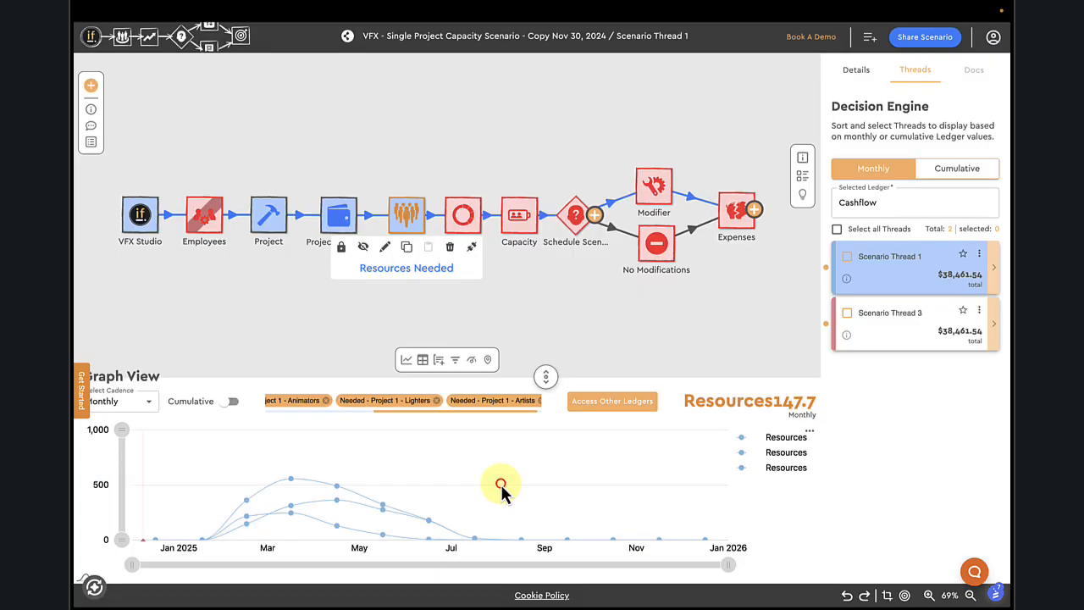
Recalculate the scenario and add the Needed - Project 1 - Compositors ledger to the graph view's ledger selection
left_click(94, 586)
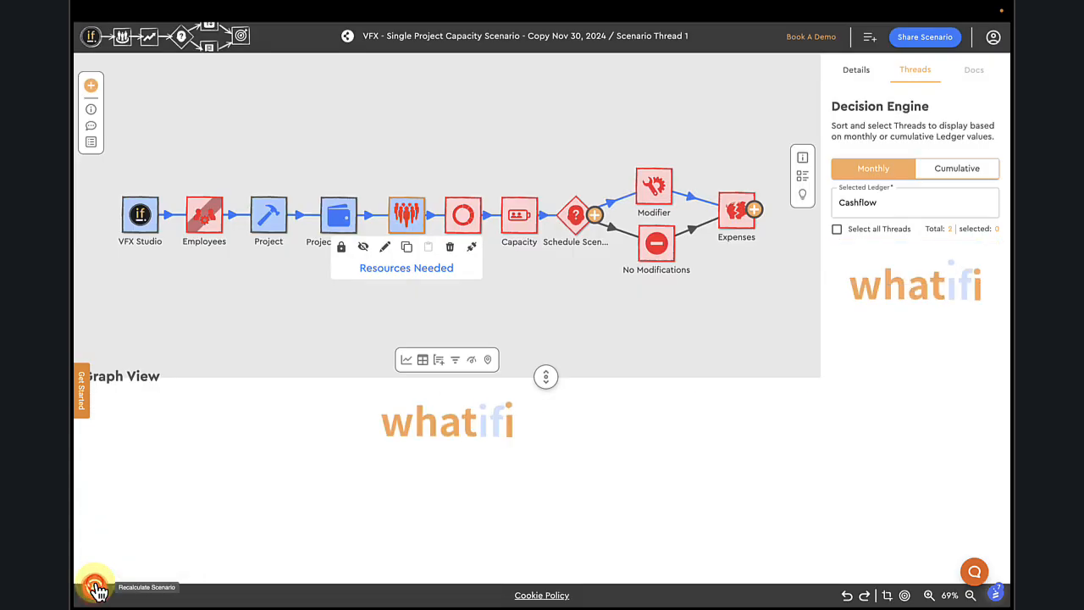
scroll(490, 407, "right", 3)
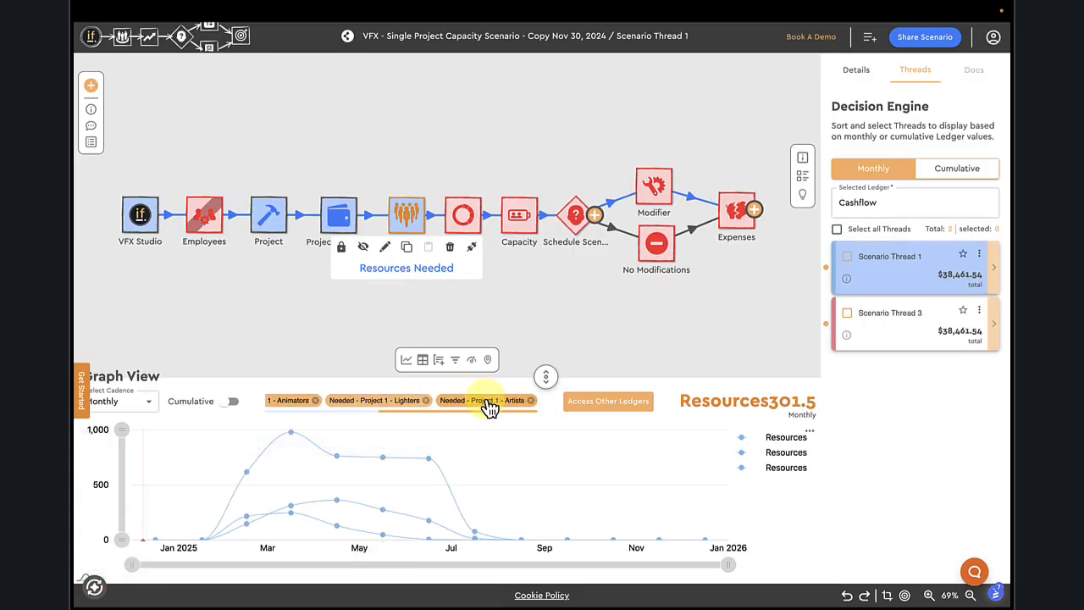
left_click(644, 401)
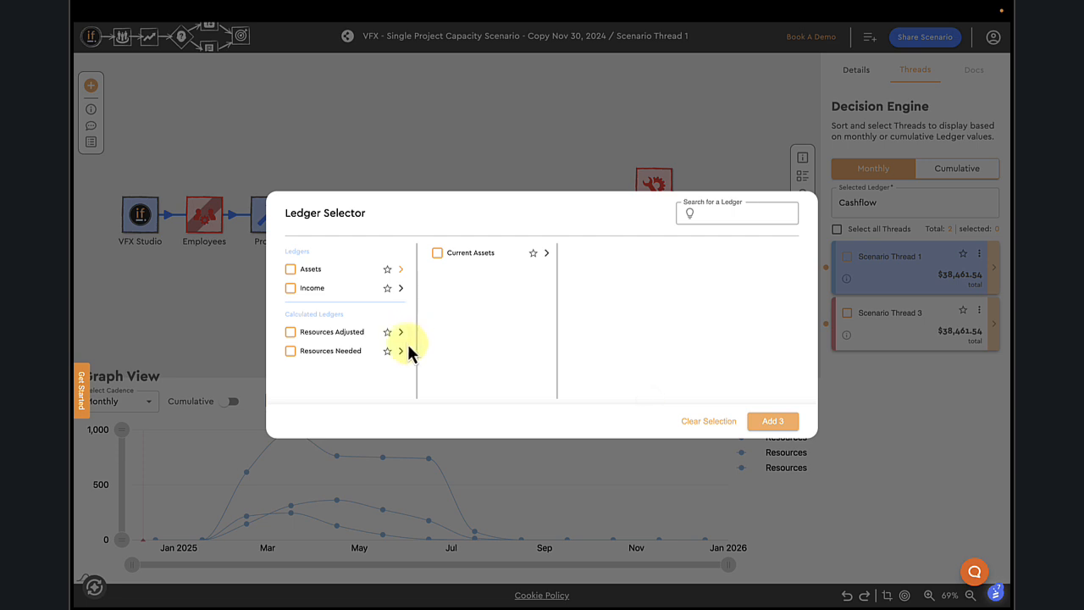
left_click(400, 350)
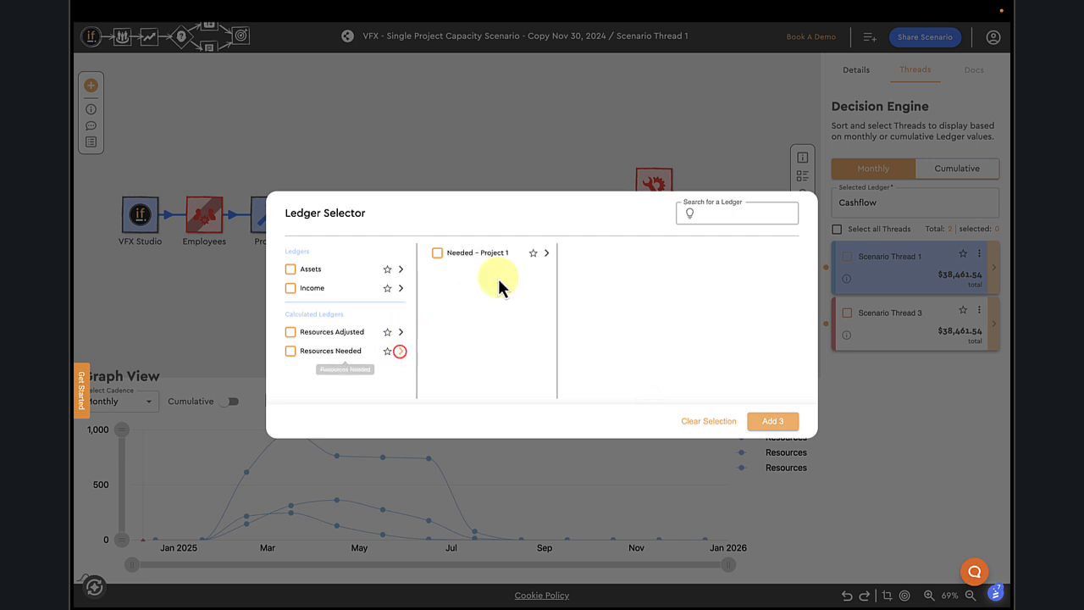
left_click(546, 253)
left_click(686, 253)
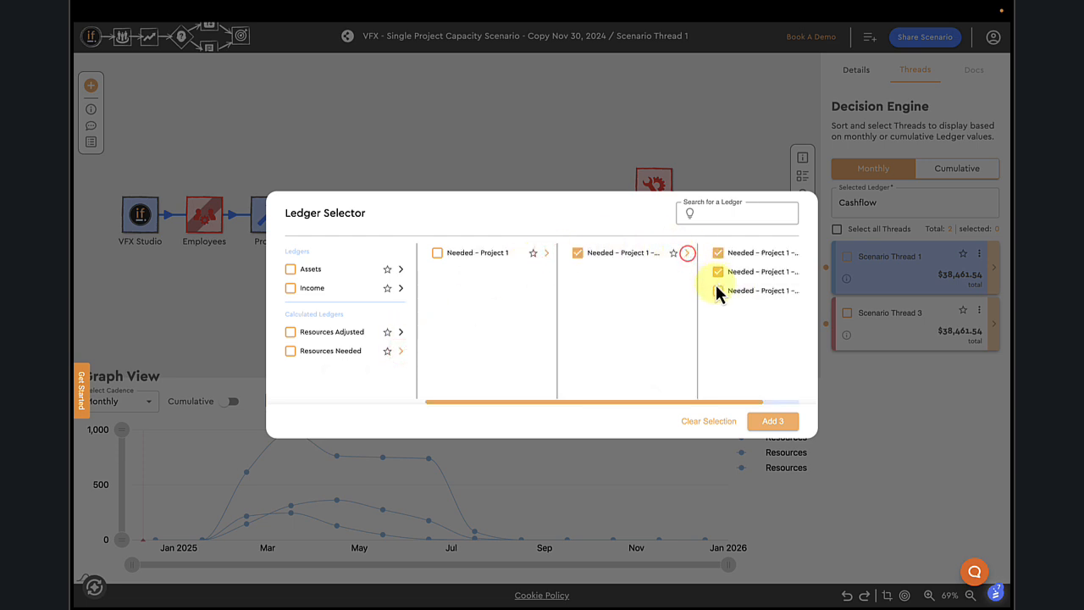
left_click(718, 289)
left_click(771, 424)
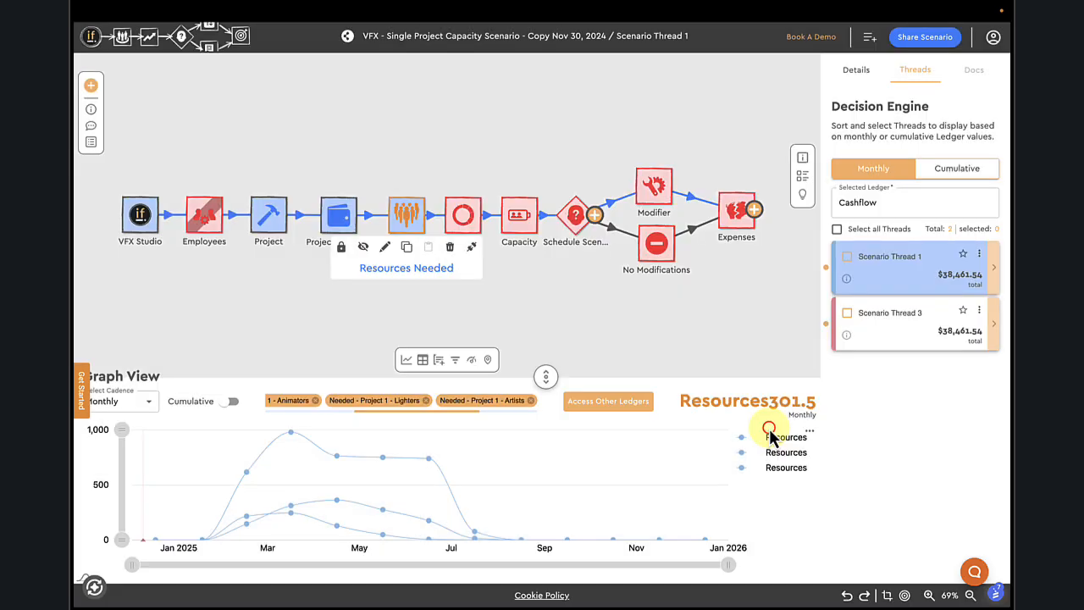
Display only the monthly curve of the Needed - Project 1 - Compositors ledger in the graph view
scroll(472, 415, "right", 1)
scroll(471, 415, "right", 2)
left_click(476, 405)
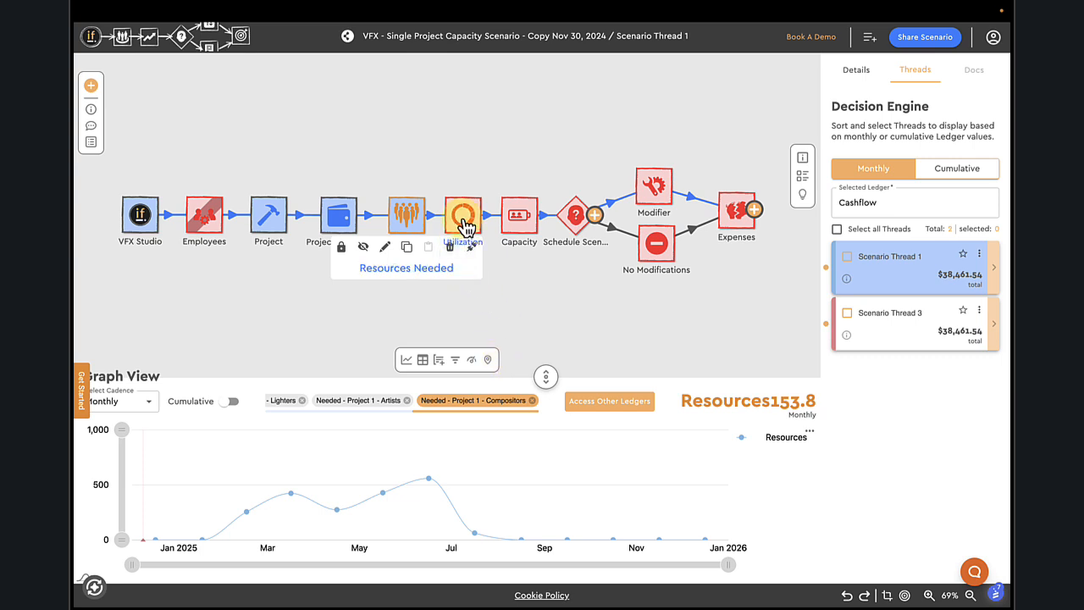
mouse_move(518, 222)
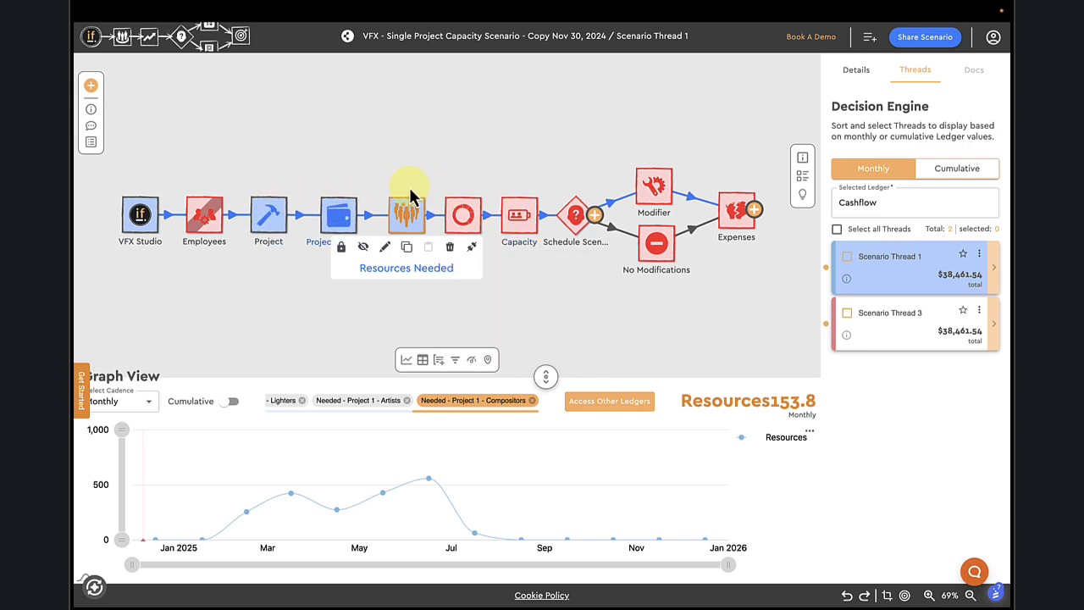
In the Capacity event, name the entry Animation and select the Animators ledger under Resources, Artists as its employee
left_click(519, 220)
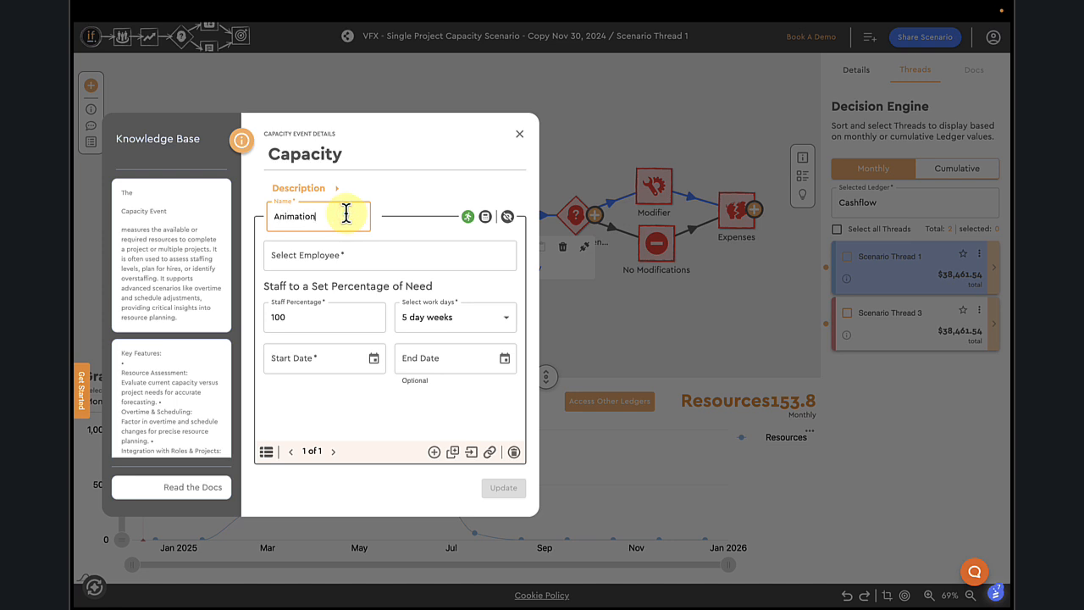
left_click(347, 255)
mouse_move(364, 294)
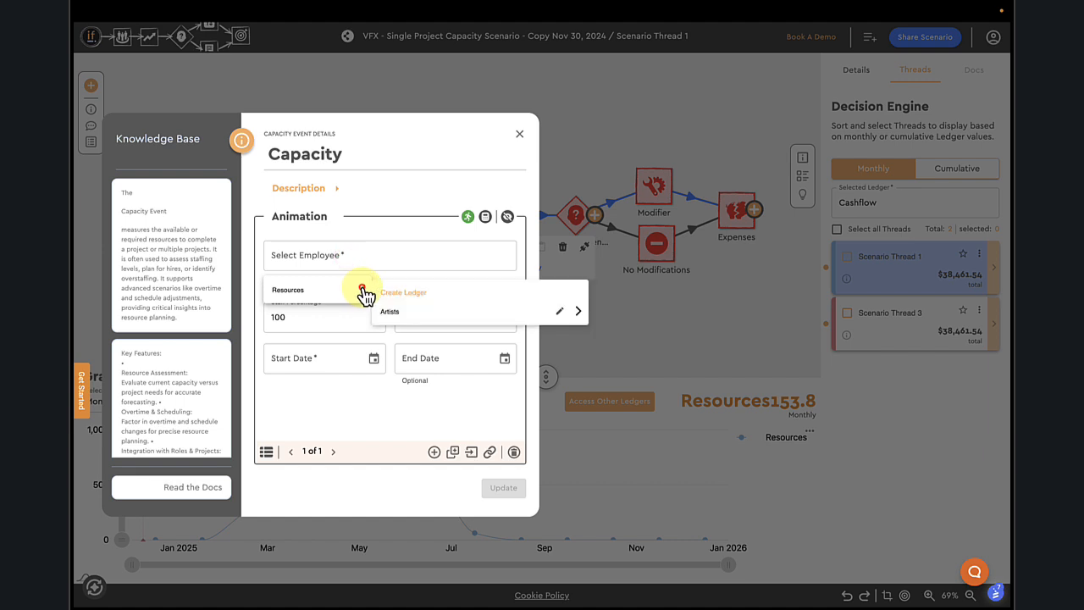
left_click(577, 311)
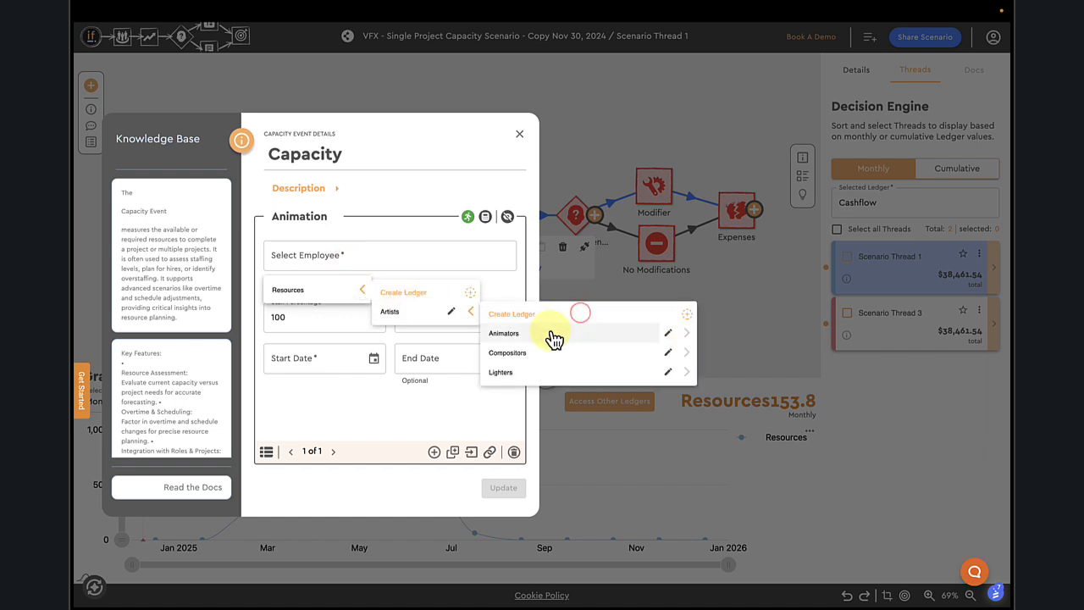
left_click(554, 336)
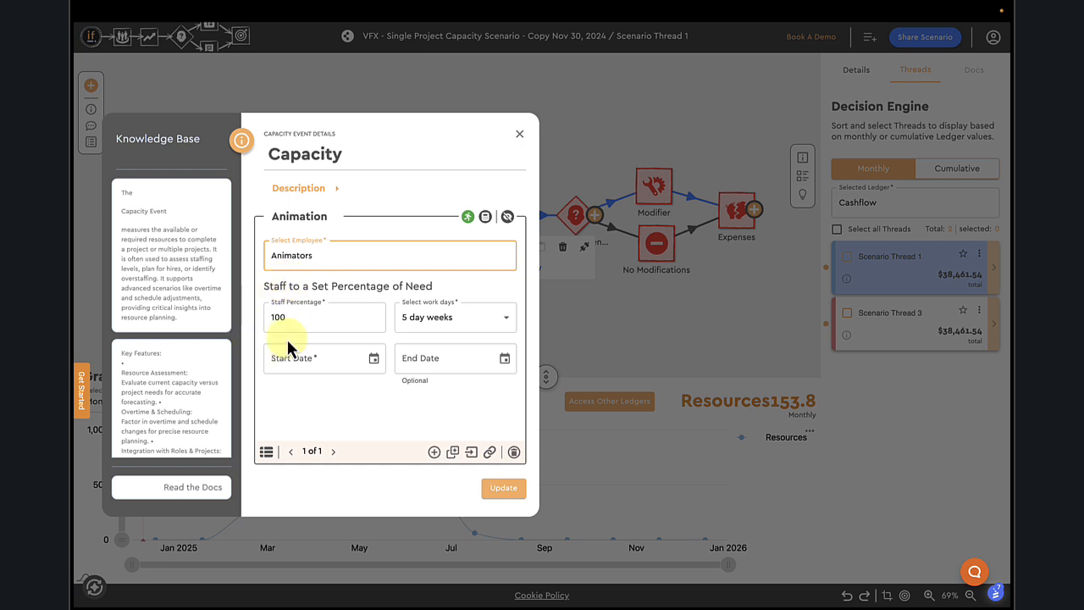
Set the Animation capacity entry's start date to 10/01/2024
left_click(374, 359)
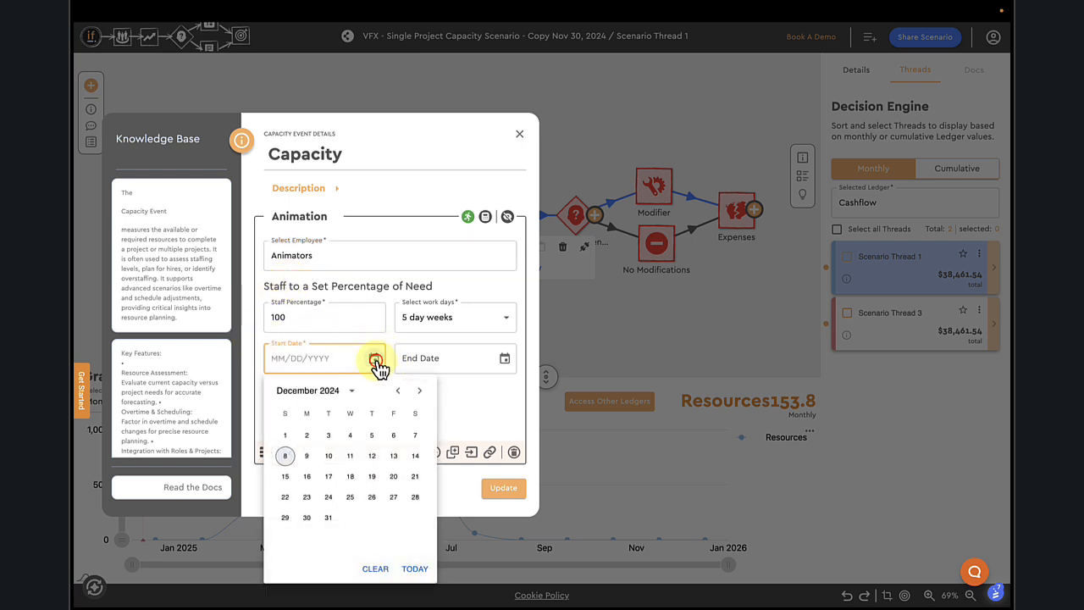
left_click(397, 392)
left_click(398, 391)
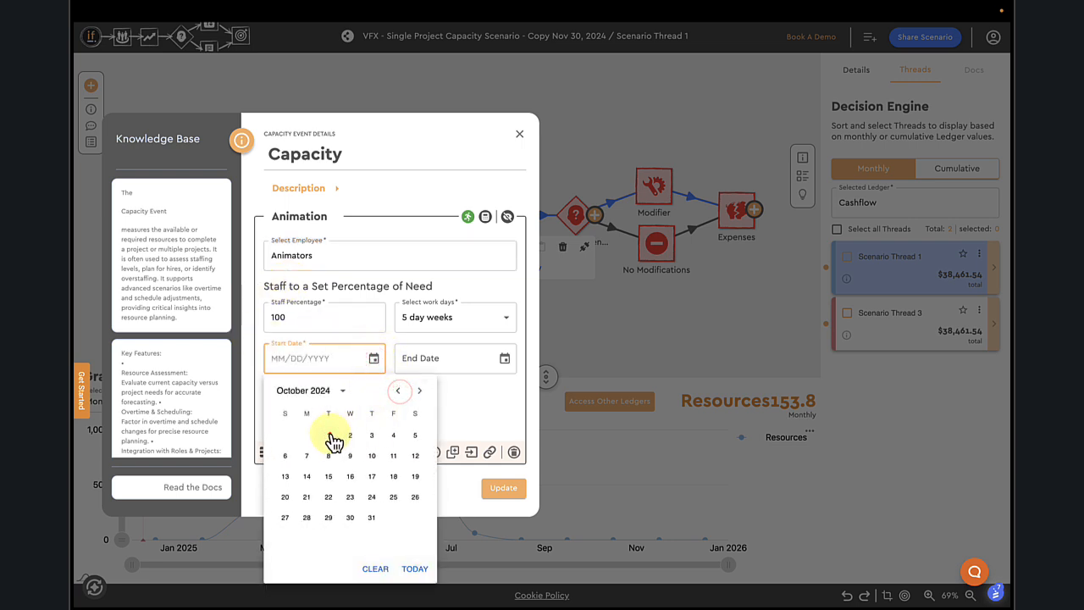
left_click(330, 434)
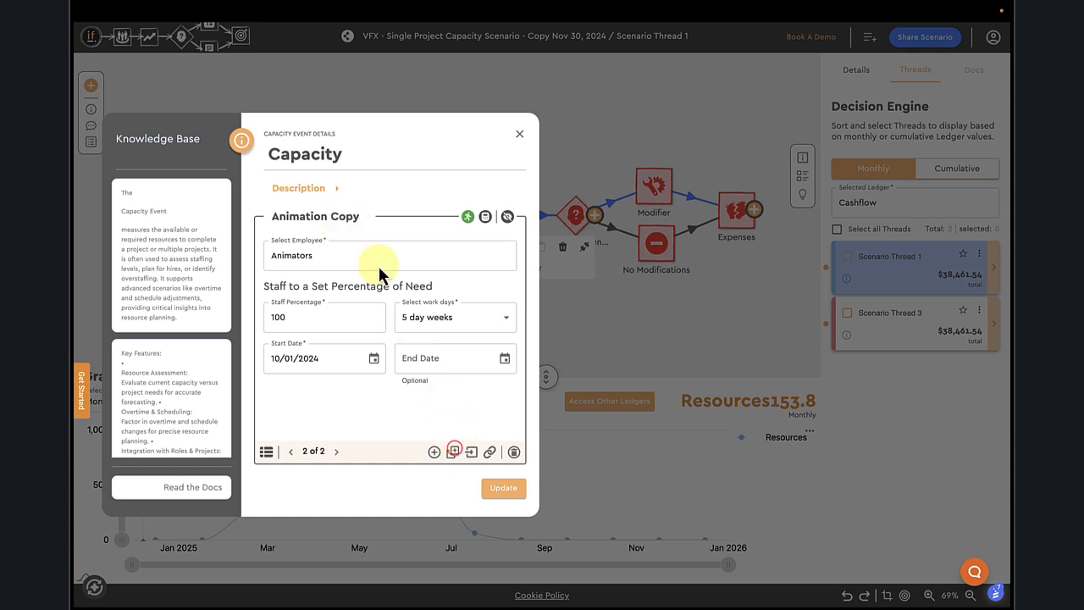
Duplicate the Animation capacity entry, rename the copy Lighting and select the Lighters ledger as its employee
double_click(345, 218)
type("Lighting")
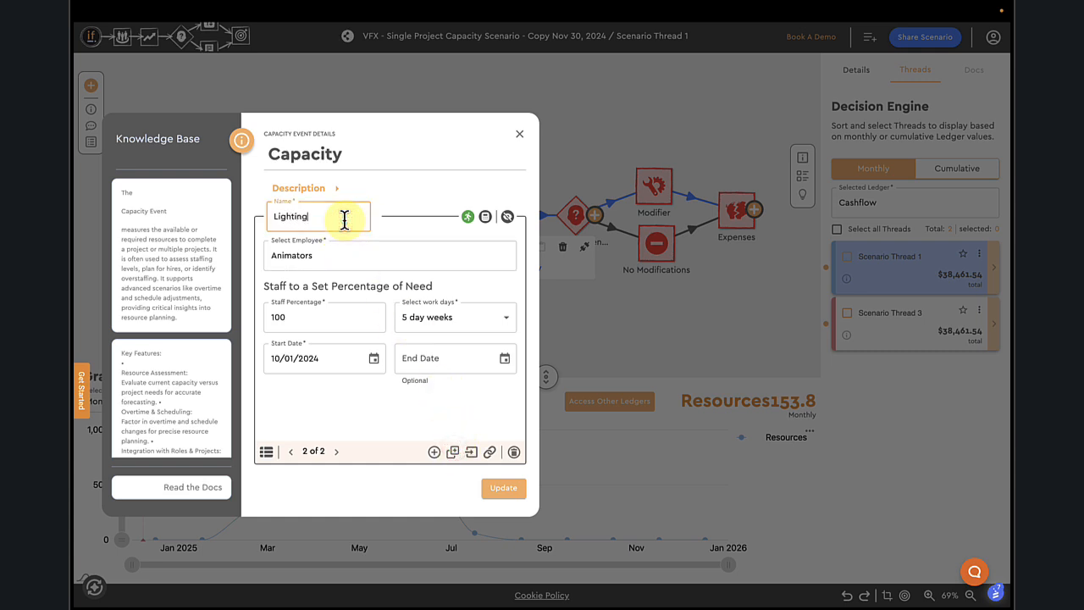
left_click(330, 254)
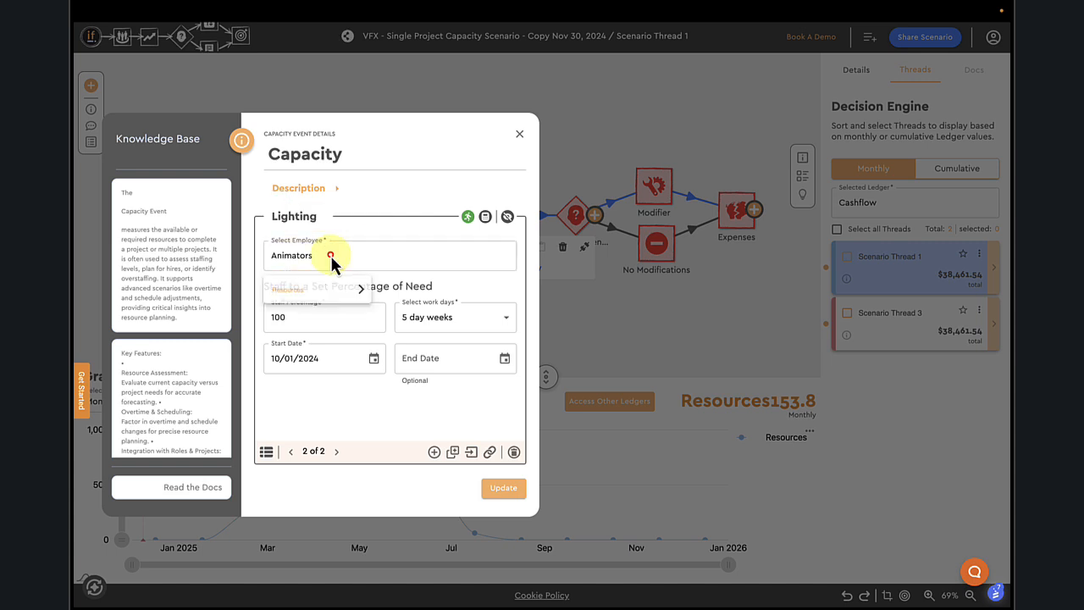
left_click(500, 371)
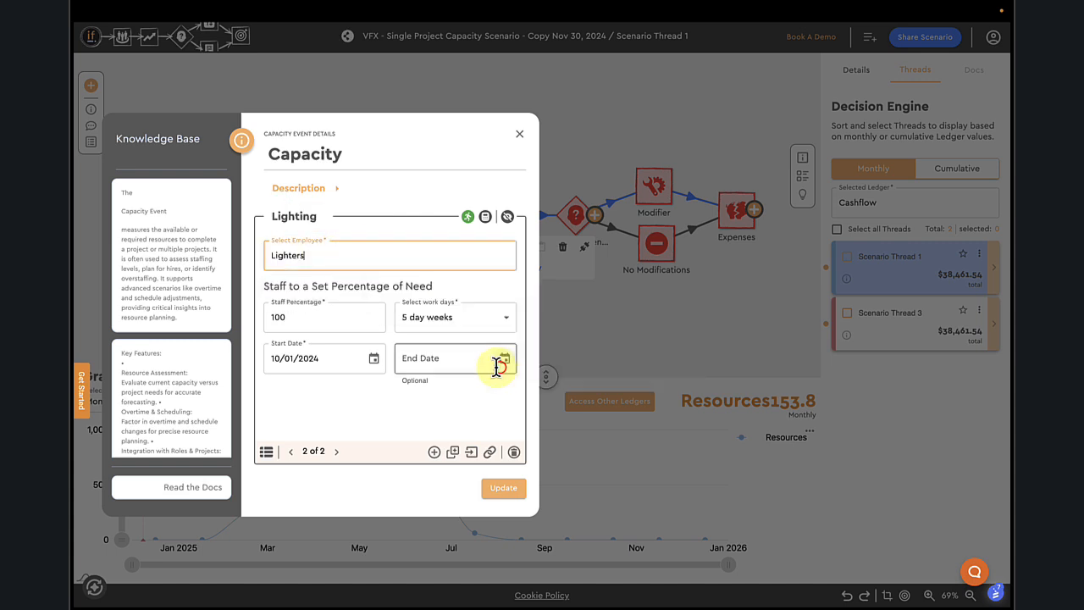
Duplicate the Lighting entry as Compositing, assign it to the Compositors ledger and update the Capacity event
left_click(455, 452)
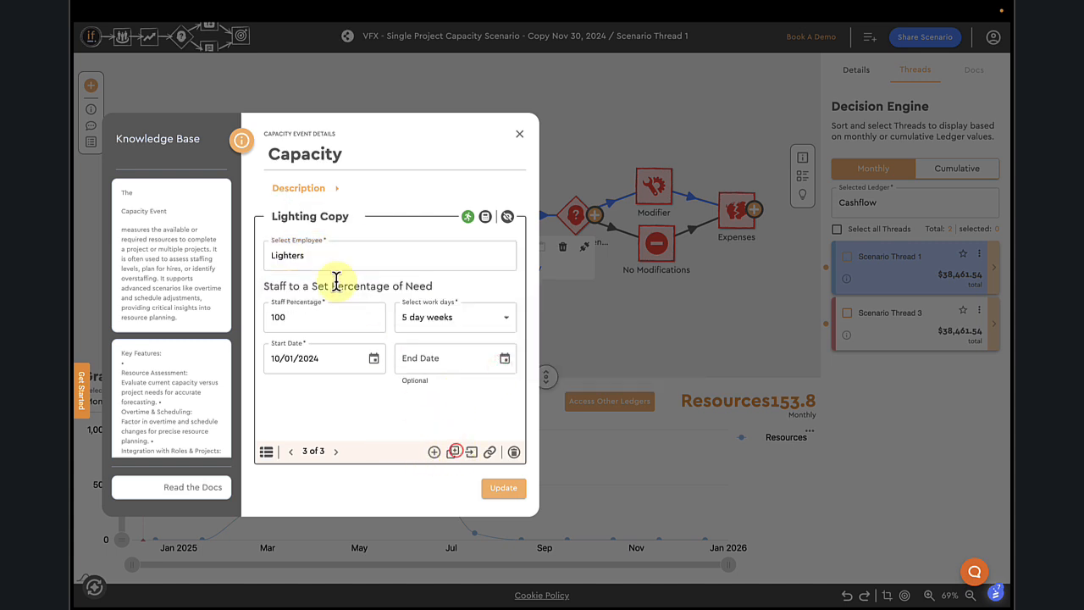
double_click(333, 218)
left_click(333, 218)
type("Compositing")
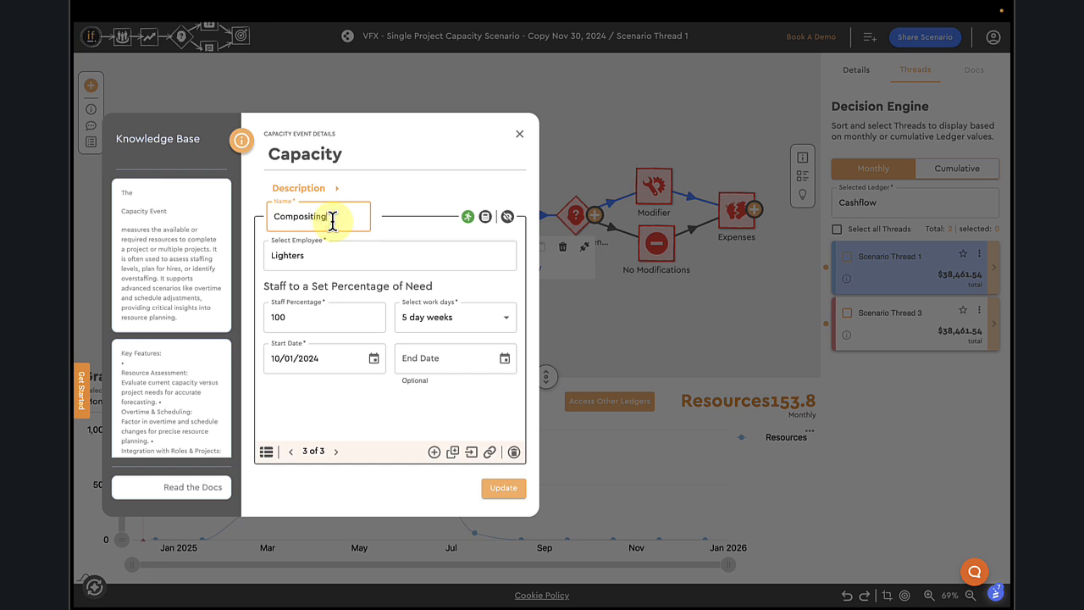
left_click(286, 256)
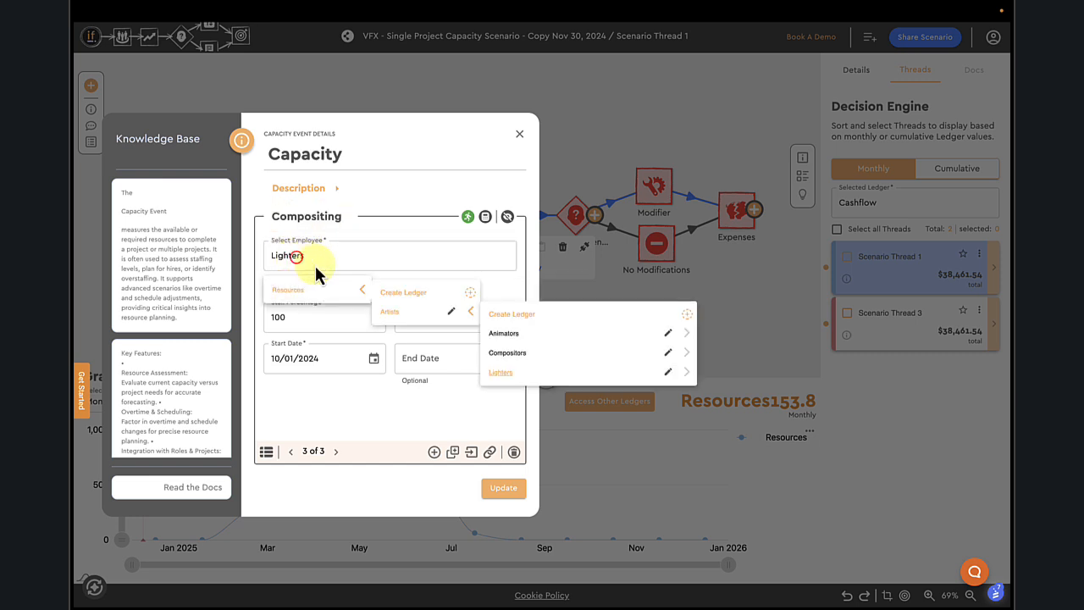
left_click(493, 354)
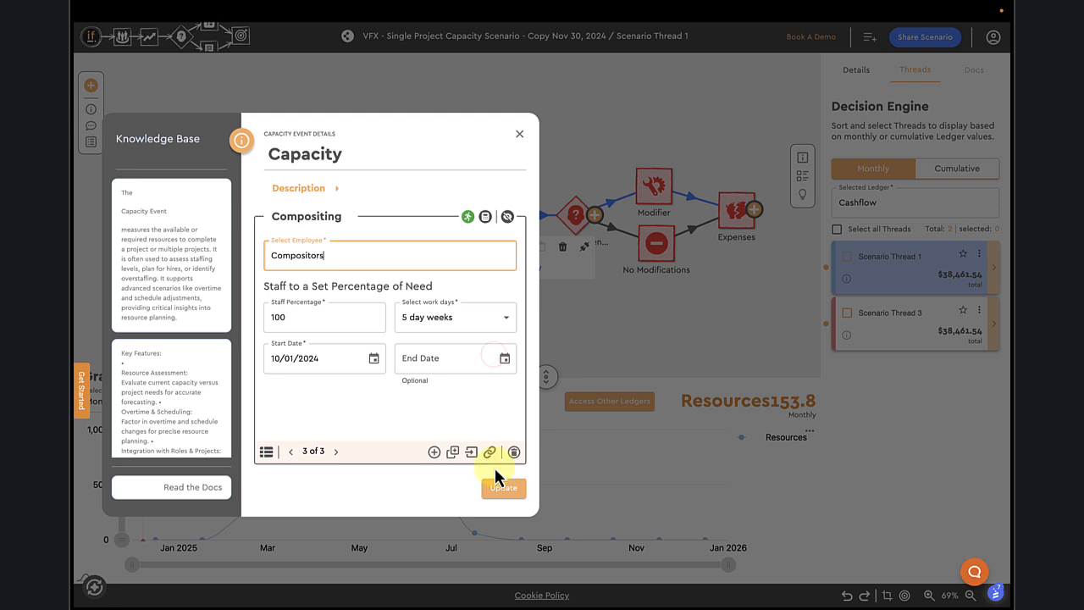
left_click(502, 488)
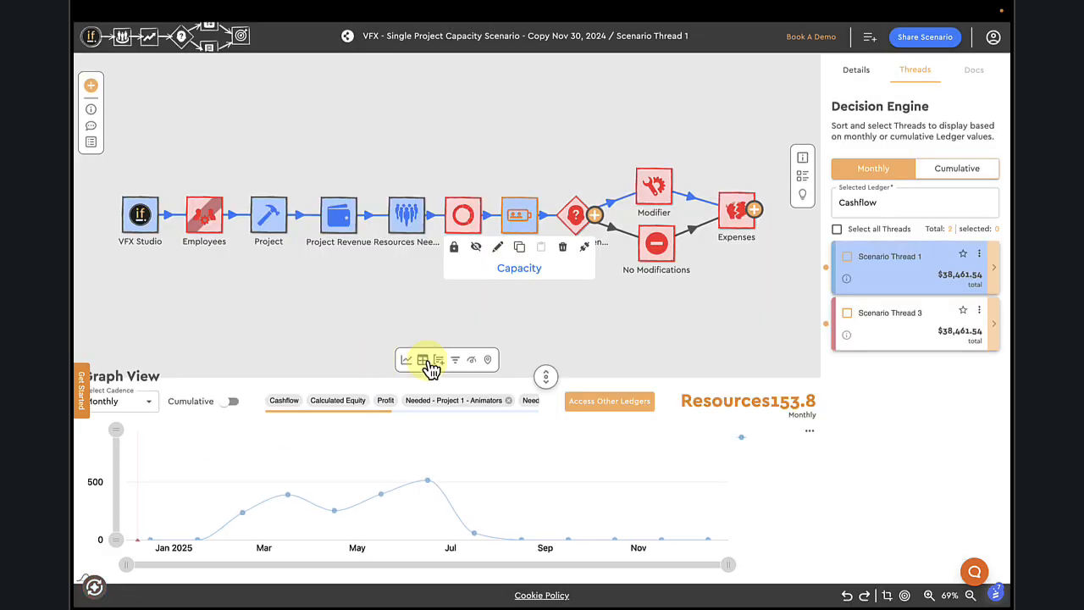
Add the calculated Capacity ledger to the graph view's ledger selection and display its monthly curve
left_click(594, 401)
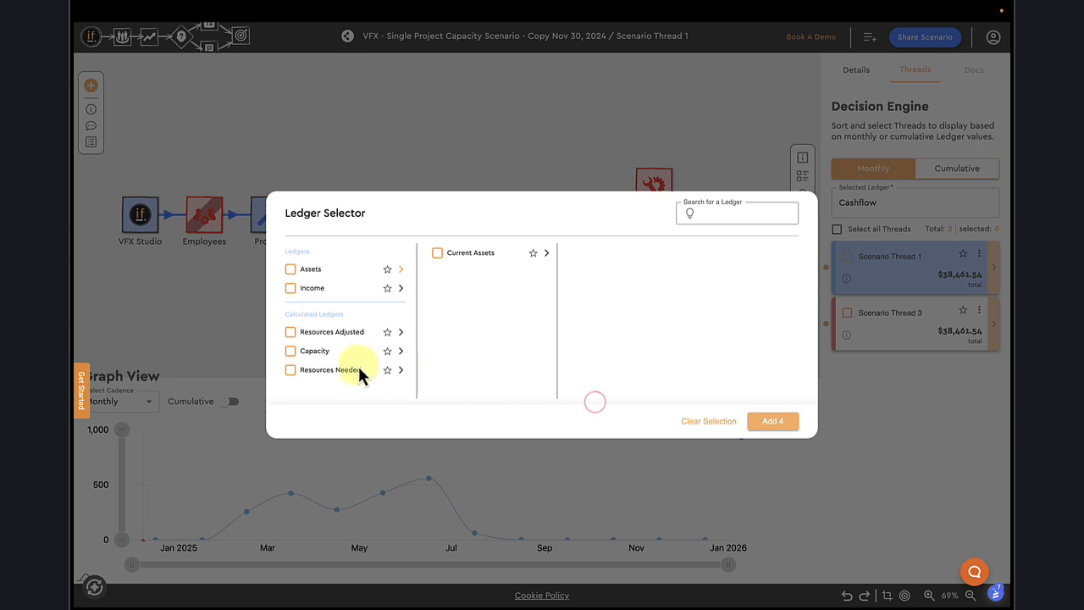
left_click(292, 351)
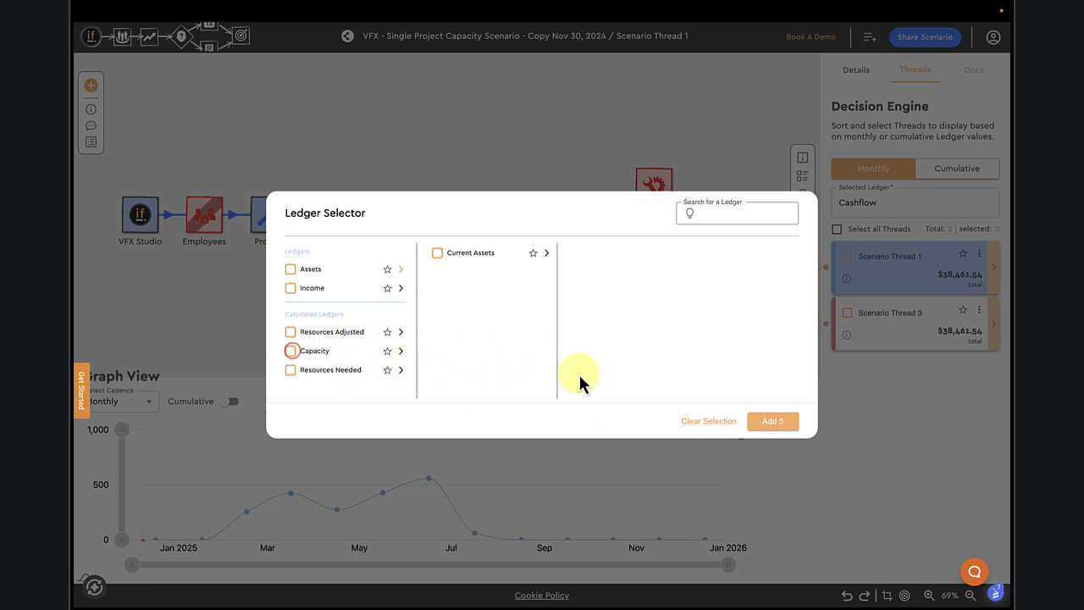
left_click(767, 422)
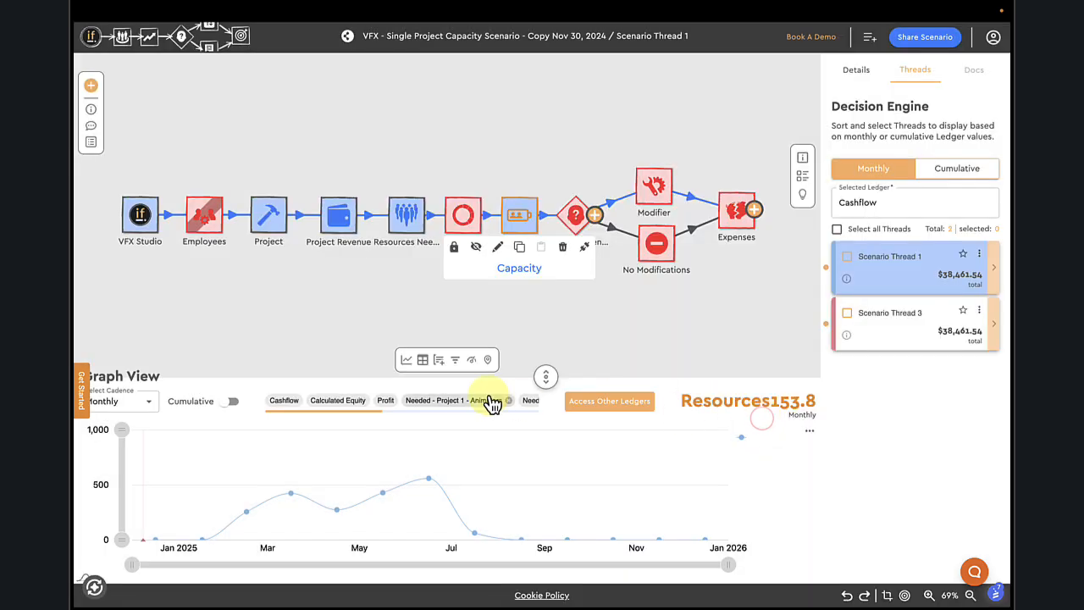
scroll(493, 404, "right", 3)
left_click(496, 404)
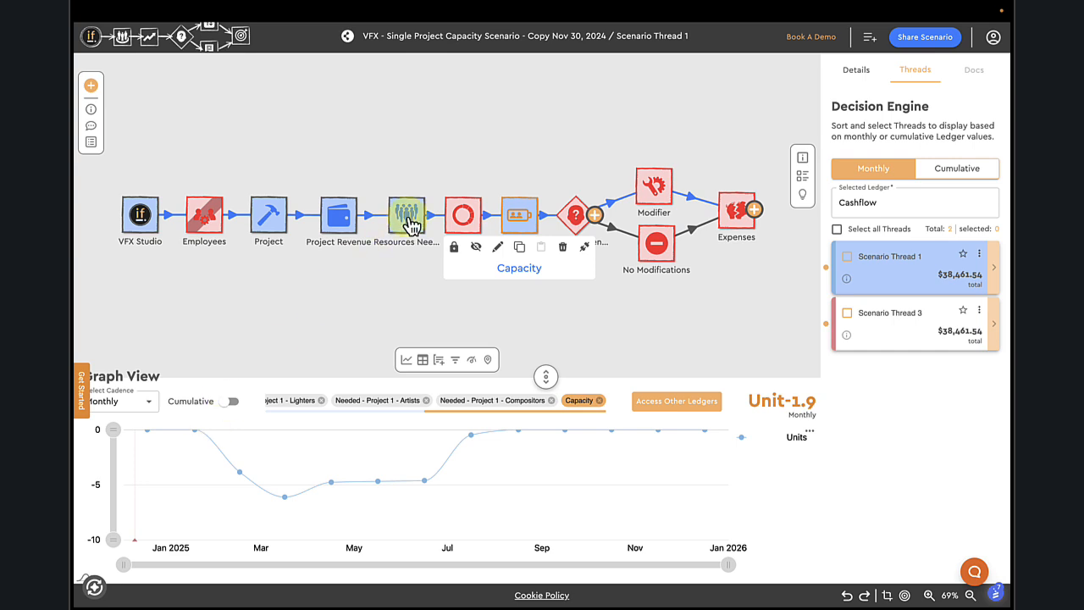
Review the Capacity event's staffing percentage and work-day settings, close it unchanged and inspect the February 2025 value on the capacity curve
mouse_move(410, 215)
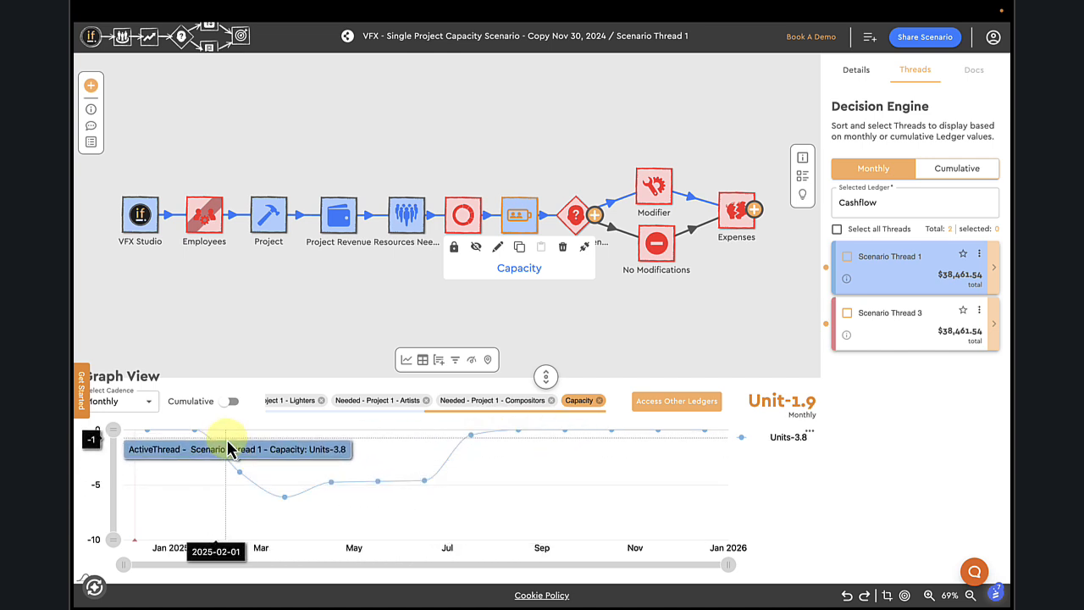
left_click(518, 225)
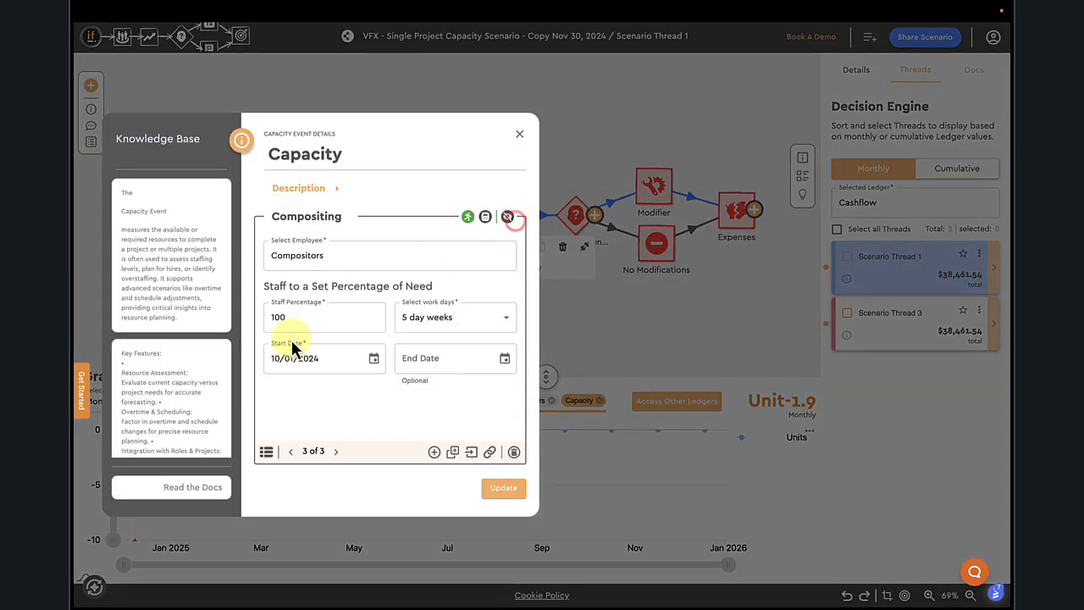
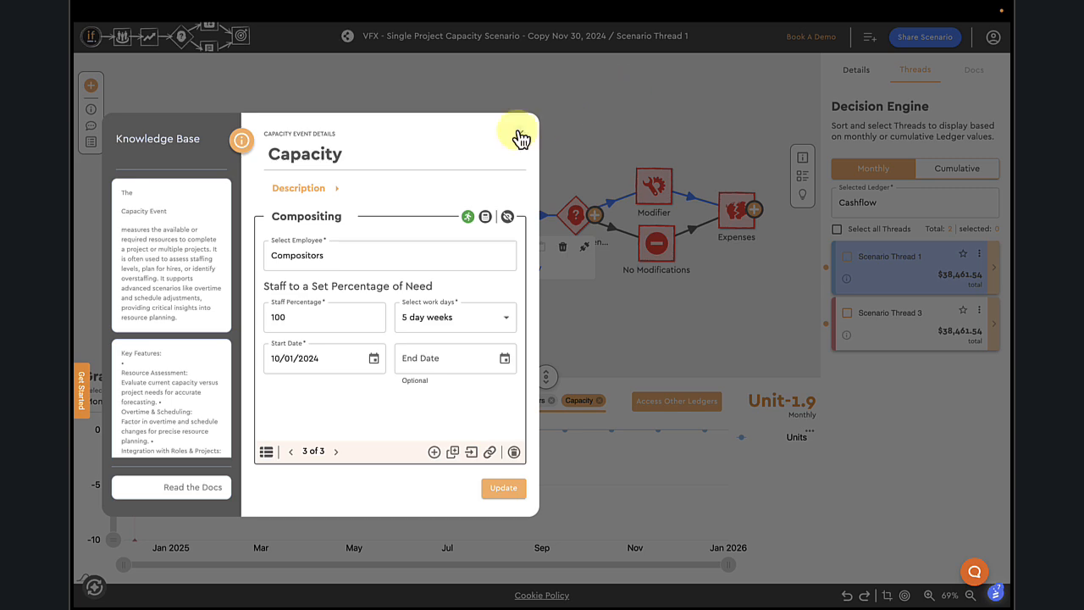
left_click(521, 136)
mouse_move(254, 461)
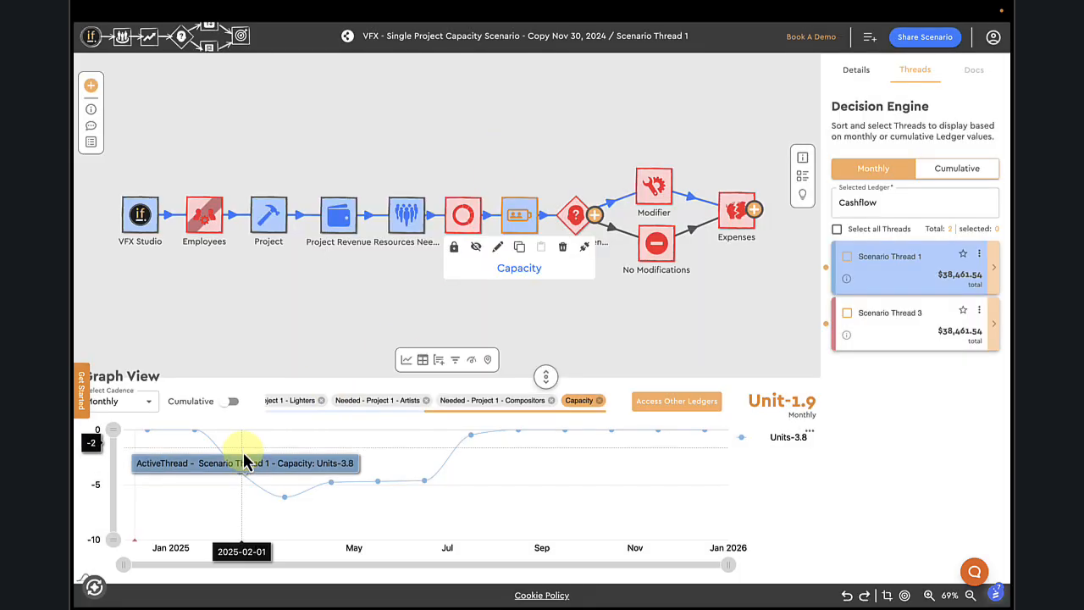
Expand the Capacity ledger in the ledger selector down to the individual ledgers under Capacity - Artists
left_click(655, 403)
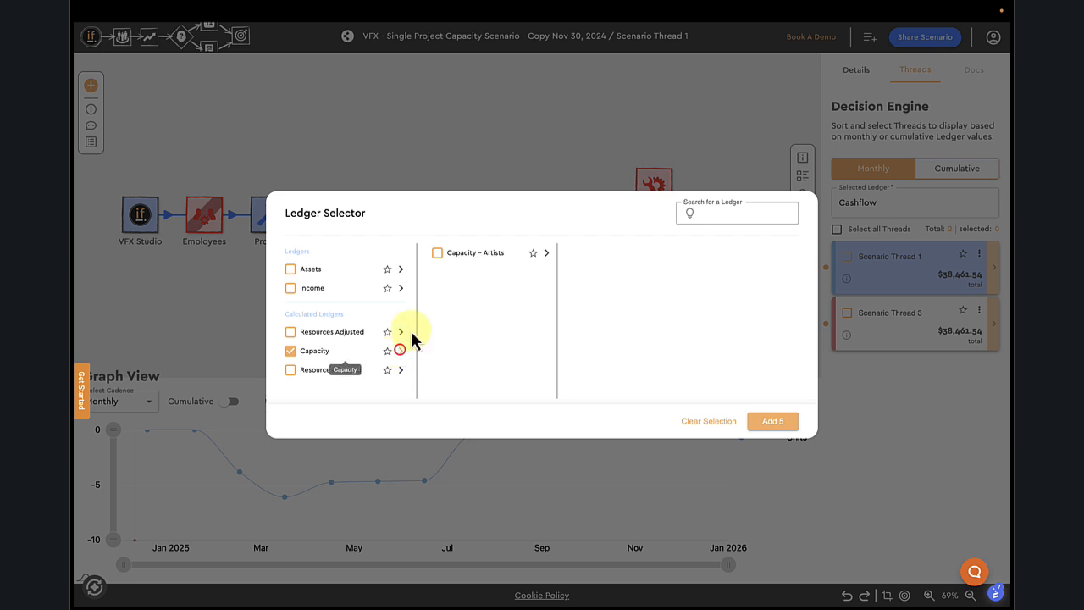
left_click(545, 253)
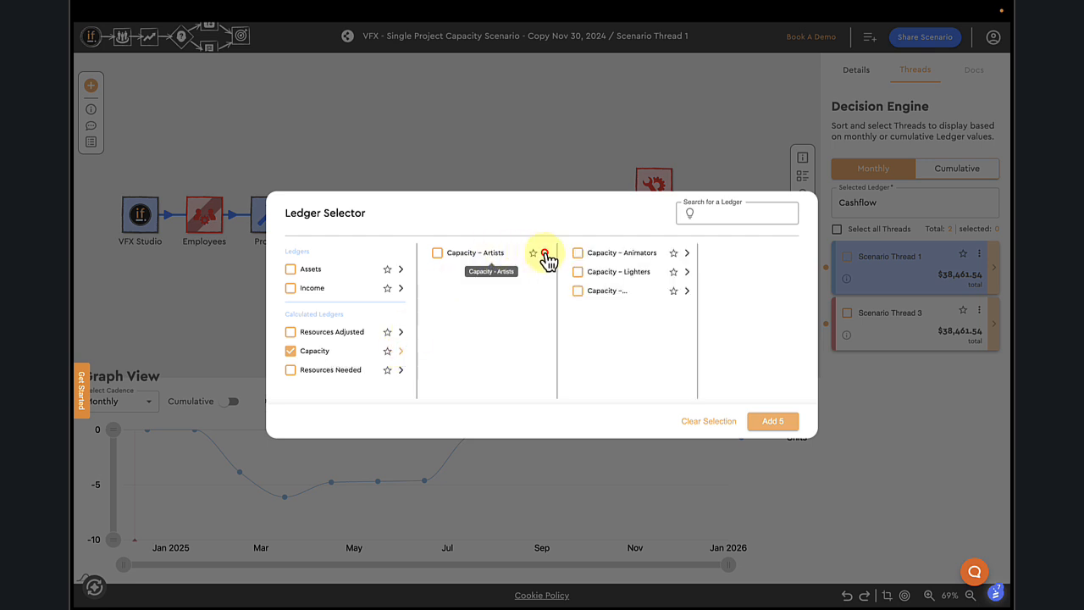
Add the Capacity ledgers for Animators, Lighters and Compositors to the graph's ledger selection
left_click(578, 254)
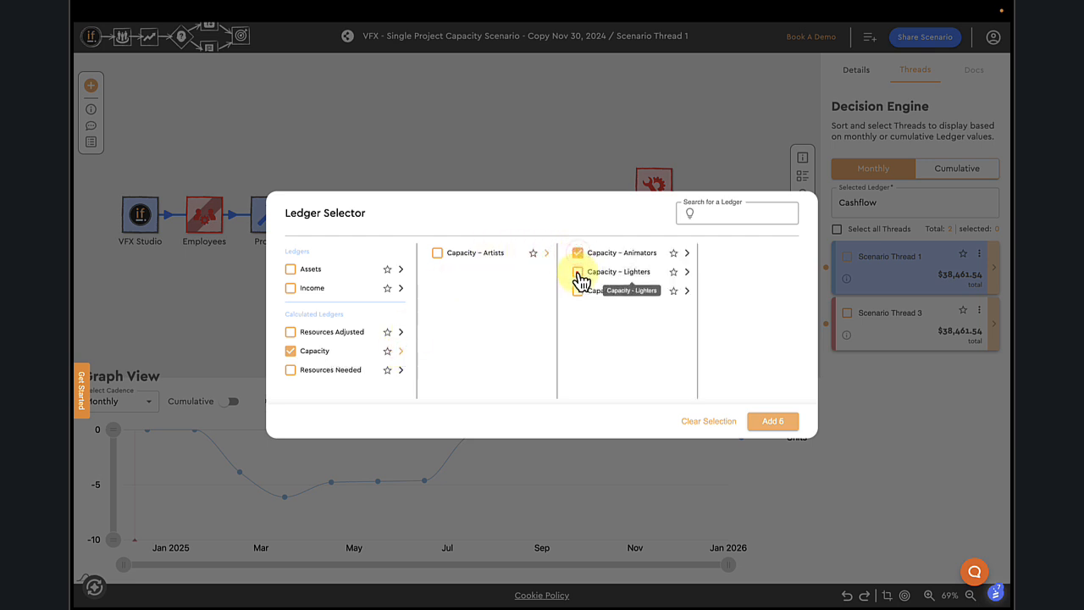
left_click(579, 291)
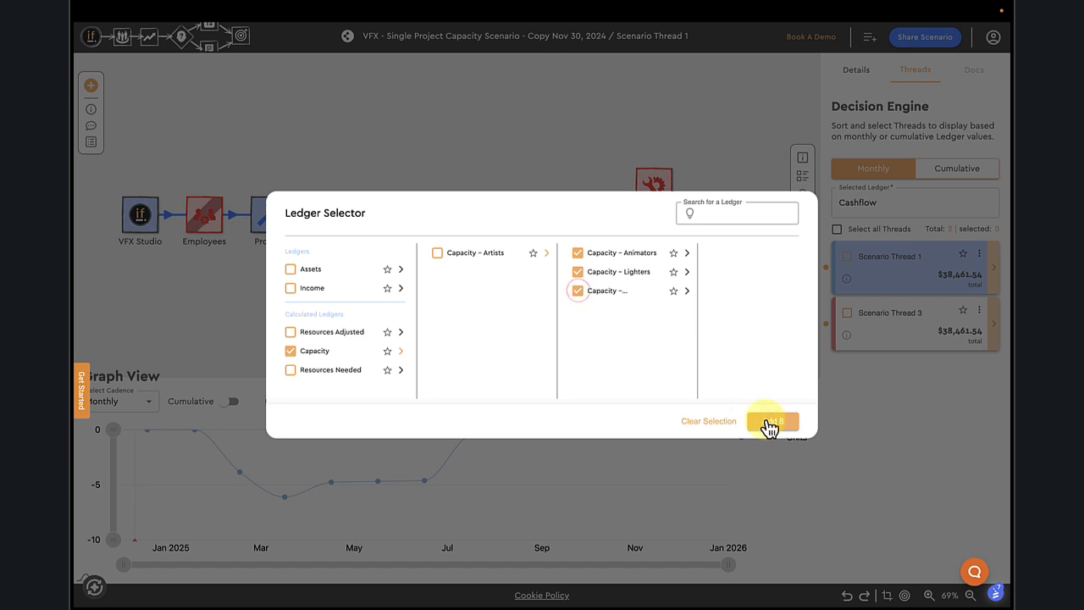
left_click(769, 423)
View the graphs of the Capacity ledgers for Animators, Lighters and Compositors one after another
scroll(503, 412, "right", 5)
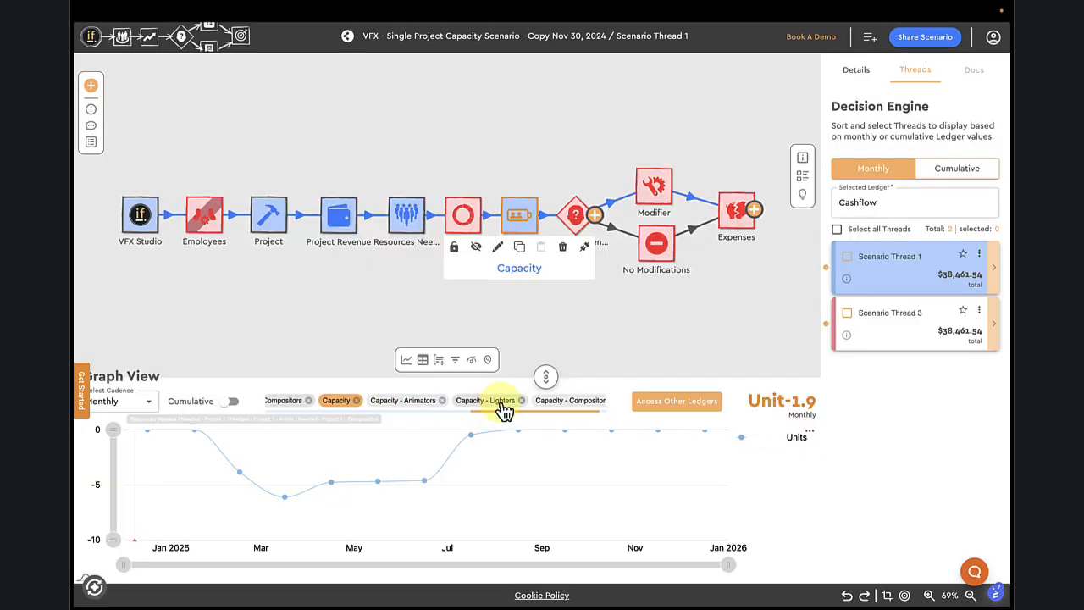
left_click(405, 405)
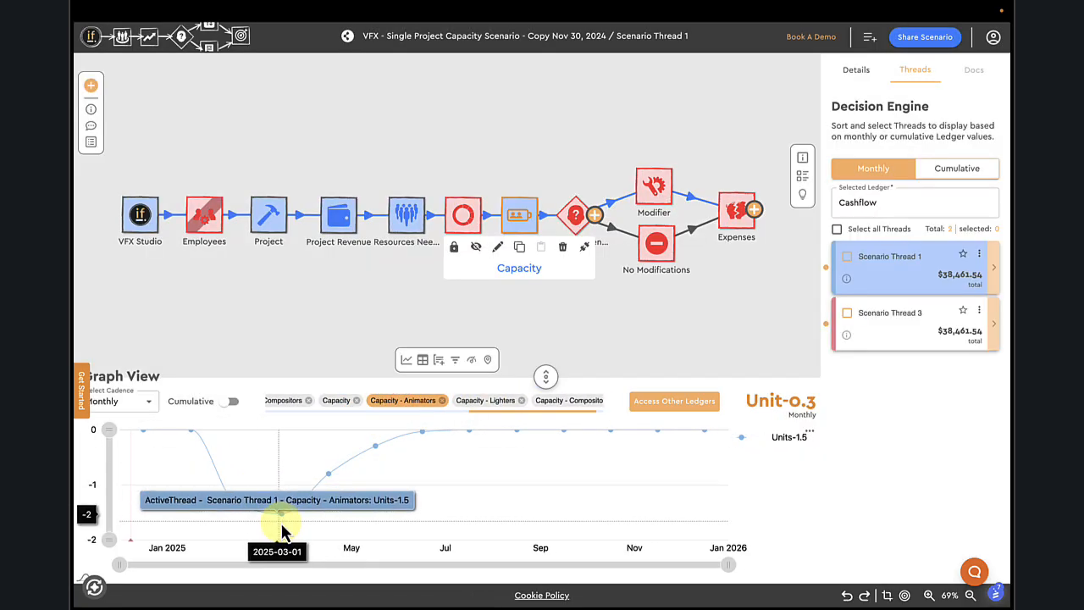
left_click(485, 401)
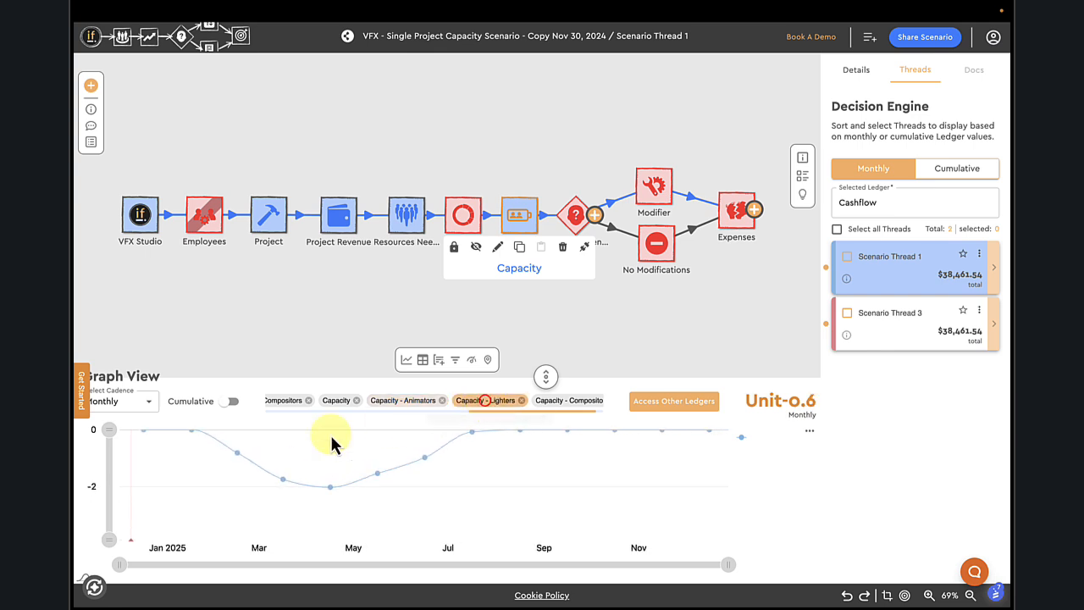
left_click(553, 406)
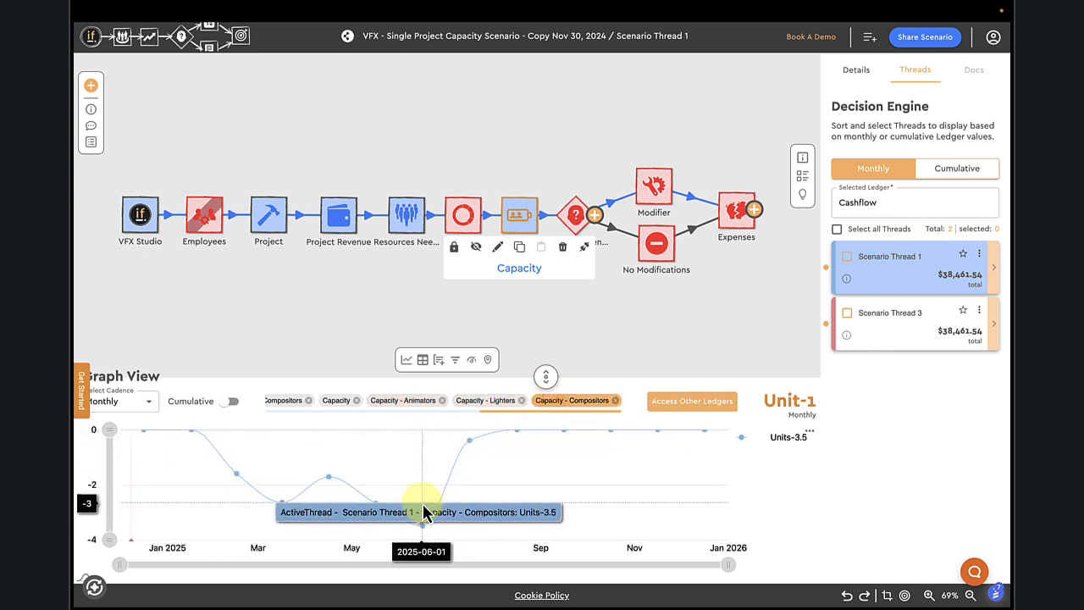
Show the ledgers as a grid, expand Capacity down to the individual artist types, and deselect the Capacity event
left_click(422, 360)
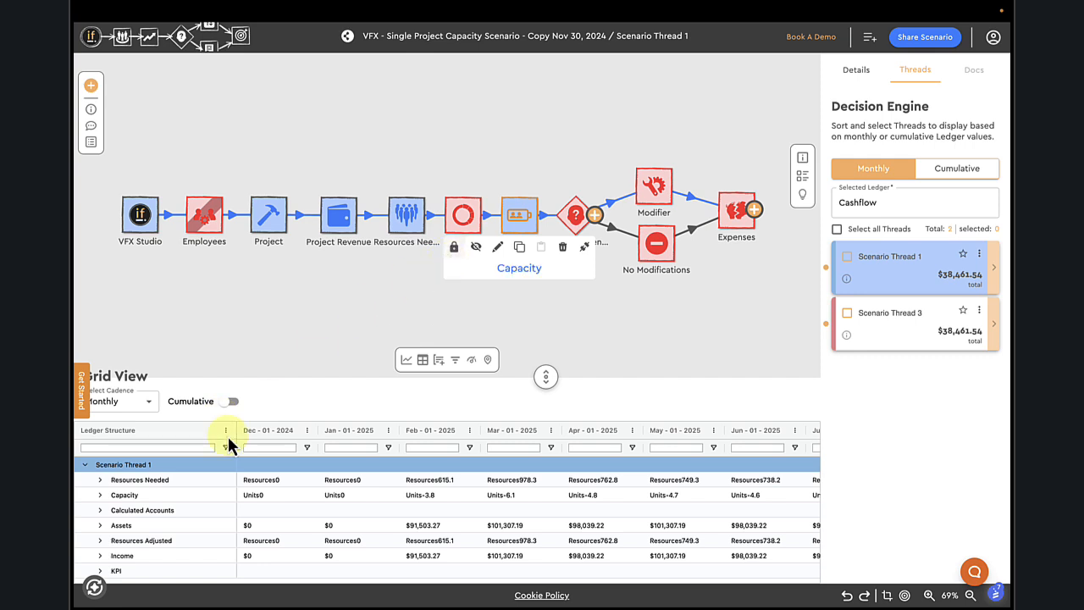
left_click(100, 496)
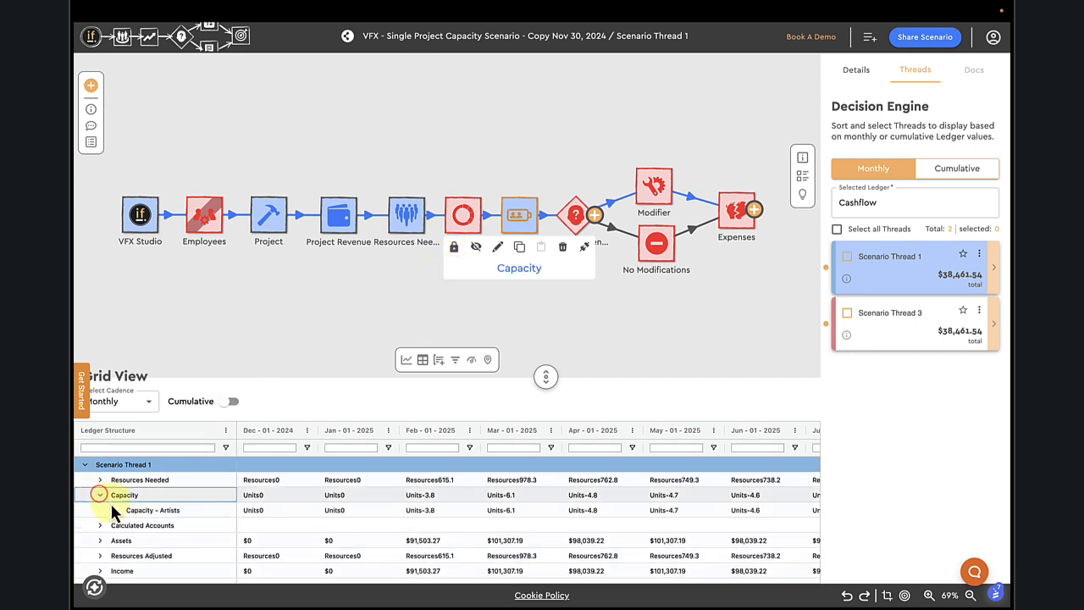
left_click(114, 510)
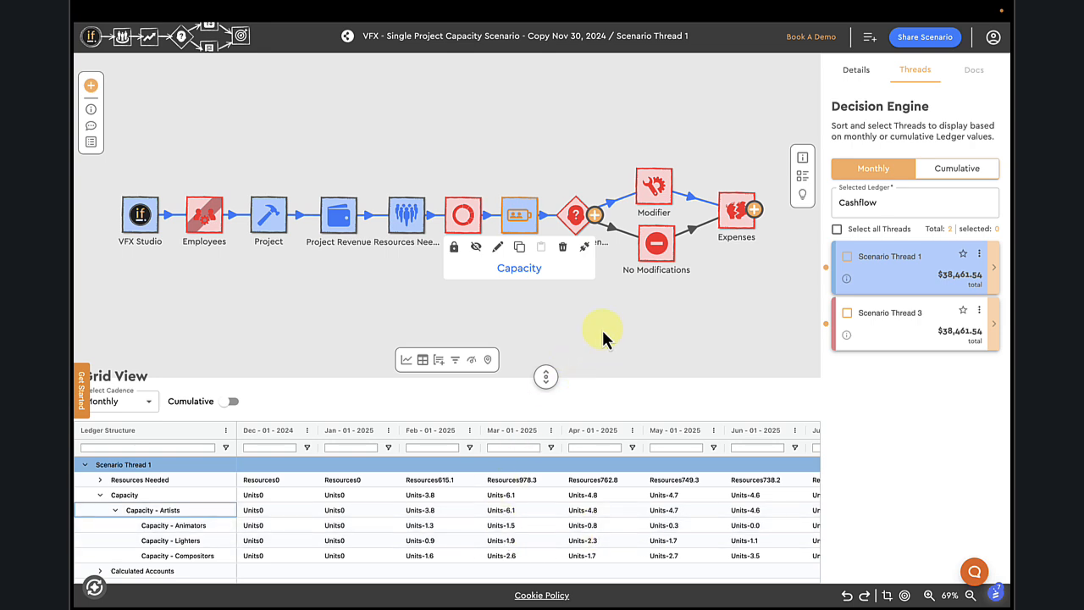
left_click(572, 150)
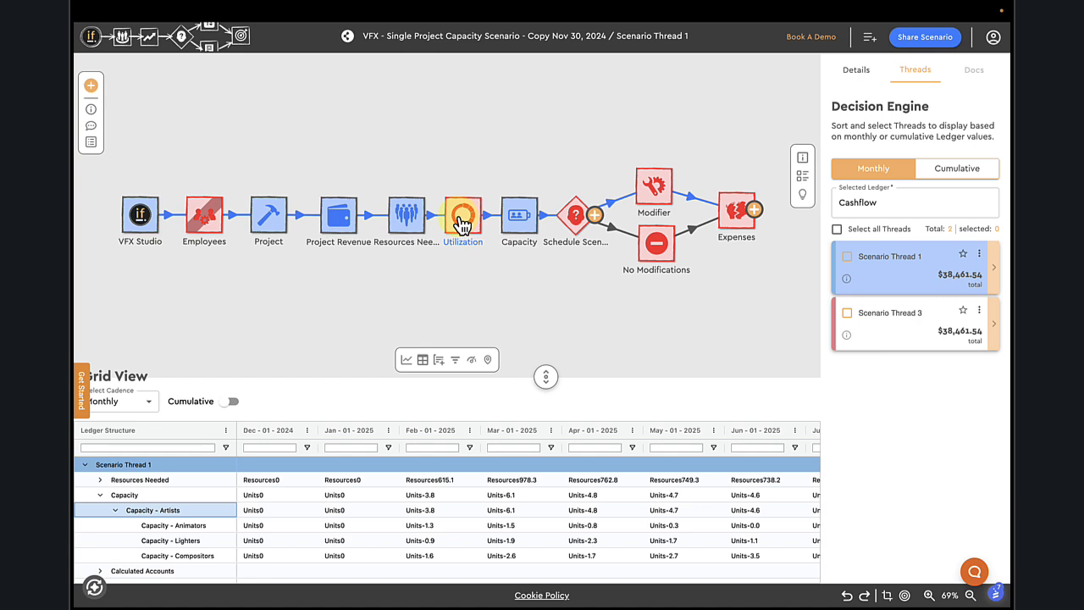
Open the Utilization event and give its Animation entry the resource Utilized - Project 1 - Animators with 300 hours
mouse_move(461, 224)
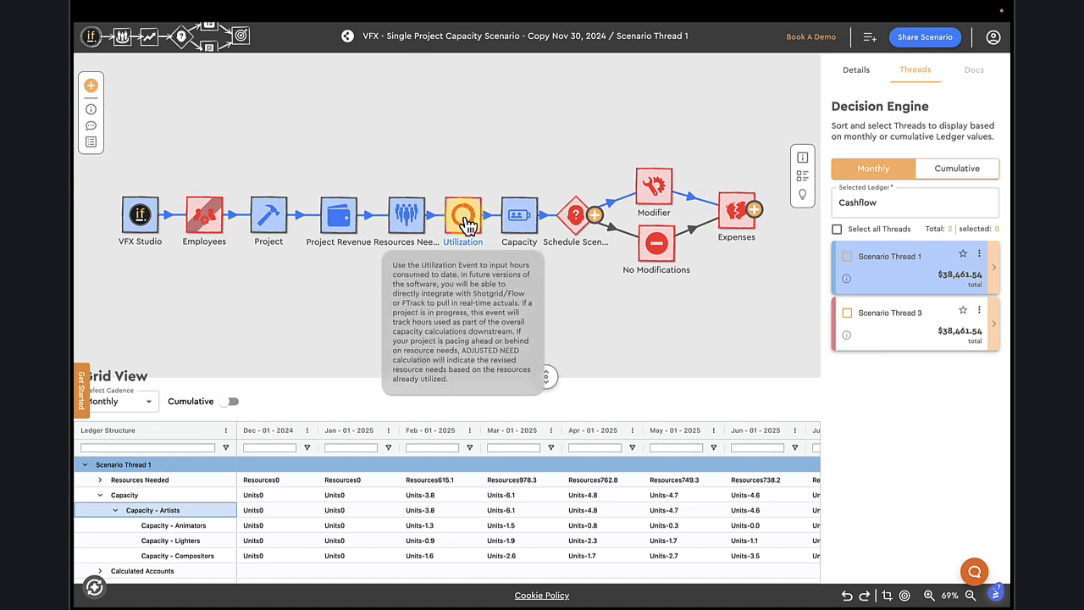
left_click(465, 222)
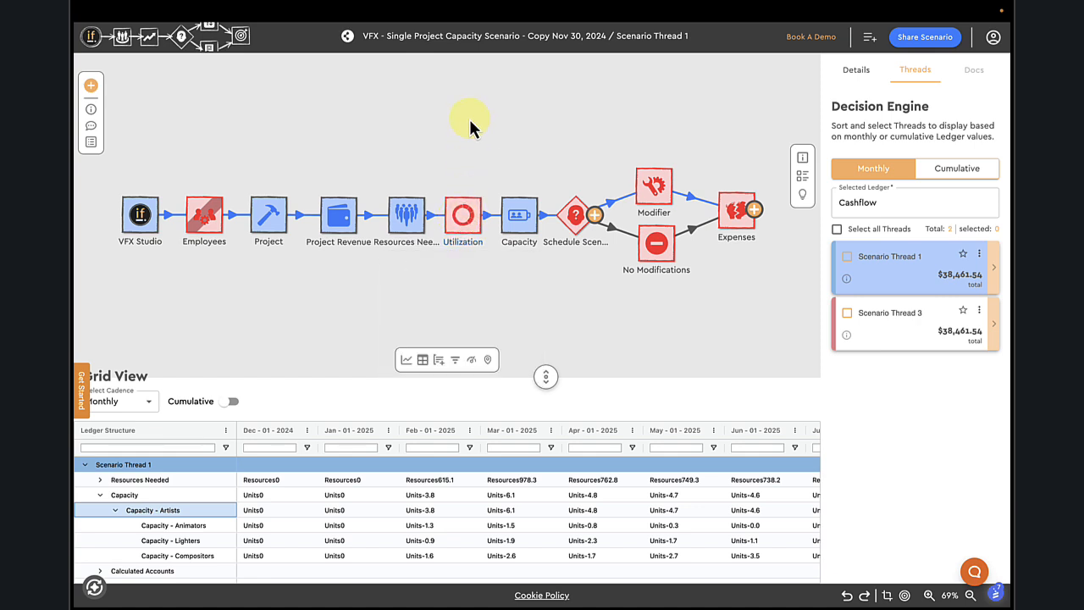
mouse_move(463, 218)
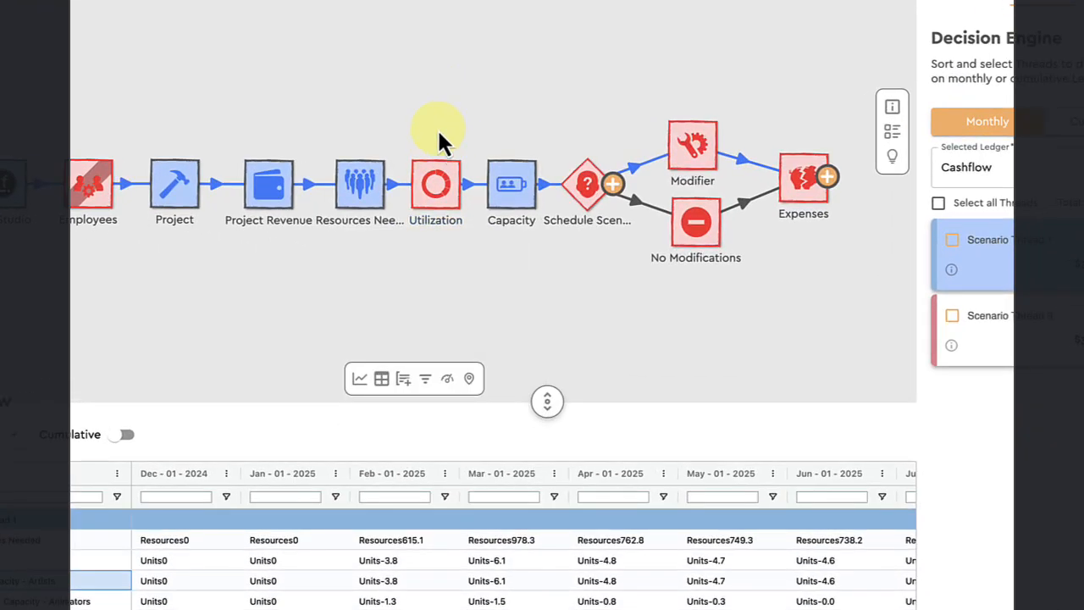
double_click(435, 179)
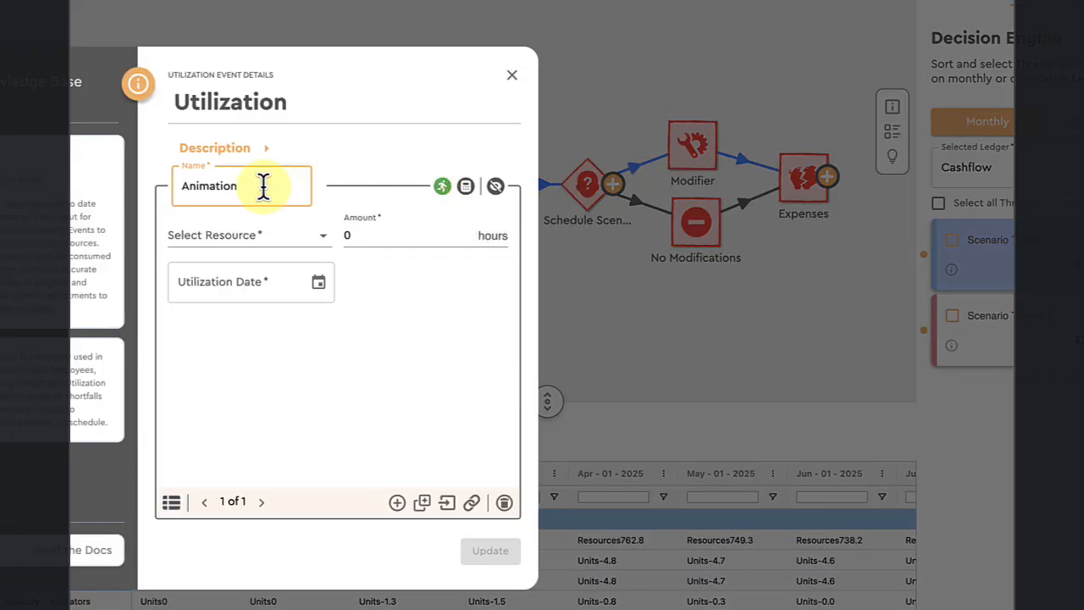
left_click(320, 234)
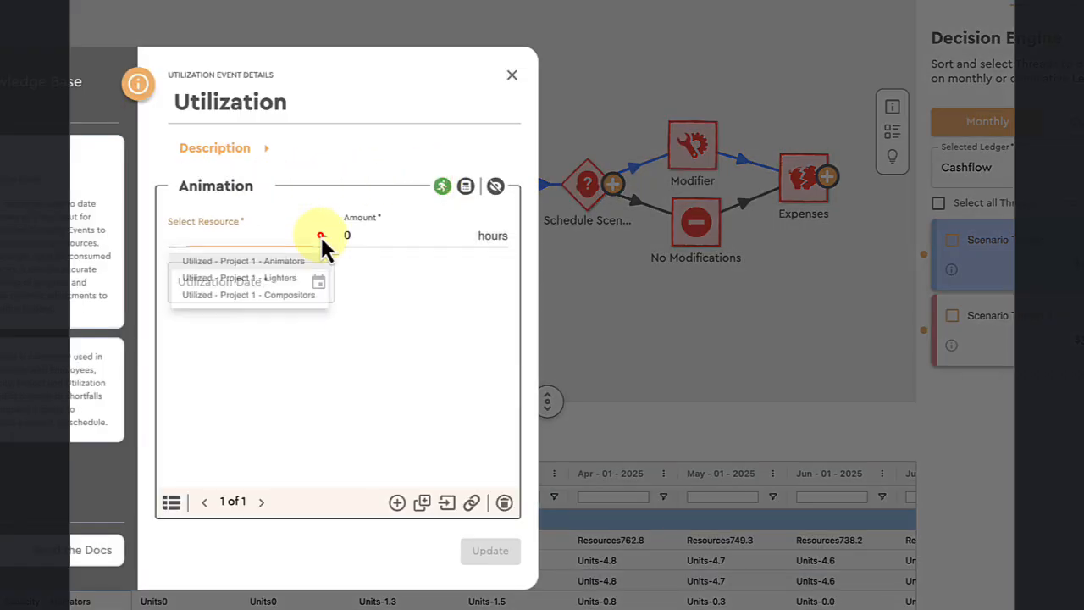
left_click(254, 264)
left_click(394, 233)
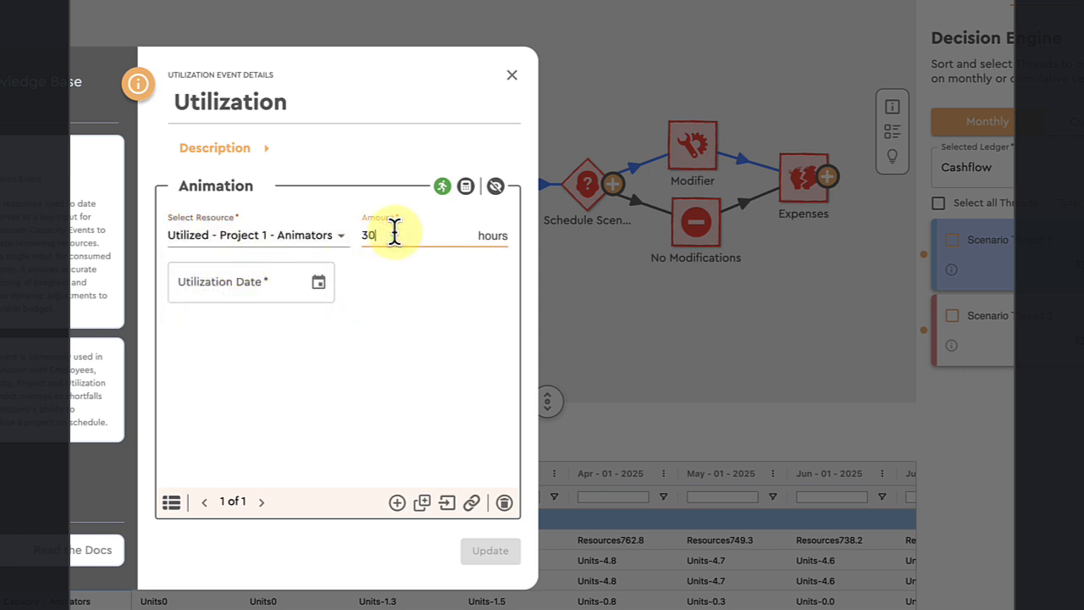
Set the Animation entry's utilization date to 03/28/2025 and duplicate the entry
left_click(318, 283)
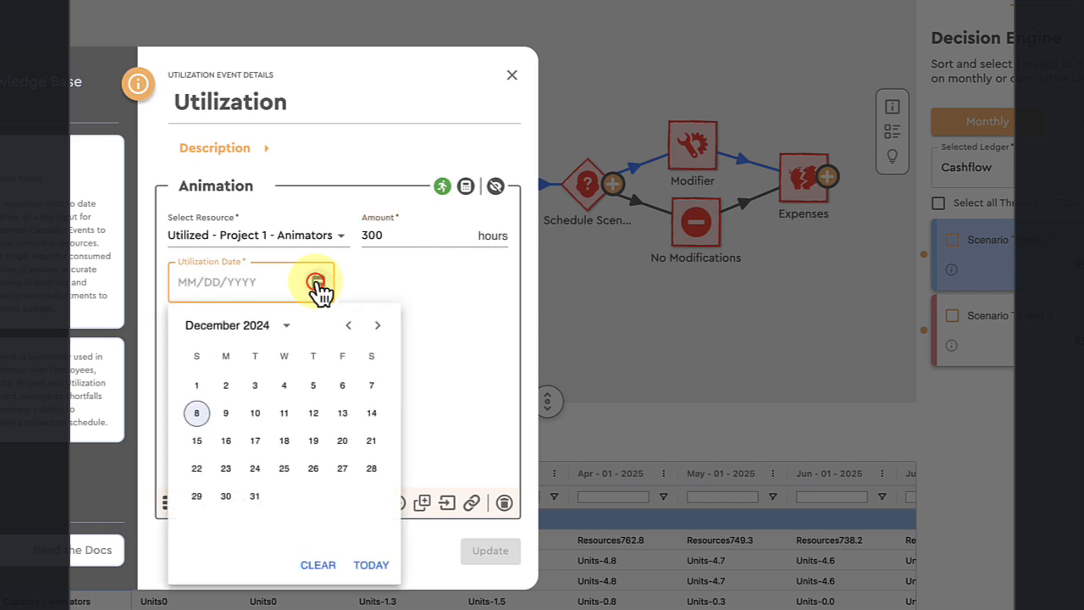
left_click(375, 324)
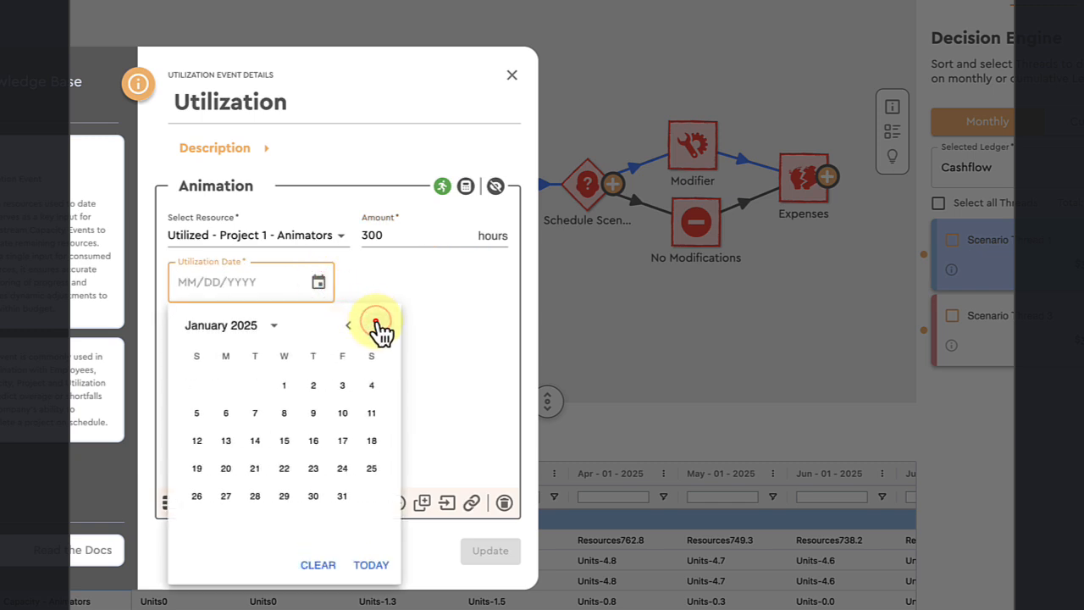
left_click(375, 324)
left_click(376, 325)
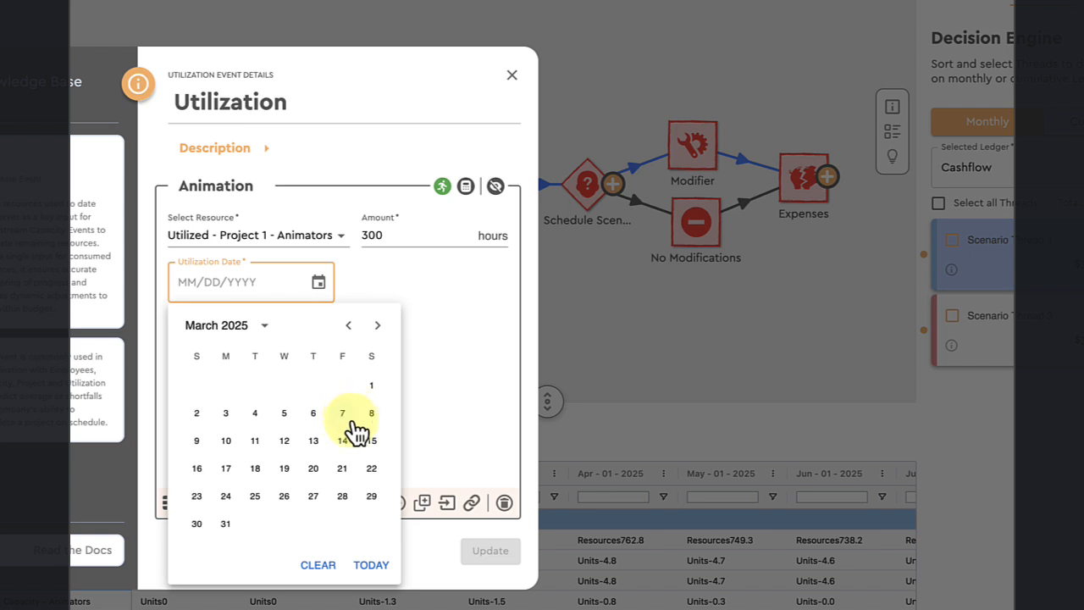
left_click(343, 496)
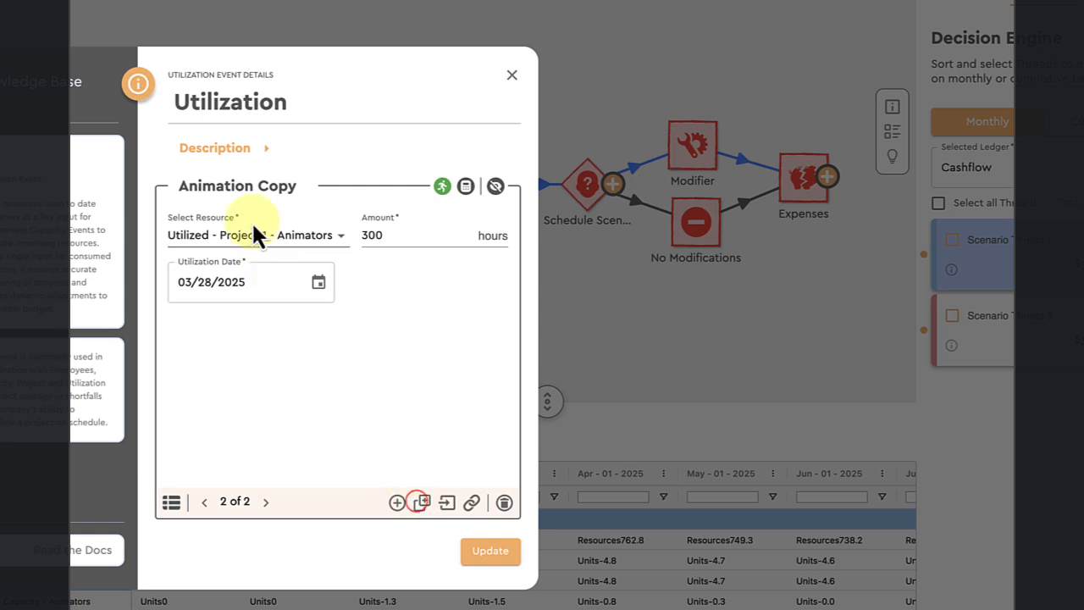
Rename the copied entry Lighting, assign Utilized - Project 1 - Lighters as its resource, and set its amount to 50 hours
left_click(278, 188)
type("Li")
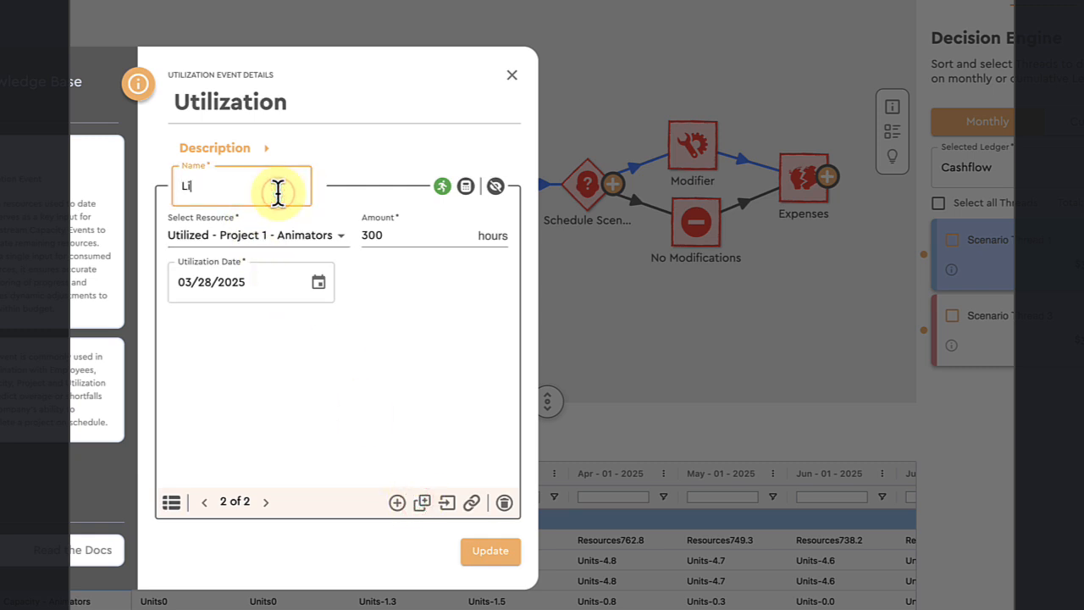
type("ghting")
left_click(331, 234)
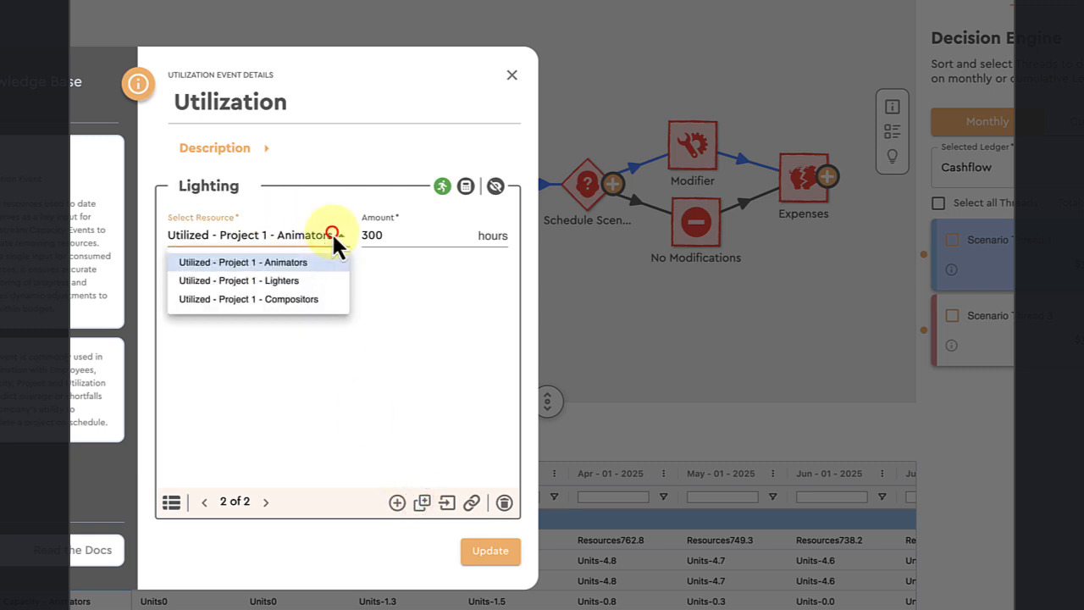
left_click(272, 281)
double_click(383, 235)
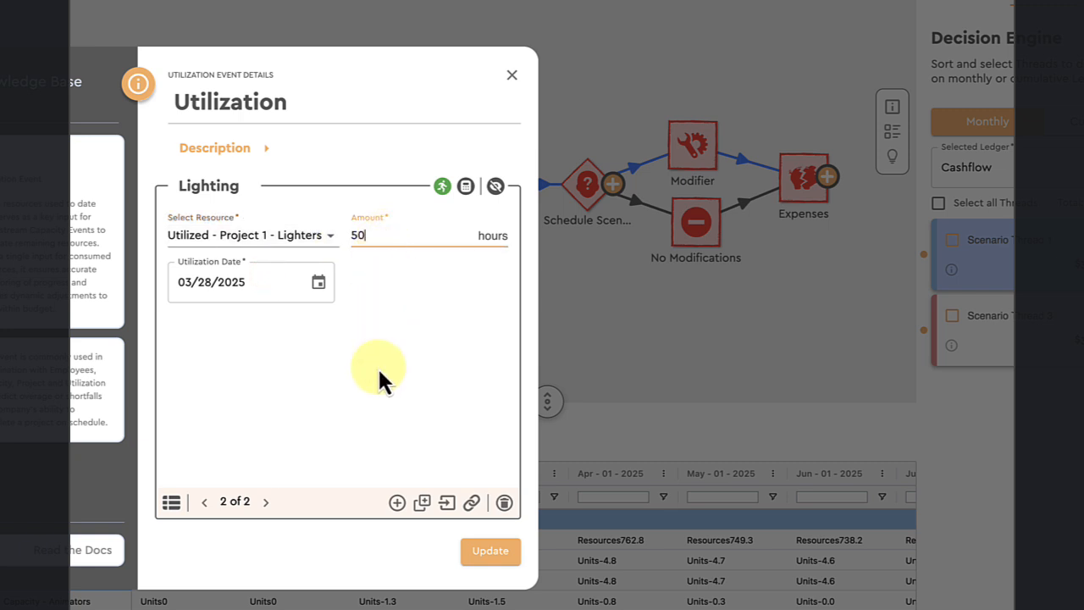
Duplicate the Lighting entry as Compositing and assign Utilized - Project 1 - Compositors as its resource
left_click(421, 502)
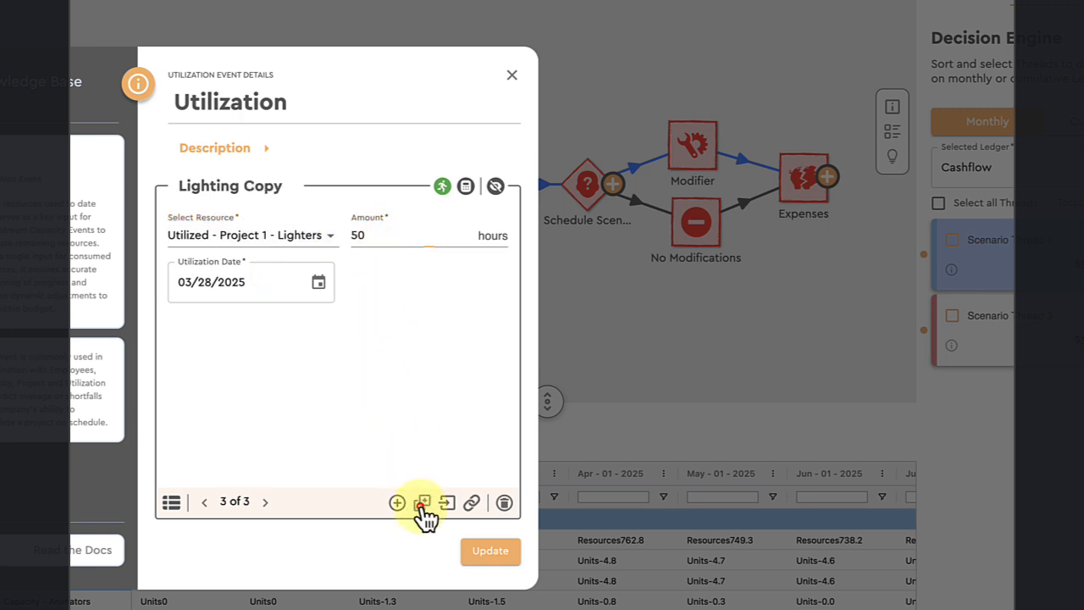
left_click(252, 187)
triple_click(248, 183)
type("Compositing")
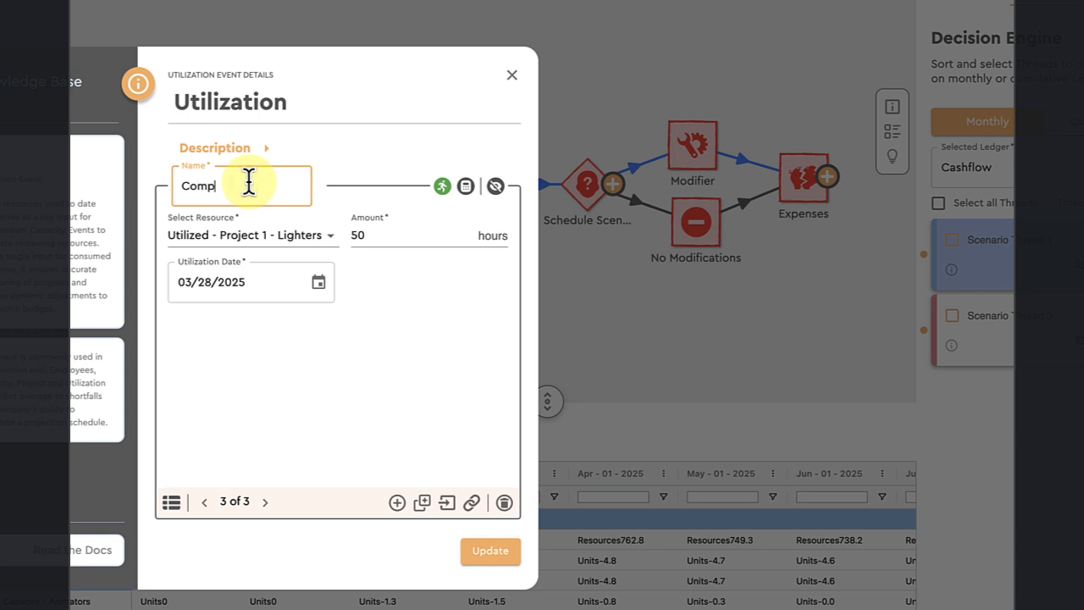
left_click(293, 236)
left_click(285, 299)
Save the Utilization event with 5 hours for Compositing and recalculate the scenario
double_click(387, 238)
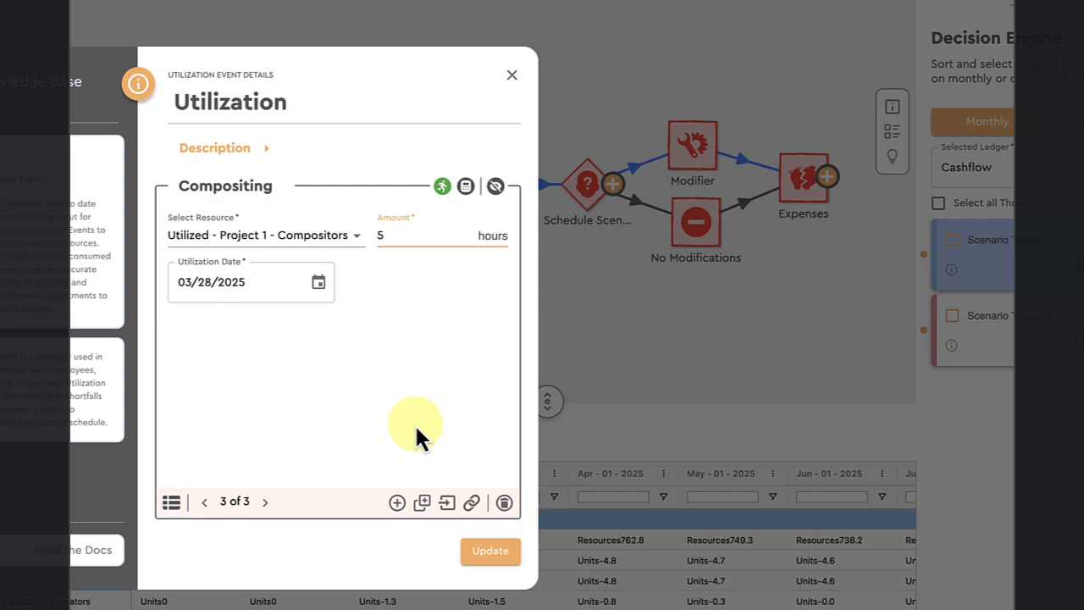
left_click(491, 552)
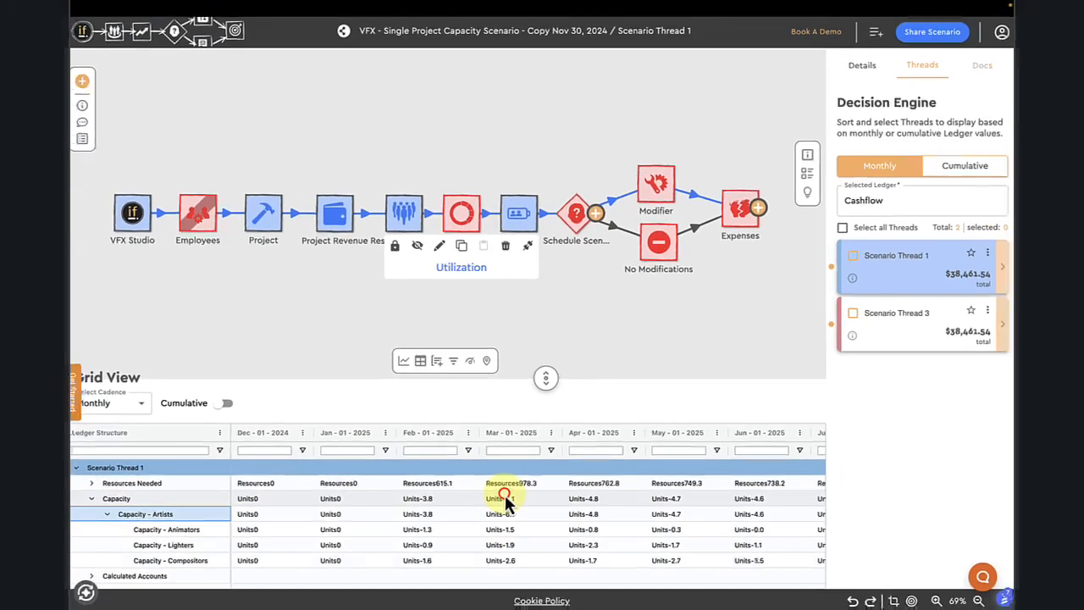
left_click(95, 588)
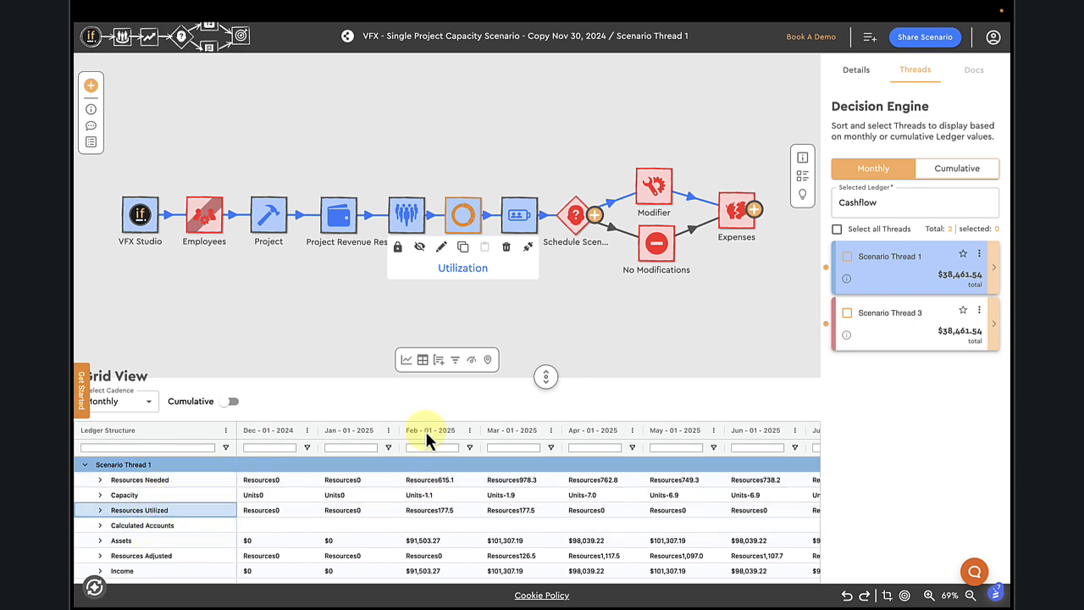
Return to the graph and replace the selected ledgers with Resources Needed, Resources Utilized, Resources Adjusted and Capacity
left_click(406, 361)
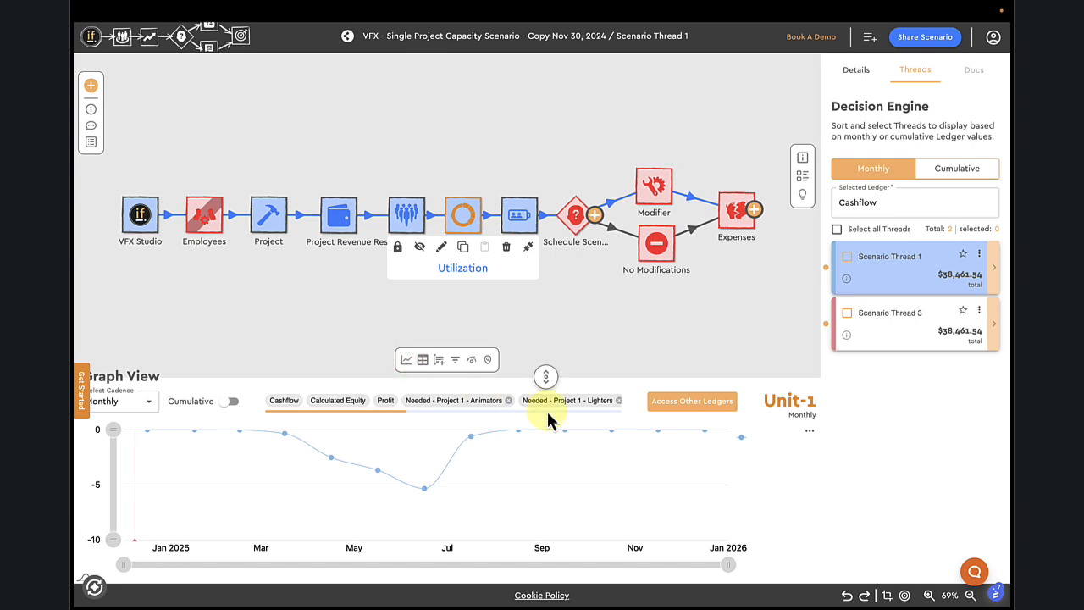
left_click(672, 399)
left_click(707, 421)
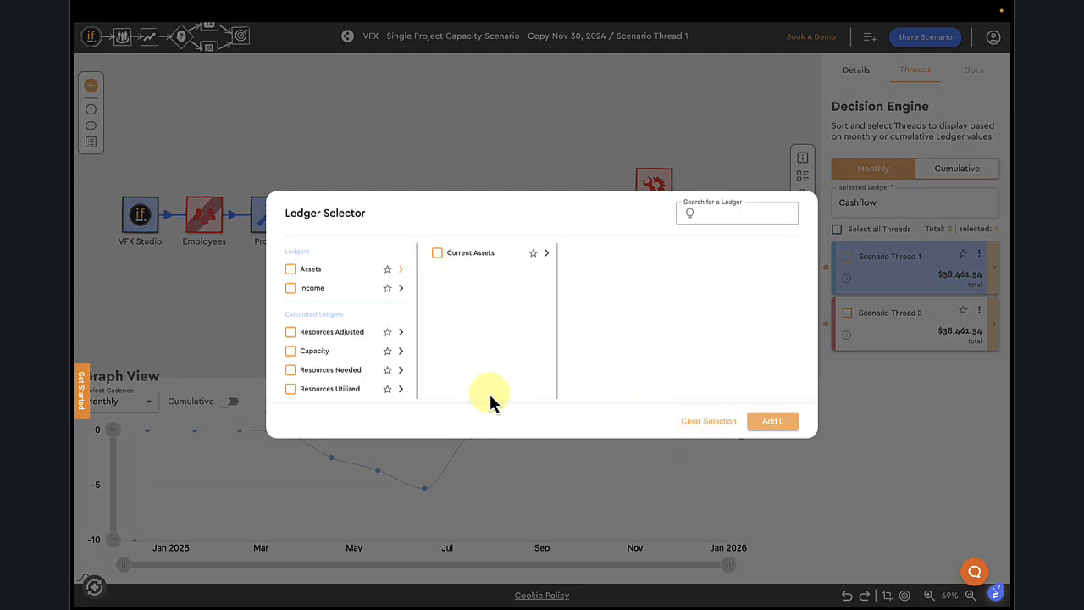
left_click(292, 370)
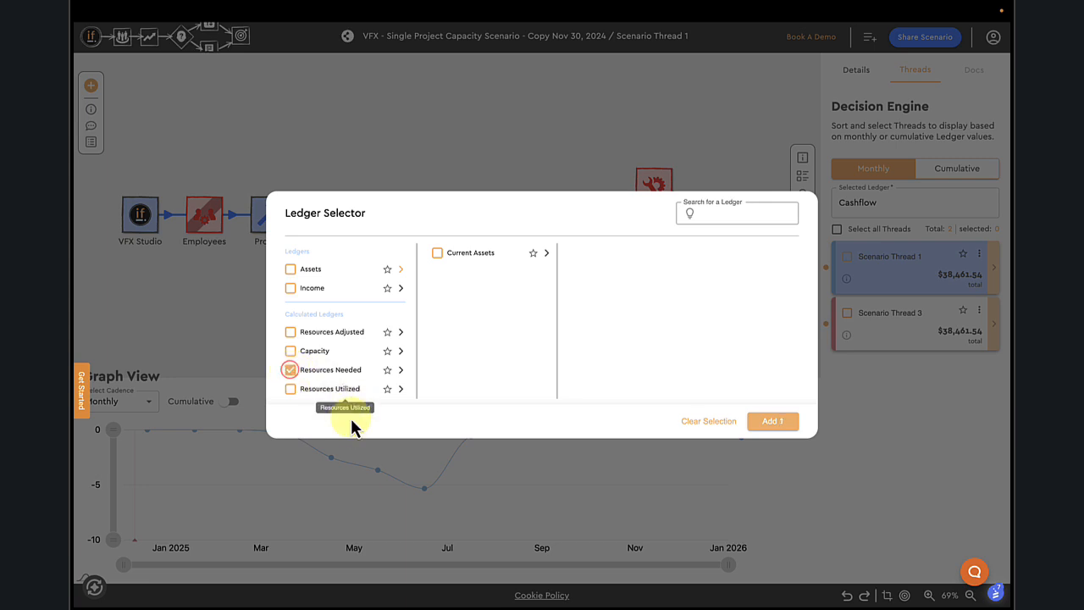
left_click(290, 389)
left_click(292, 332)
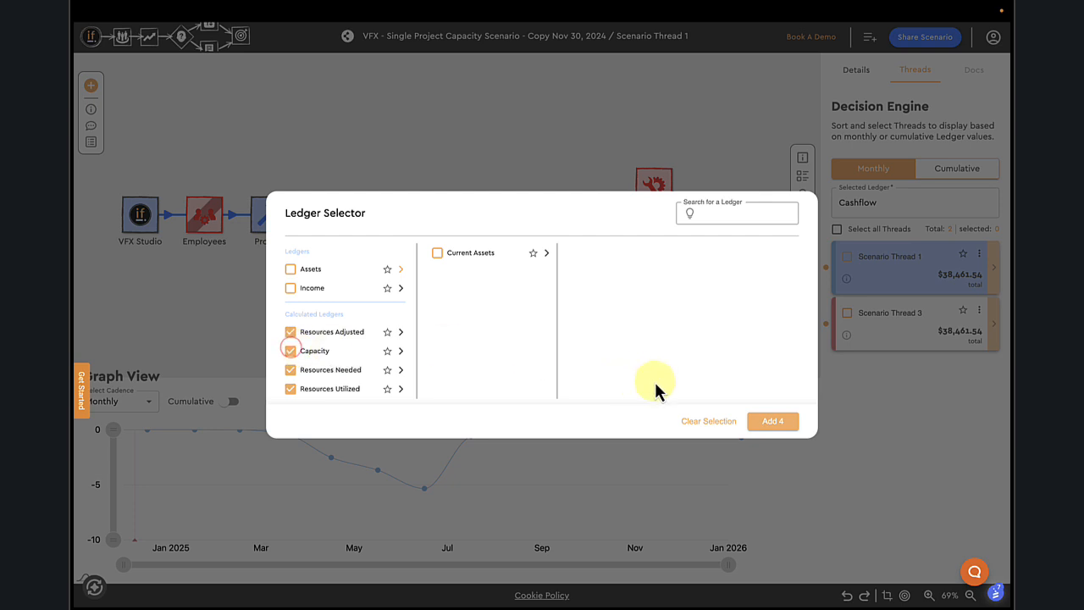
left_click(773, 424)
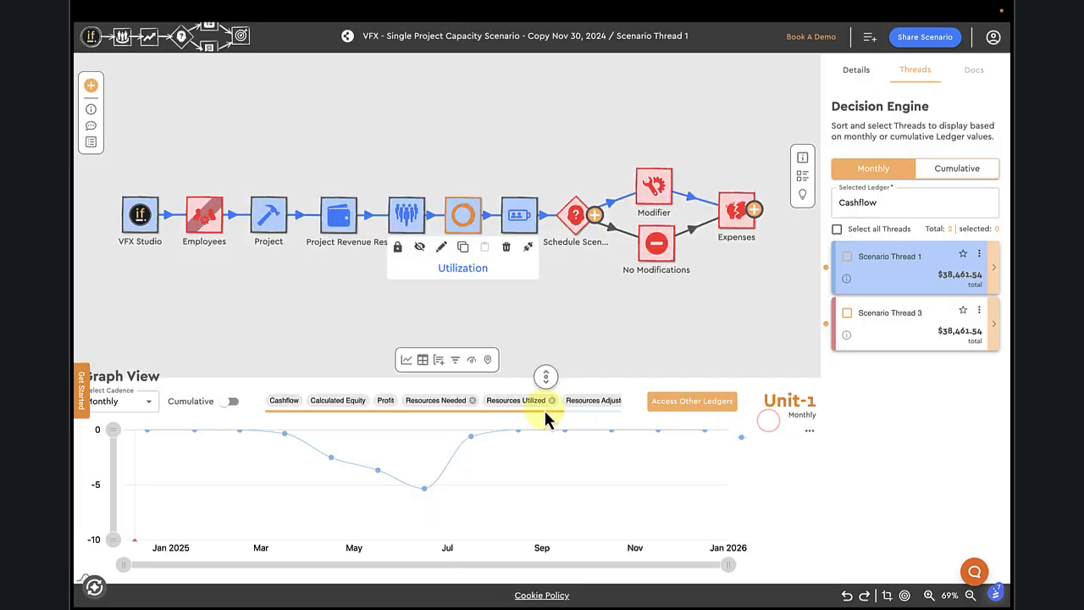
Graph the monthly Resources Needed ledger and the Resources Utilized ledger one at a time to examine each curve
left_click(440, 401)
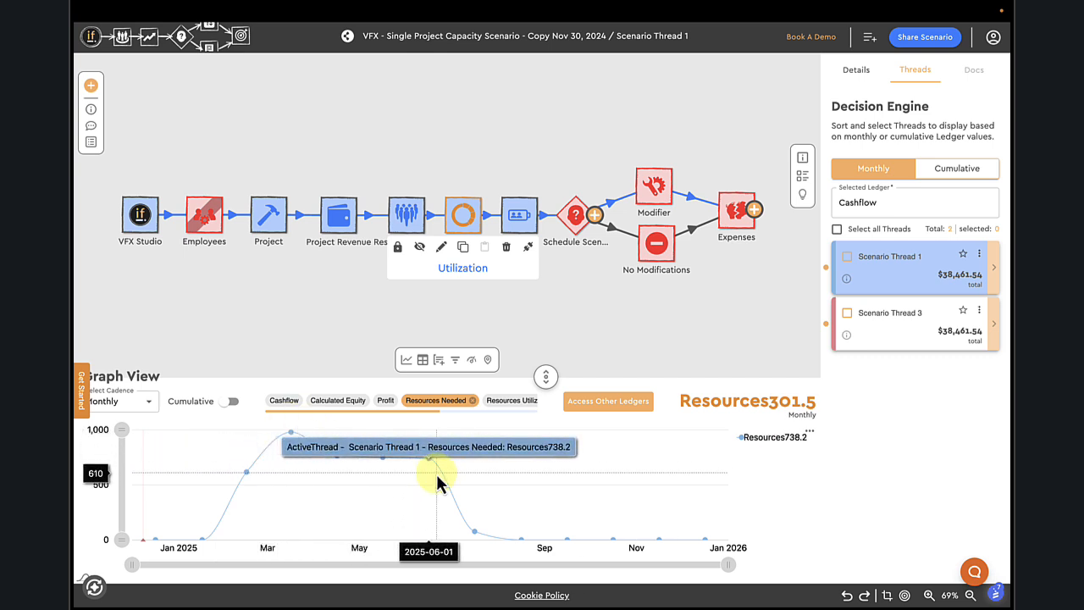
scroll(450, 402, "right", 3)
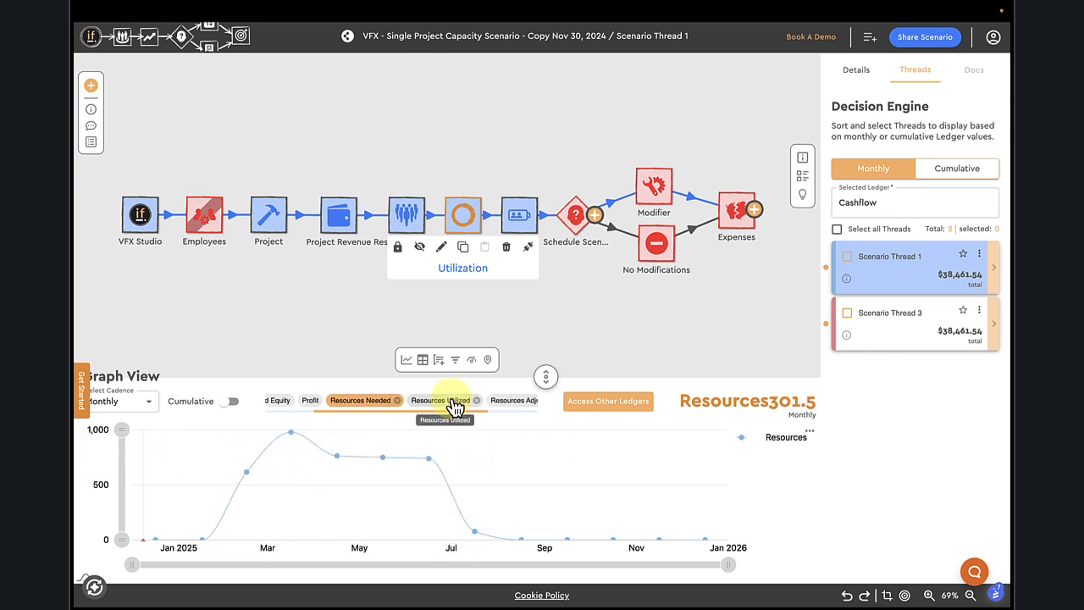
left_click(453, 403)
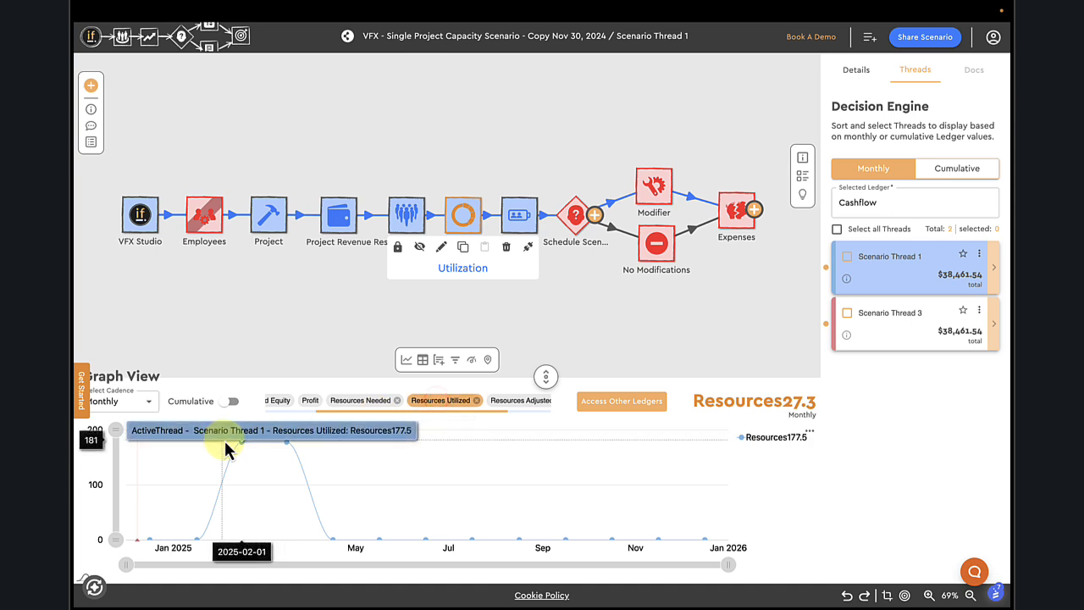
Overlay Resources Needed and Resources Adjusted on the Resources Utilized graph to compare them, and switch the graph to Capacity
left_click(359, 403)
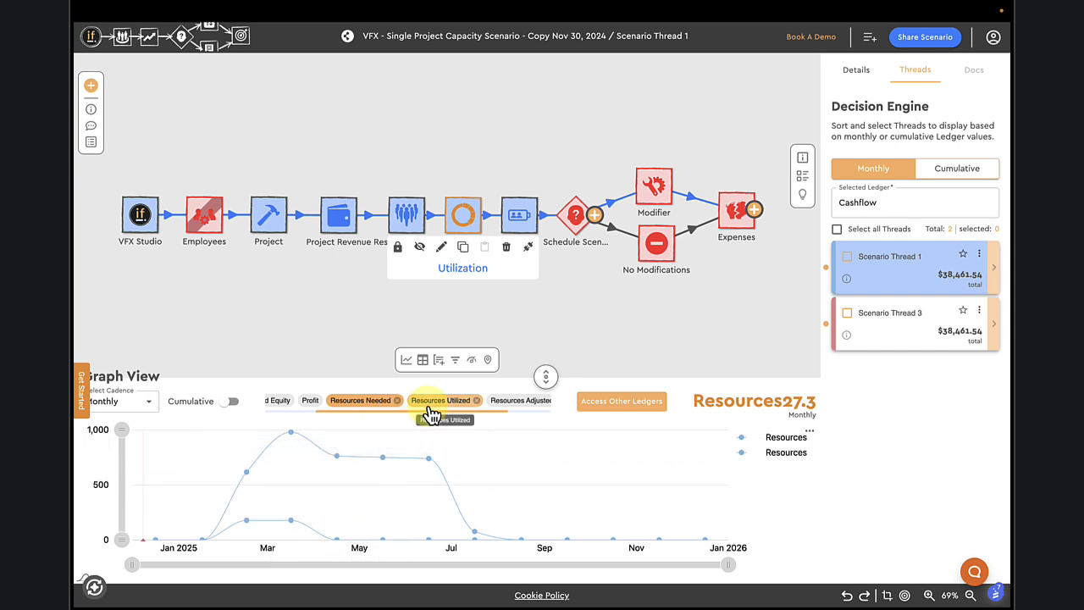
scroll(430, 413, "right", 2)
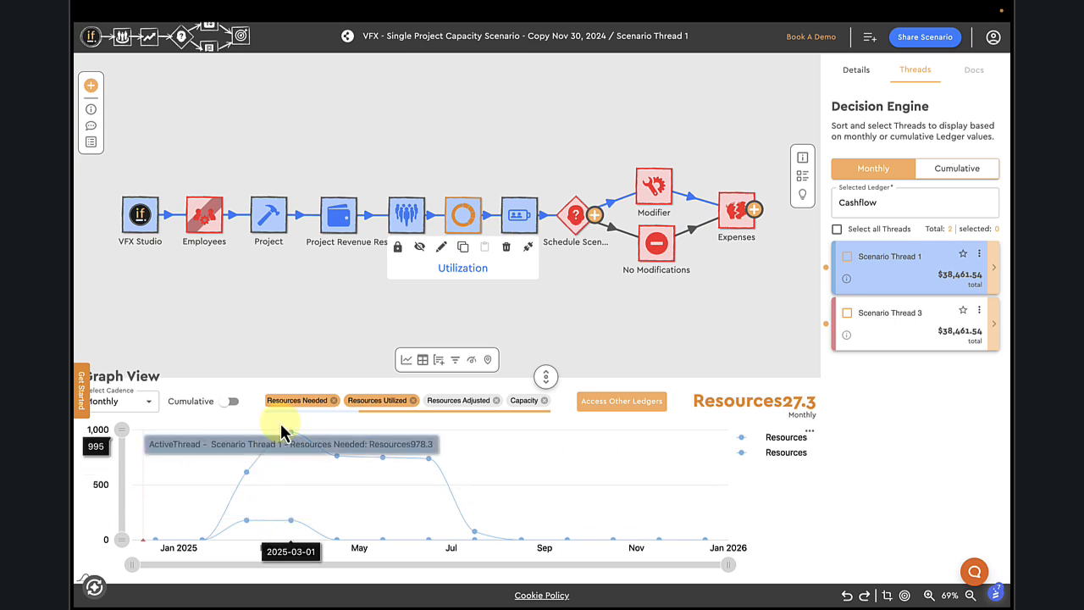
left_click(465, 403)
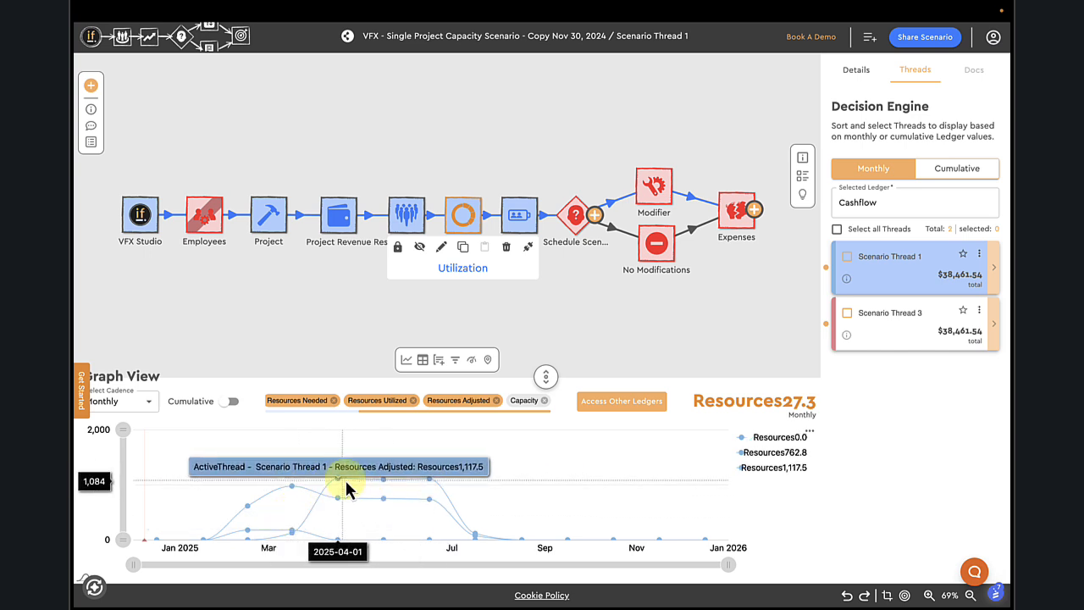
left_click(528, 405)
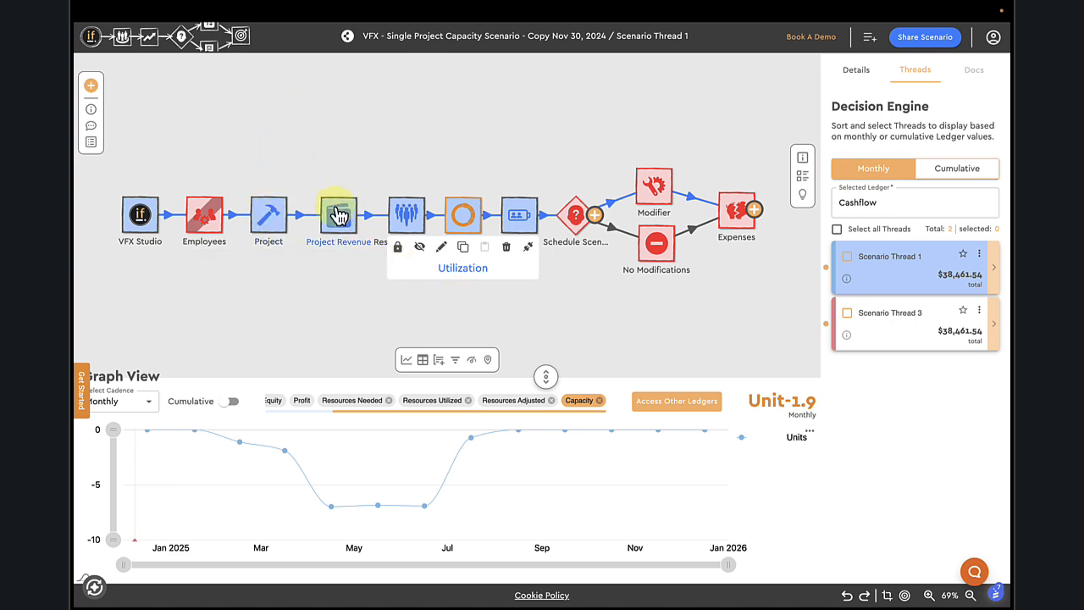
Examine the event flow from Project Revenue through Capacity, including the descriptions of the schedule decision and Modifier events
mouse_move(338, 216)
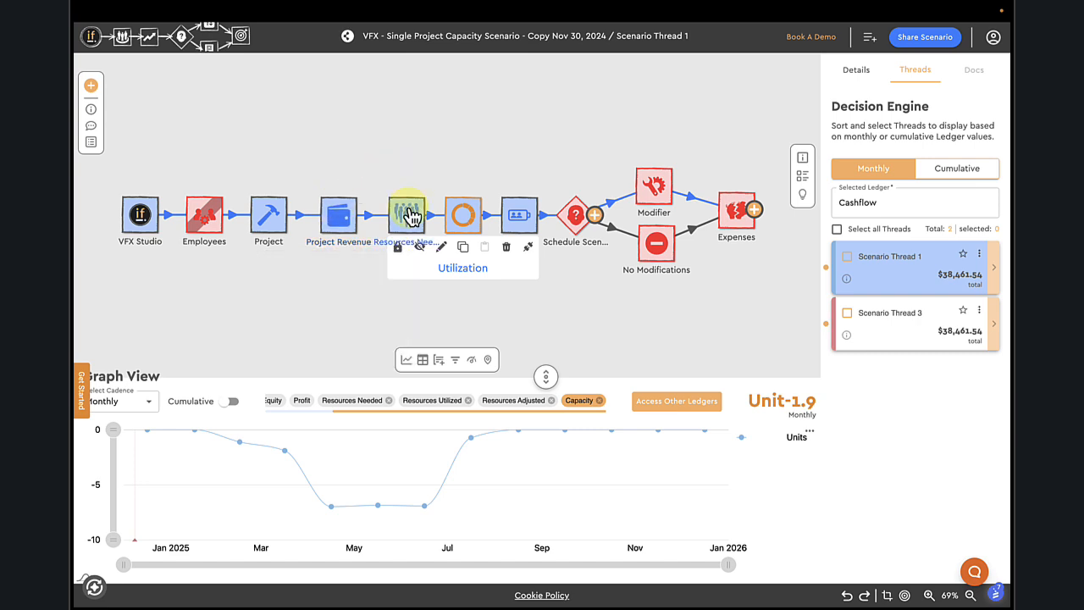
mouse_move(411, 216)
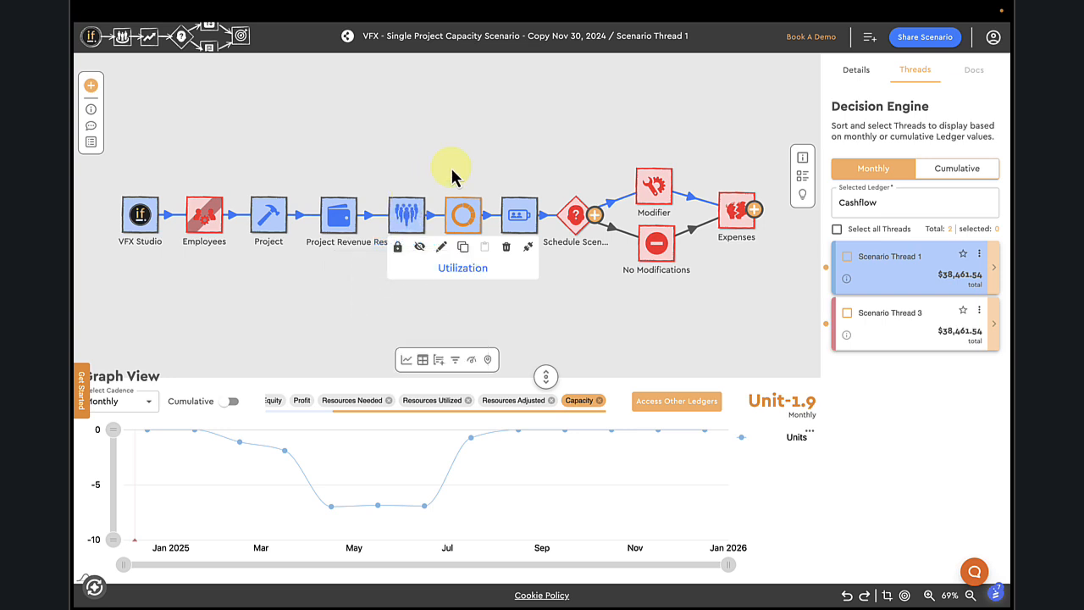
mouse_move(464, 219)
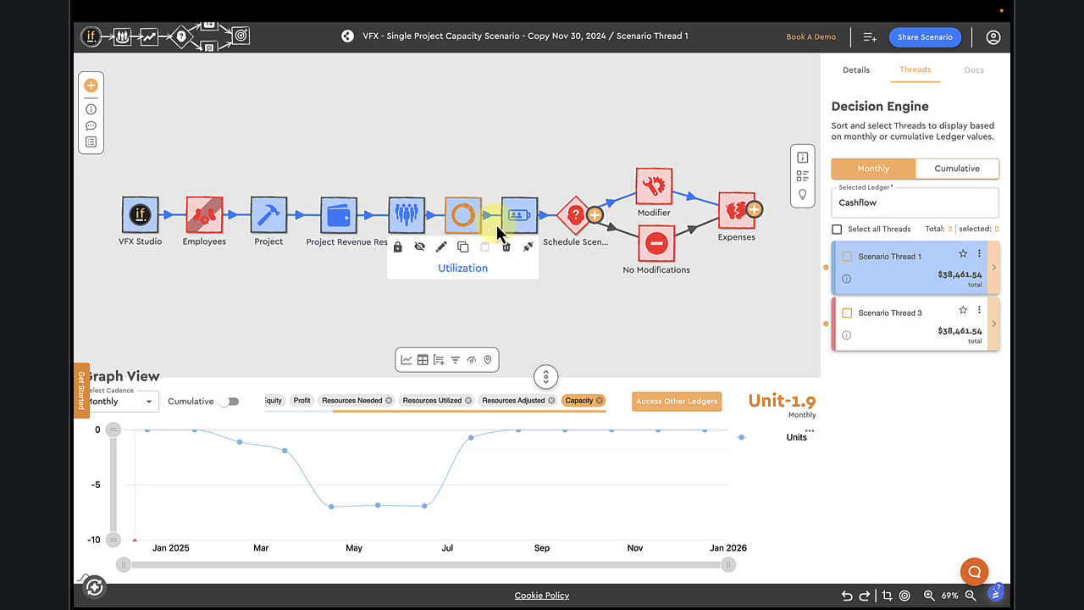
mouse_move(520, 228)
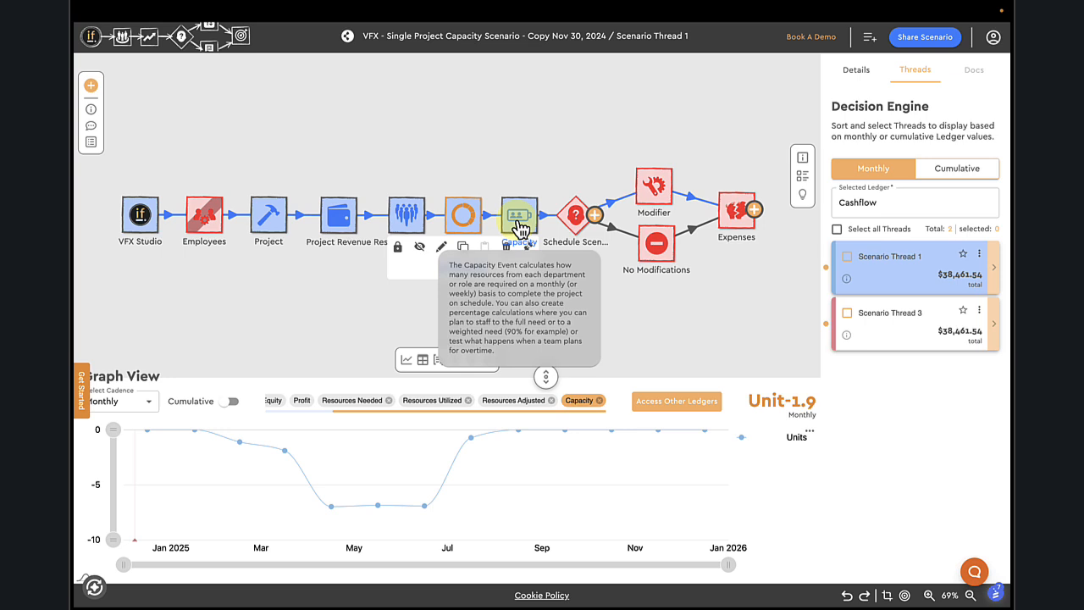
left_click(566, 116)
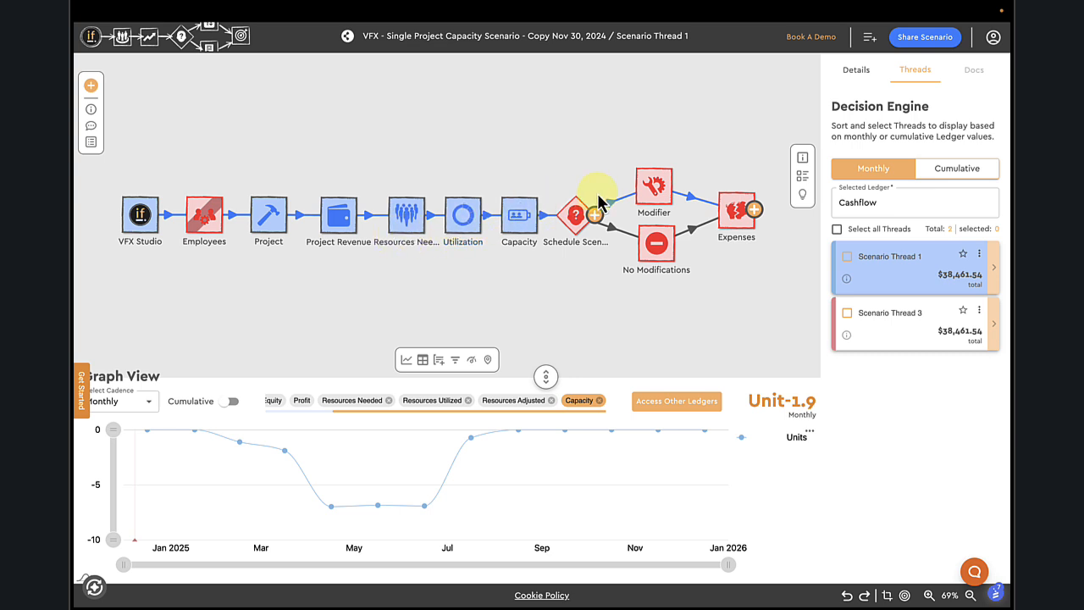
mouse_move(580, 225)
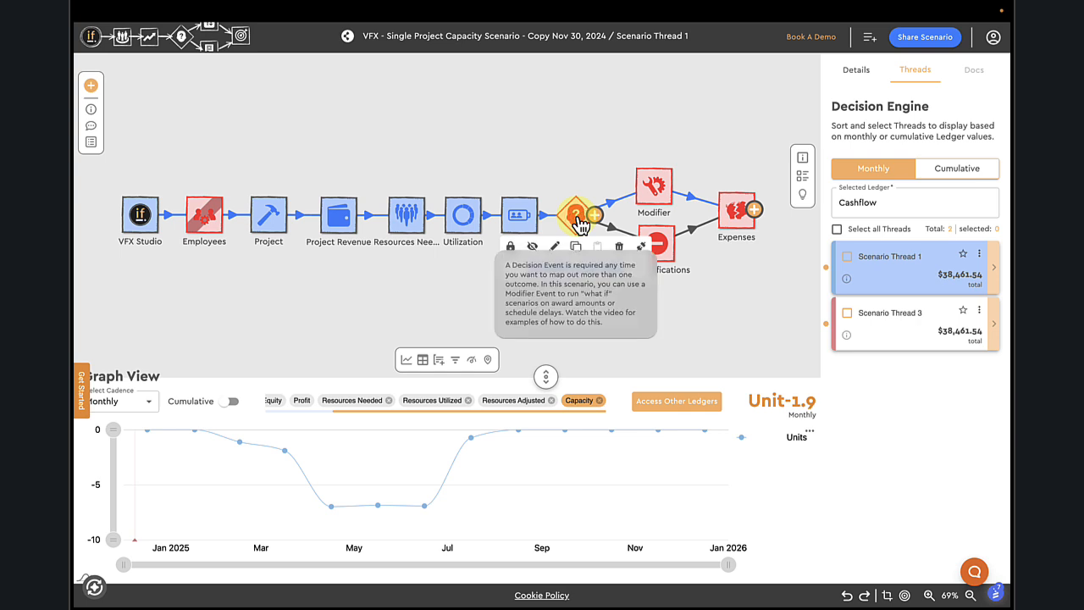
left_click(578, 217)
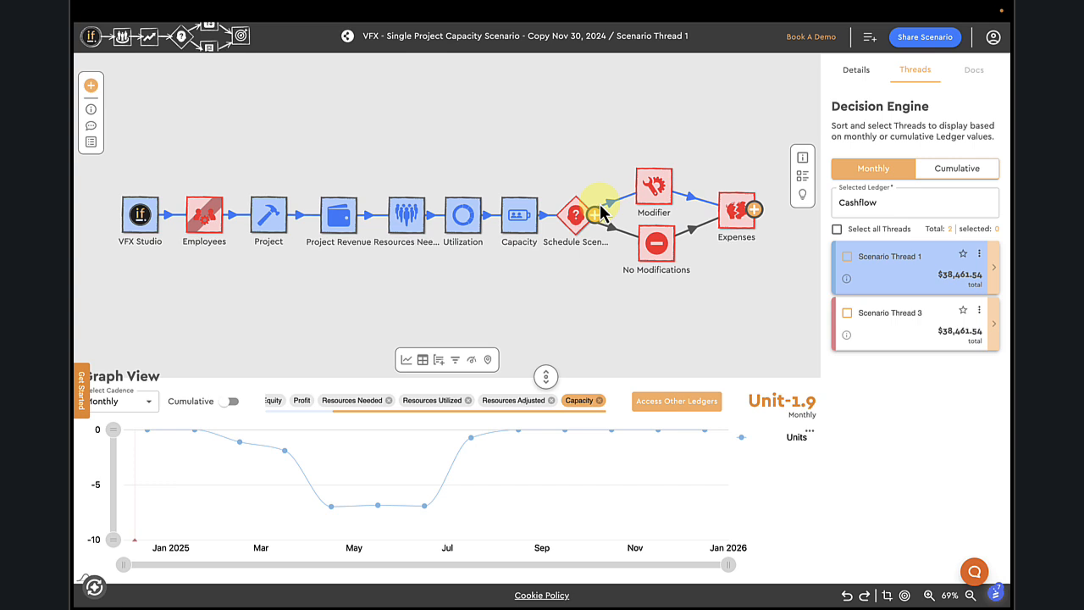
mouse_move(656, 188)
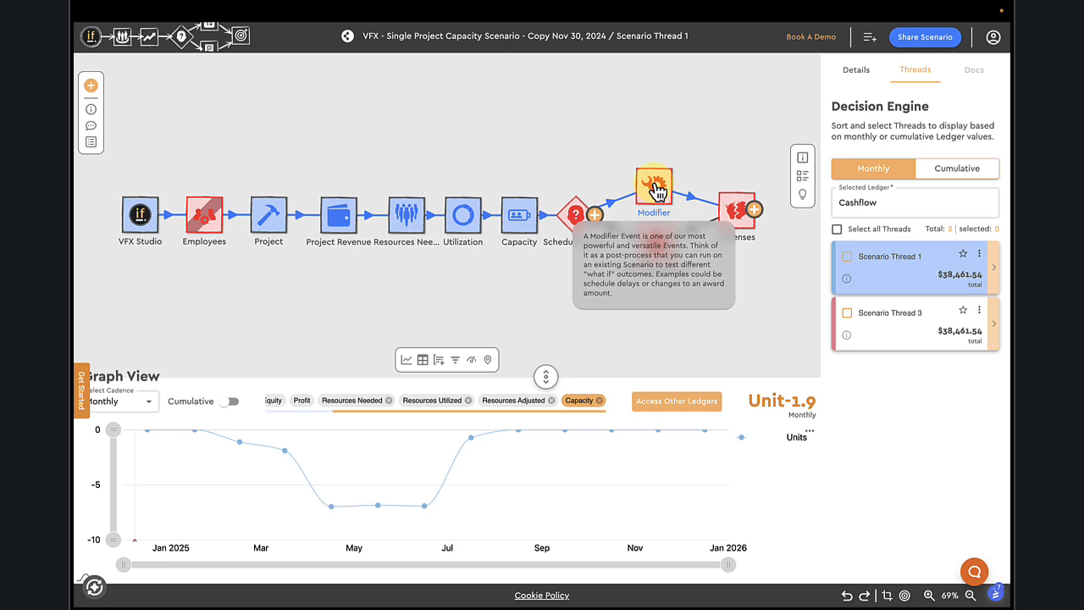
Open the Project Revenue event to check the Bid Pack 1 amount and dates, and close it without changes
left_click(338, 212)
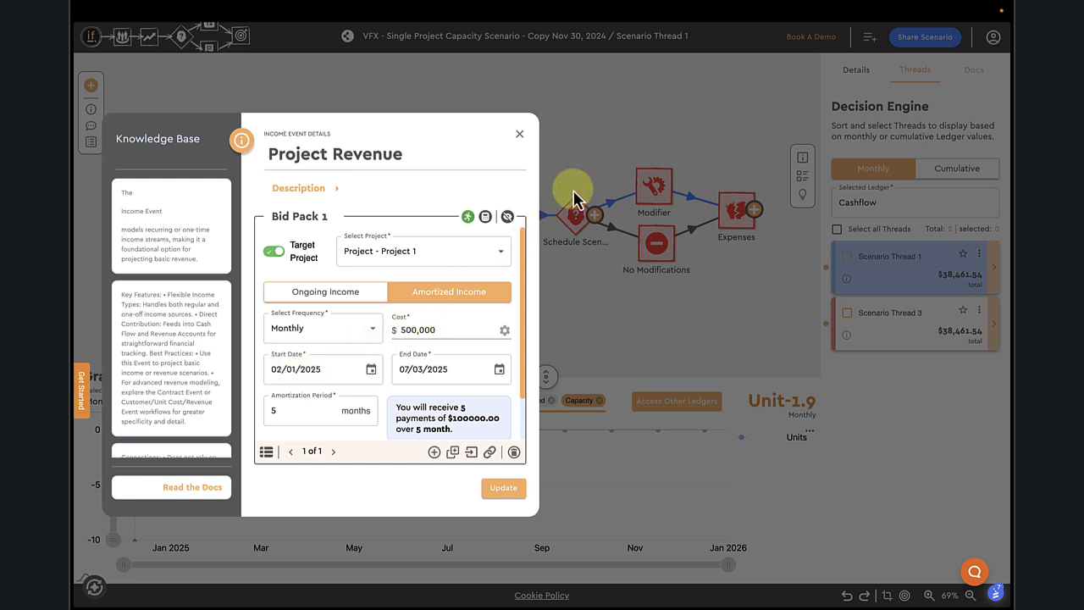
left_click(587, 169)
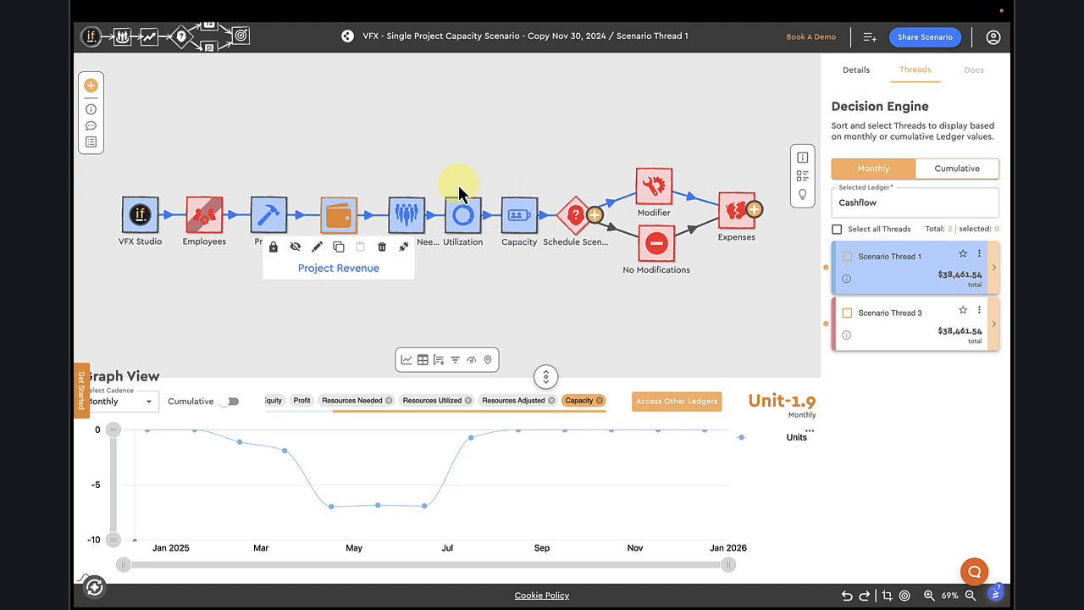
mouse_move(343, 225)
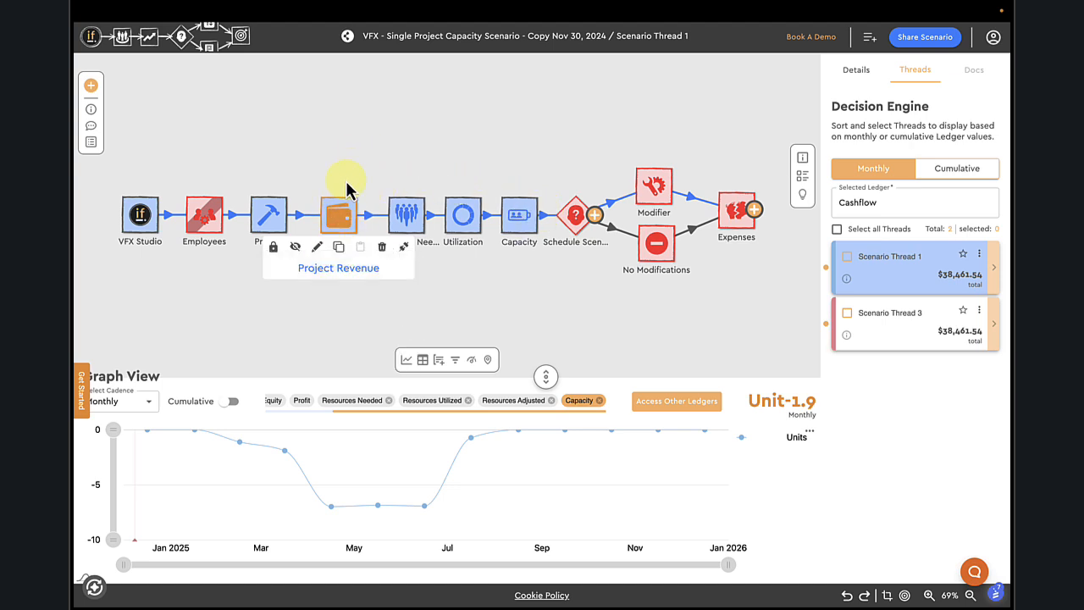
left_click(397, 119)
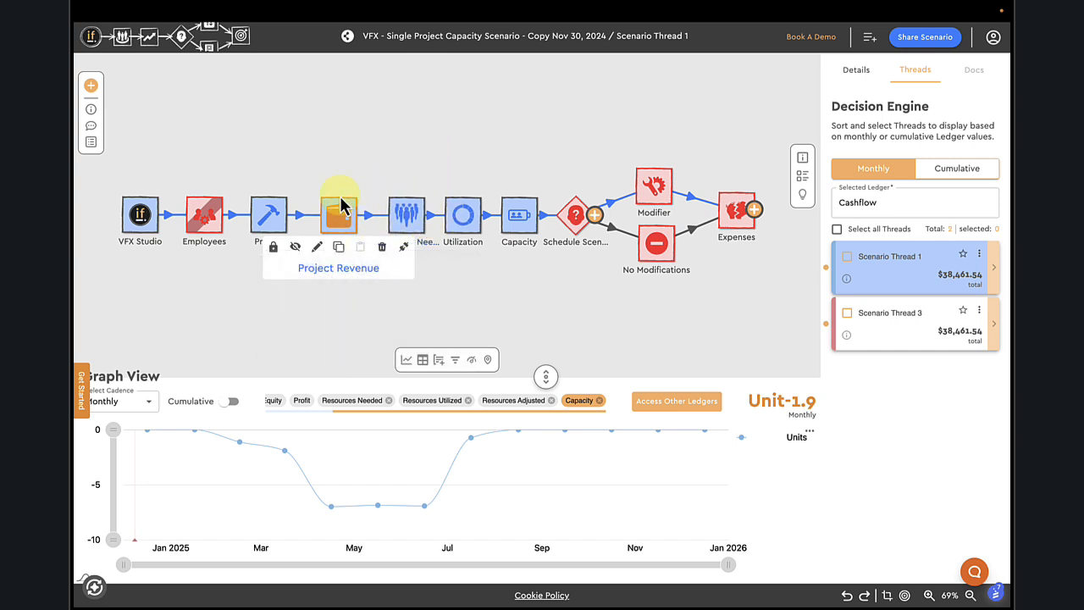
mouse_move(345, 222)
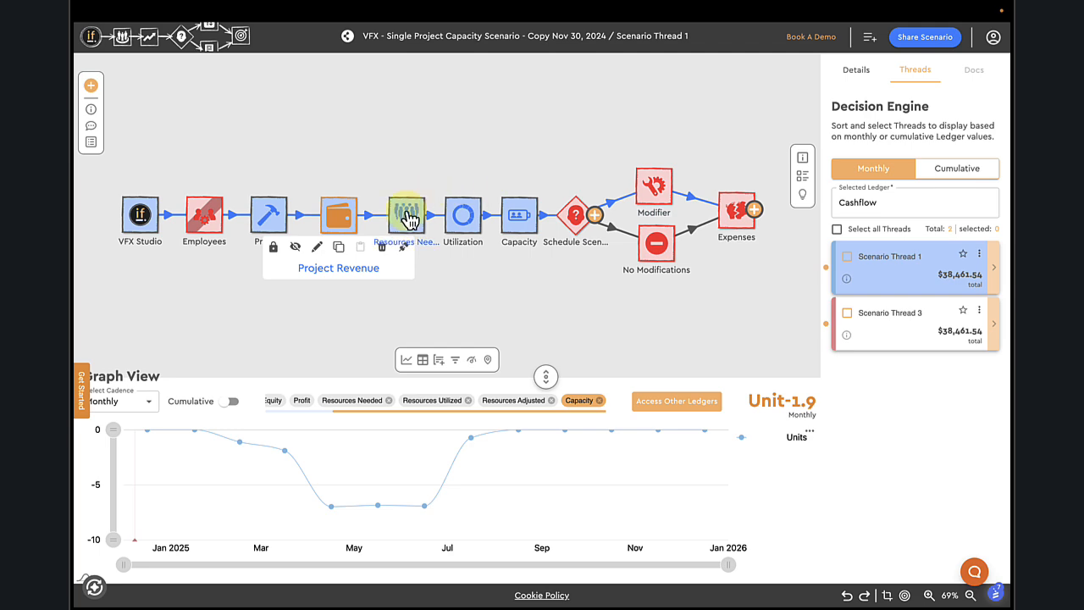
mouse_move(409, 218)
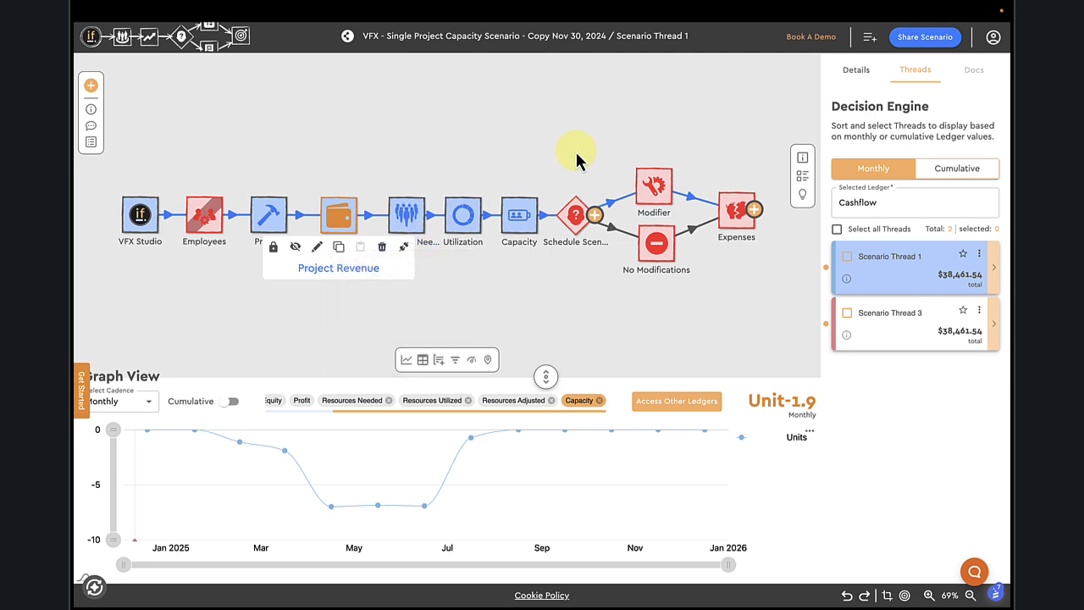
Open the Modifier event, name its record 3 Month Push, and target the Income event Project Revenue
left_click(663, 190)
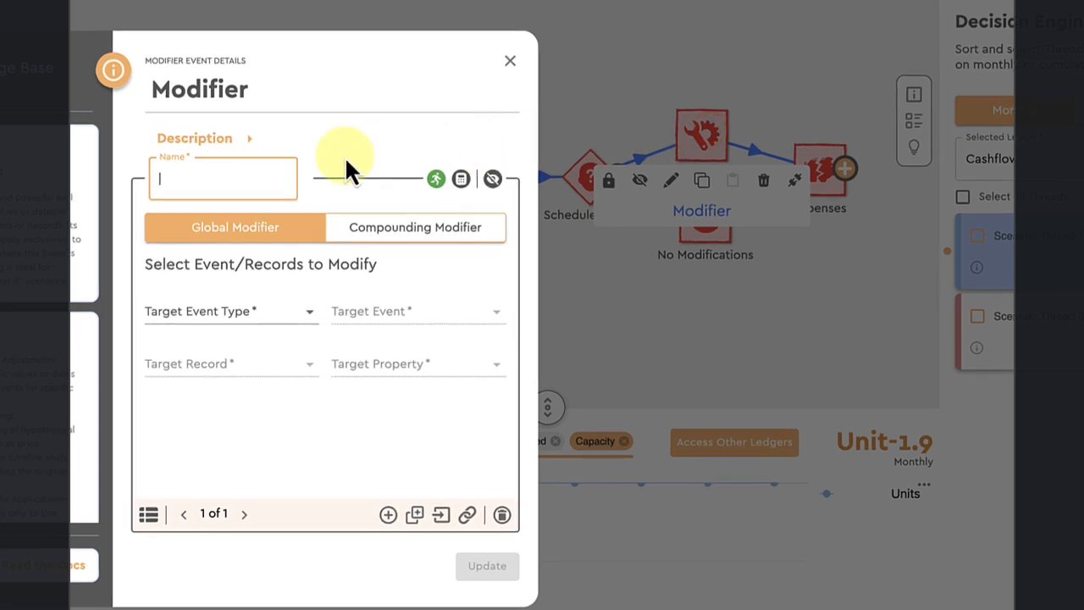
type("3 Month Push")
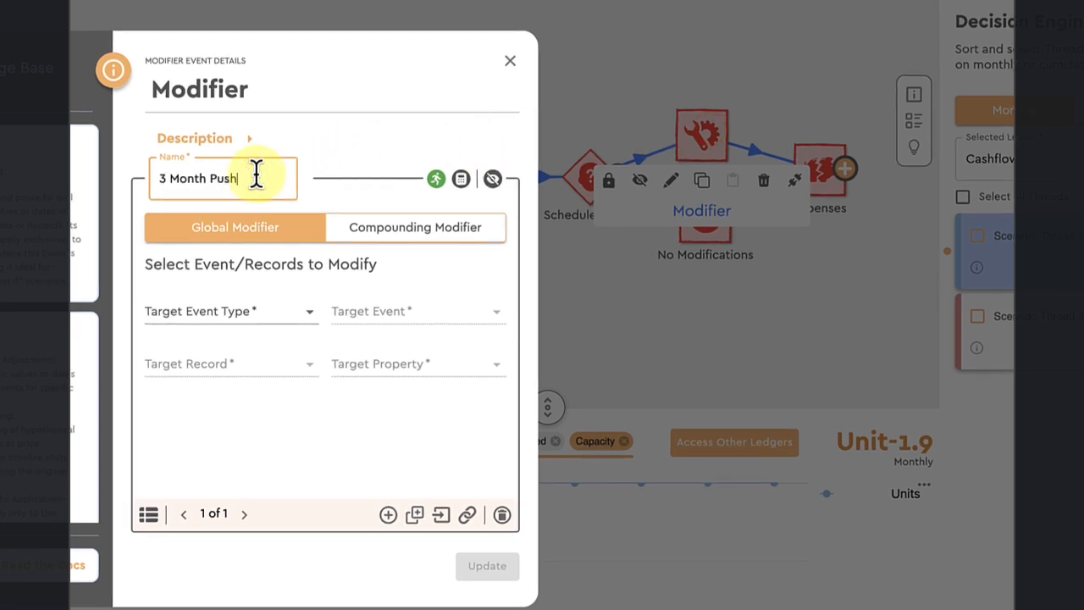
left_click(306, 311)
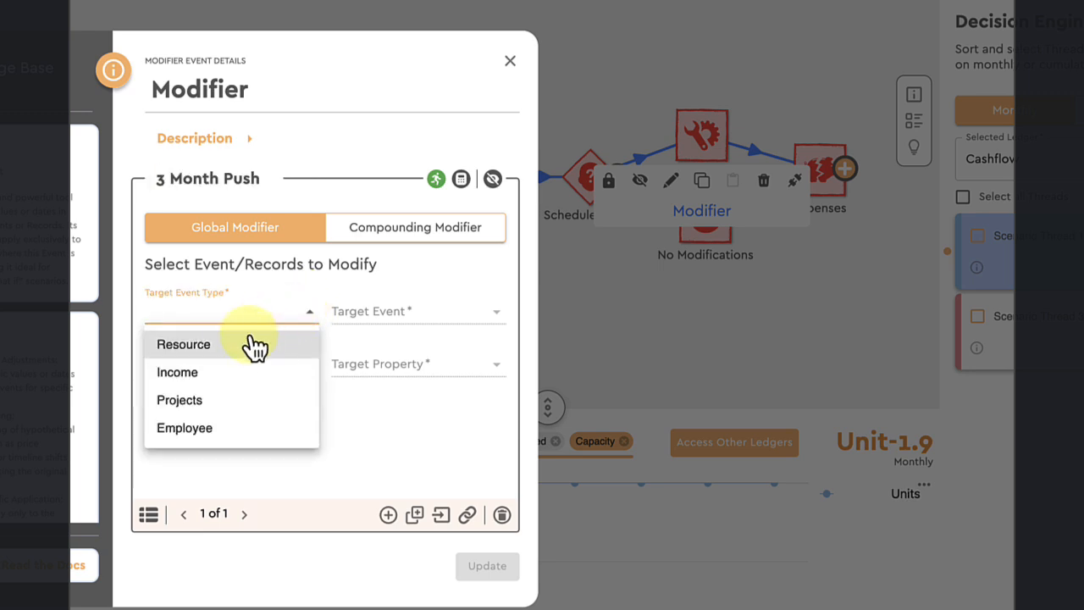
left_click(194, 381)
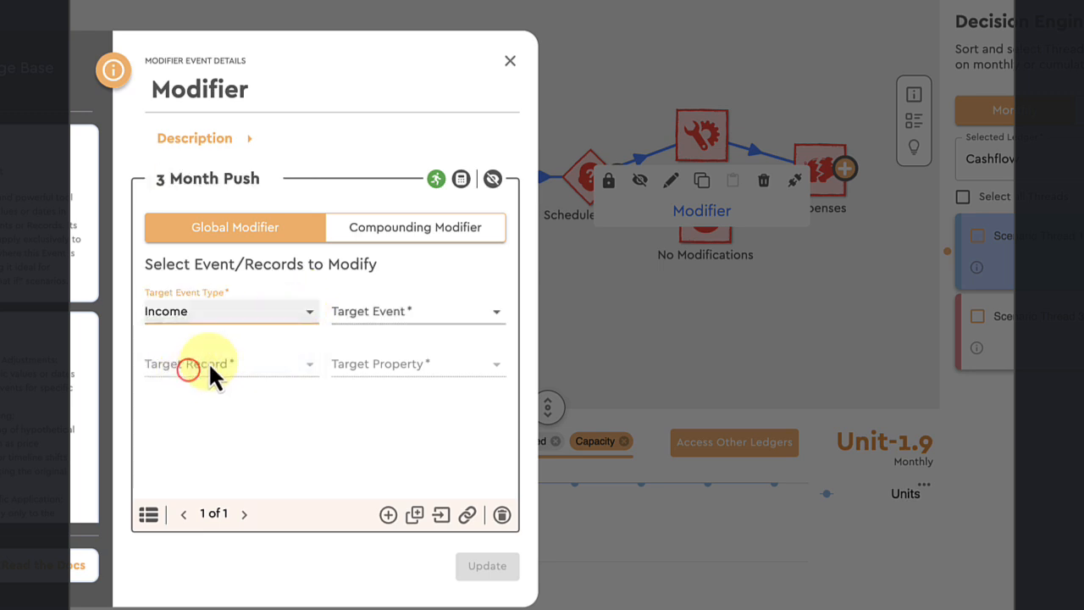
left_click(385, 319)
left_click(378, 343)
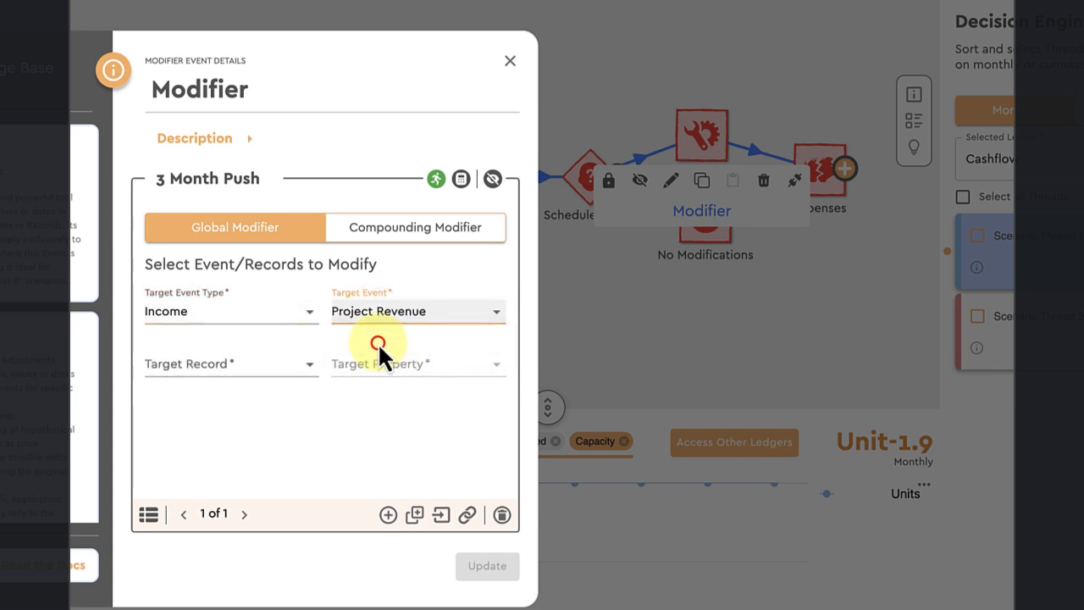
Set the modifier's target record to Bid Pack 1 and its target property to Income Start - 2025-02-01
left_click(307, 364)
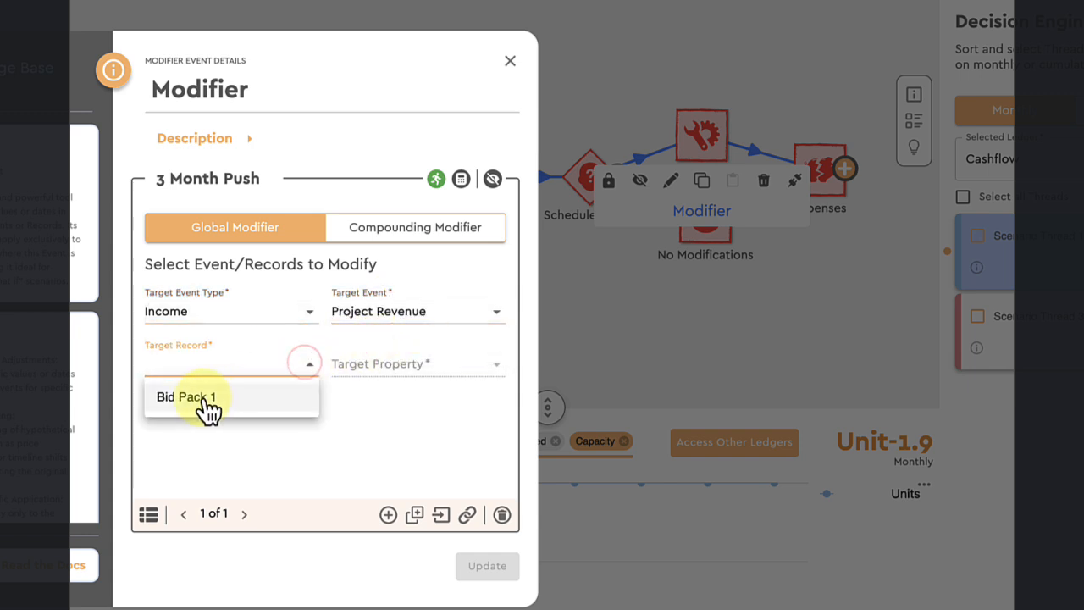
left_click(204, 399)
left_click(421, 361)
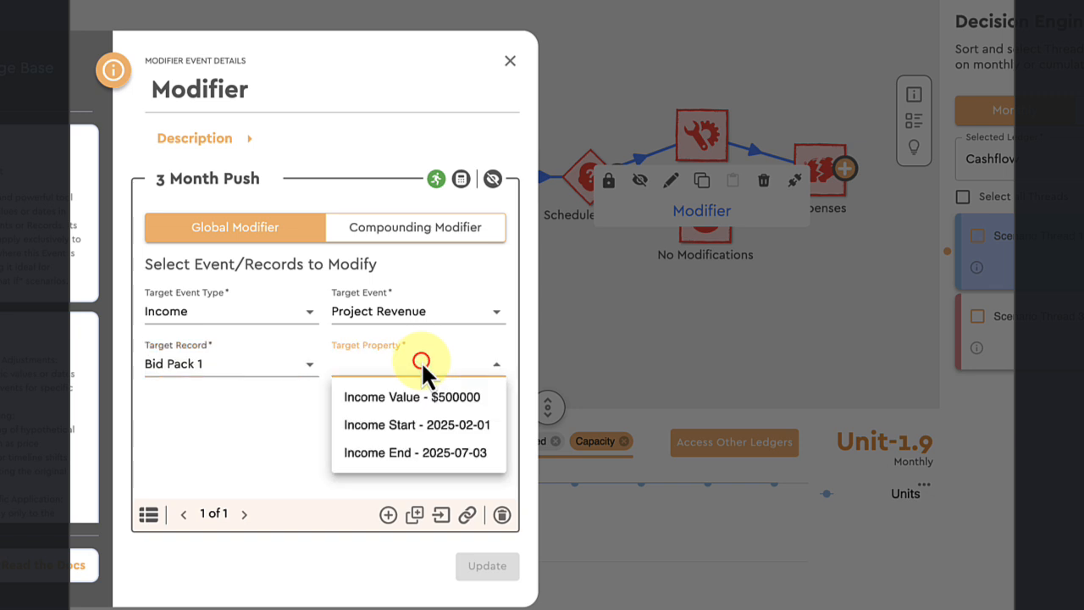
left_click(423, 426)
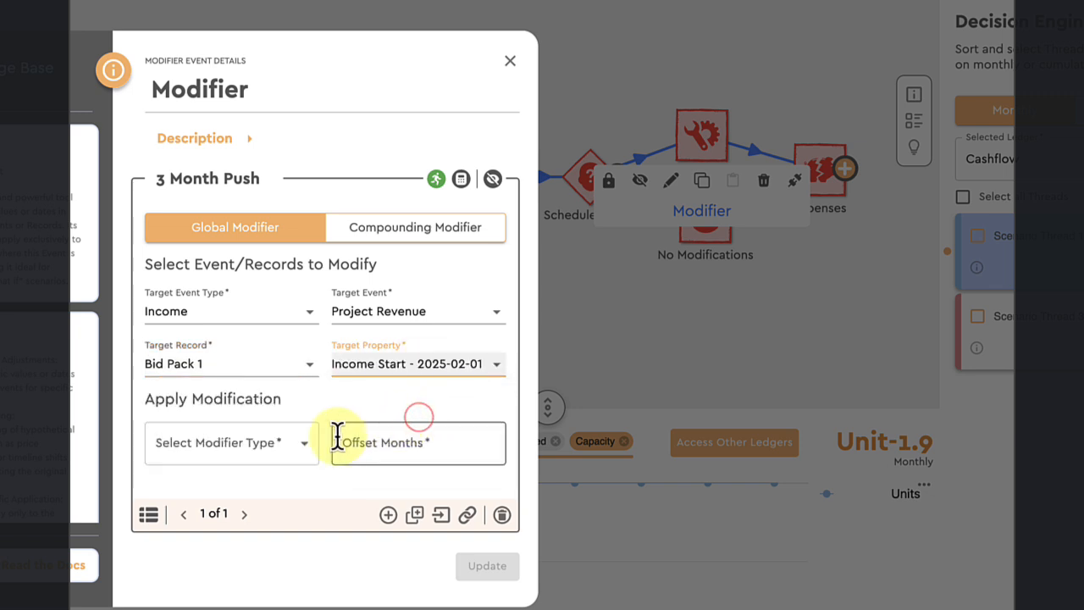
Apply an Offset Date Range modification of 3 months, save the Modifier event, and recalculate the scenario
left_click(290, 445)
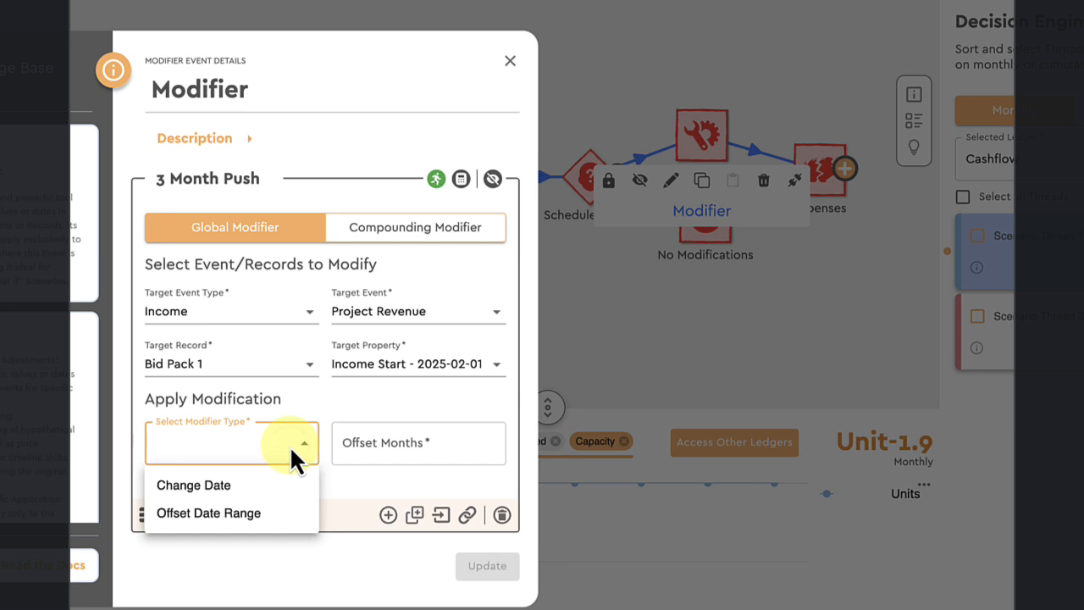
left_click(229, 513)
left_click(358, 452)
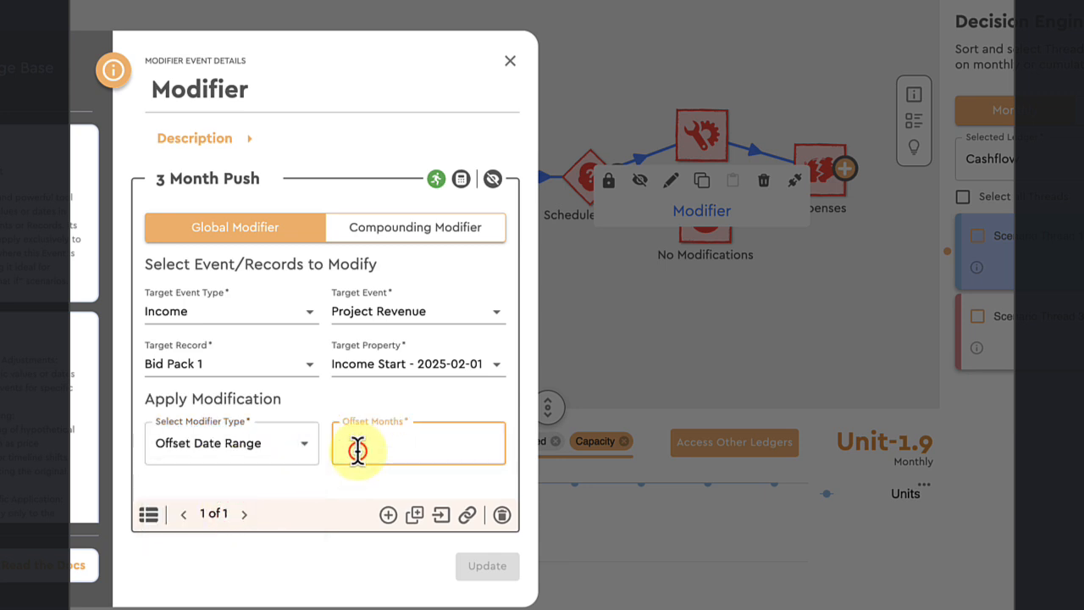
type("3")
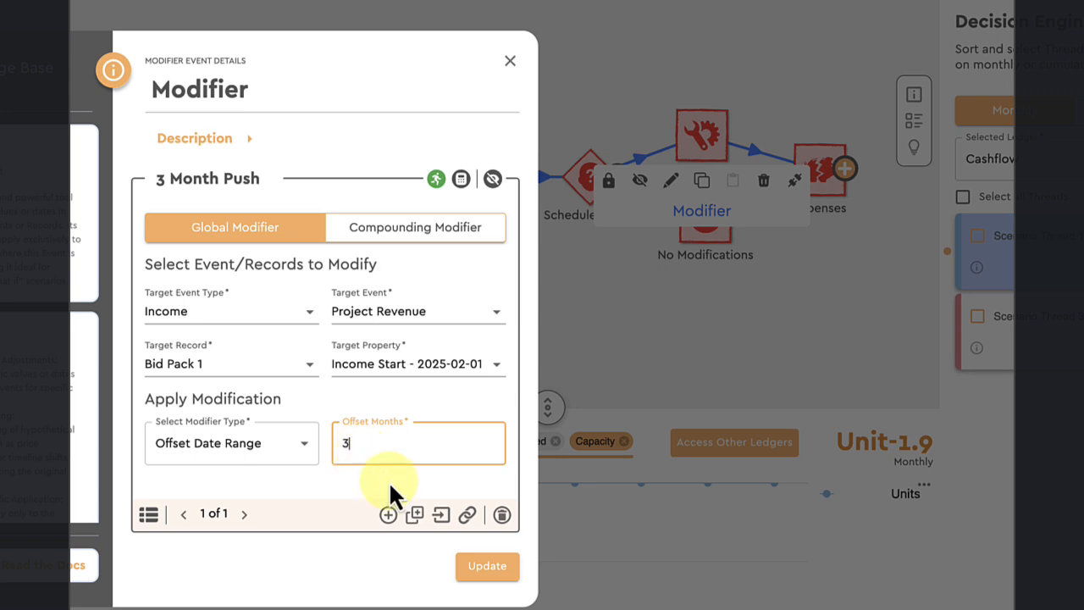
left_click(487, 572)
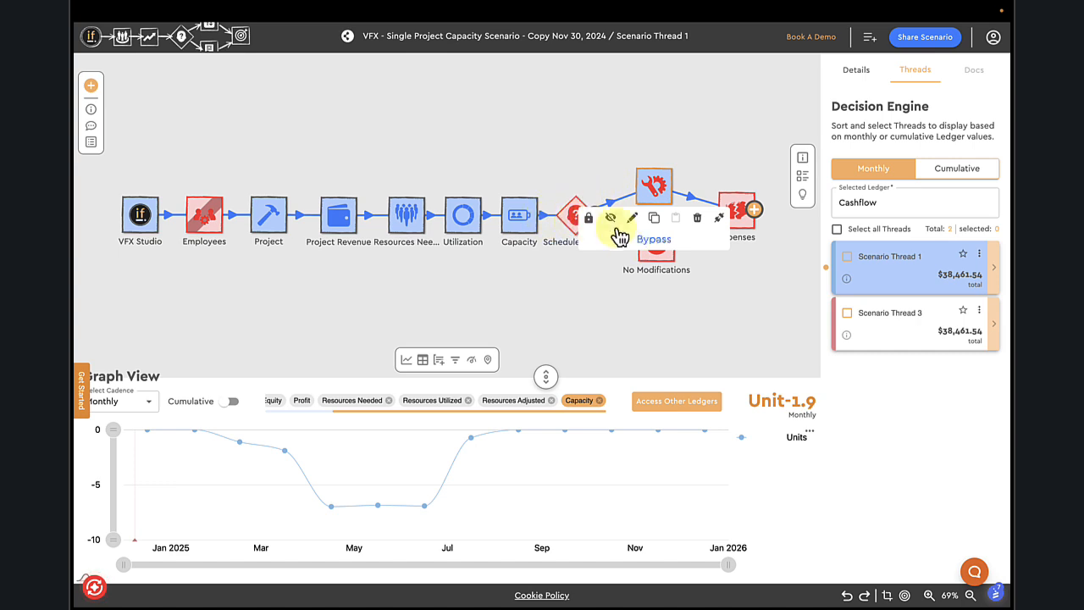
mouse_move(669, 262)
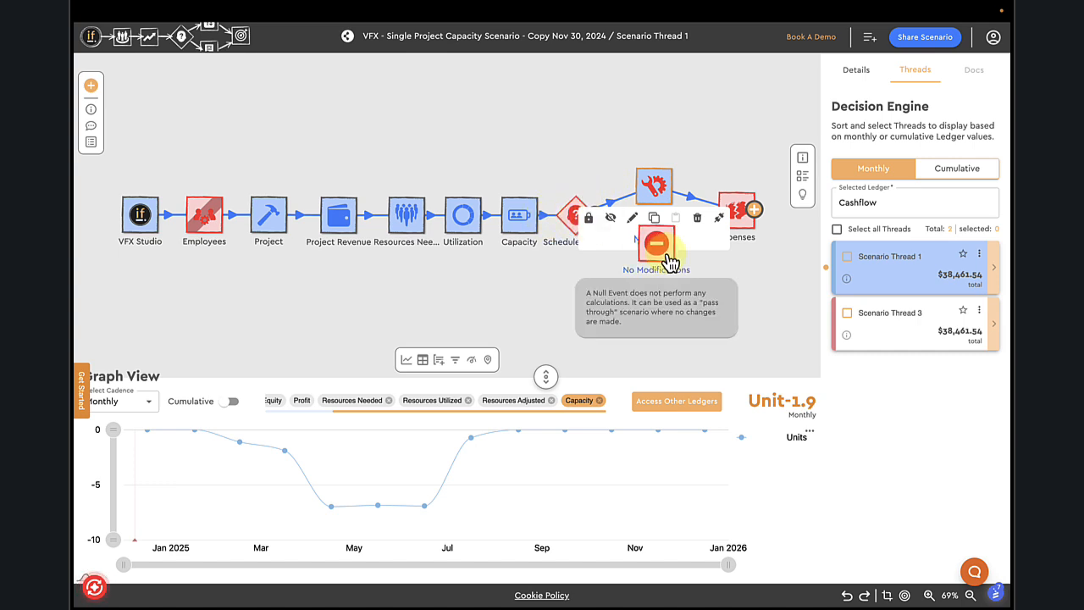
left_click(94, 587)
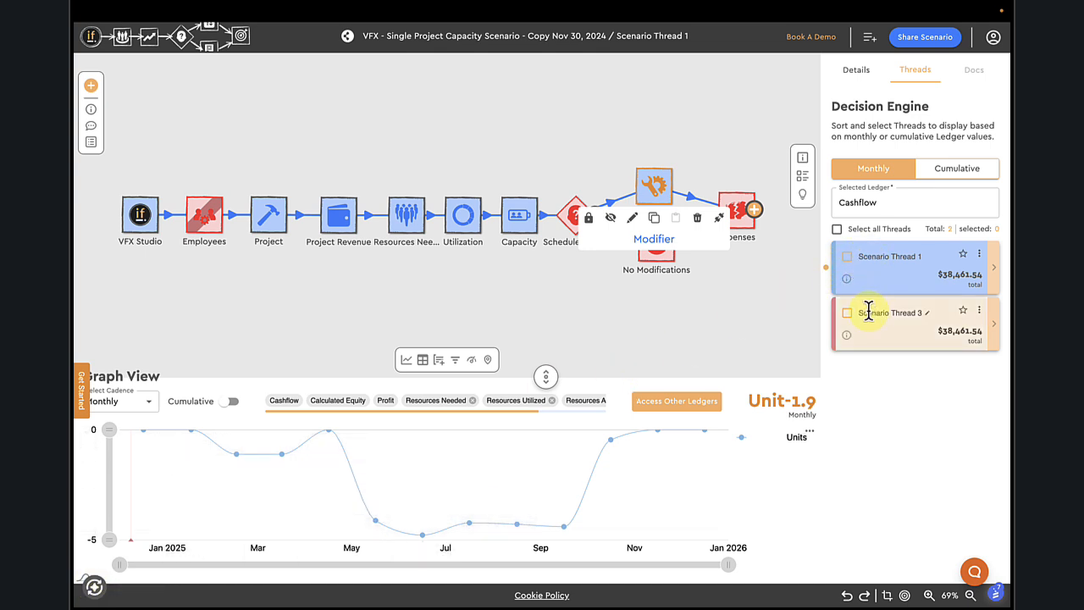
Plot the Resources Needed ledger for all scenario threads to compare the delayed schedule with the unmodified one
left_click(438, 403)
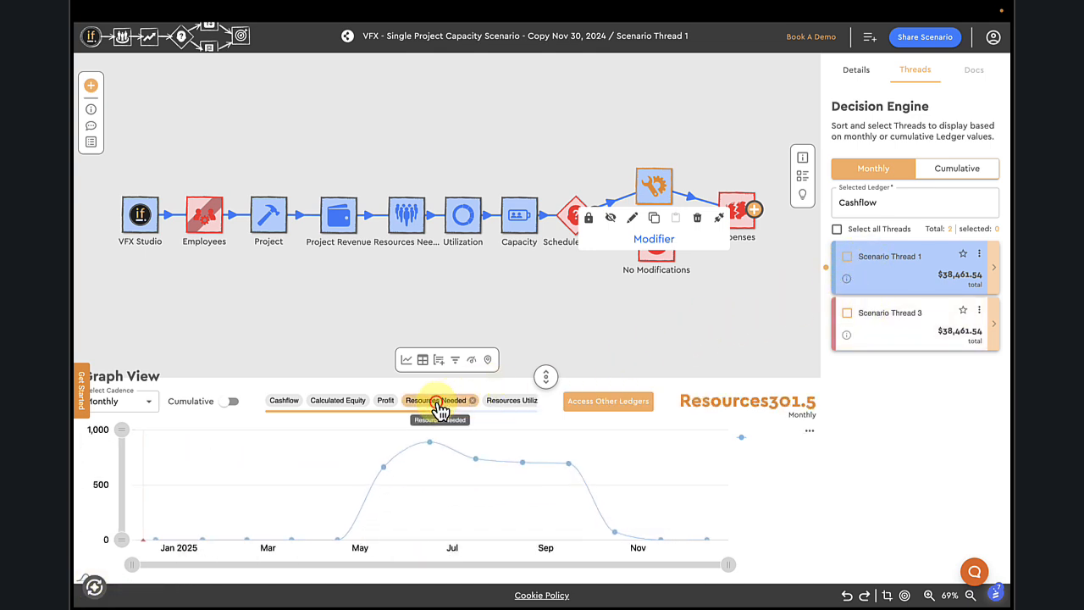
left_click(837, 229)
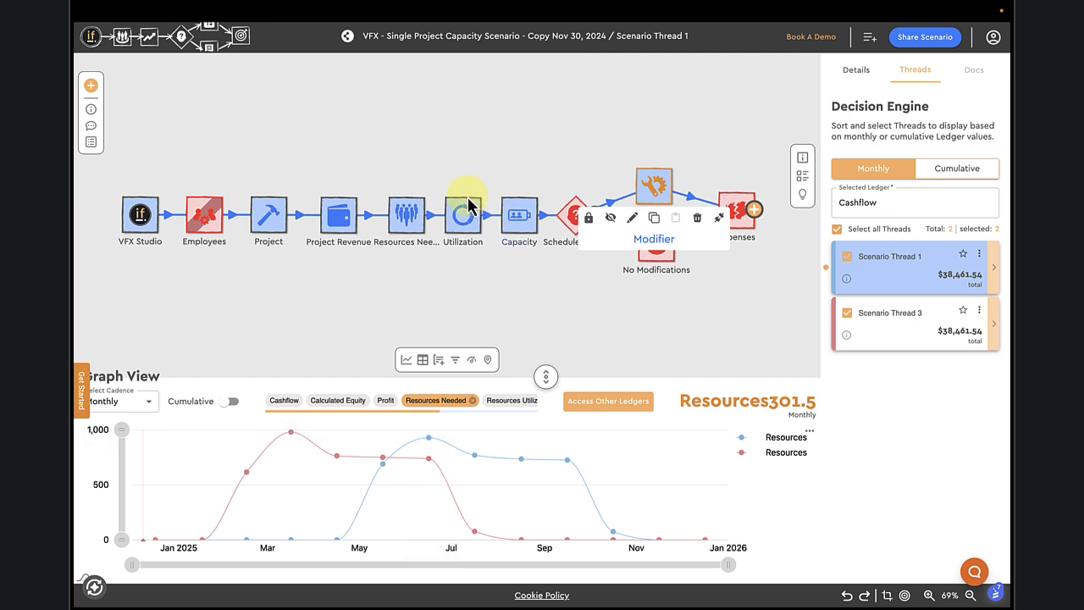
mouse_move(428, 240)
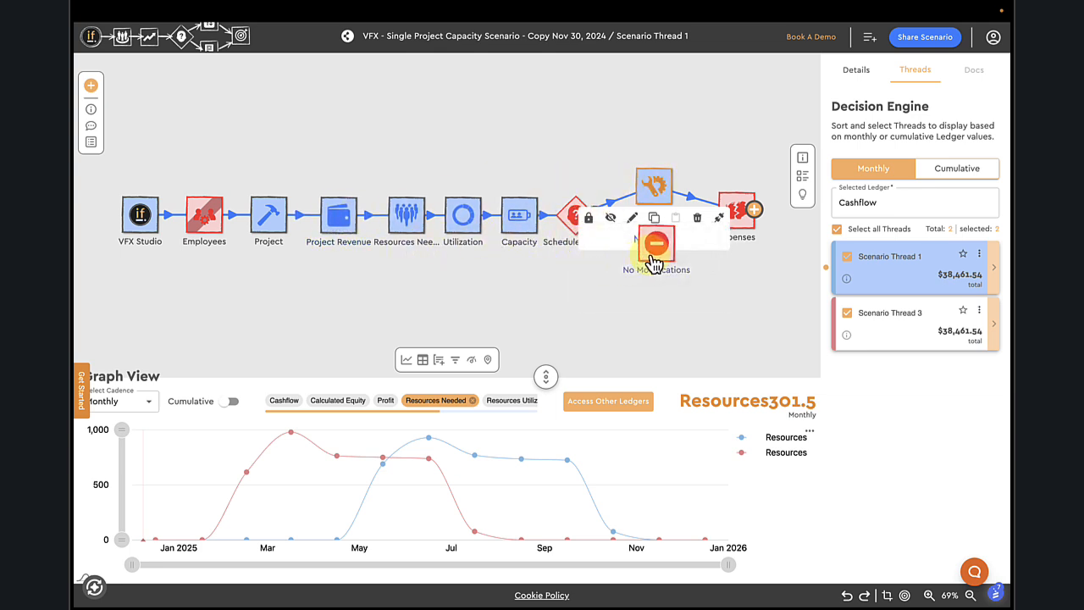
mouse_move(655, 265)
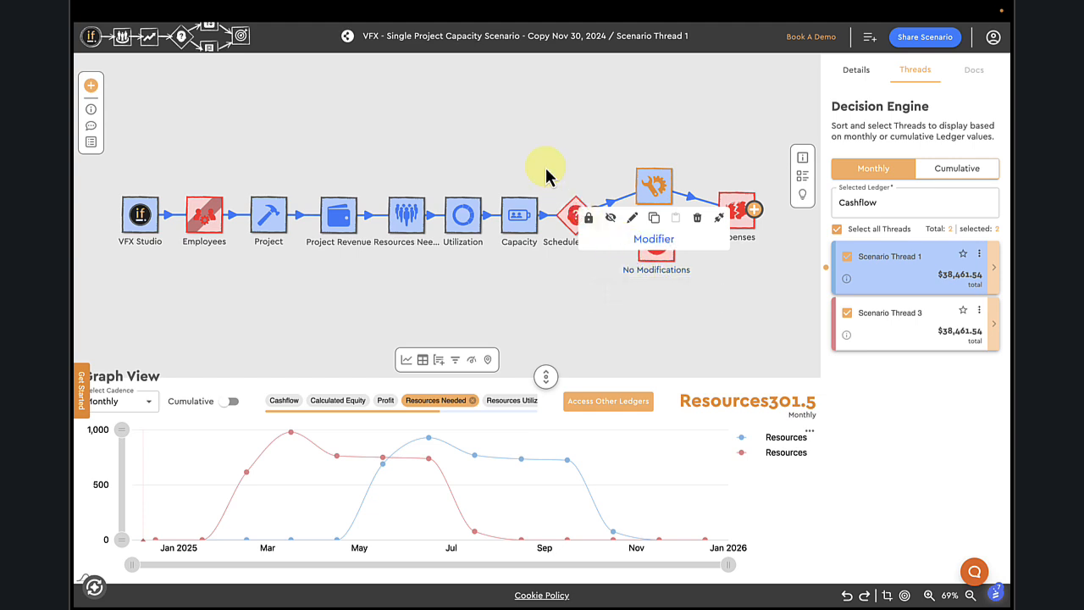
mouse_move(652, 191)
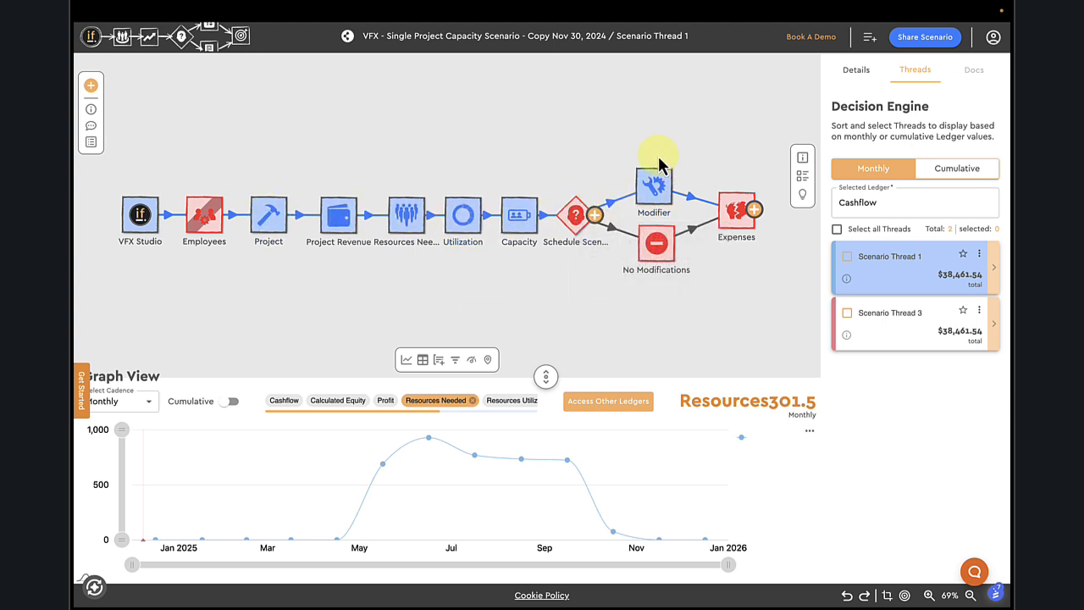
left_click(357, 232)
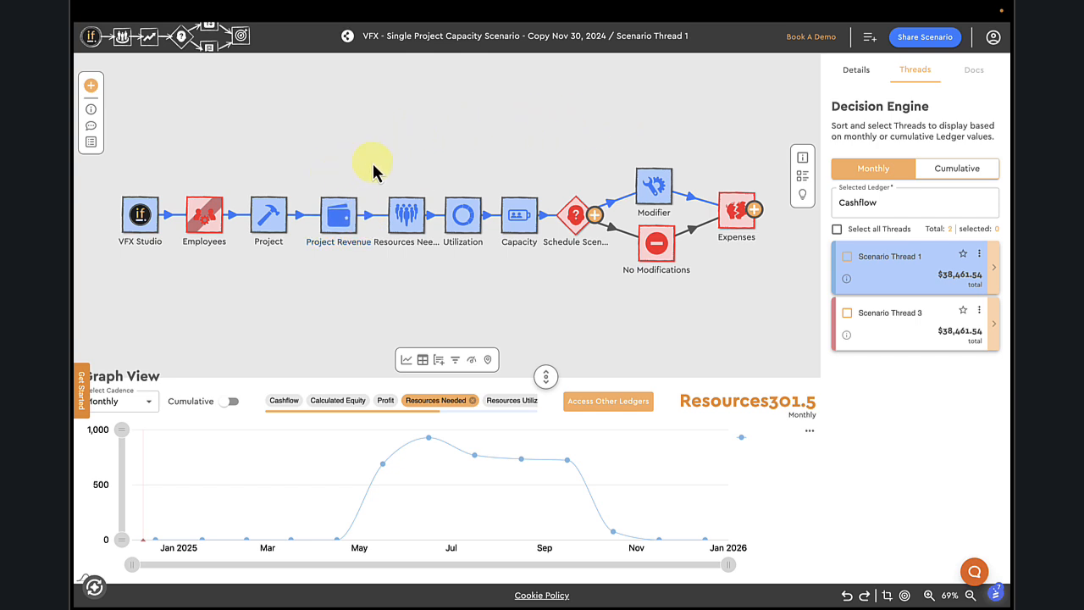
Try giving the Project event a custom state named Potential with a deal probability of 0.8
mouse_move(273, 219)
left_click(271, 217)
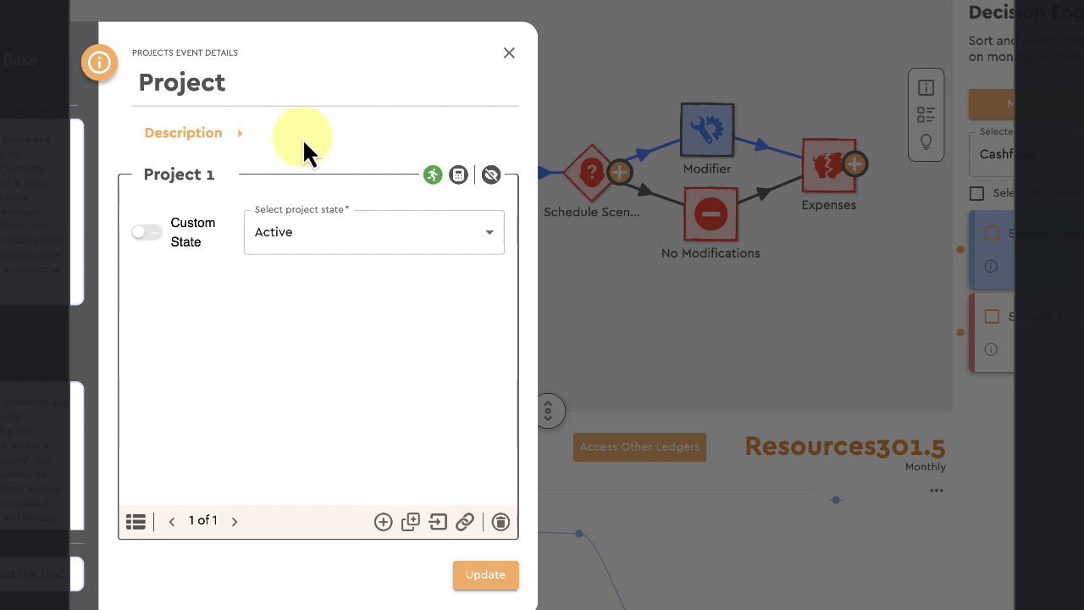
left_click(145, 233)
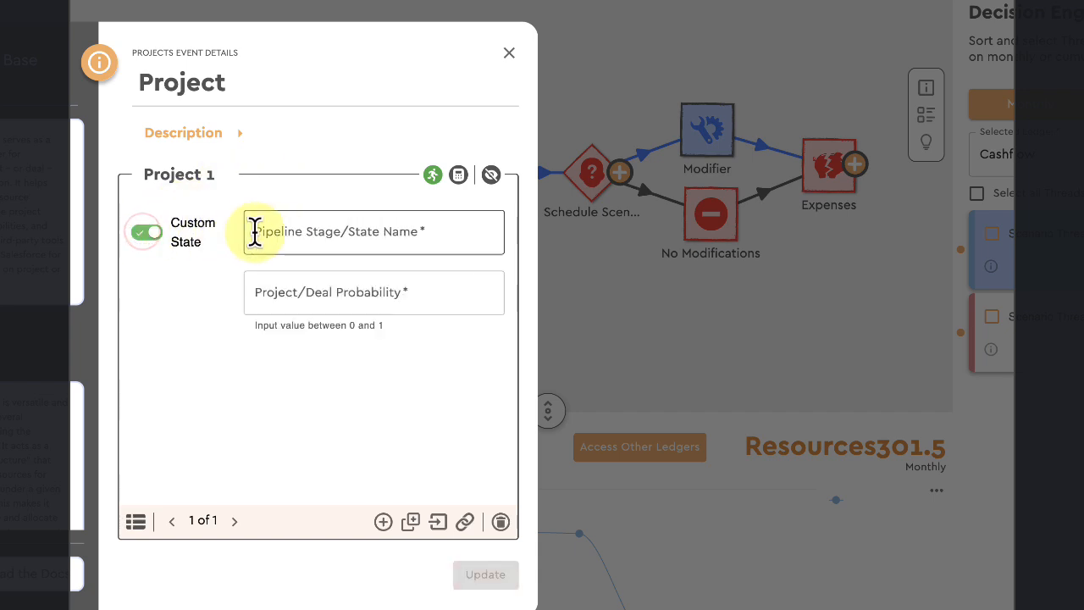
left_click(320, 229)
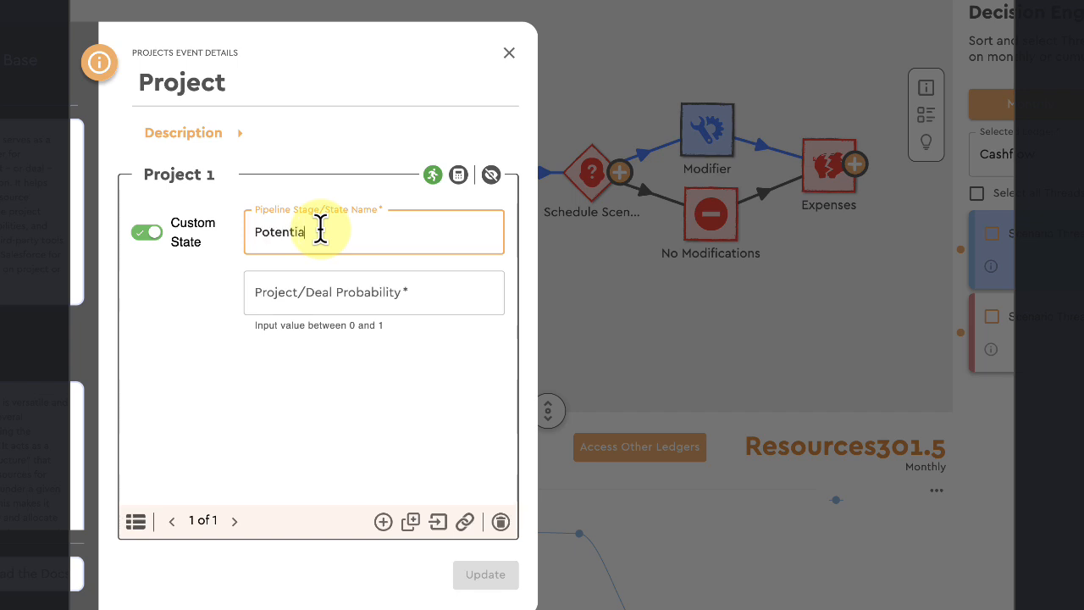
left_click(382, 298)
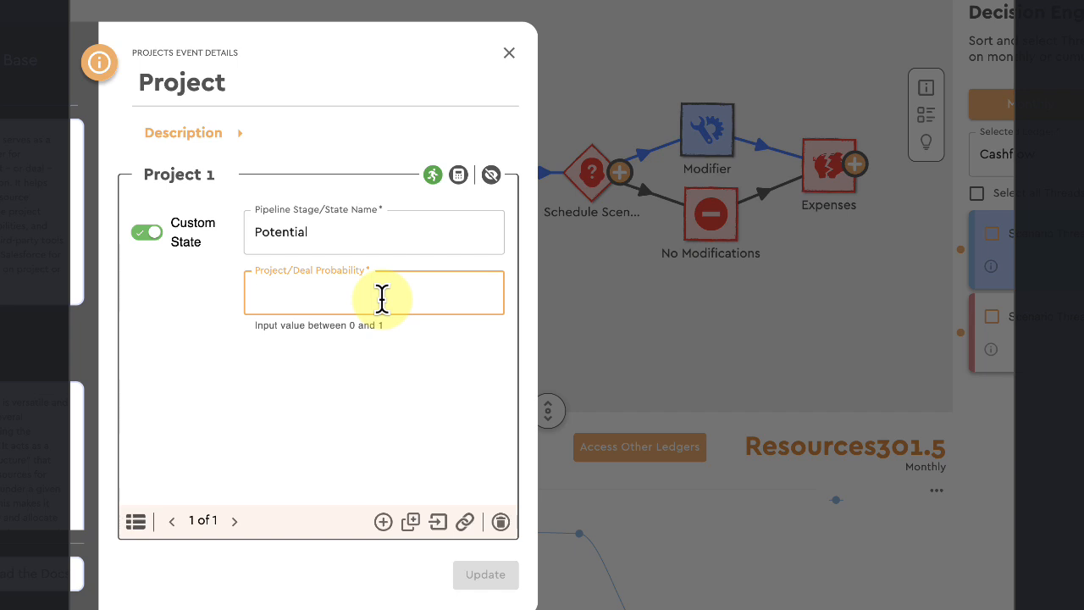
type(".8")
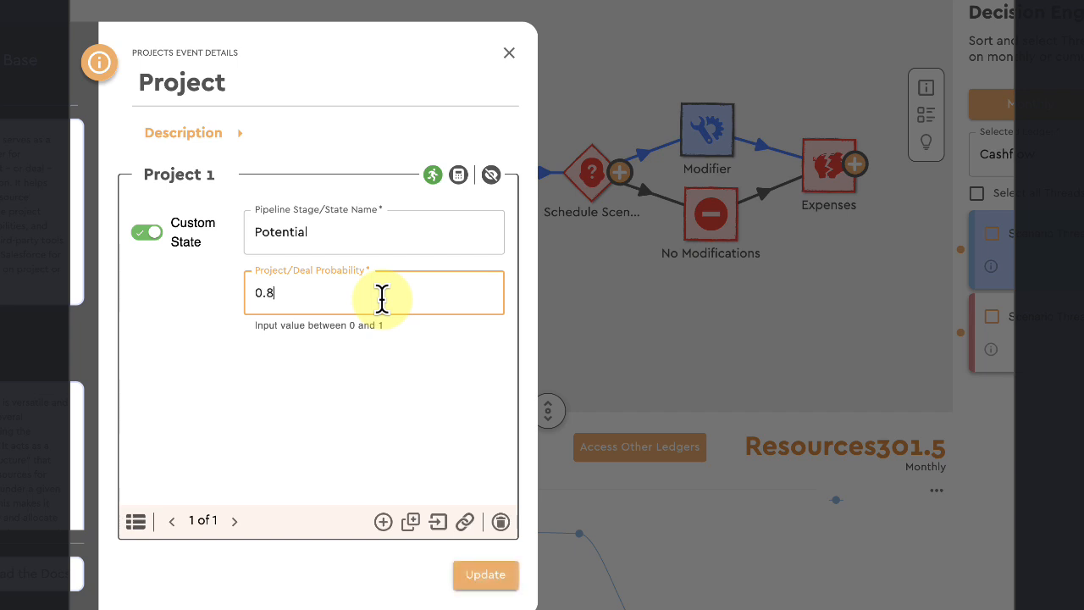
left_click(457, 387)
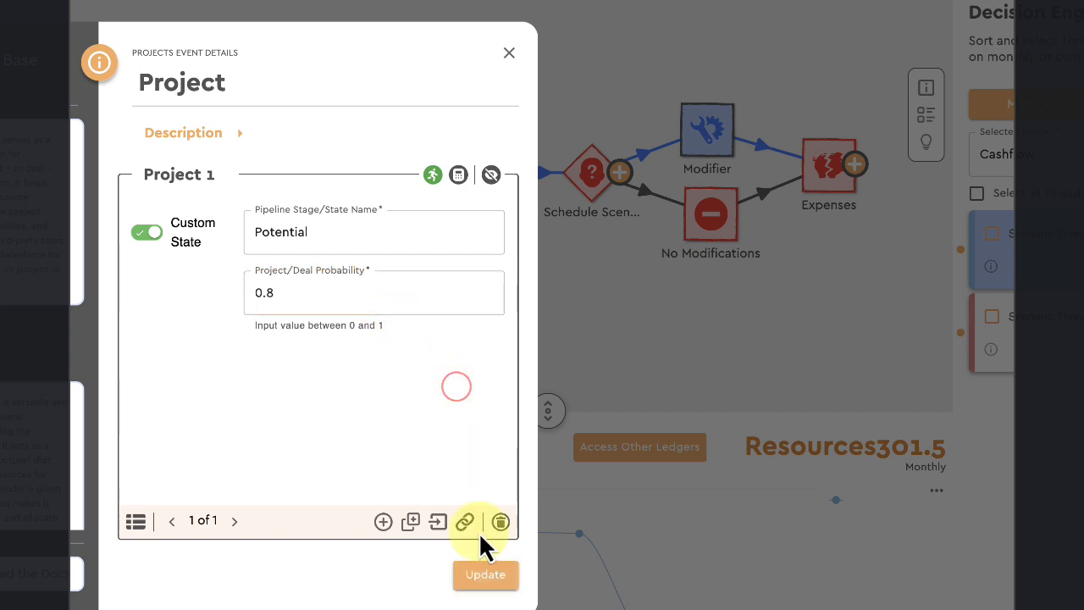
left_click(486, 578)
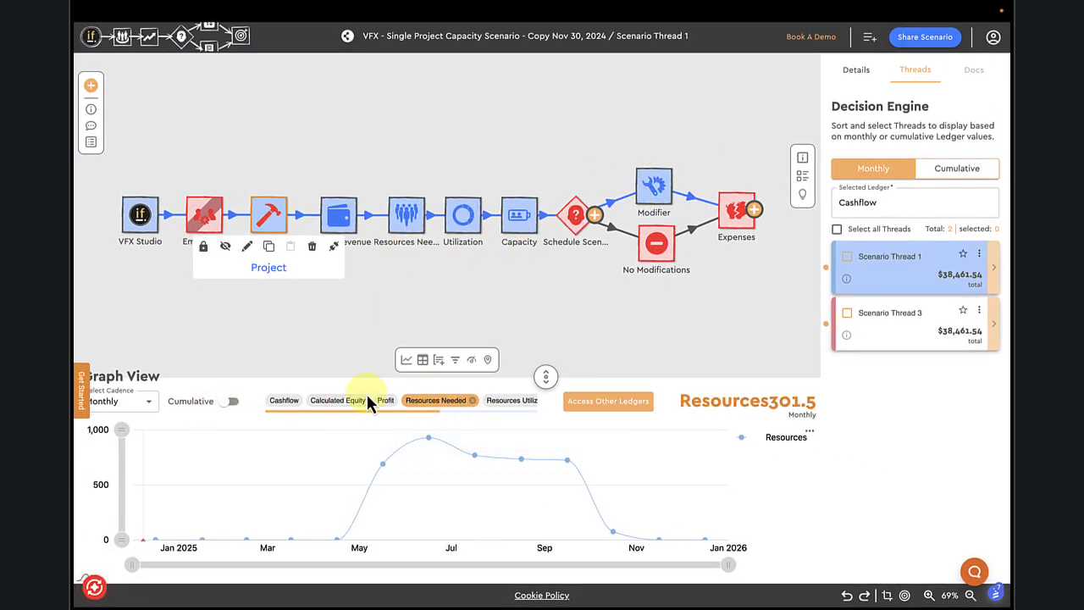
Switch the Resources Needed graph to cumulative values and recalculate the scenario
left_click(232, 404)
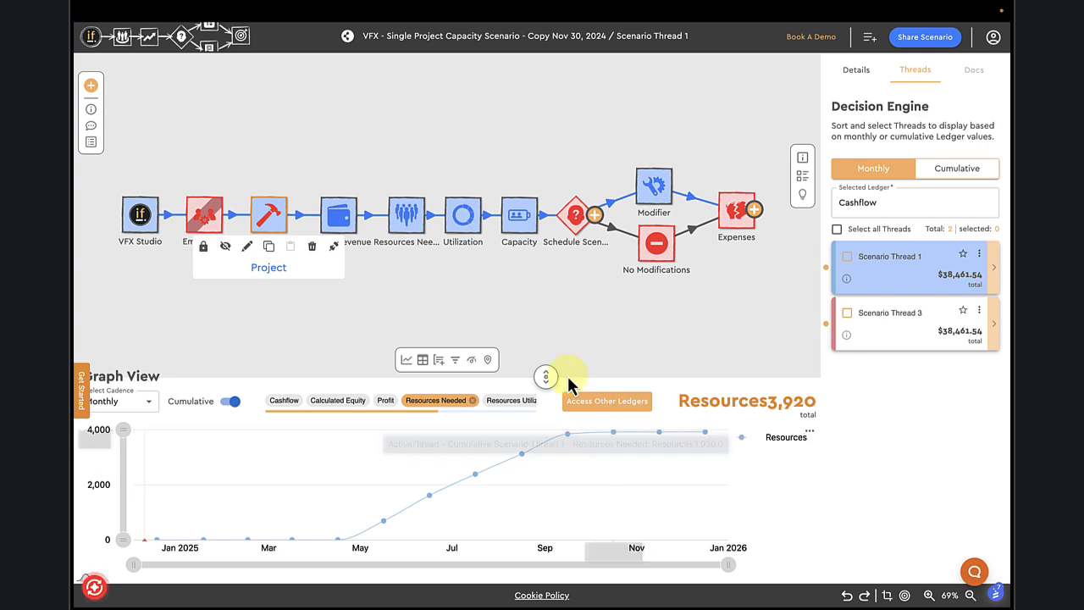
left_click(98, 584)
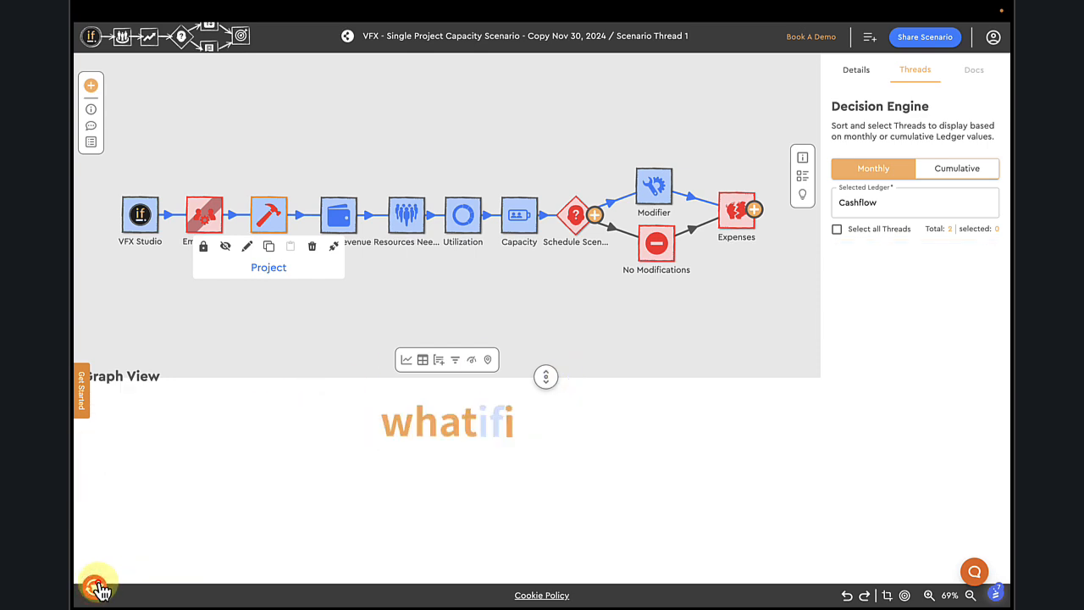
mouse_move(267, 231)
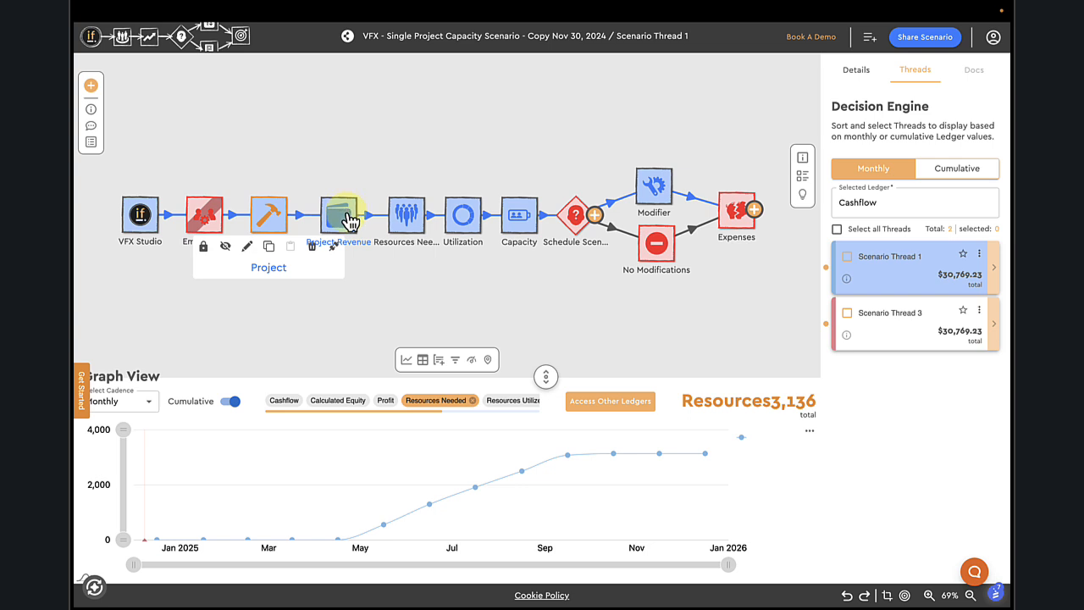
mouse_move(350, 221)
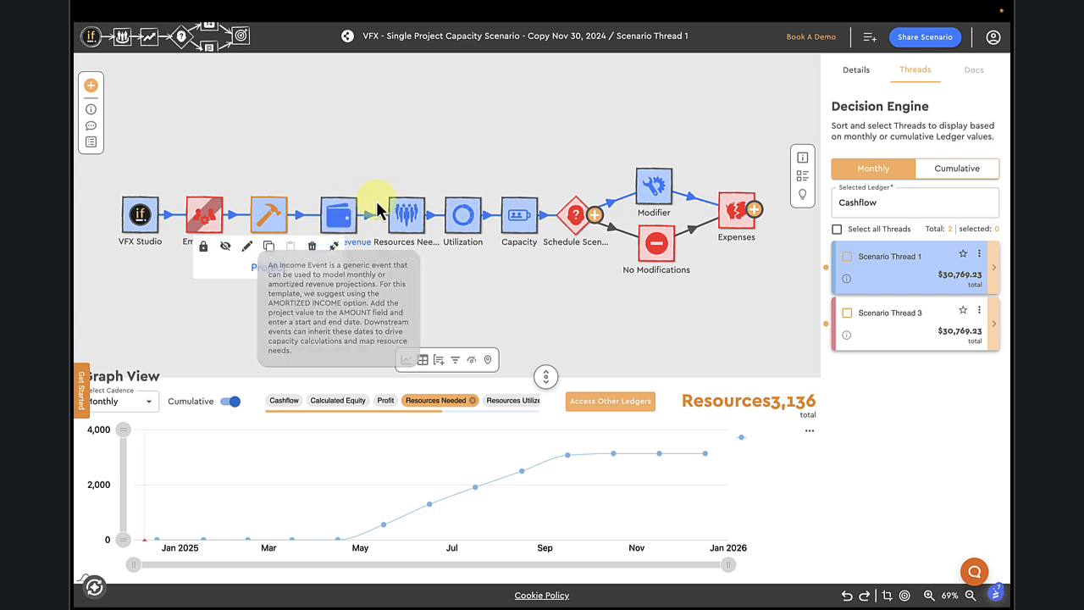
mouse_move(617, 454)
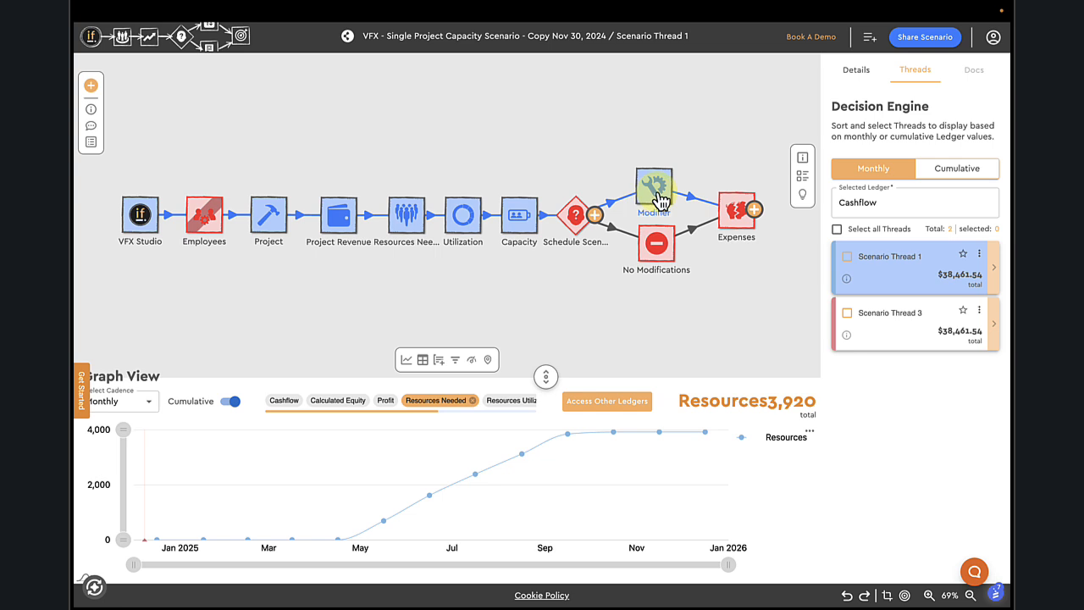
Set the Project event's custom state to Potential with a deal probability of 0.8, update it, and recalculate the scenario
mouse_move(659, 200)
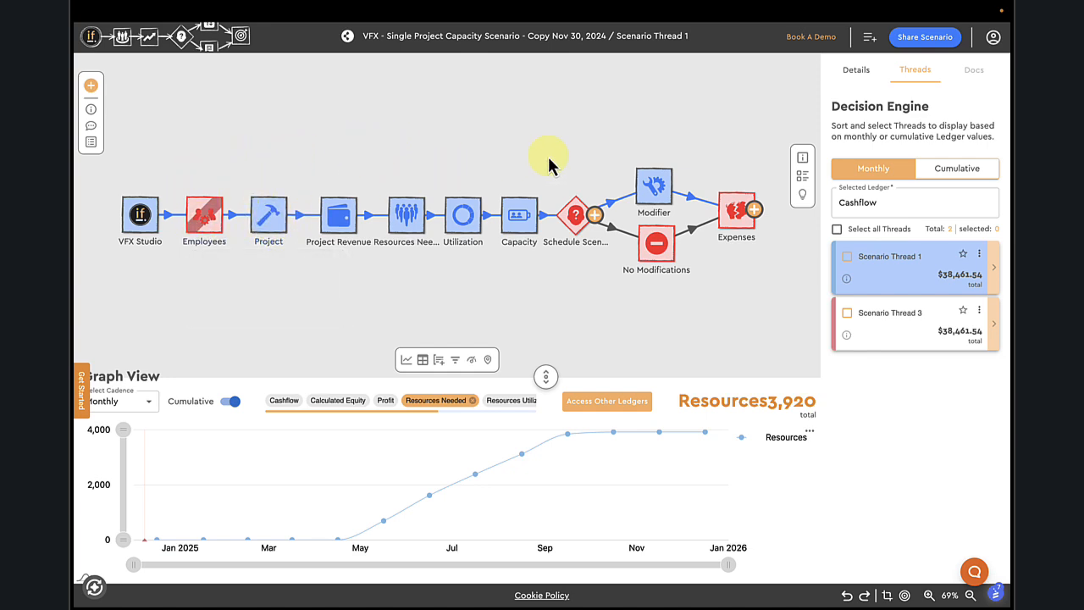
left_click(268, 220)
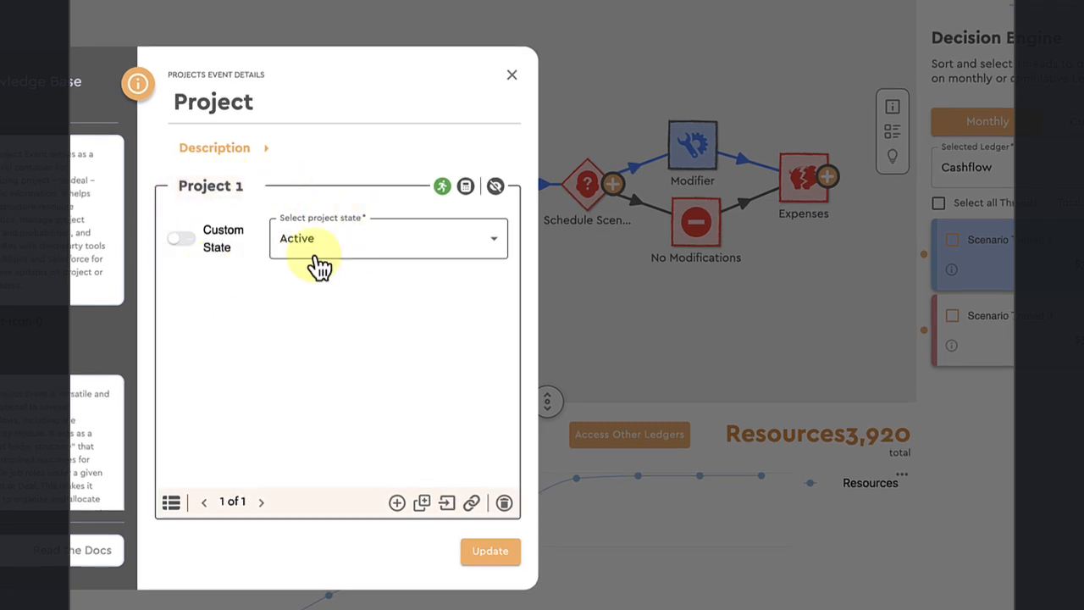
left_click(181, 239)
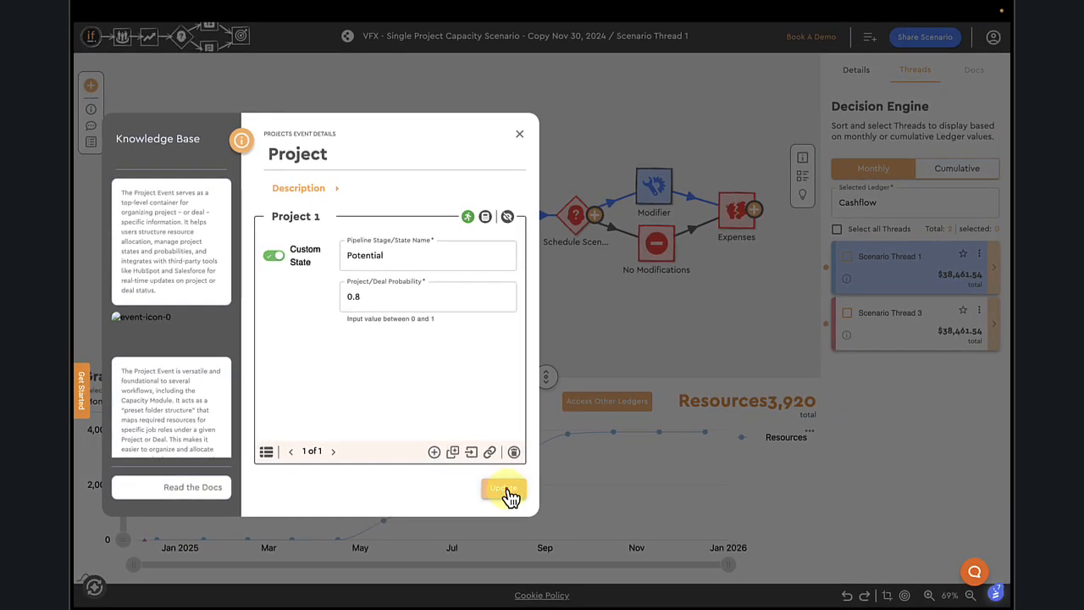
left_click(504, 490)
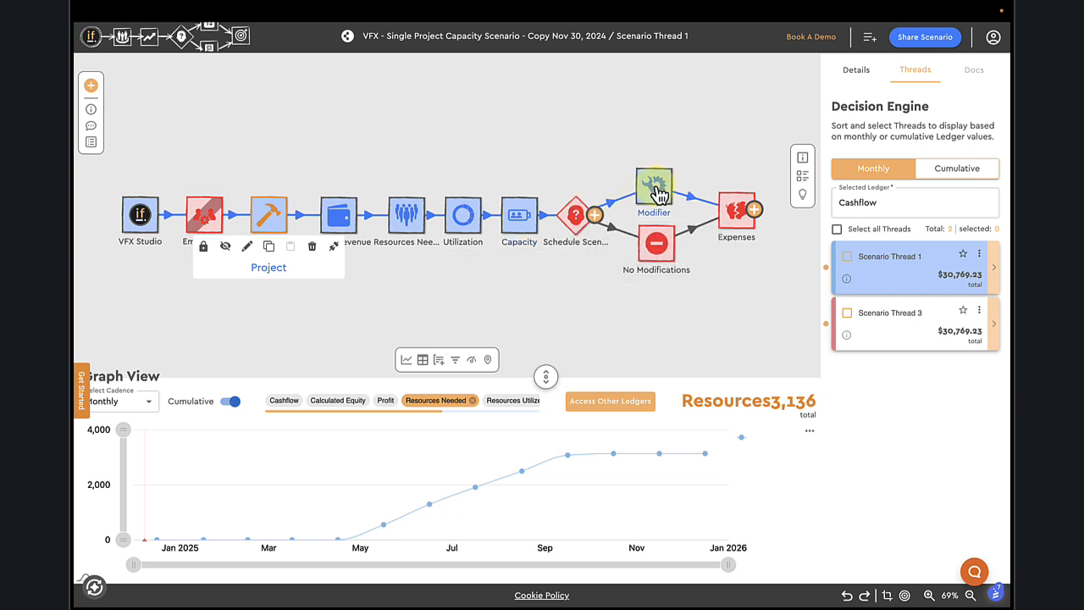
Insert a Modifier event on the connection between the existing Modifier and Expenses, naming its record Full Award
mouse_move(659, 194)
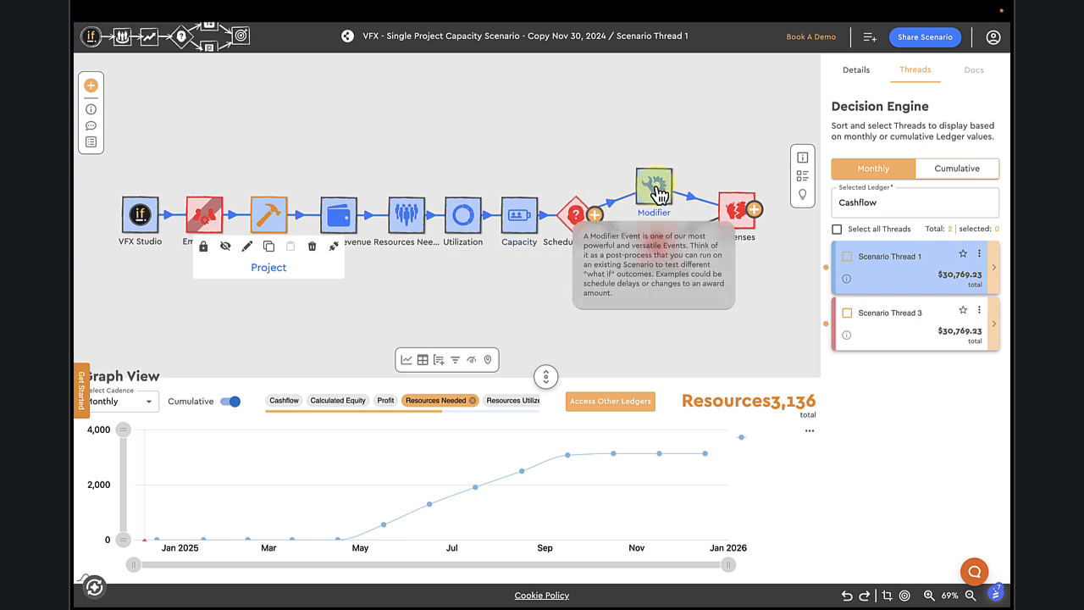
mouse_move(758, 218)
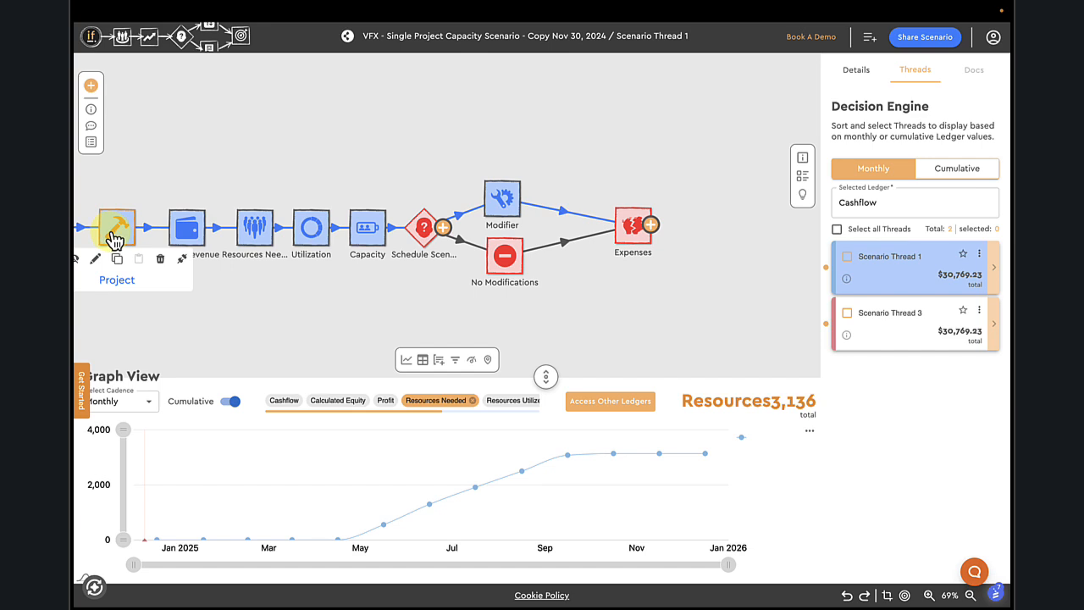
left_click(564, 219)
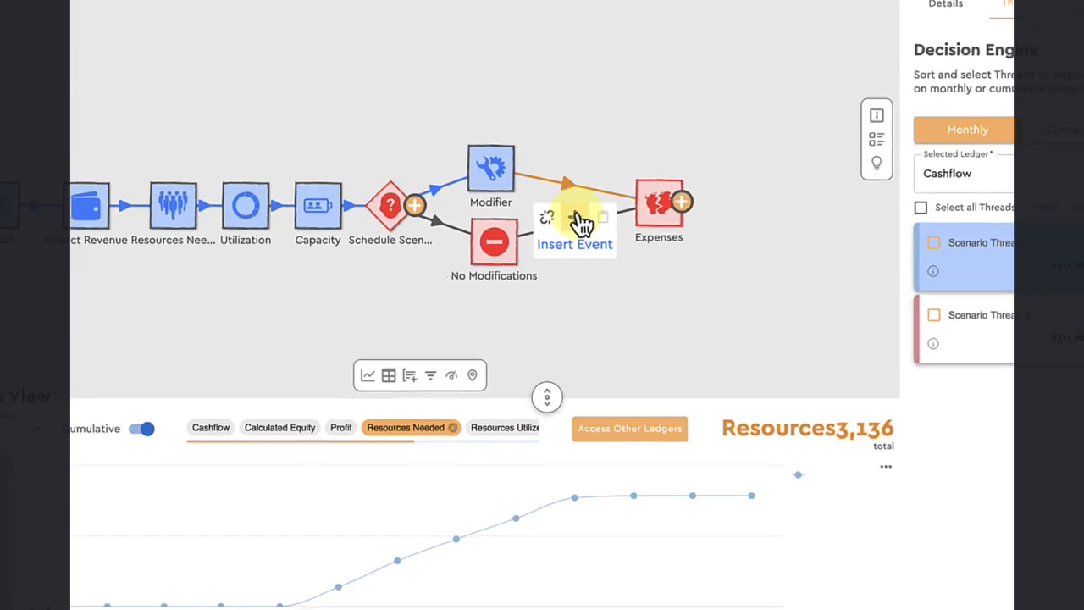
left_click(571, 237)
scroll(377, 324, "down", 2)
scroll(377, 323, "down", 3)
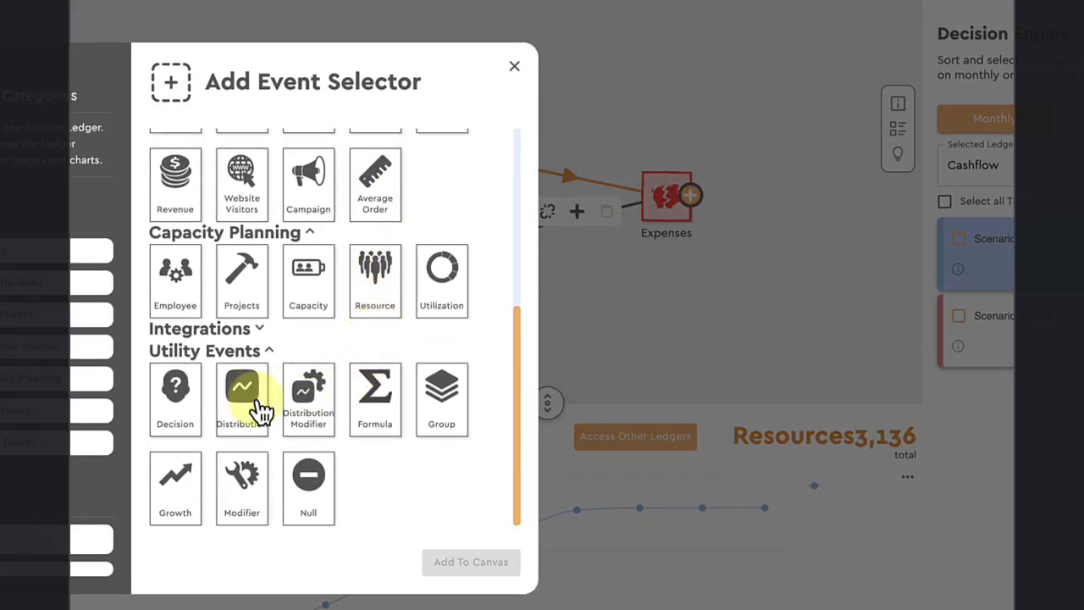
left_click(249, 474)
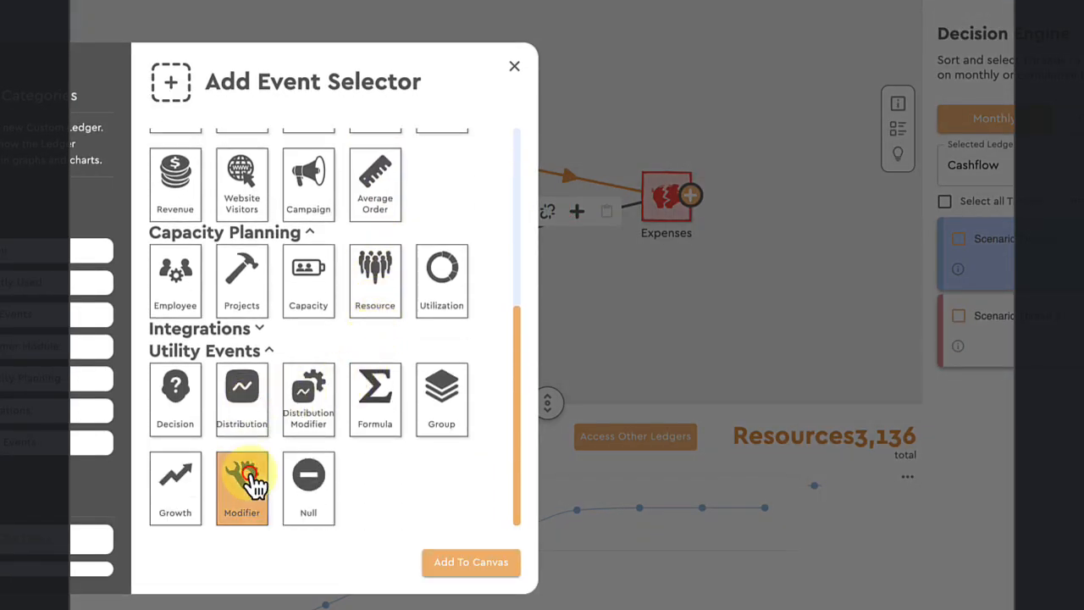
left_click(455, 571)
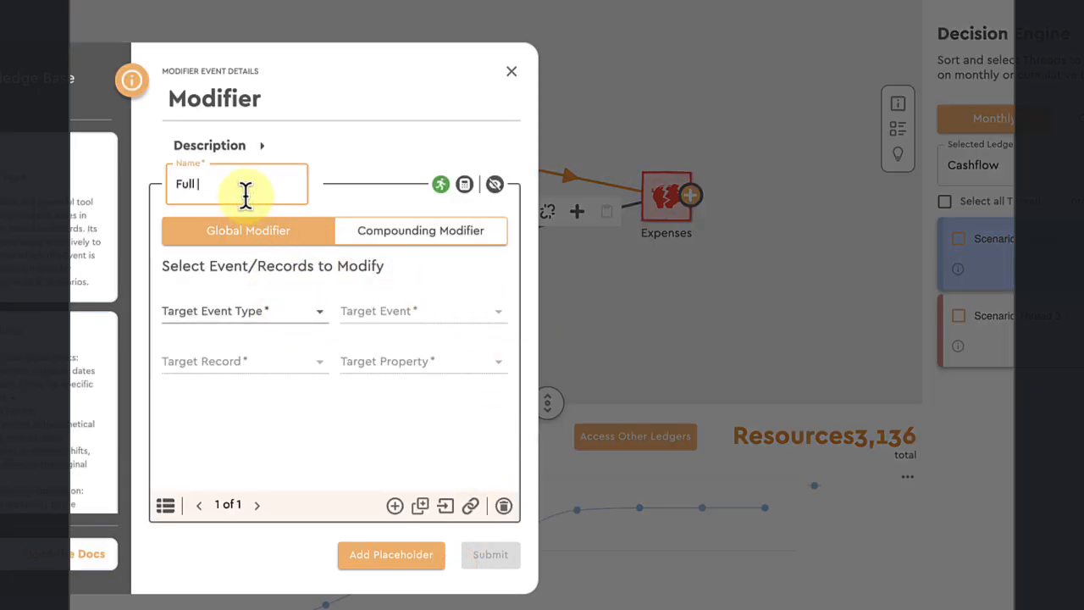
Target the Projects event Project, record Project 1, and its Probability Adjustment - 0.8 property with the Full Award modifier
left_click(288, 306)
left_click(195, 396)
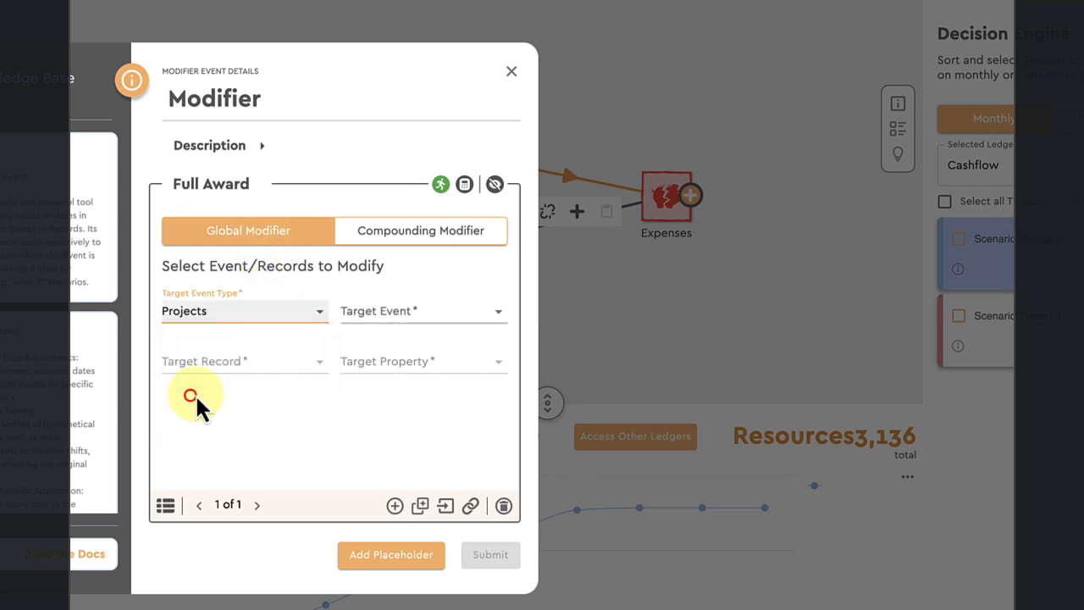
left_click(389, 310)
left_click(372, 346)
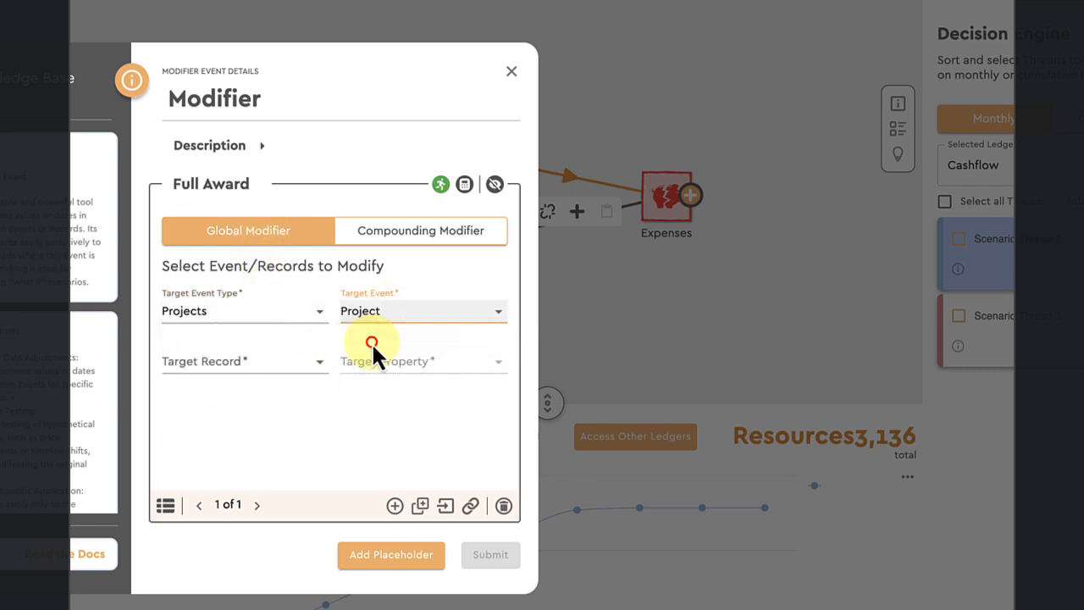
left_click(314, 362)
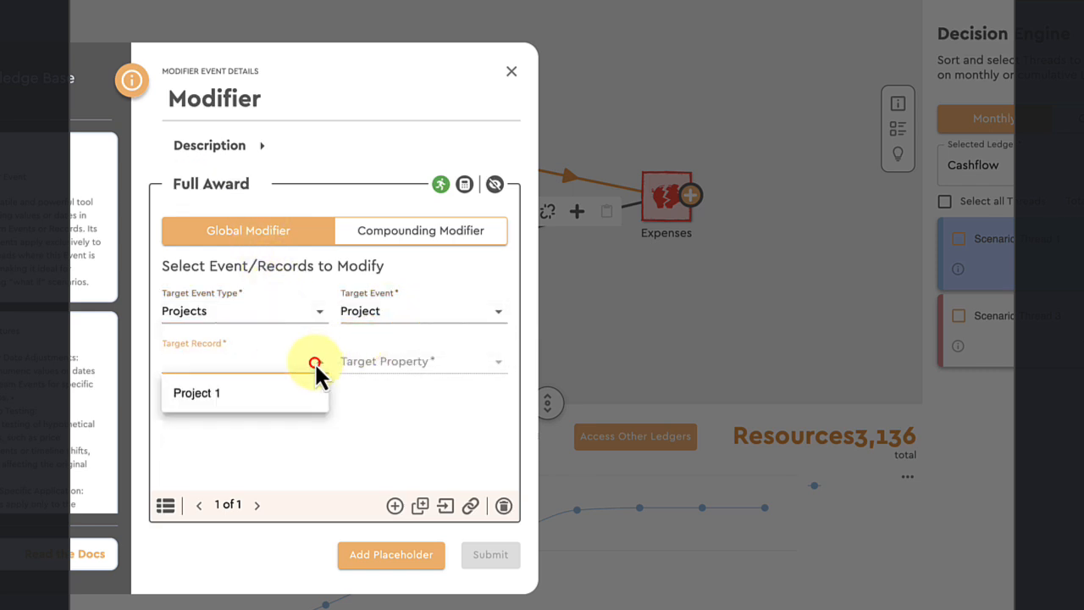
left_click(210, 391)
left_click(416, 359)
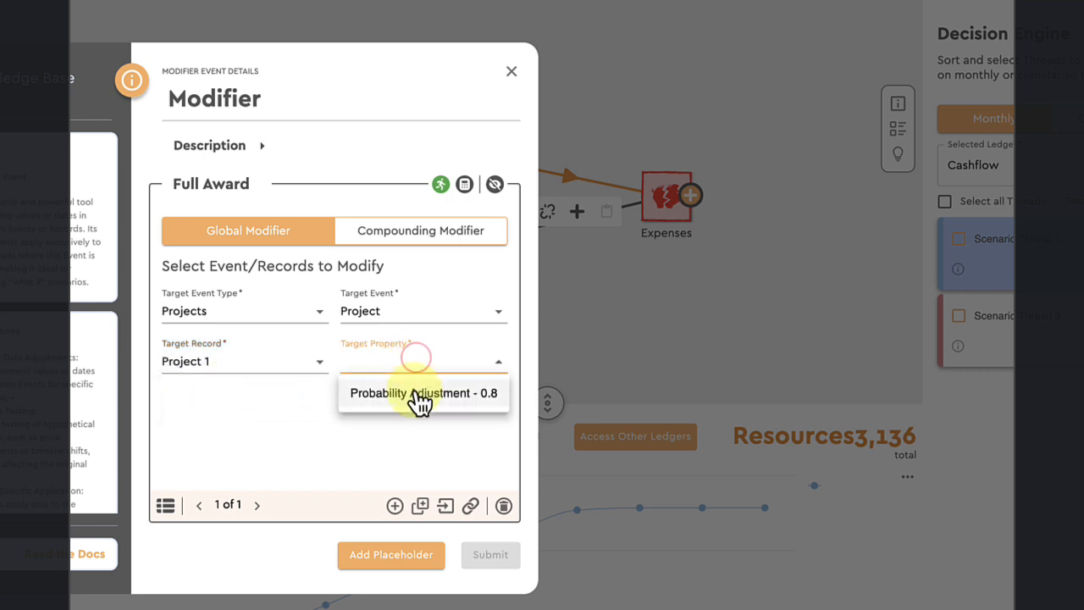
left_click(413, 393)
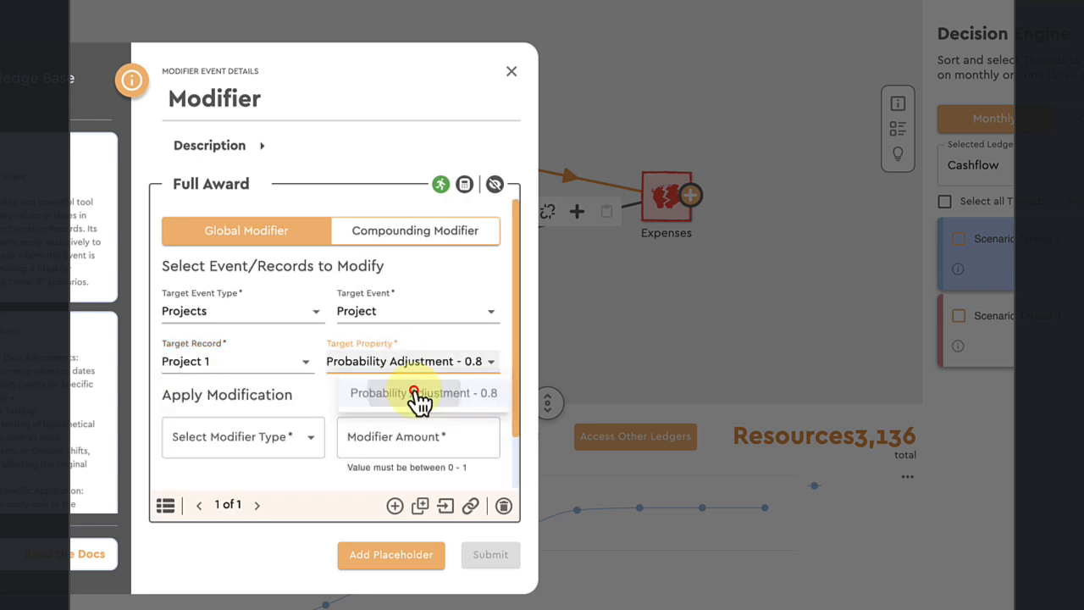
Set the Full Award modification to Change Value with a modifier amount of 1
left_click(304, 434)
left_click(235, 478)
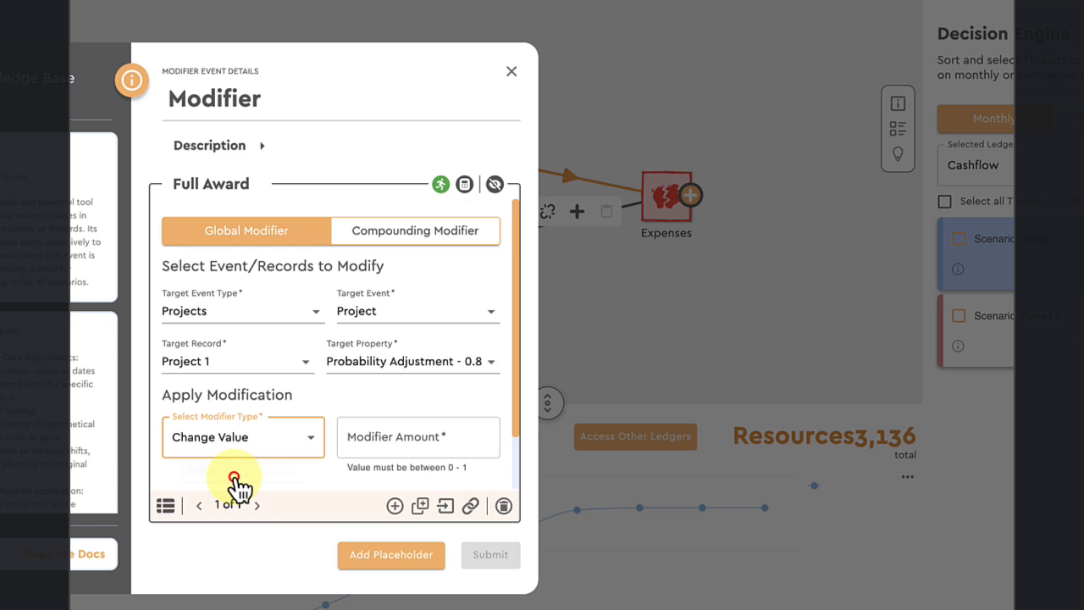
left_click(399, 436)
type("1")
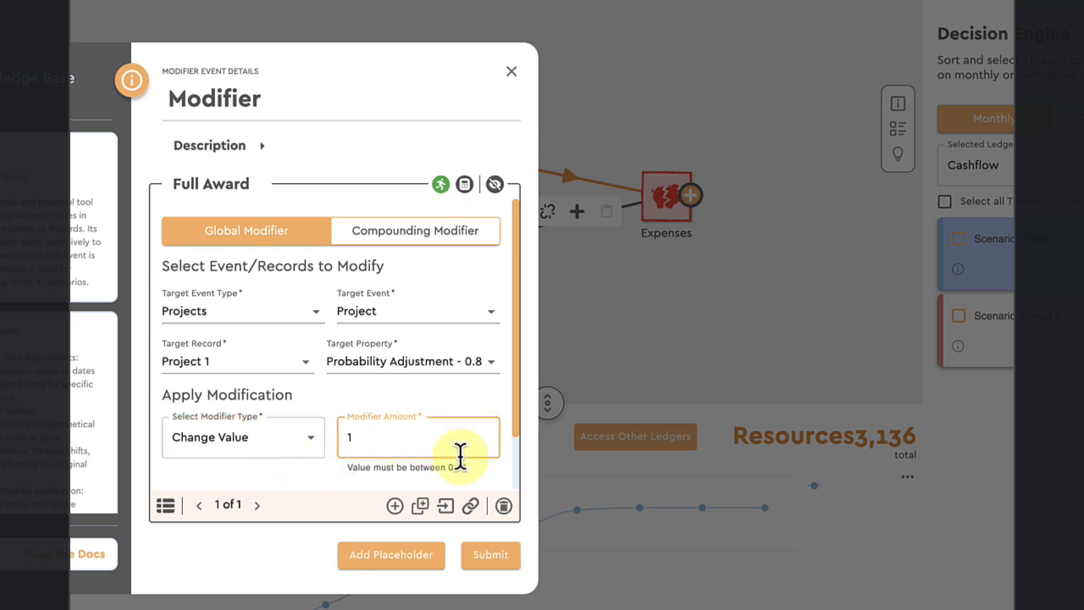
Submit the Full Award modifier and move its event along the connection closer to Expenses
left_click(496, 555)
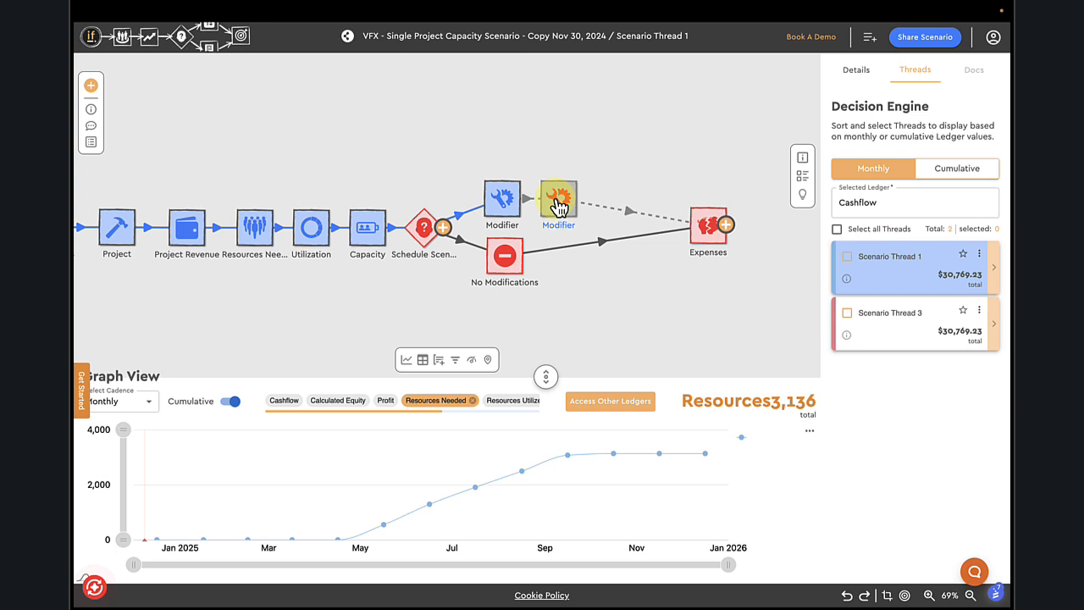
left_click_drag(558, 206, 598, 204)
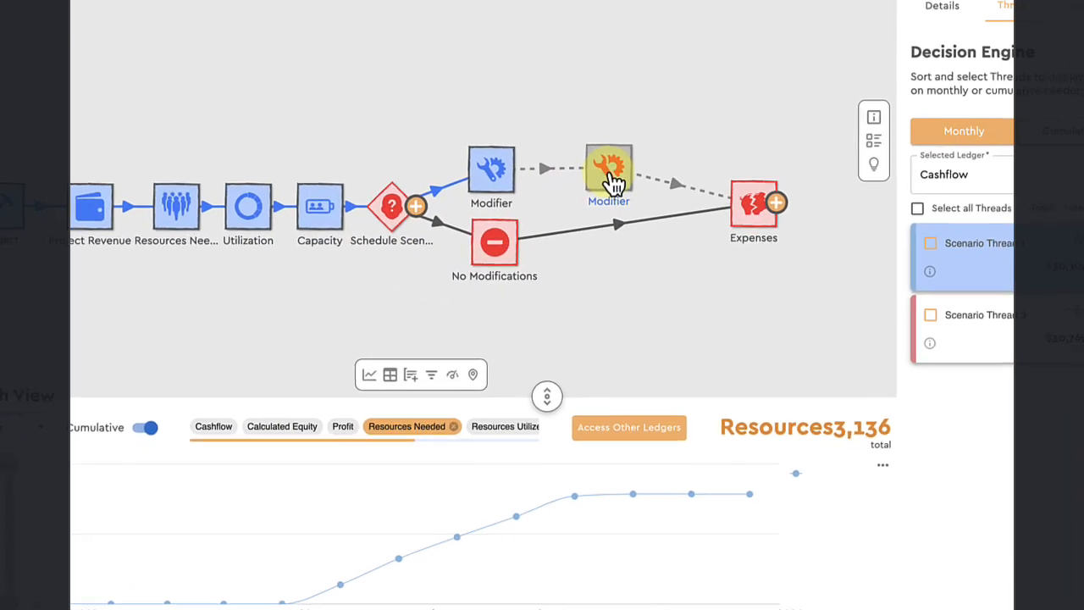
Rename the modifier event holding the Full Award record to 100% Award and update it
left_click(613, 180)
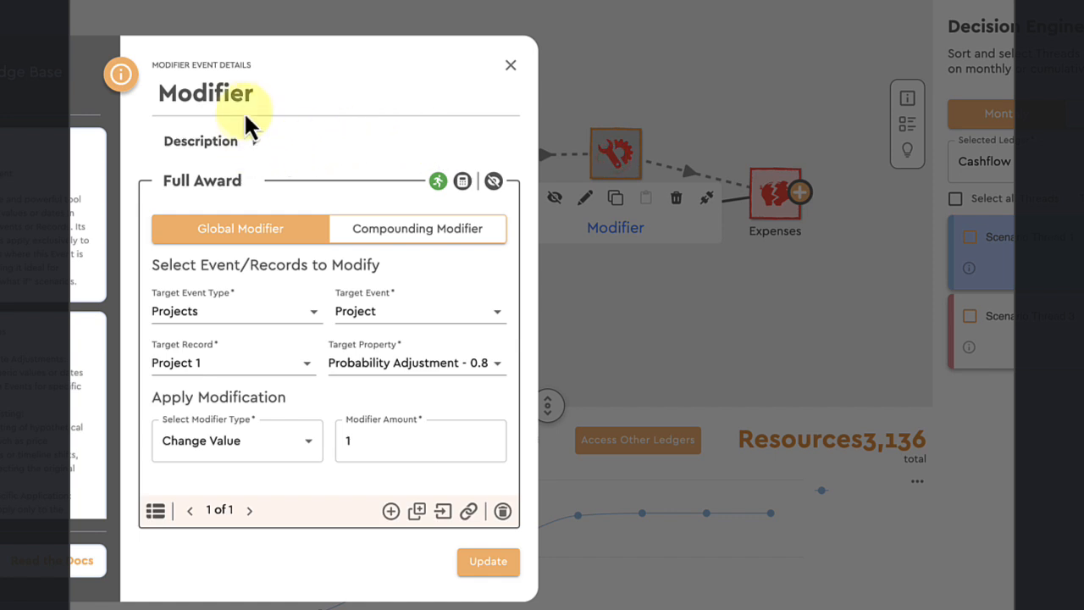
left_click(276, 118)
left_click(244, 99)
double_click(204, 87)
type("100% Award")
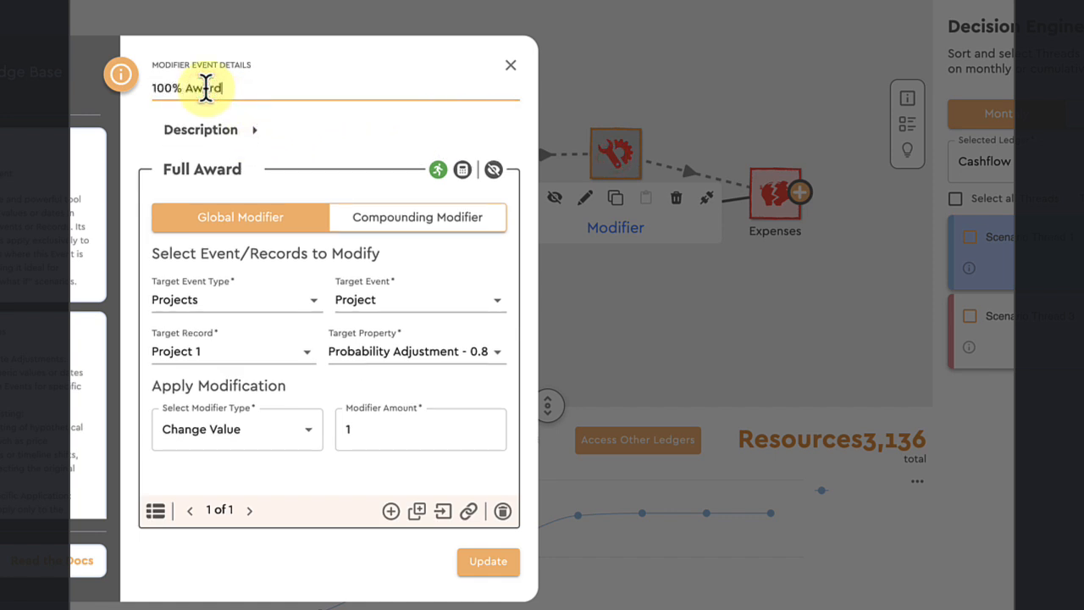
left_click(493, 568)
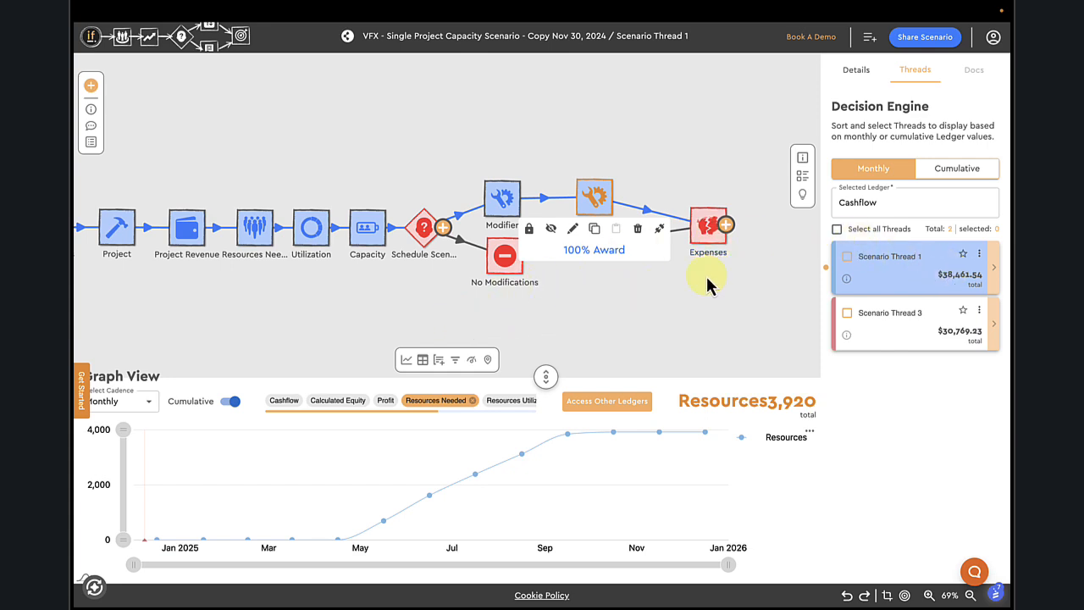
Show all scenario threads in the Resources Needed graph and turn off cumulative values
left_click(838, 229)
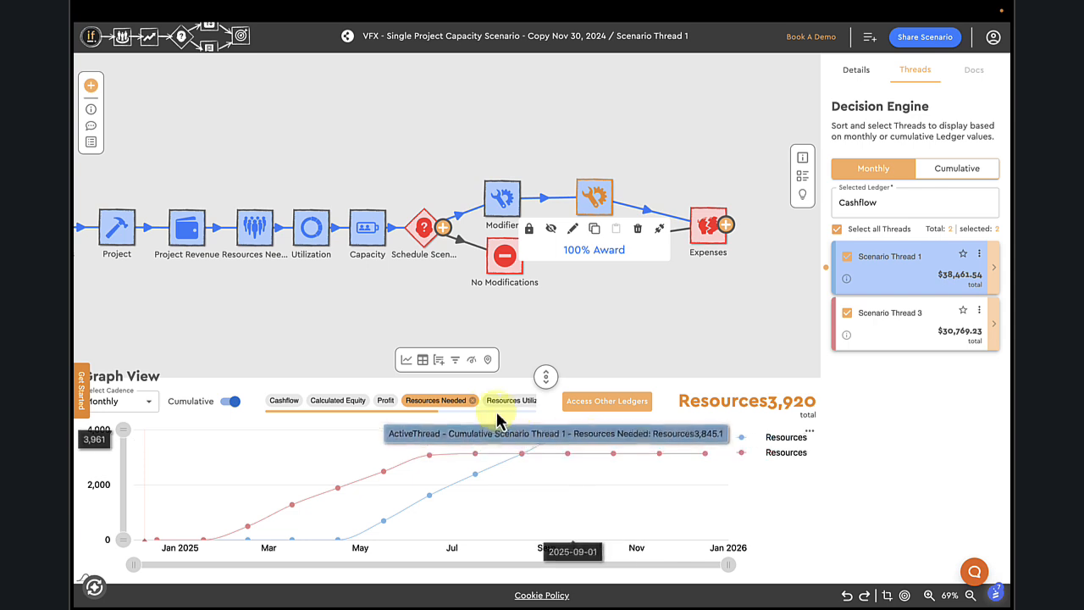
left_click(231, 403)
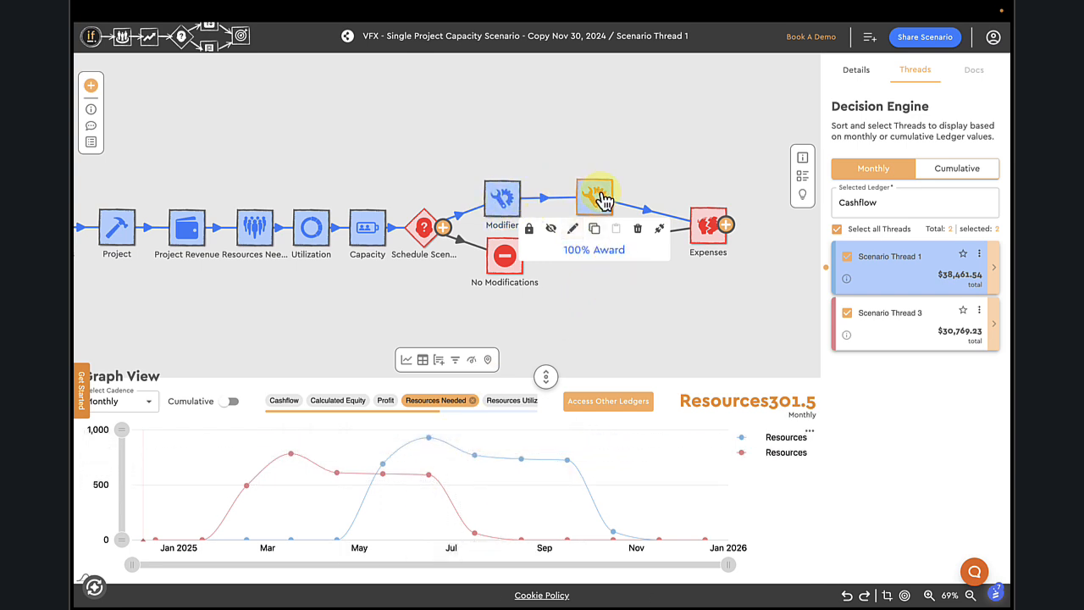
Rename the remaining Modifier event 3 Month Delay, remove "+ 75%" from its record name, and recalculate the scenario
double_click(500, 197)
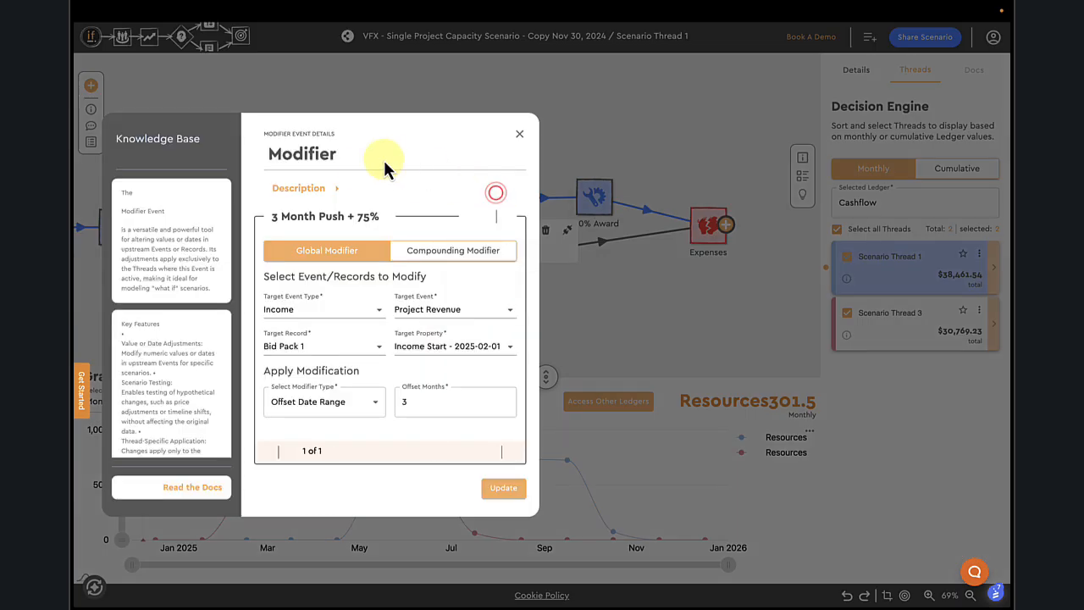
left_click(333, 159)
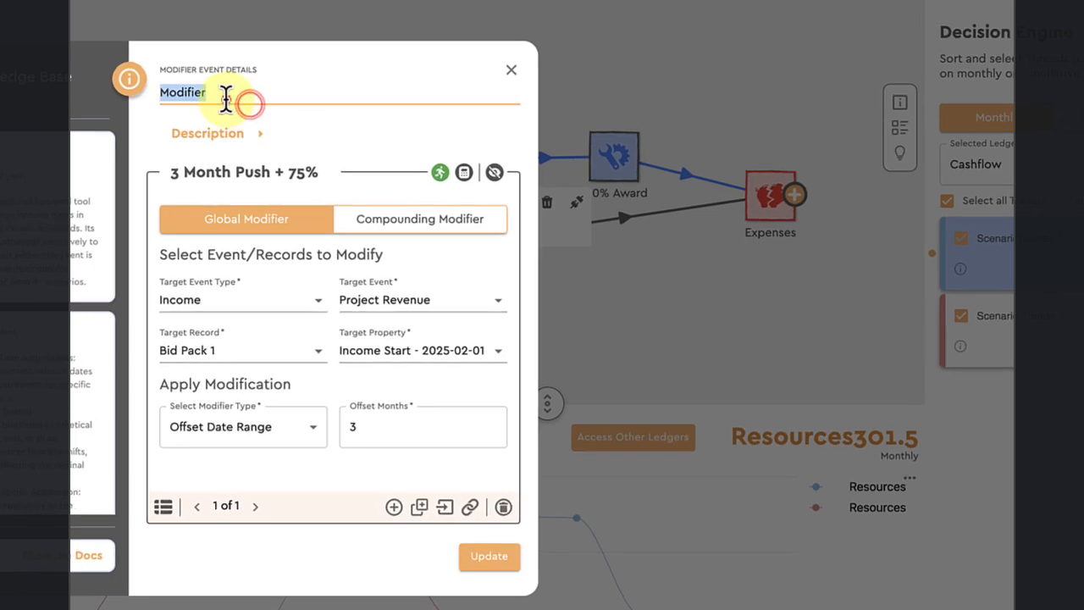
type("3 Month")
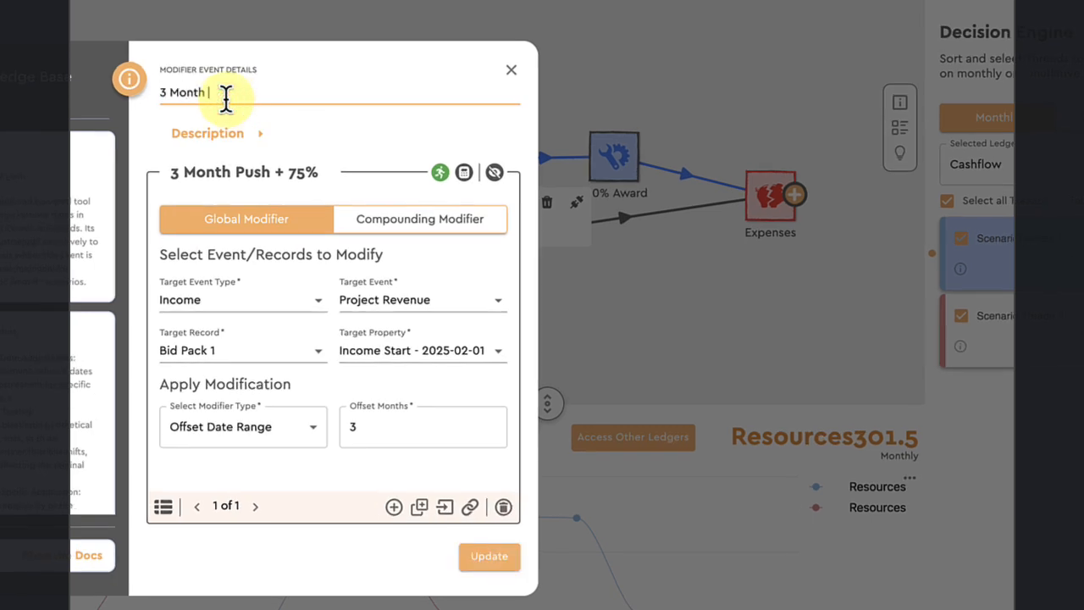
type(" Delay")
left_click(286, 173)
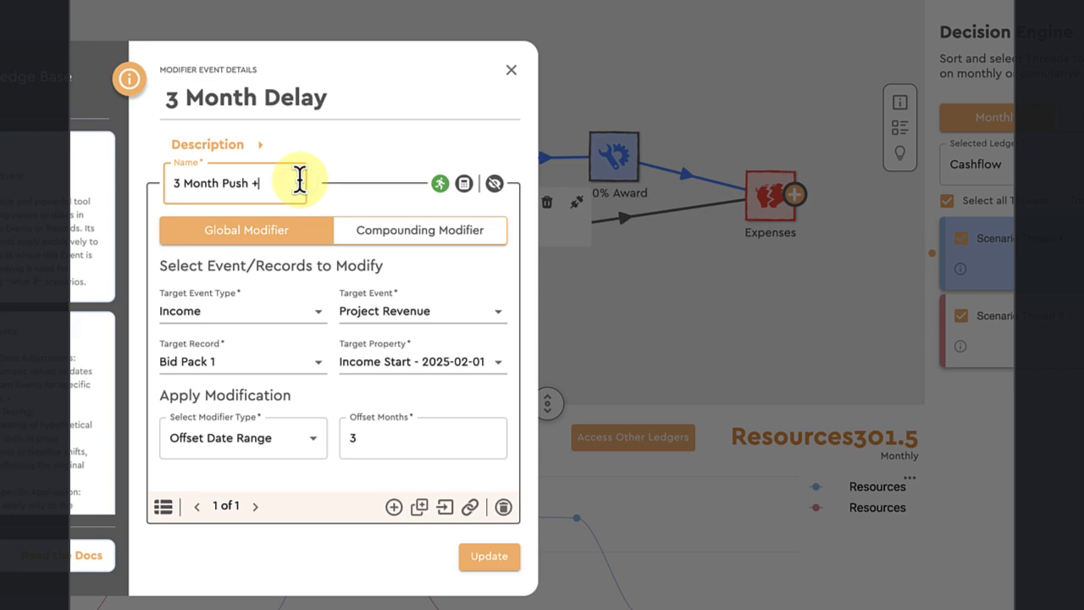
left_click(489, 557)
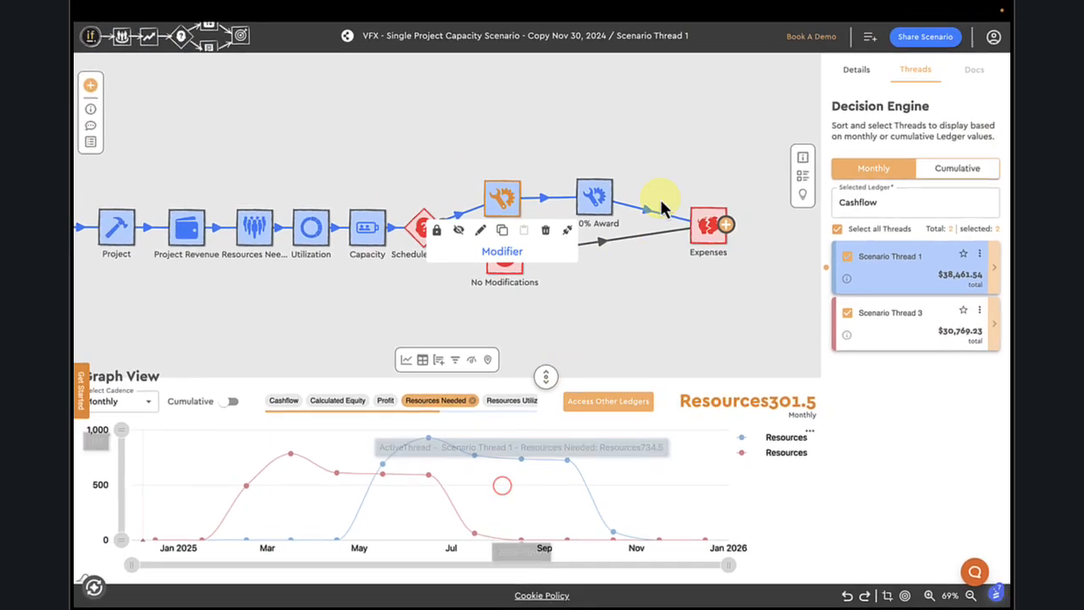
left_click(649, 172)
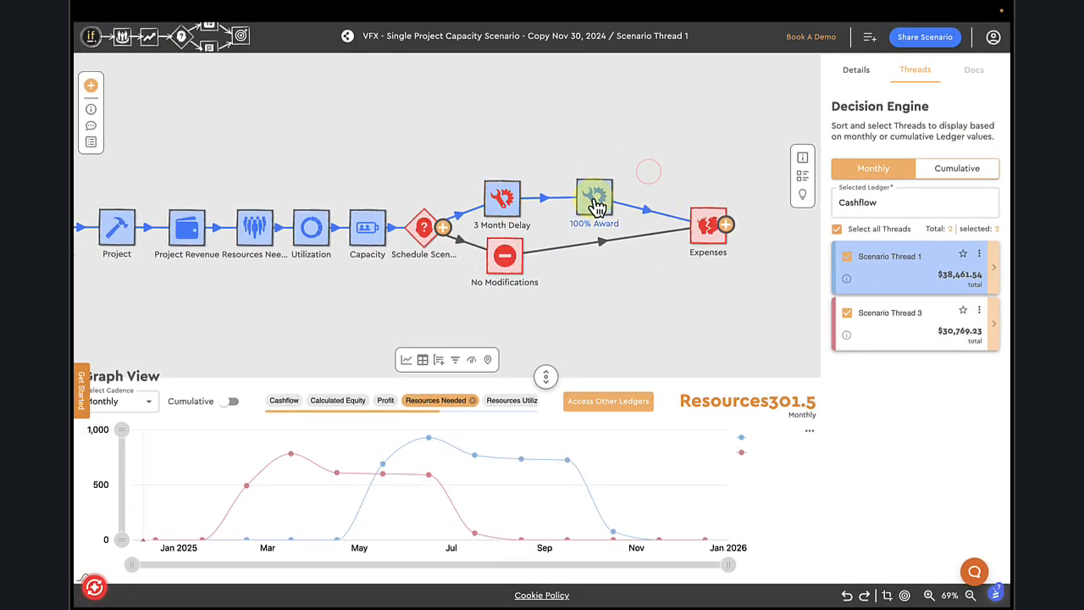
left_click(94, 586)
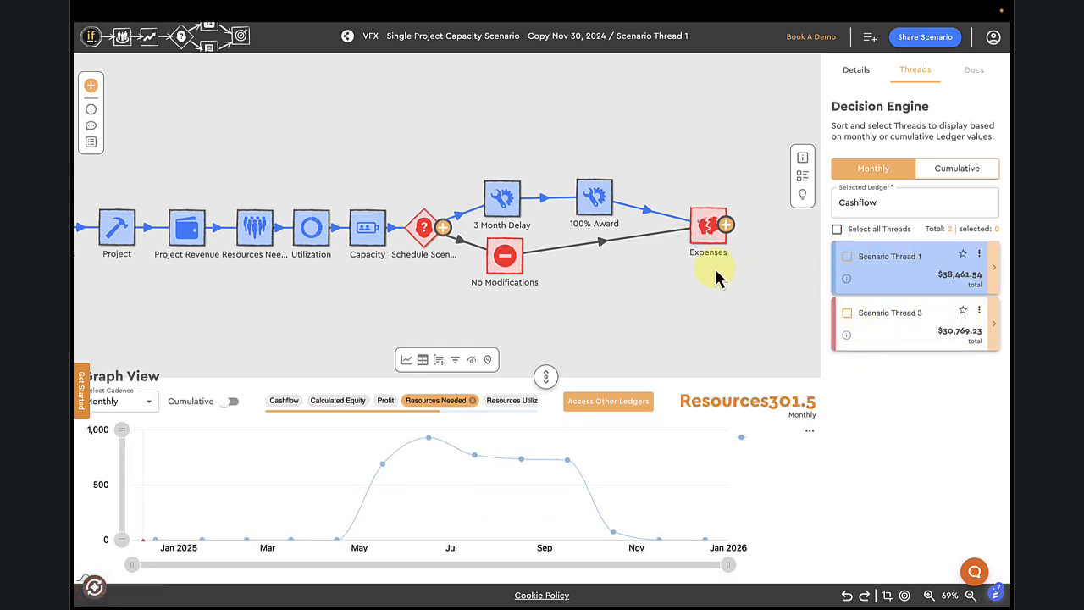
Bypass the Utilization event and recalculate the scenario
scroll(606, 264, "left", 2)
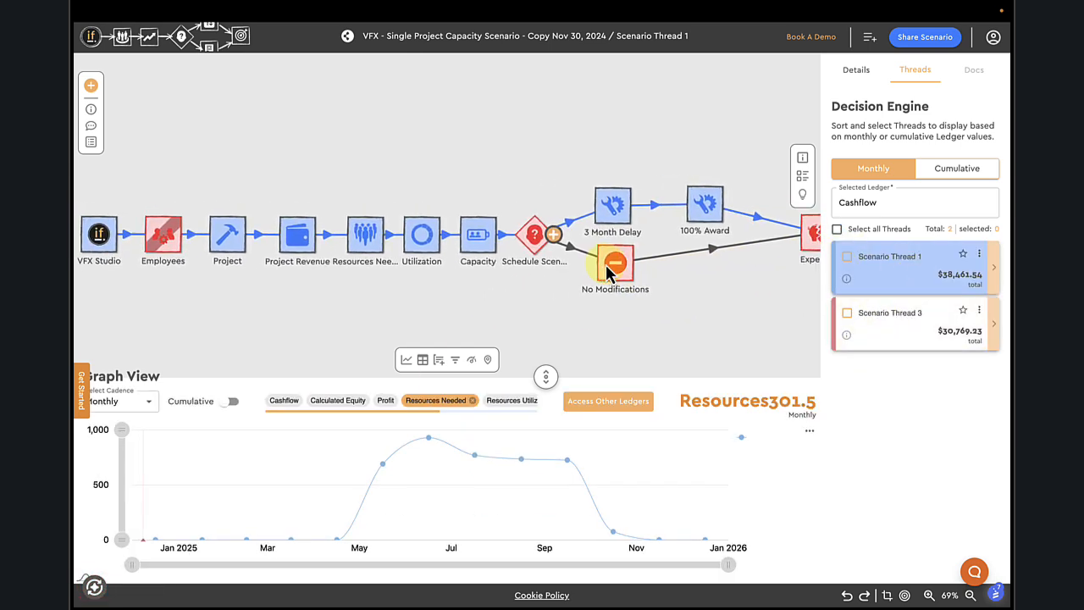
scroll(606, 265, "right", 2)
scroll(606, 269, "right", 2)
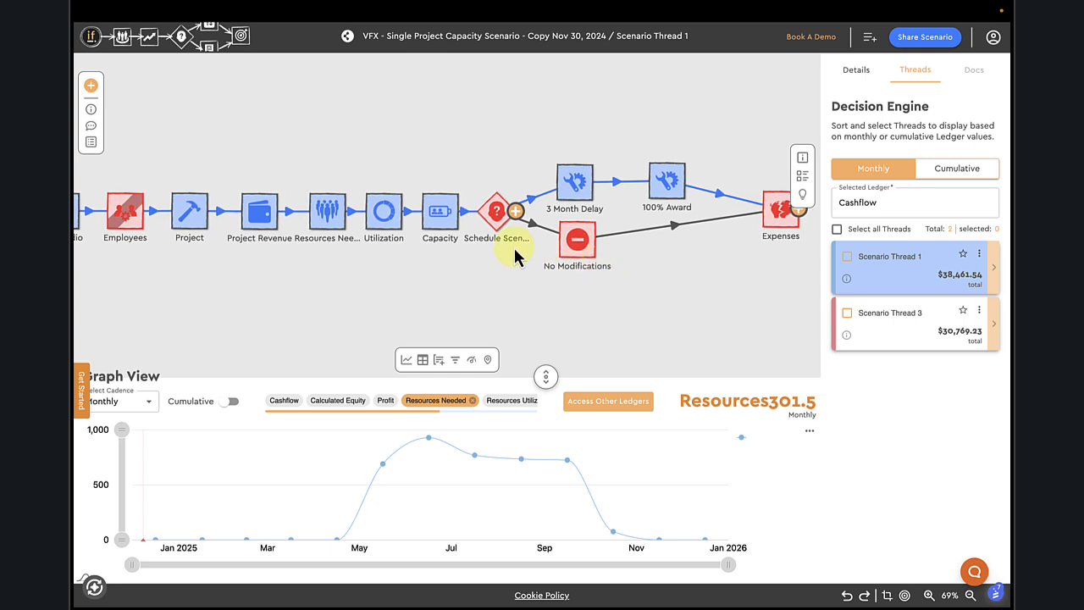
mouse_move(386, 219)
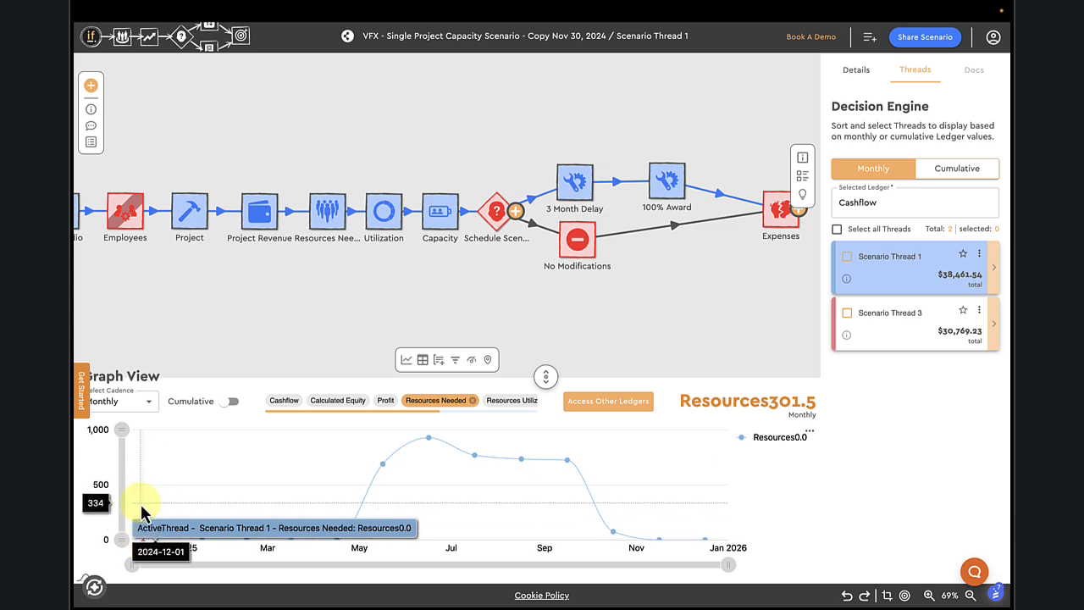
left_click(386, 211)
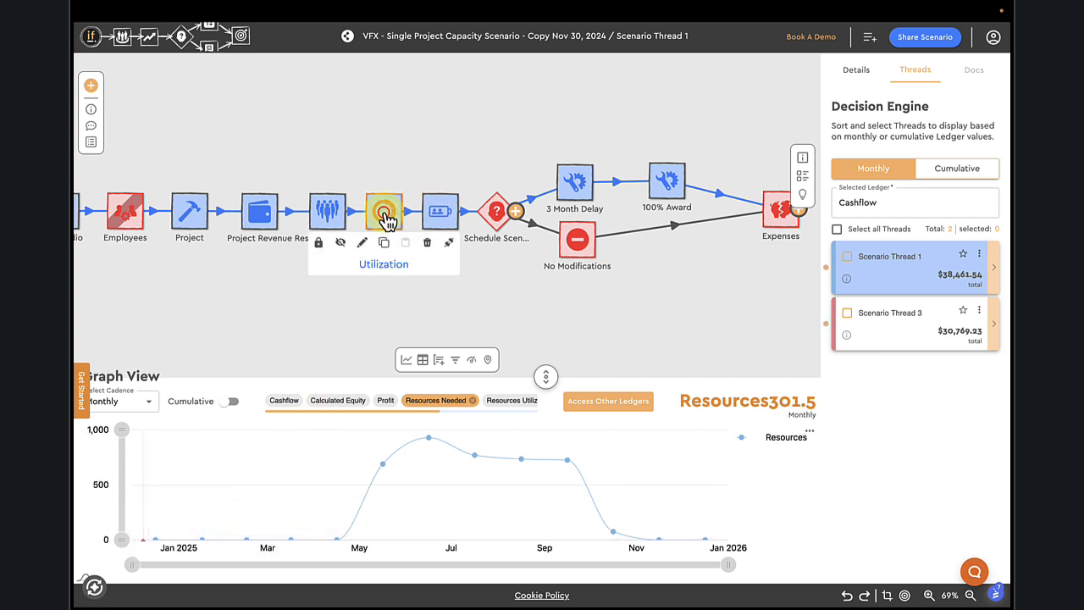
left_click(339, 246)
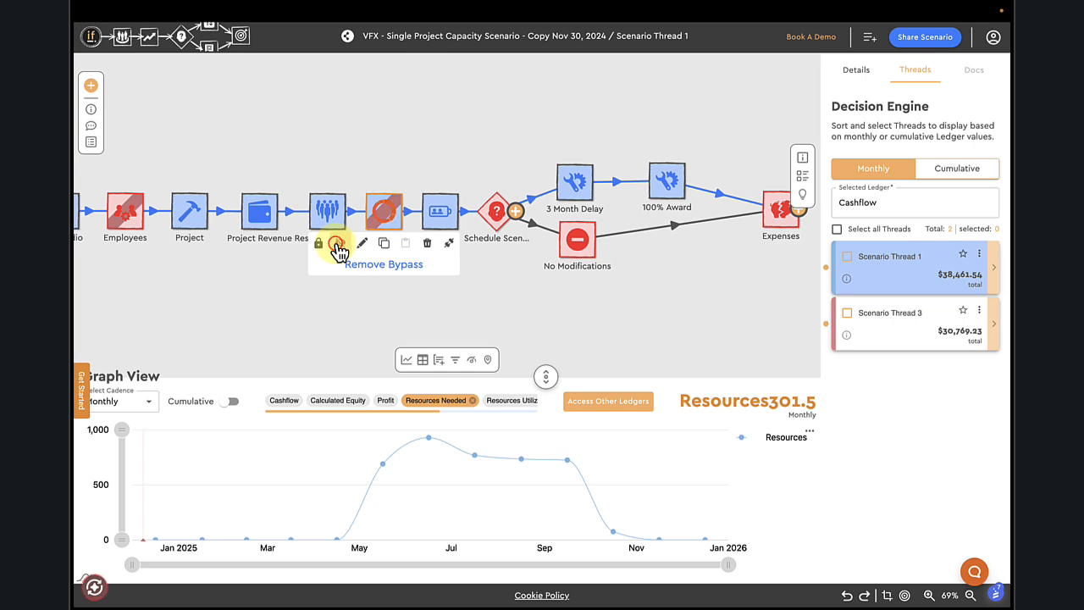
left_click(89, 590)
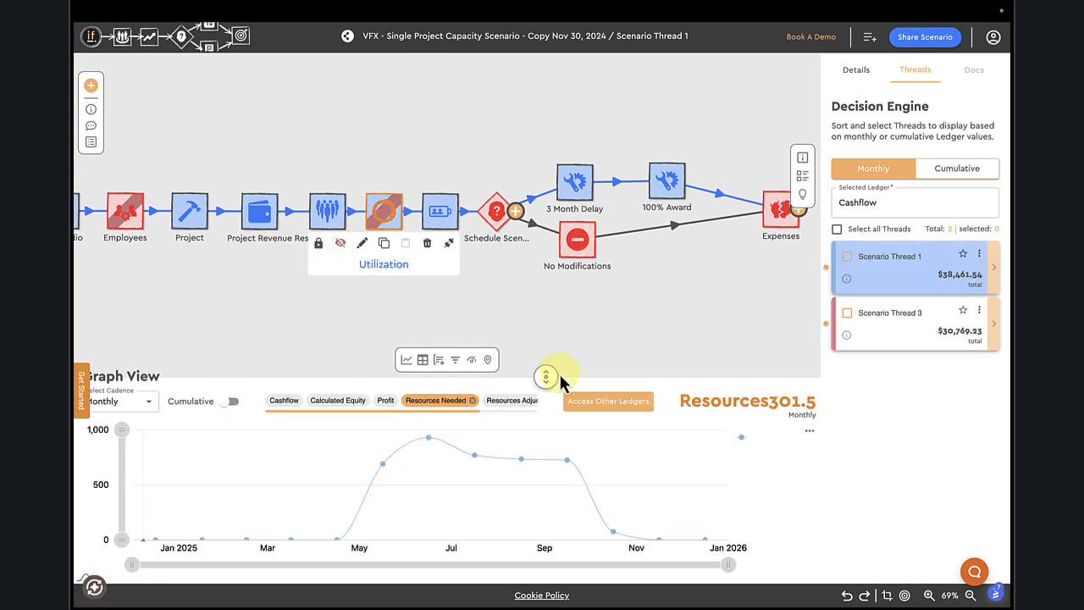
Graph the Capacity ledger with all scenario threads shown for comparison
left_click(838, 230)
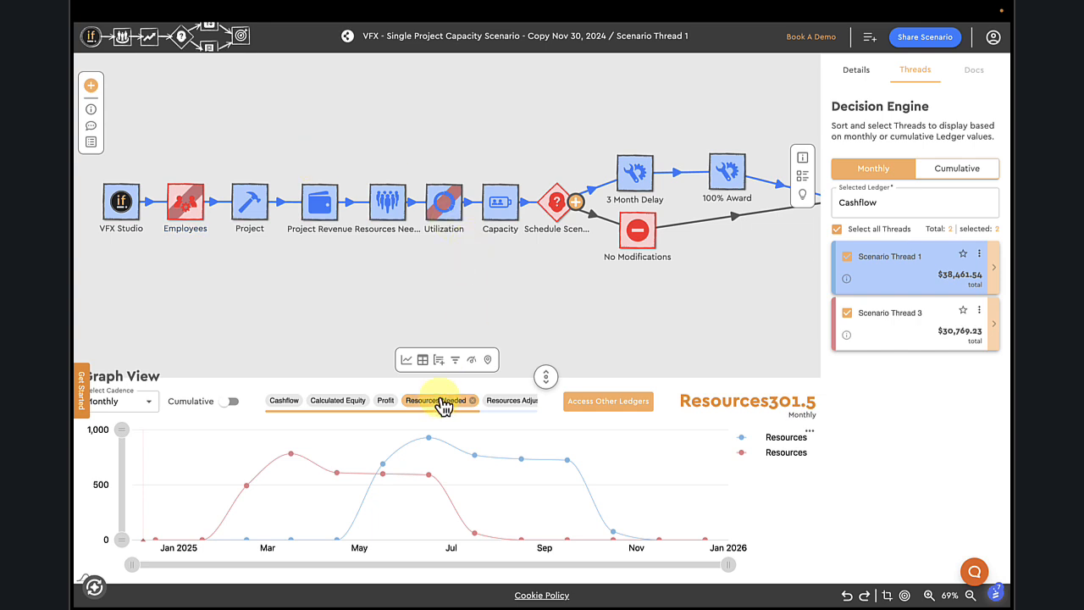
scroll(443, 404, "right", 2)
left_click(511, 401)
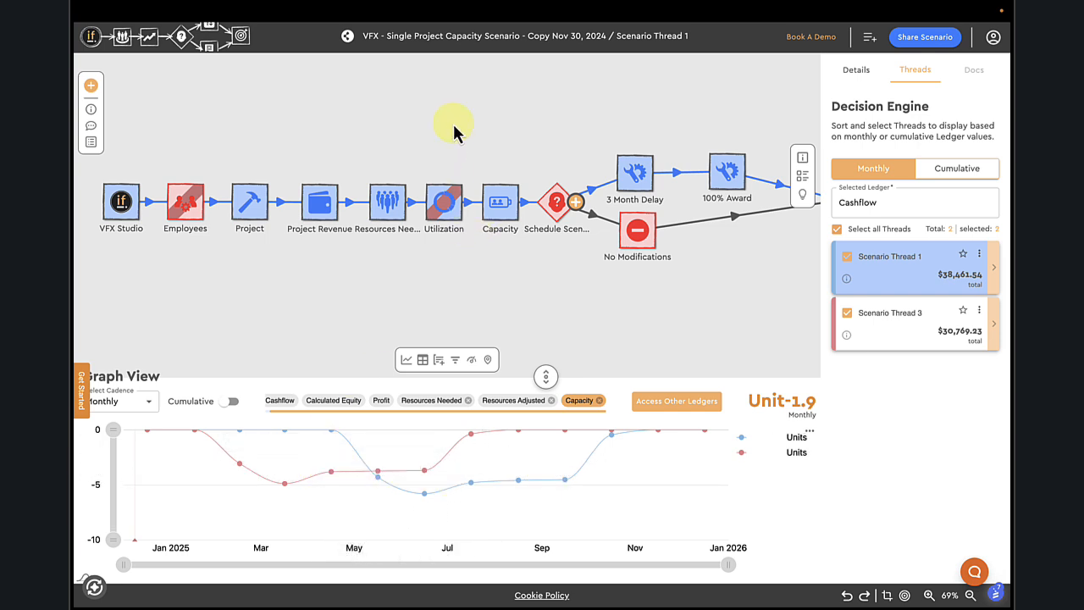
Name the Employees event record with the employee's first name followed by "- Animators", and assign it the Animators ledger
left_click(187, 203)
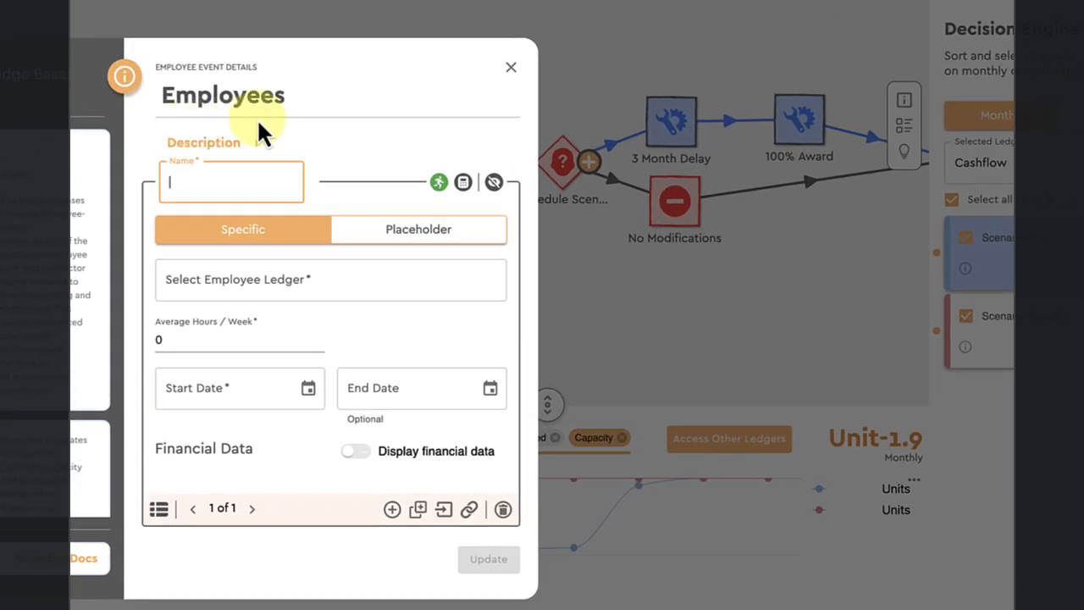
type("Animators")
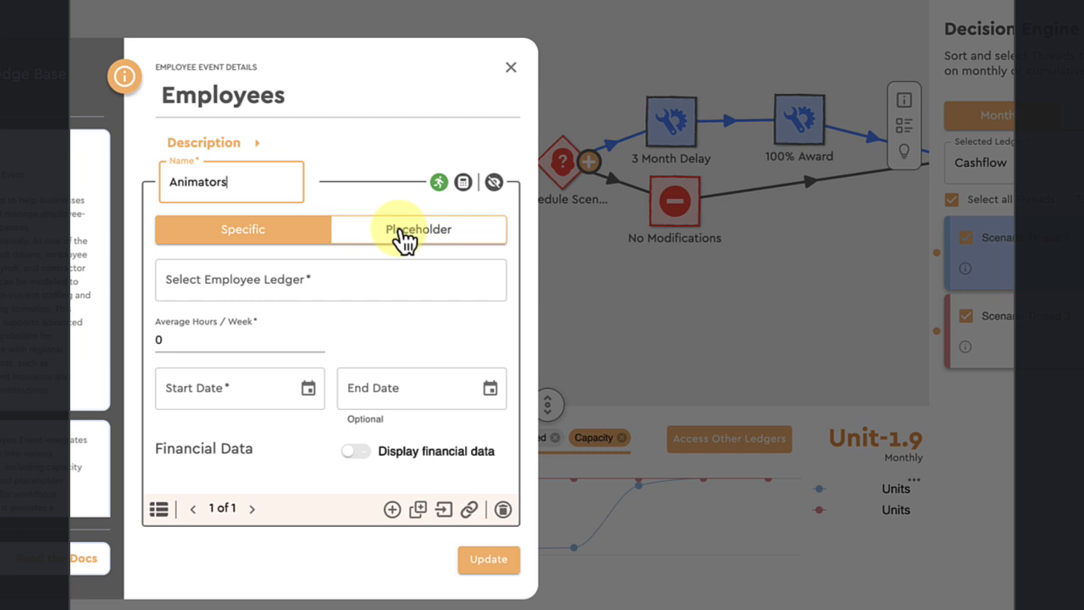
left_click(310, 273)
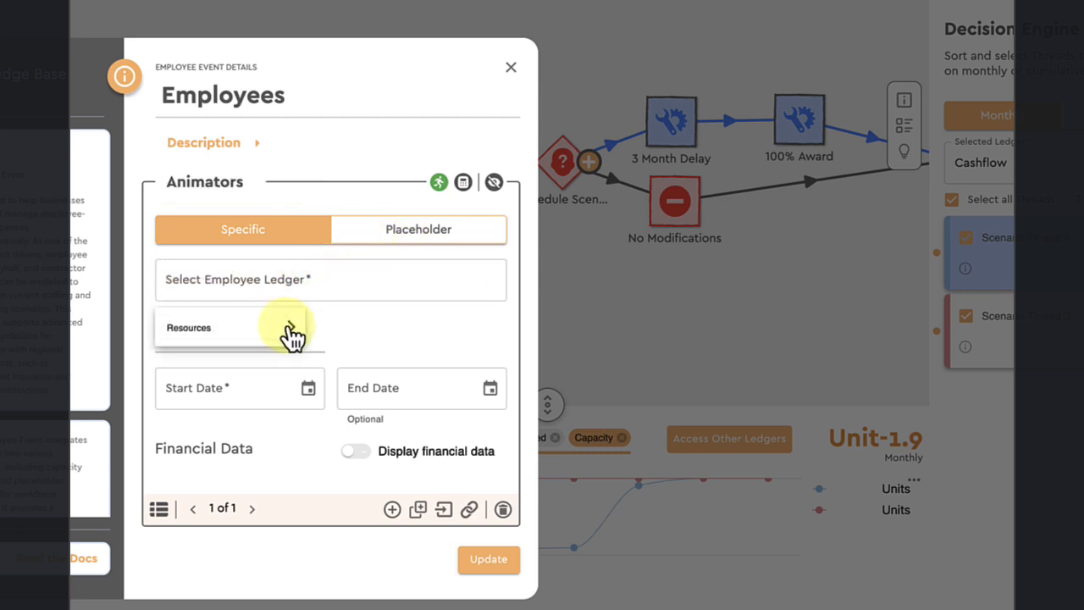
left_click(291, 329)
left_click(588, 357)
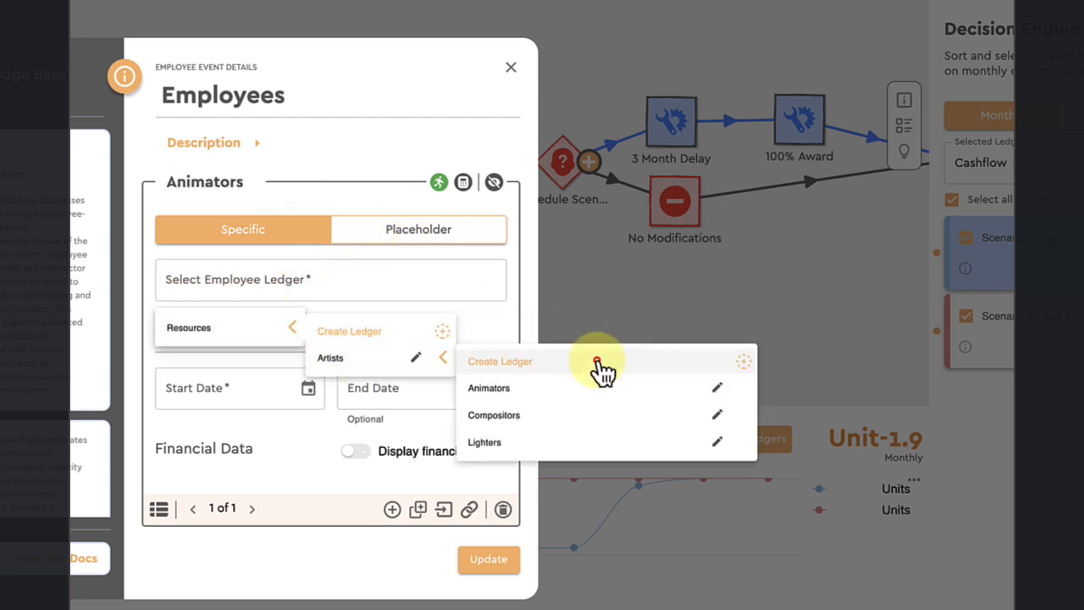
left_click(547, 388)
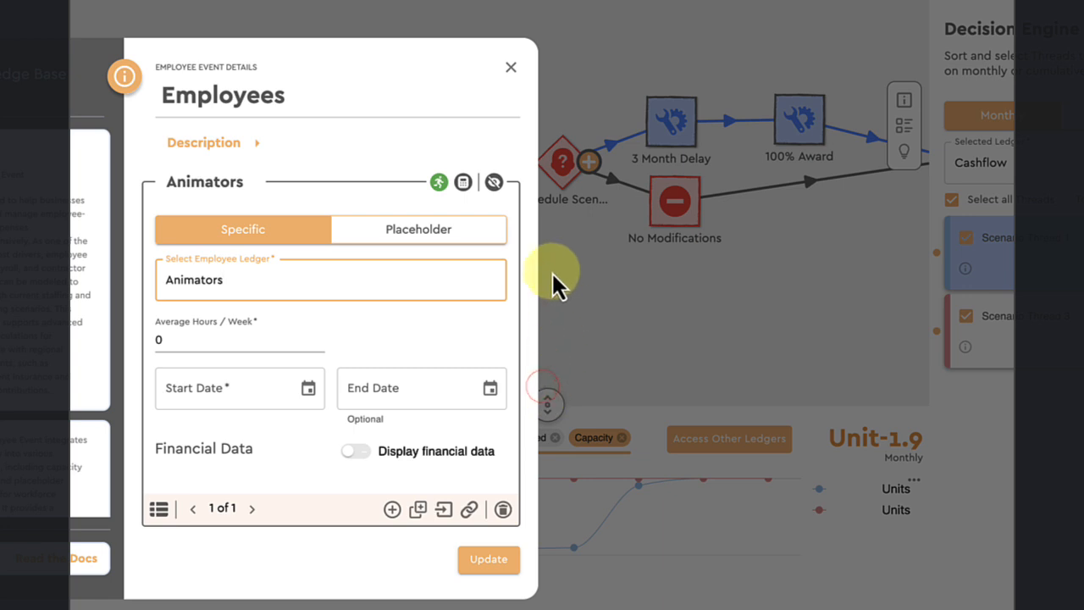
left_click(187, 182)
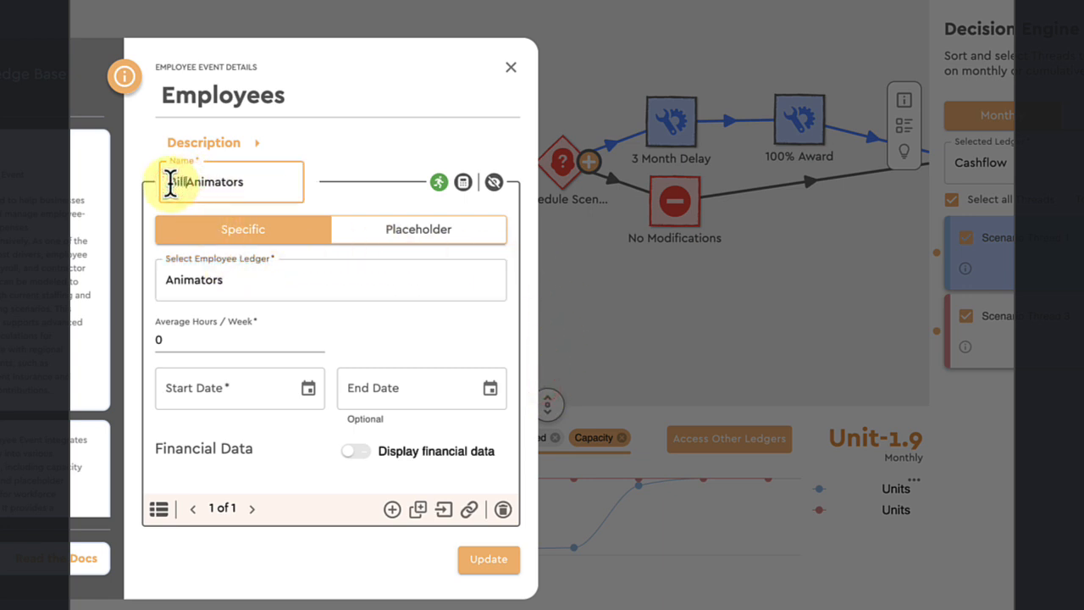
Set the employee record to 40 average hours per week from 01/01/2025 to 03/28/2025 and update the event
left_click(168, 338)
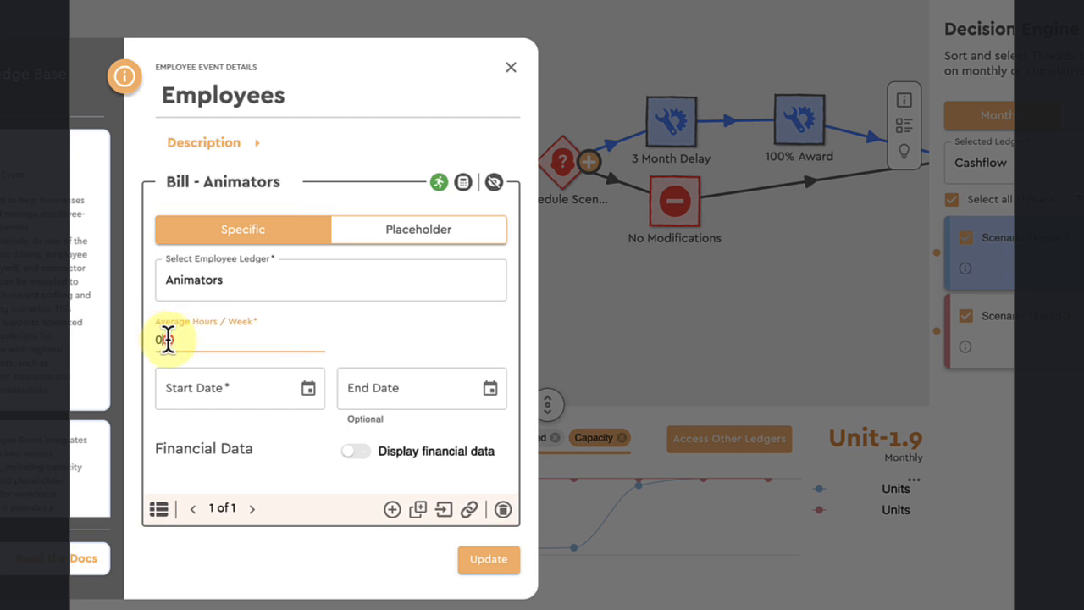
left_click(307, 388)
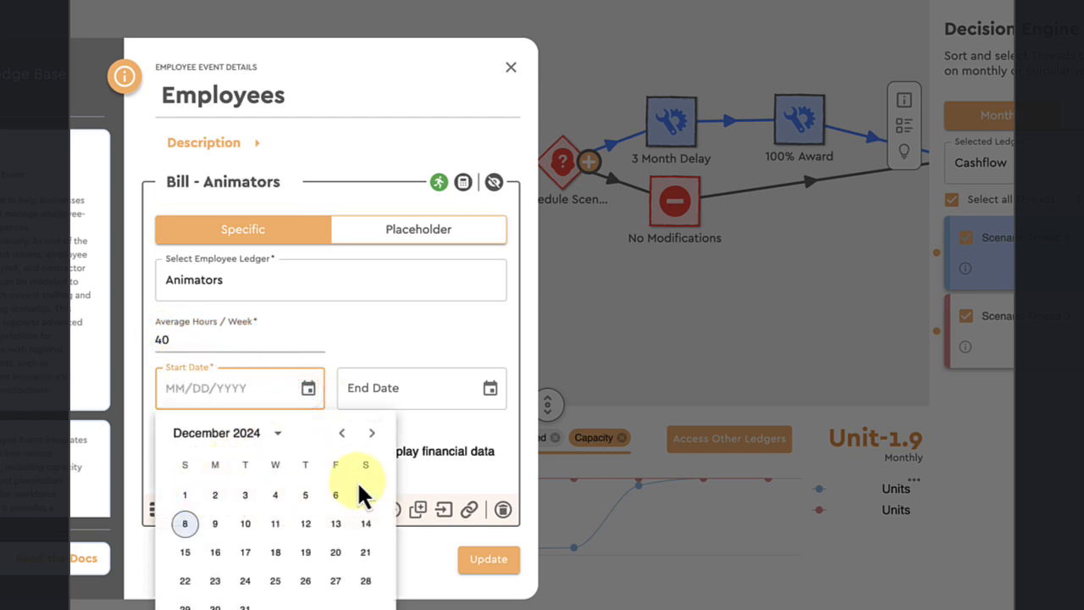
left_click(371, 433)
left_click(276, 500)
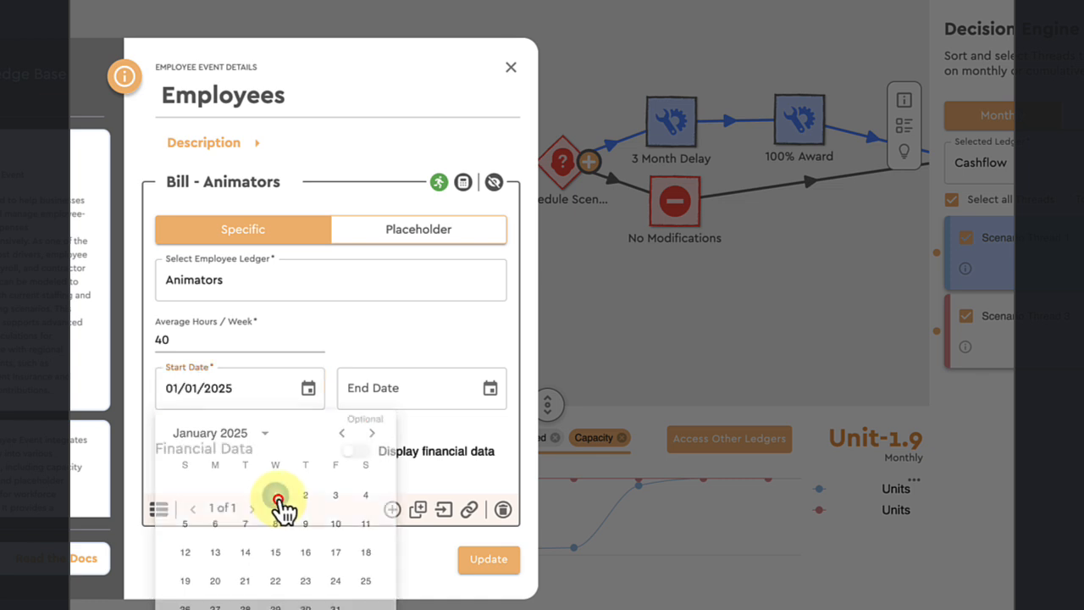
left_click(489, 393)
left_click(554, 433)
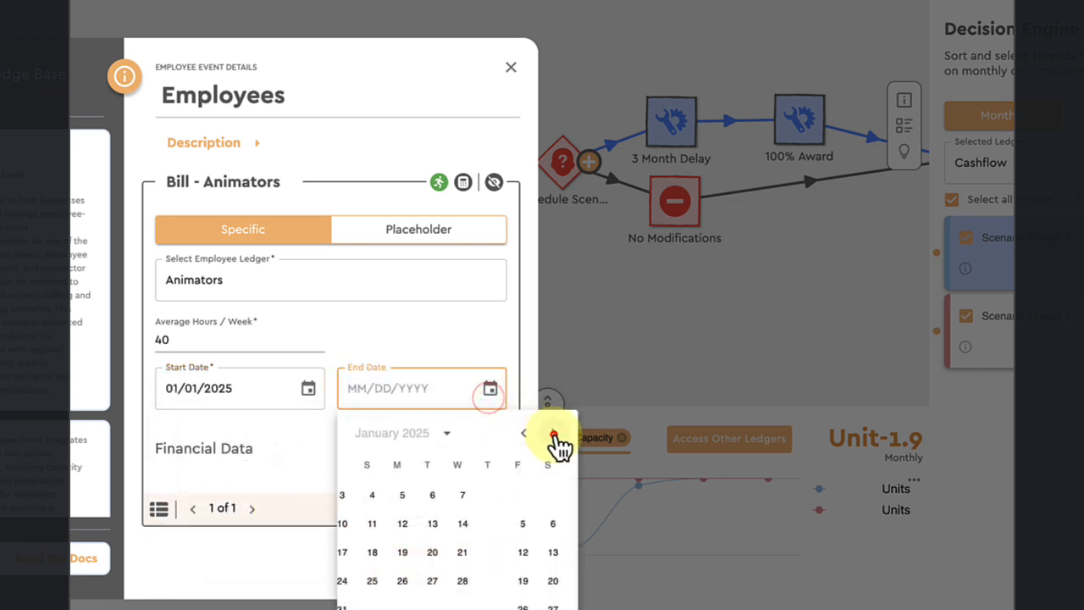
left_click(553, 433)
left_click(554, 433)
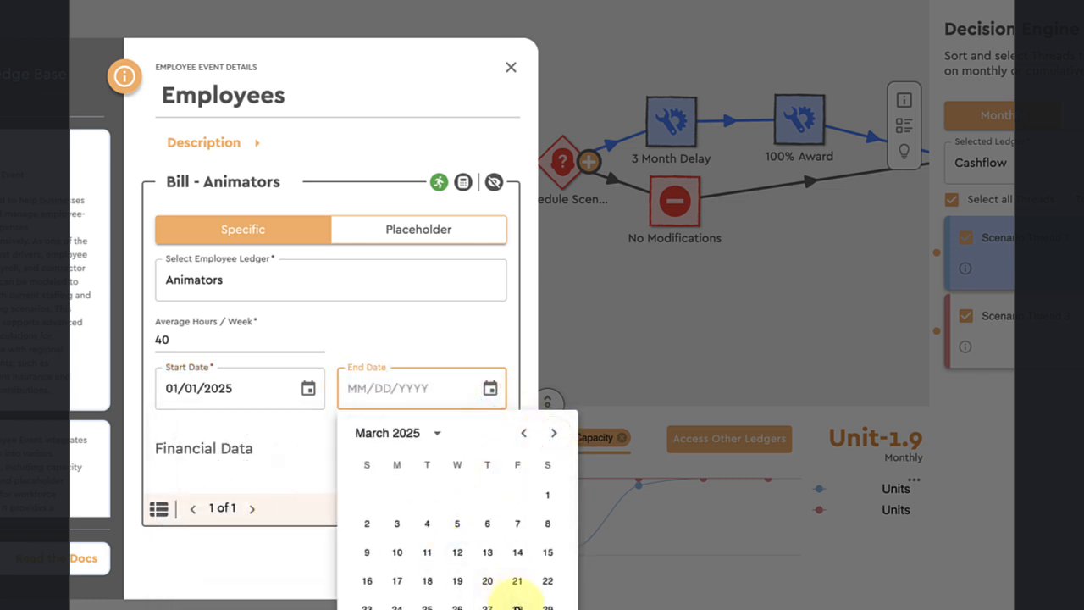
left_click(518, 606)
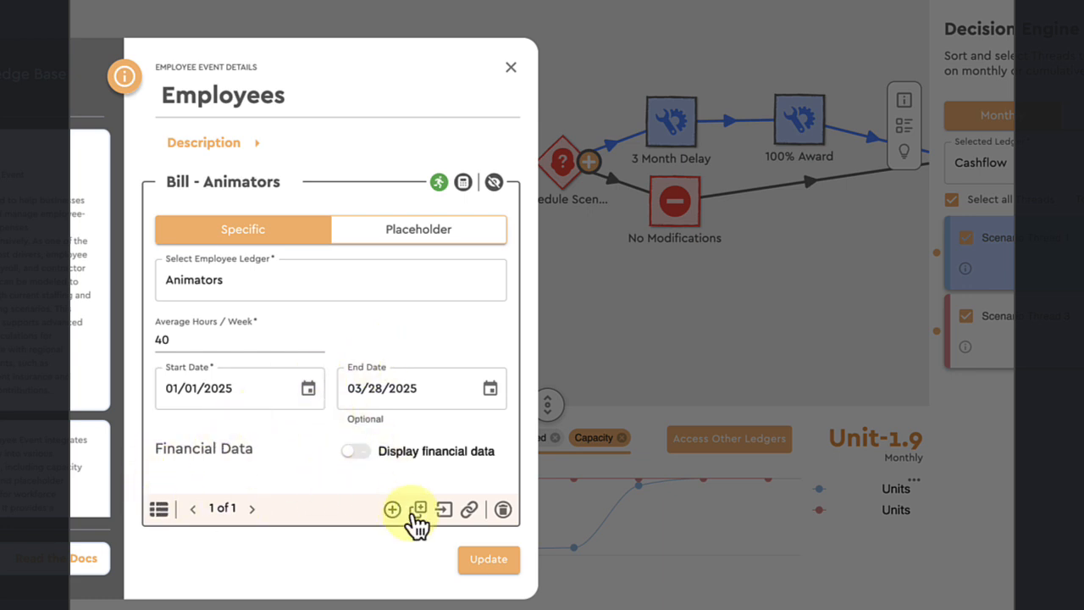
left_click(496, 565)
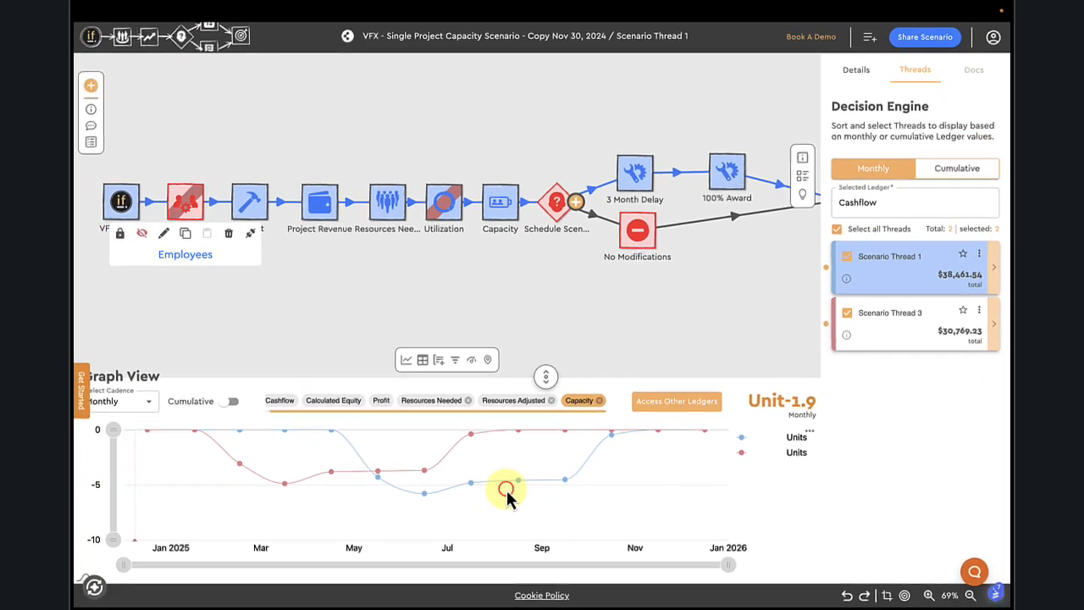
Re-enable the bypassed Employees event and recalculate the scenario
left_click(95, 587)
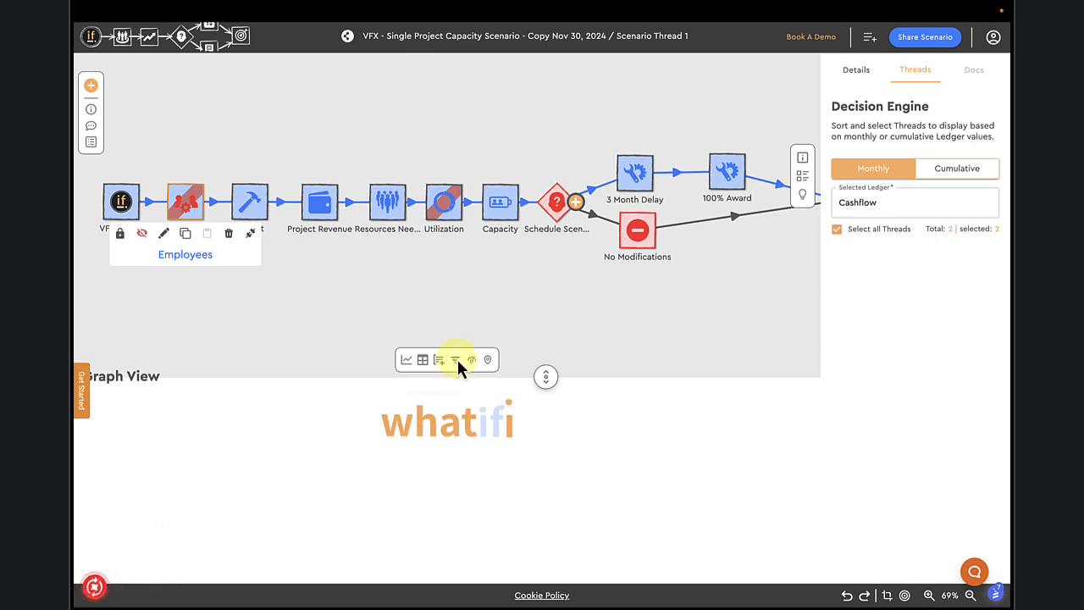
left_click(422, 360)
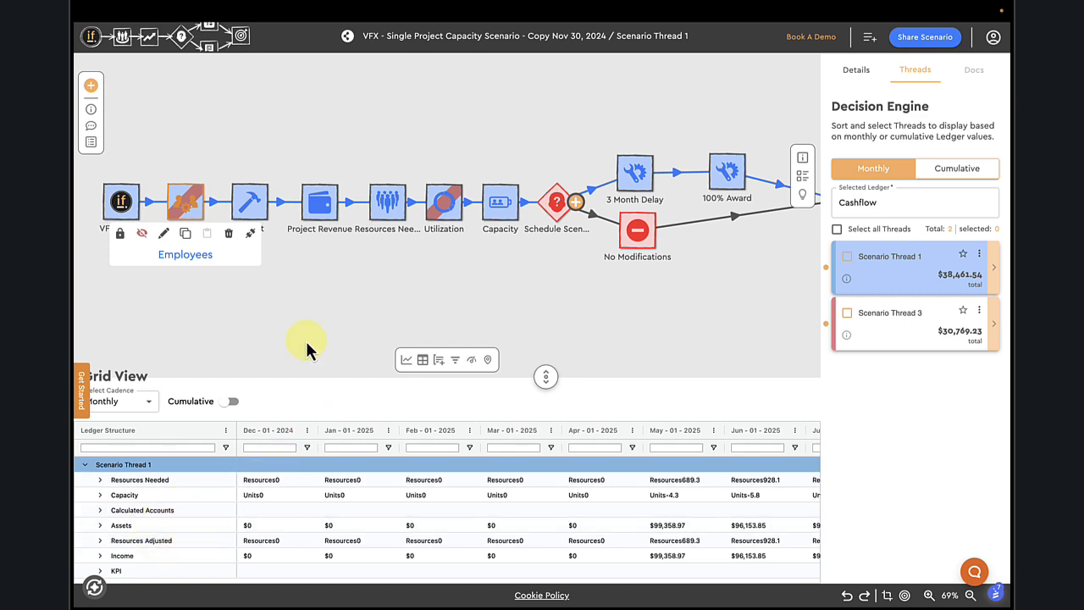
left_click(190, 204)
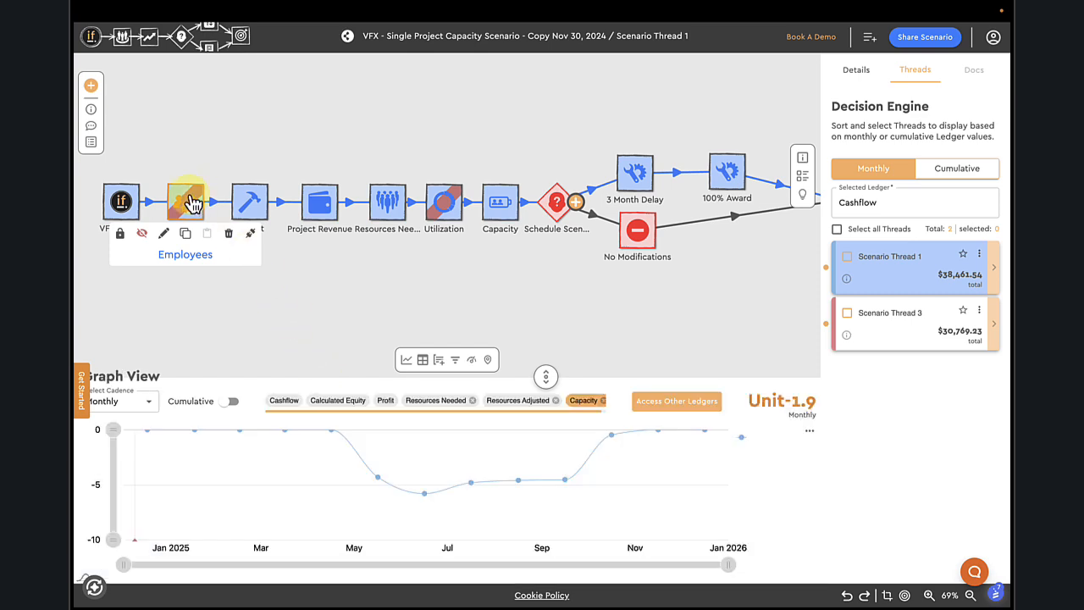
left_click(141, 234)
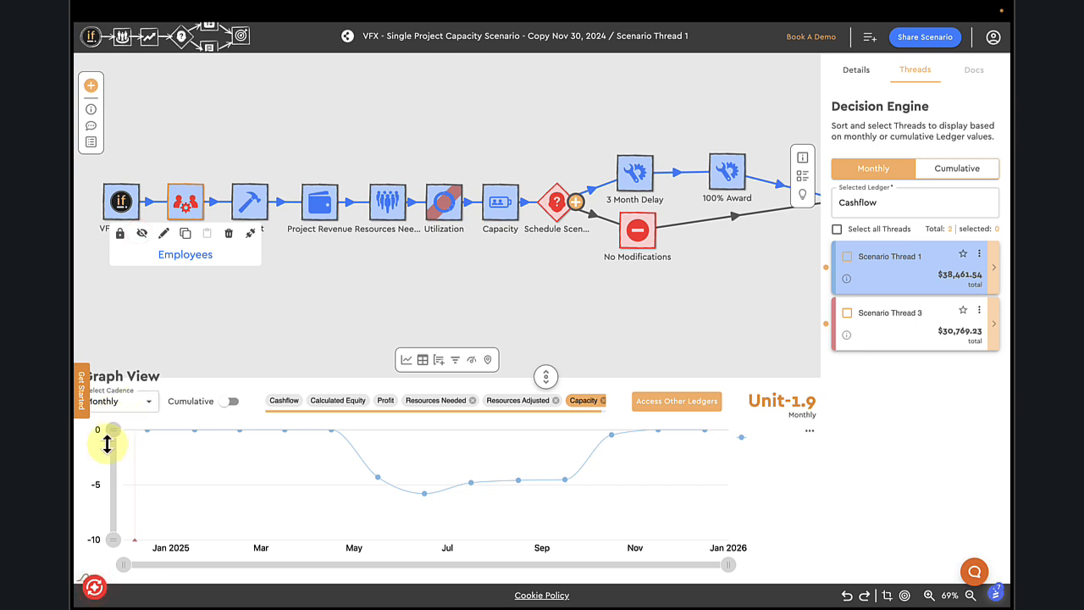
left_click(93, 586)
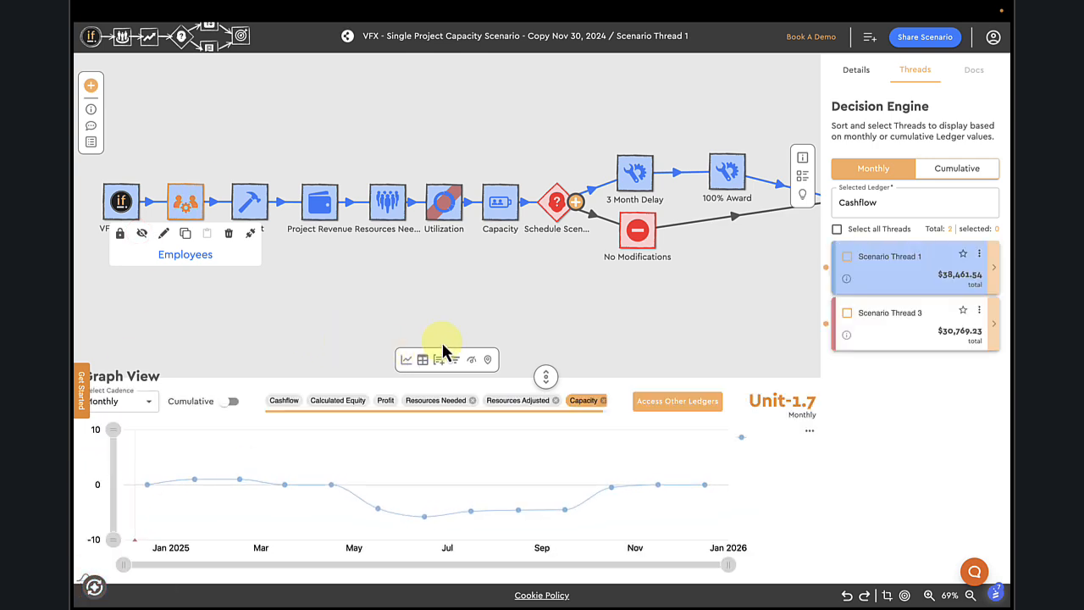
Examine the monthly Resources ledger of Scenario Thread 1 in the grid, expanded through Artists down to Animators
left_click(423, 361)
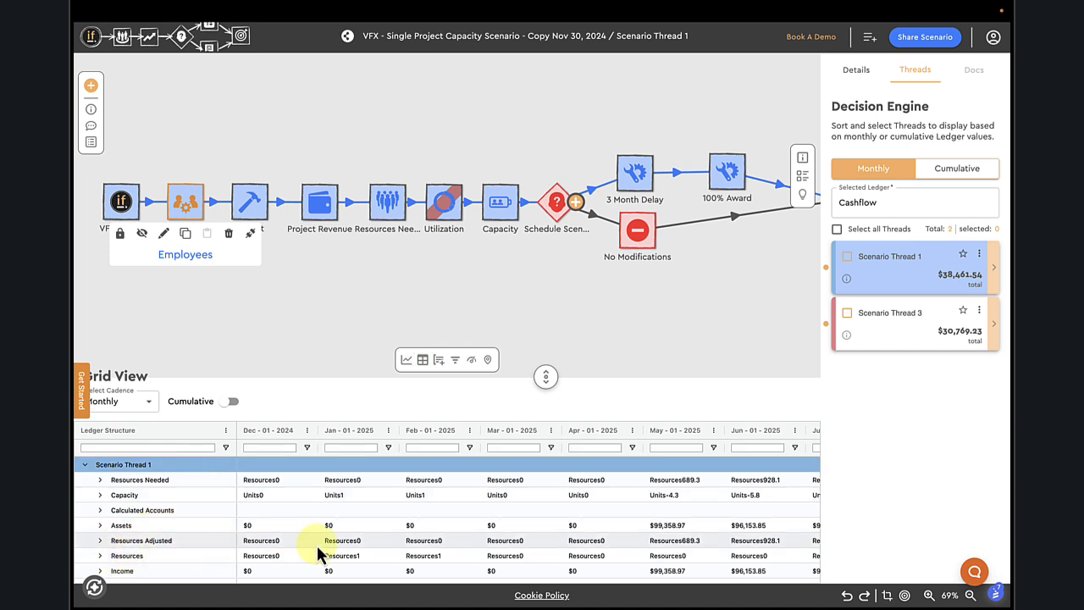
left_click(101, 556)
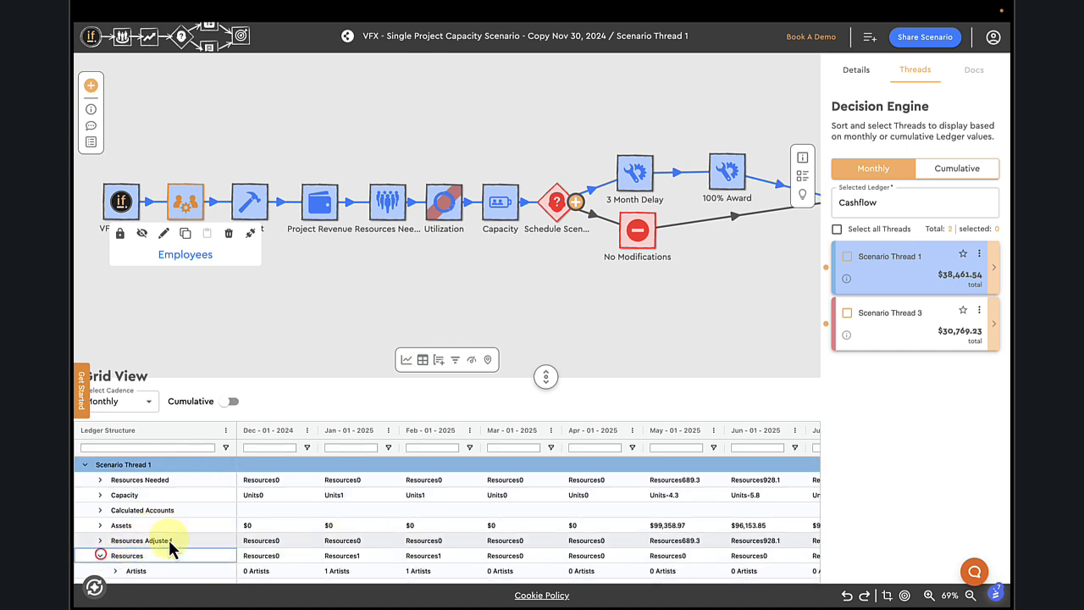
scroll(195, 538, "down", 1)
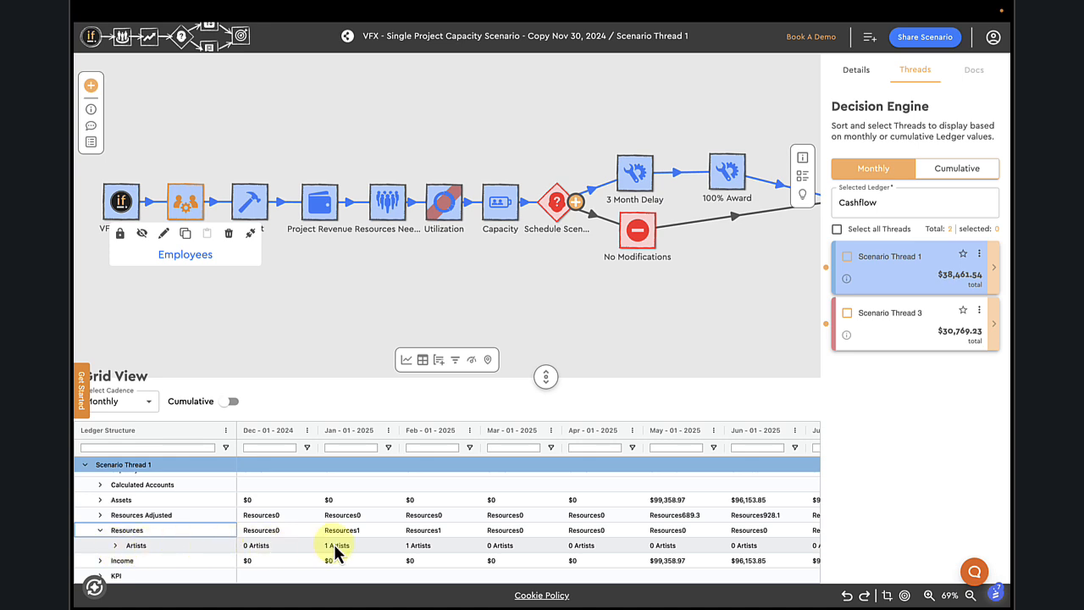
left_click(115, 545)
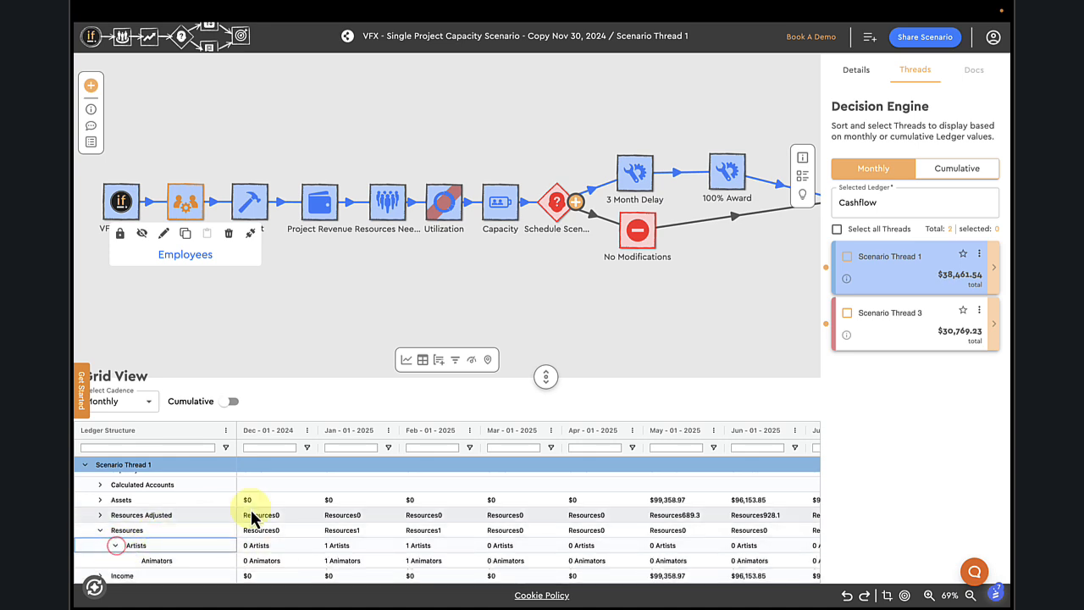
scroll(250, 509, "down", 1)
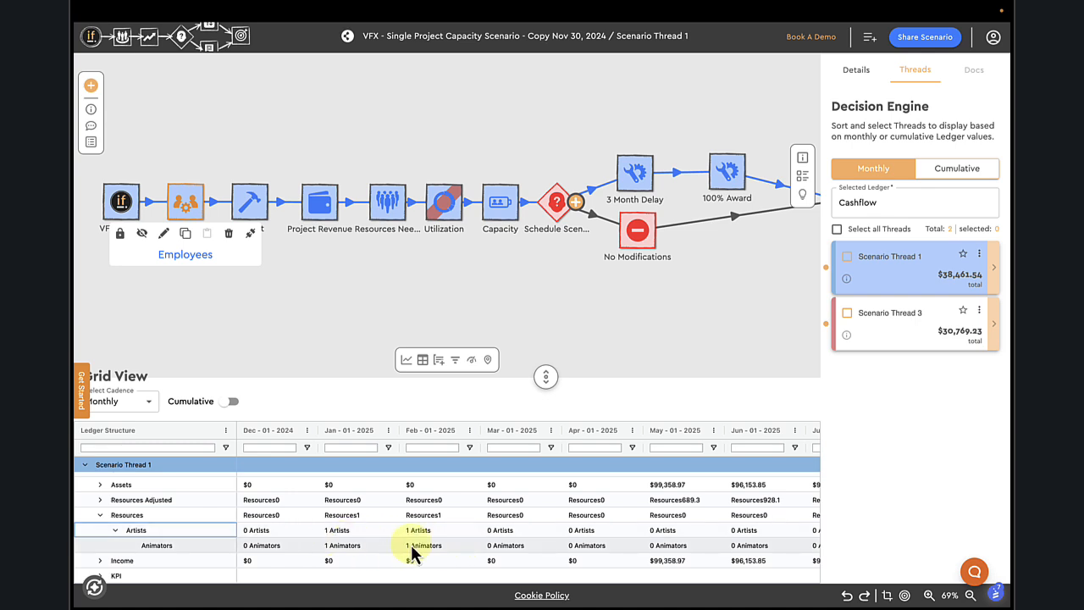
Add the Resources ledger to the graph view and plot it together with Resources Needed
left_click(407, 365)
left_click(647, 398)
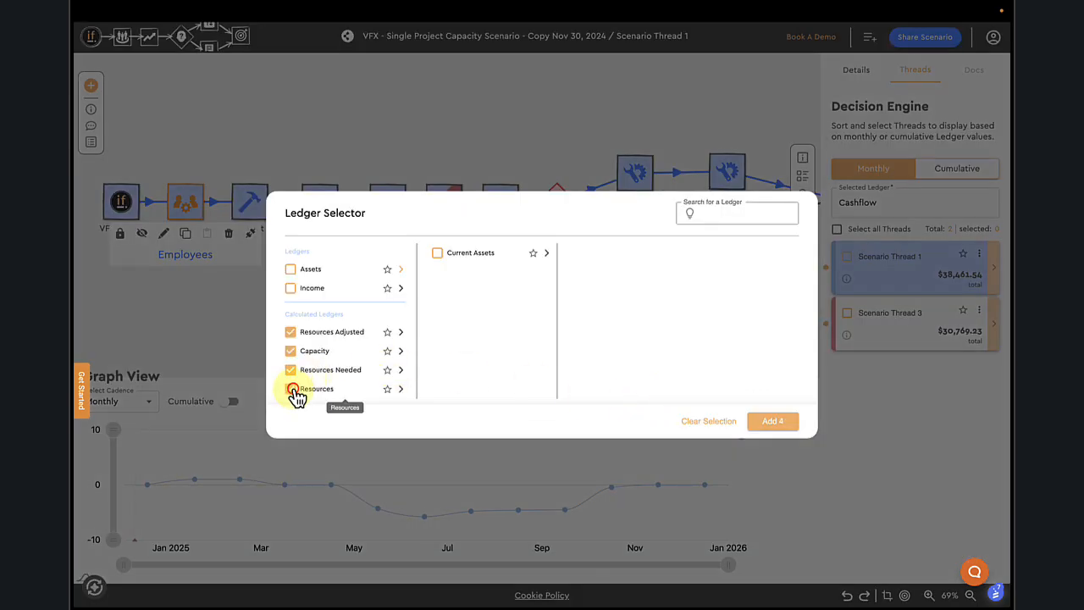
left_click(764, 421)
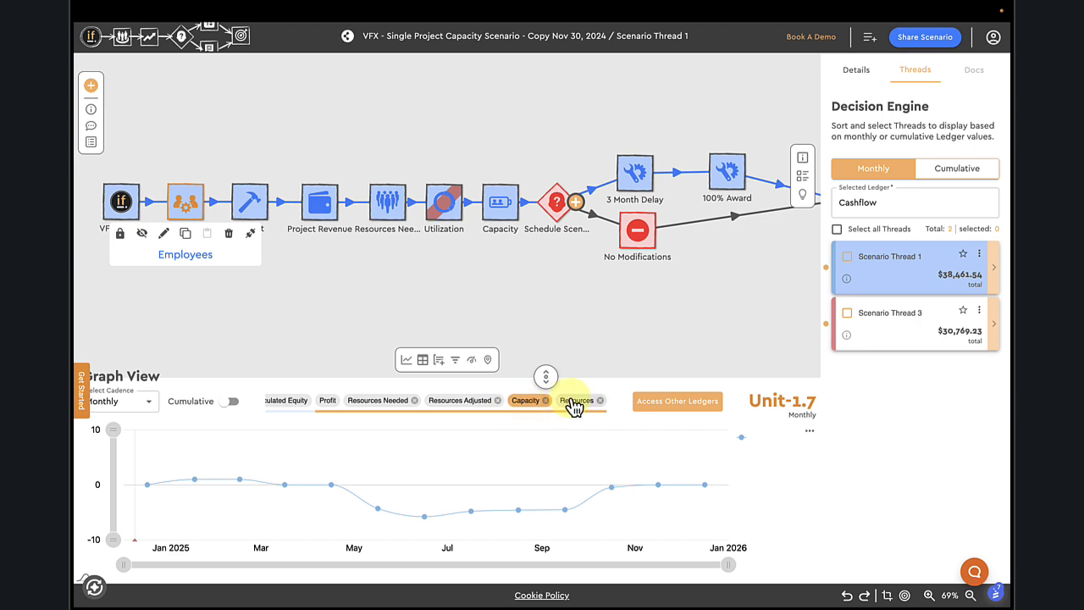
left_click(568, 401)
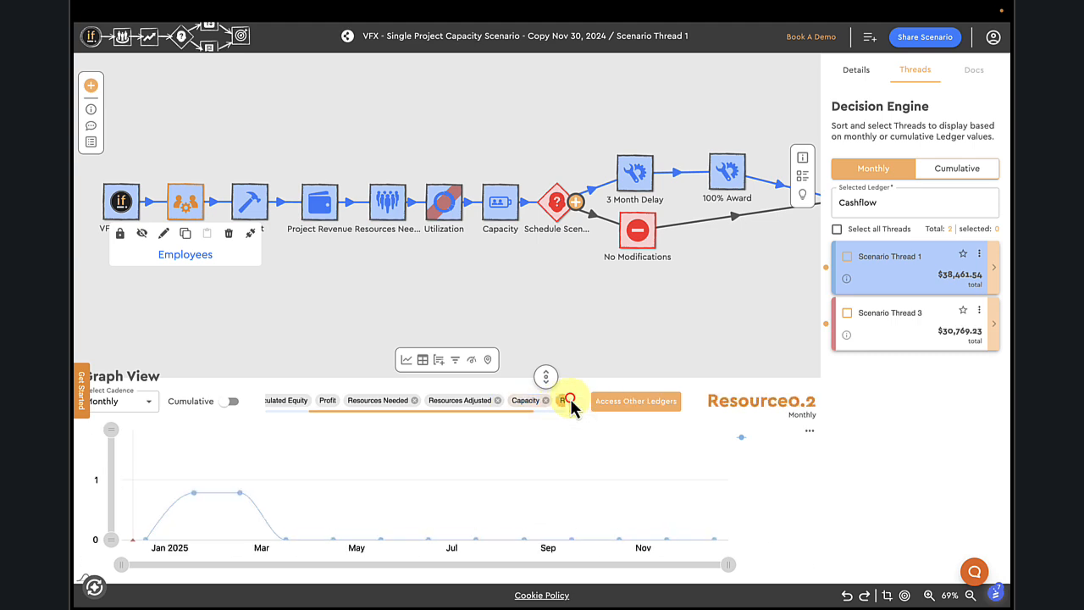
left_click(389, 403)
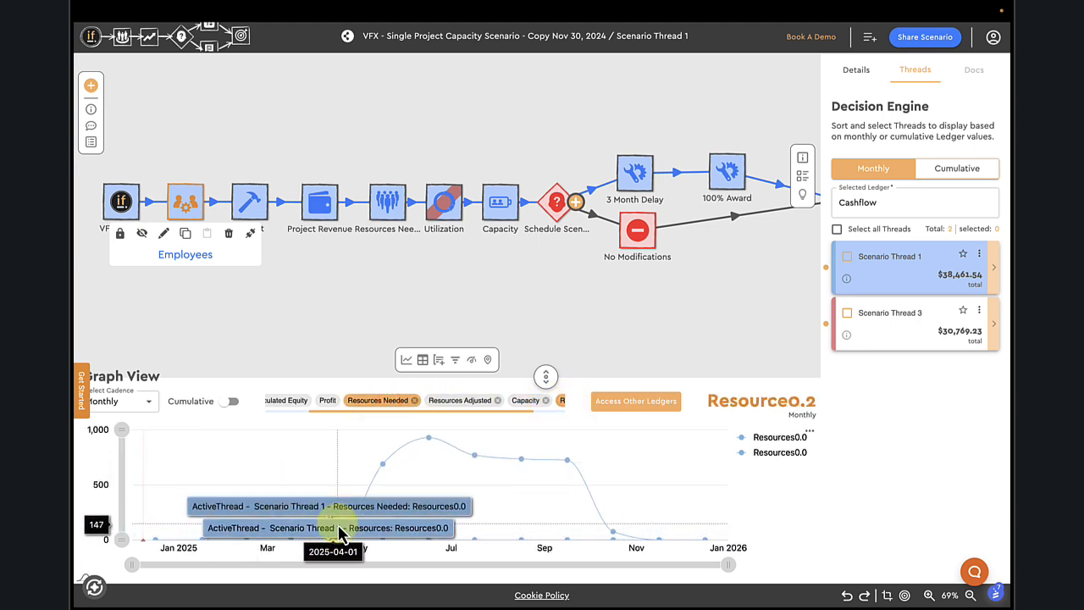
Duplicate the existing employee record in the Employees event, name the copy Animators, and make it a Placeholder record
left_click(186, 208)
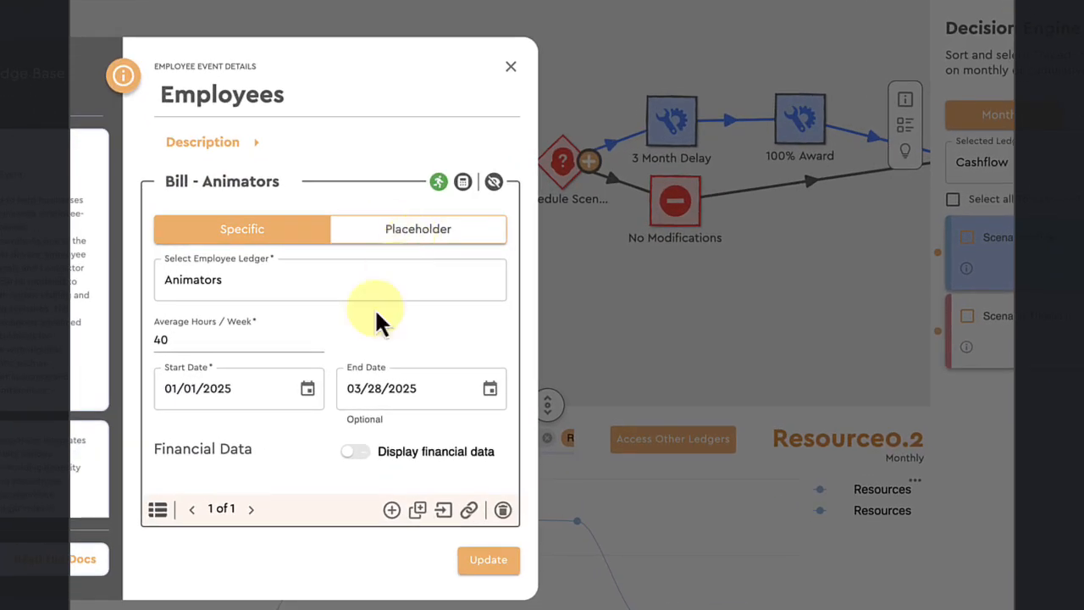
left_click(265, 178)
type("Animators")
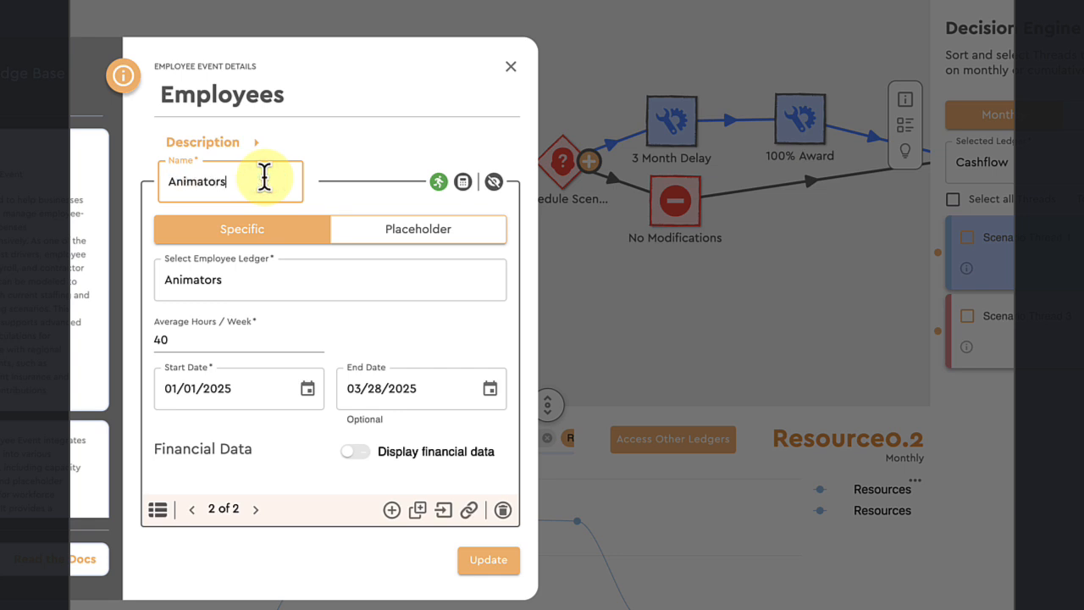
left_click(440, 236)
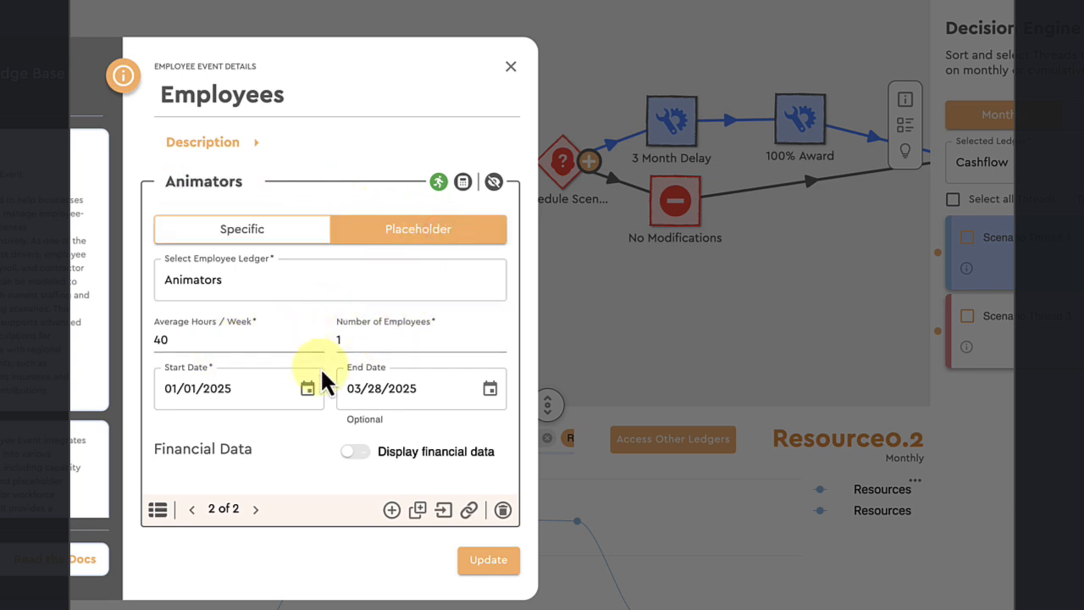
Clear the Animators placeholder's end date, set its start date to 09/01/2024 and number of employees to 2, and update the event
left_click(491, 391)
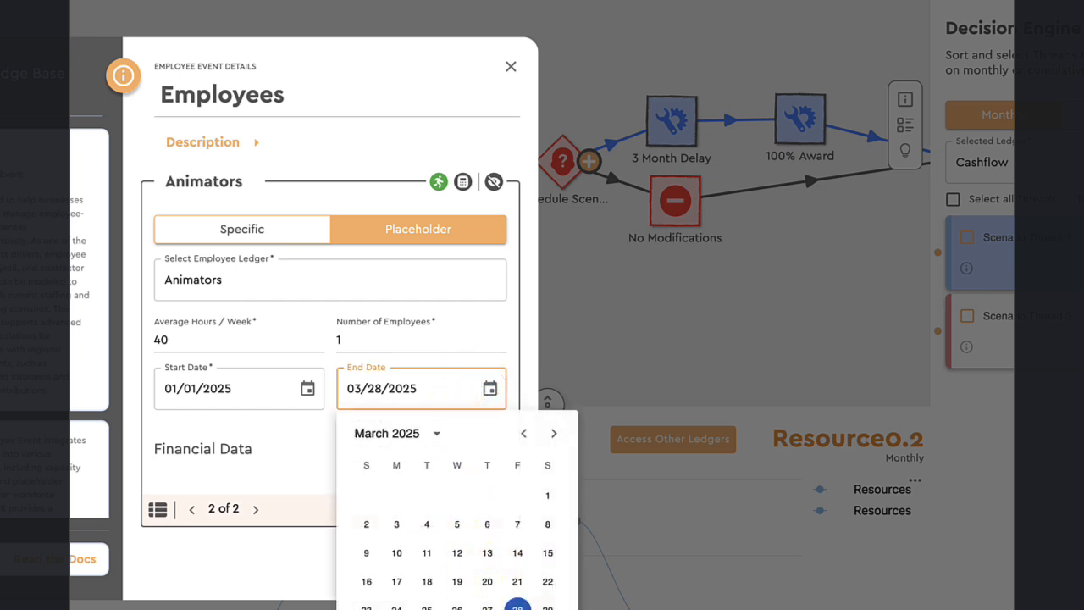
left_click(539, 607)
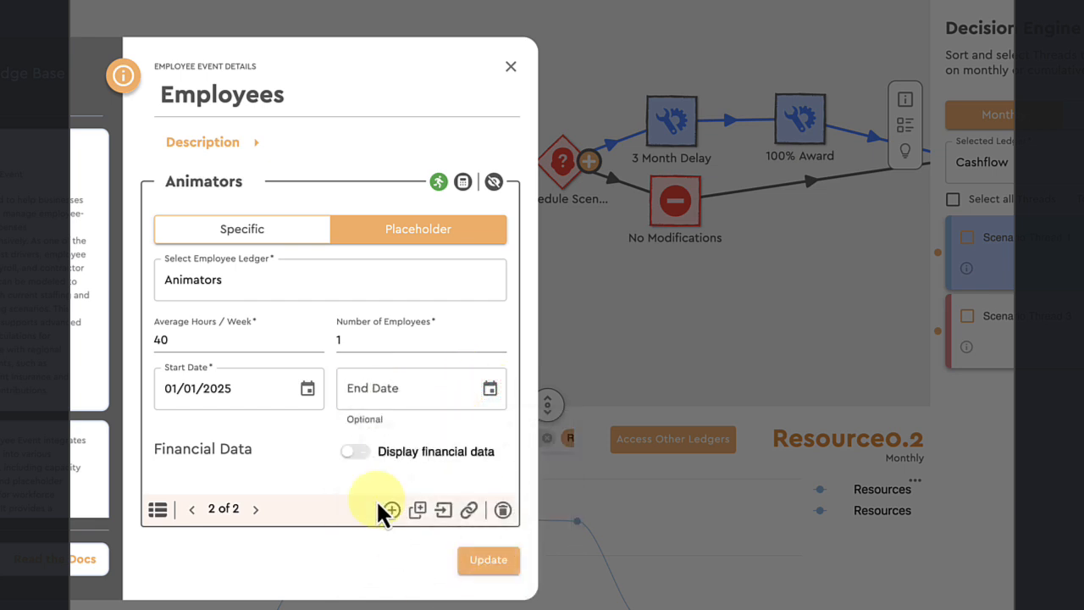
left_click(306, 390)
left_click(337, 435)
left_click(338, 435)
left_click(338, 435)
left_click(338, 436)
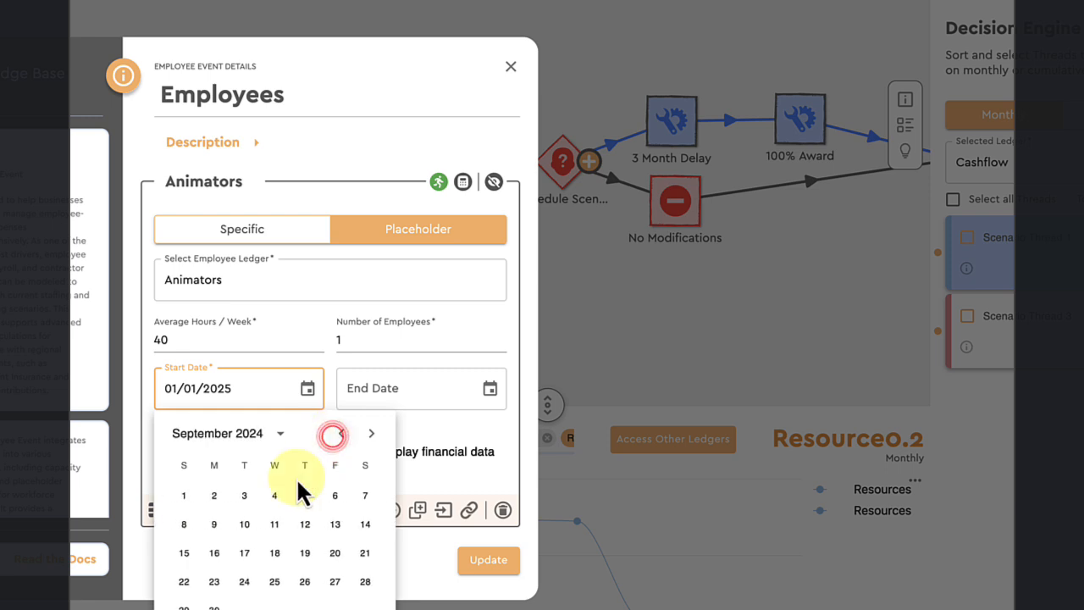
left_click(186, 497)
left_click(362, 340)
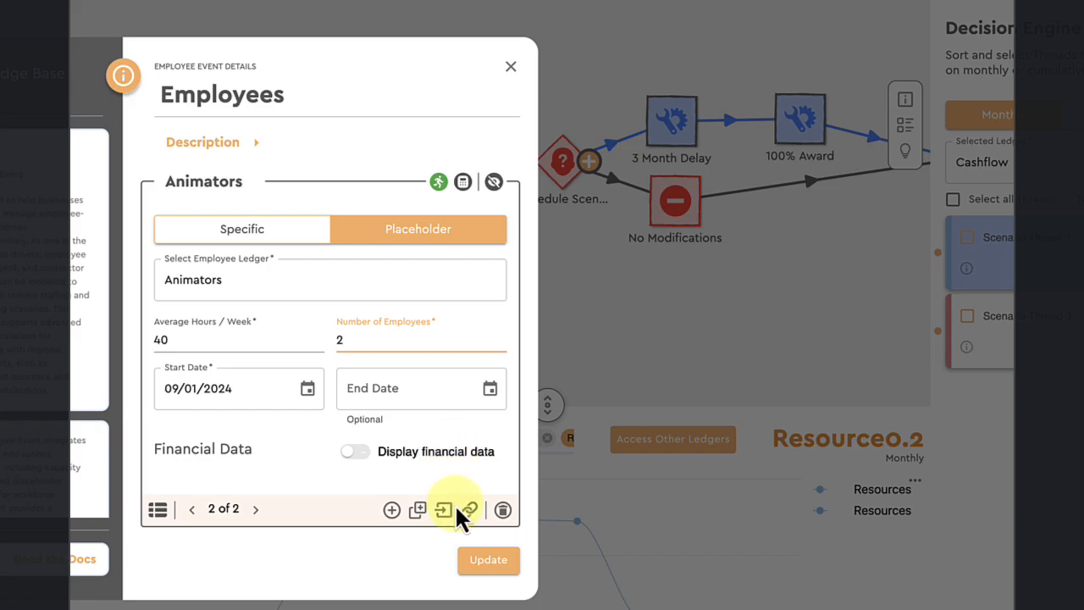
left_click(483, 559)
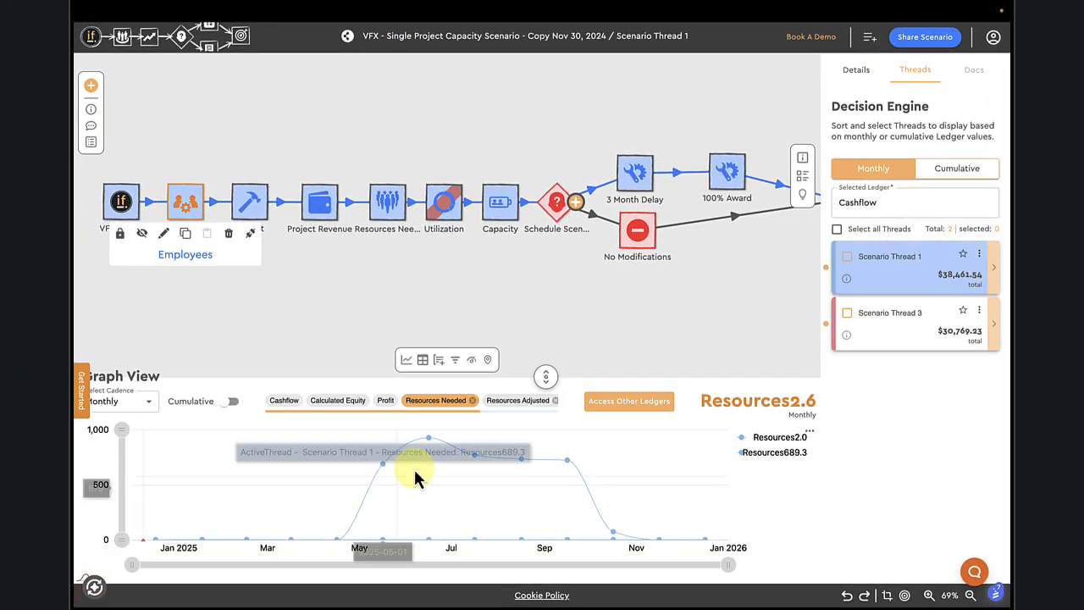
Graph the Resources ledger on its own, and add the Capacity - Animators ledger and graph it
scroll(515, 401, "right", 3)
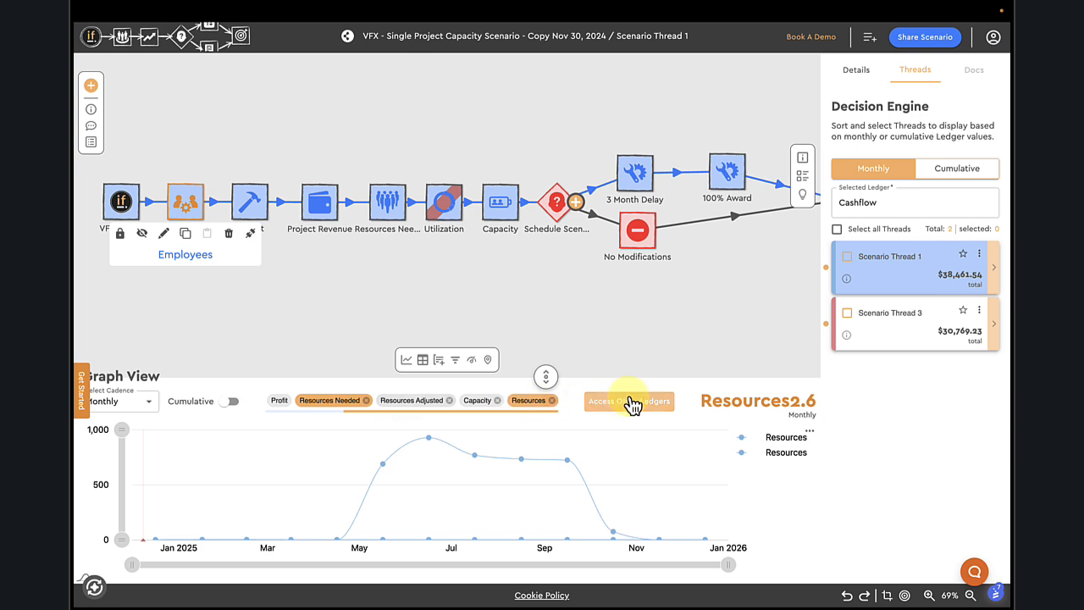
left_click(526, 405)
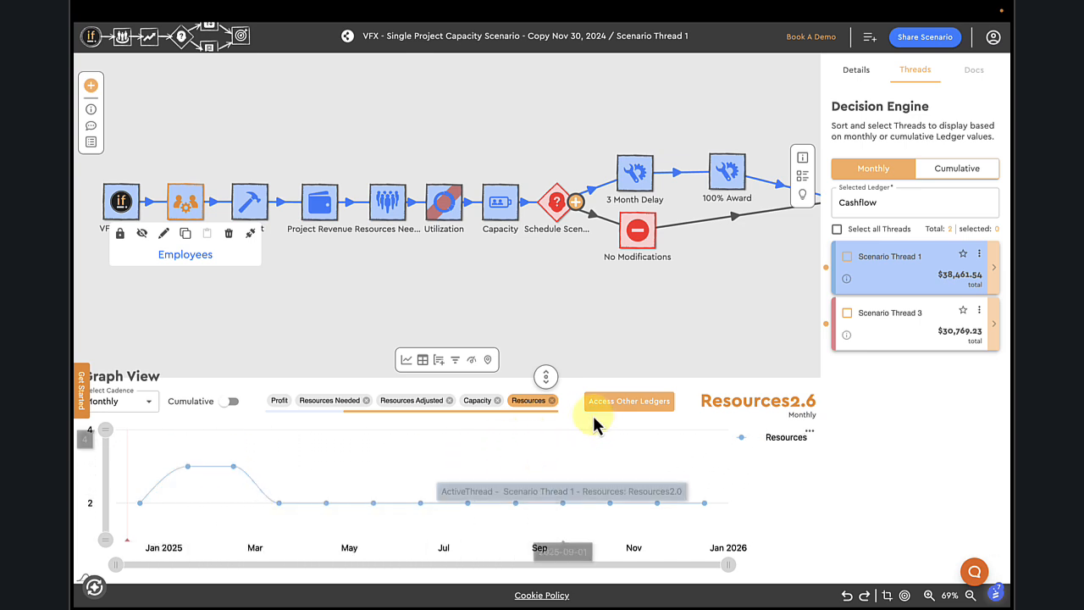
left_click(615, 415)
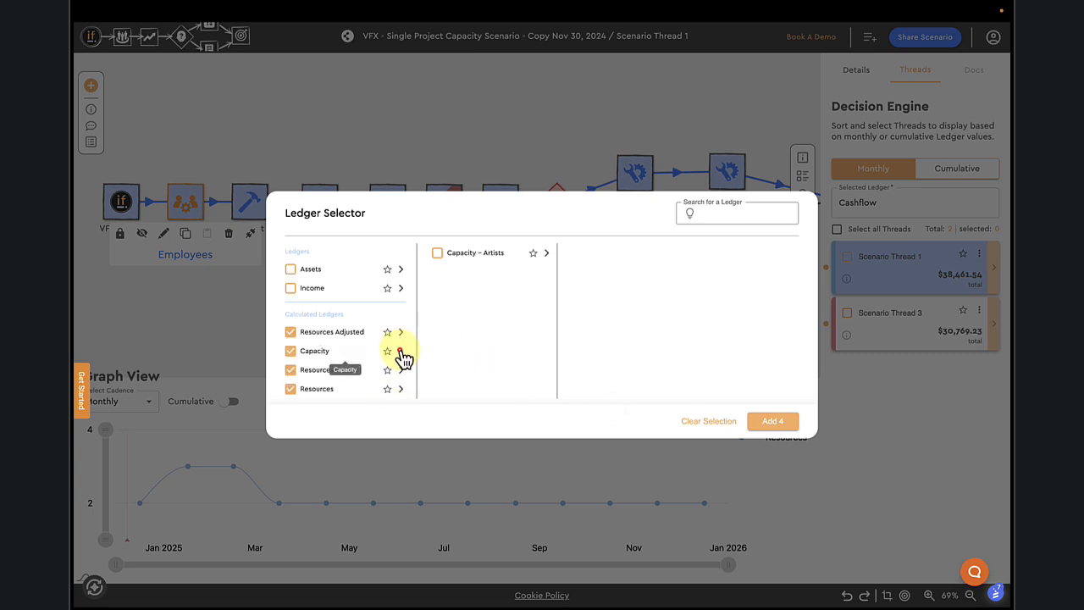
left_click(546, 254)
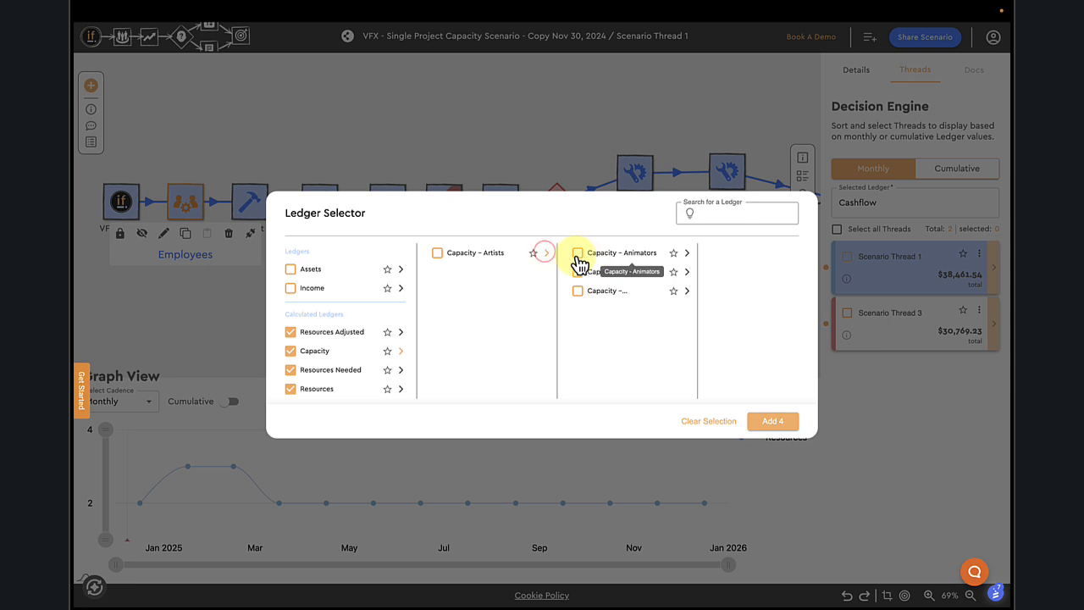
left_click(774, 421)
scroll(468, 405, "right", 2)
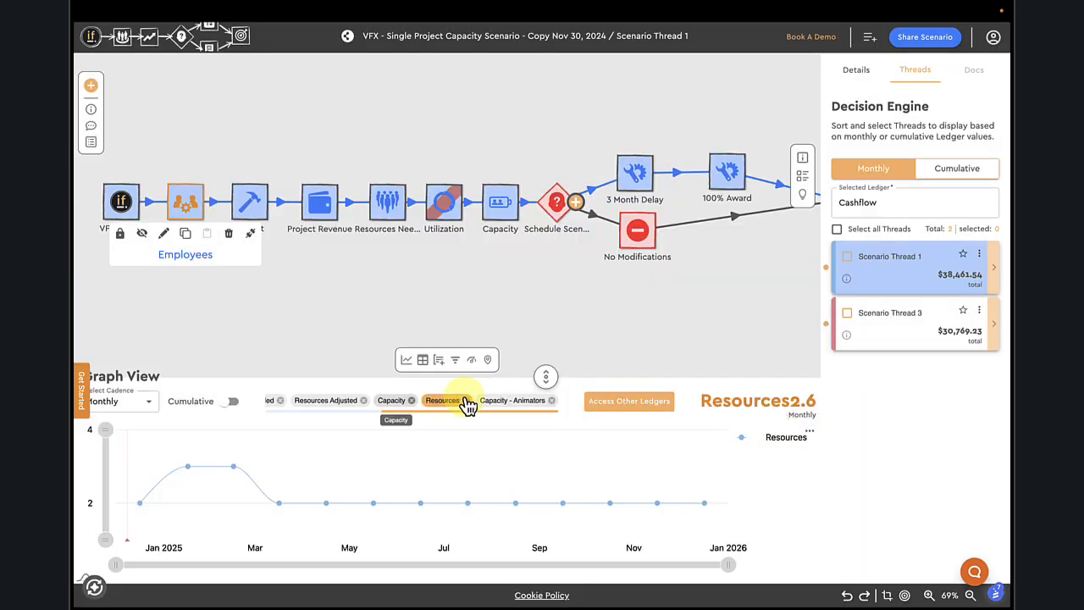
left_click(505, 405)
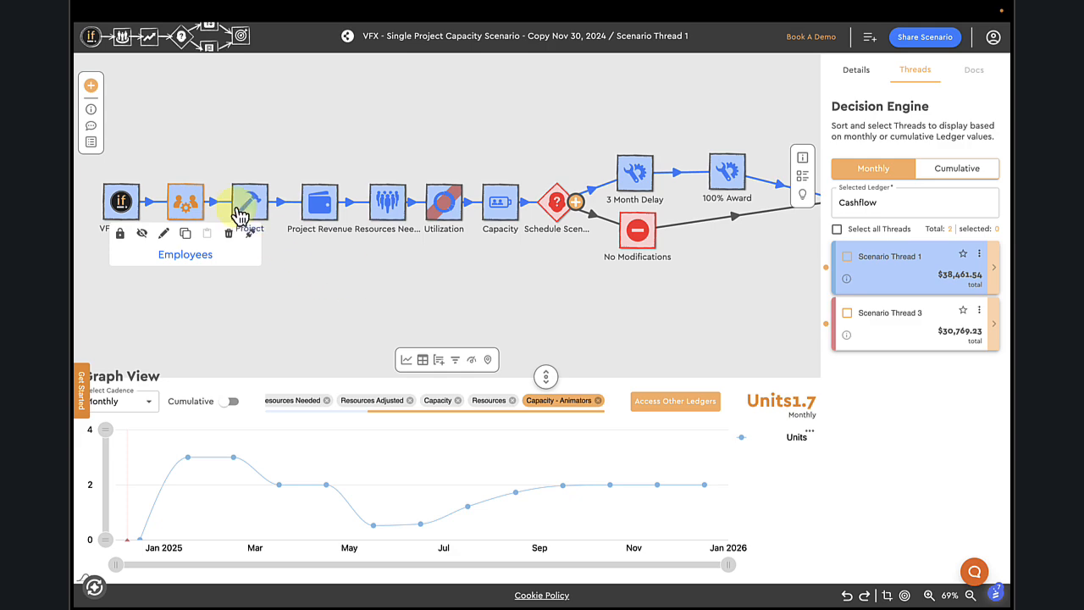
Add the Lighters and Compositors ledgers under Needed - Project 1 to the graph selection, and graph Needed - Project 1 - Lighters
left_click(185, 197)
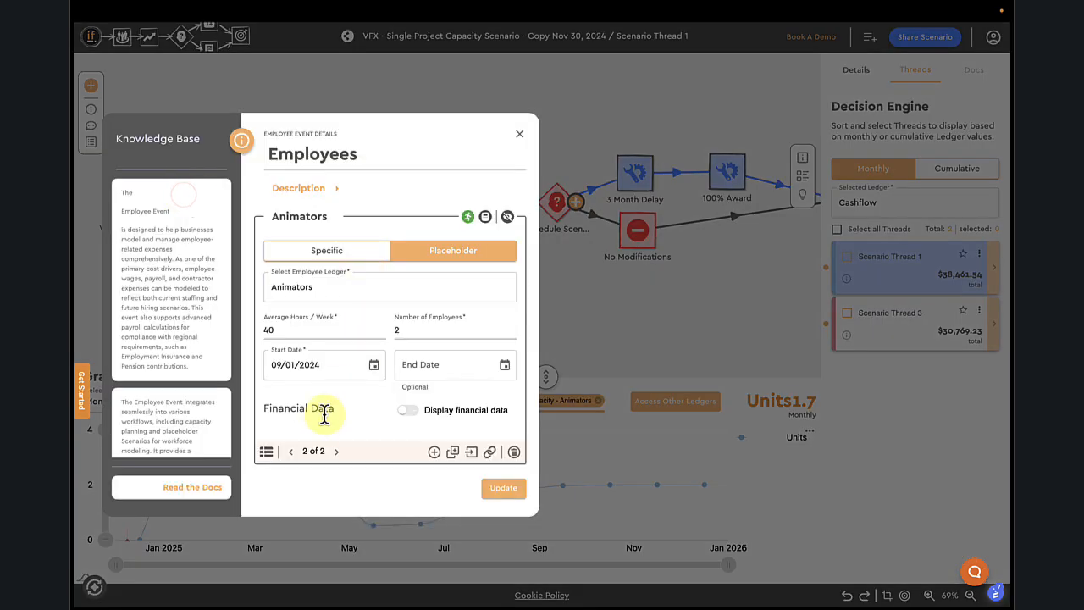
left_click(599, 150)
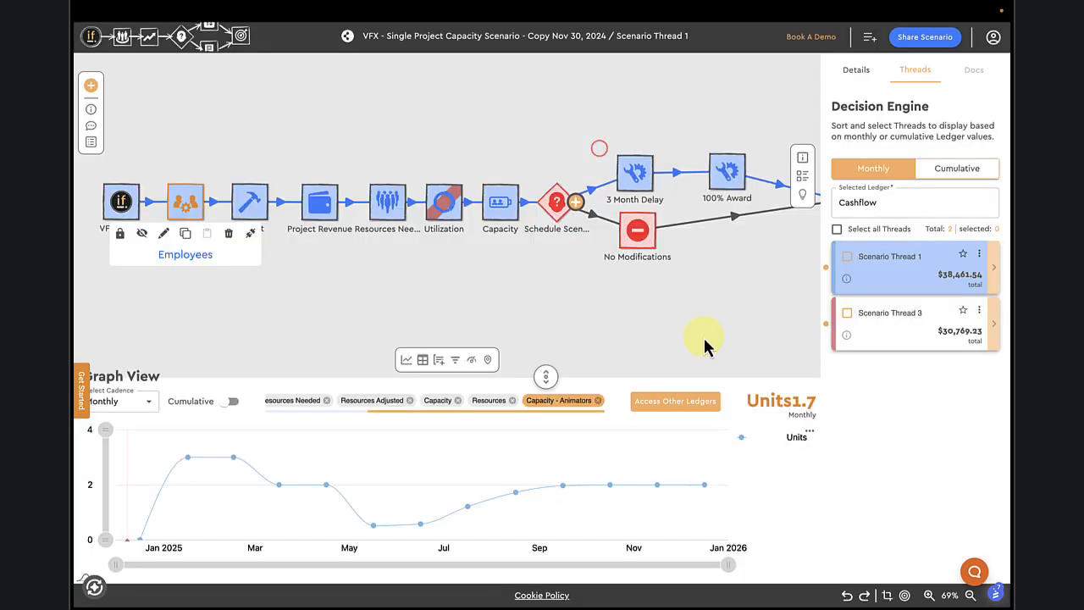
left_click(666, 407)
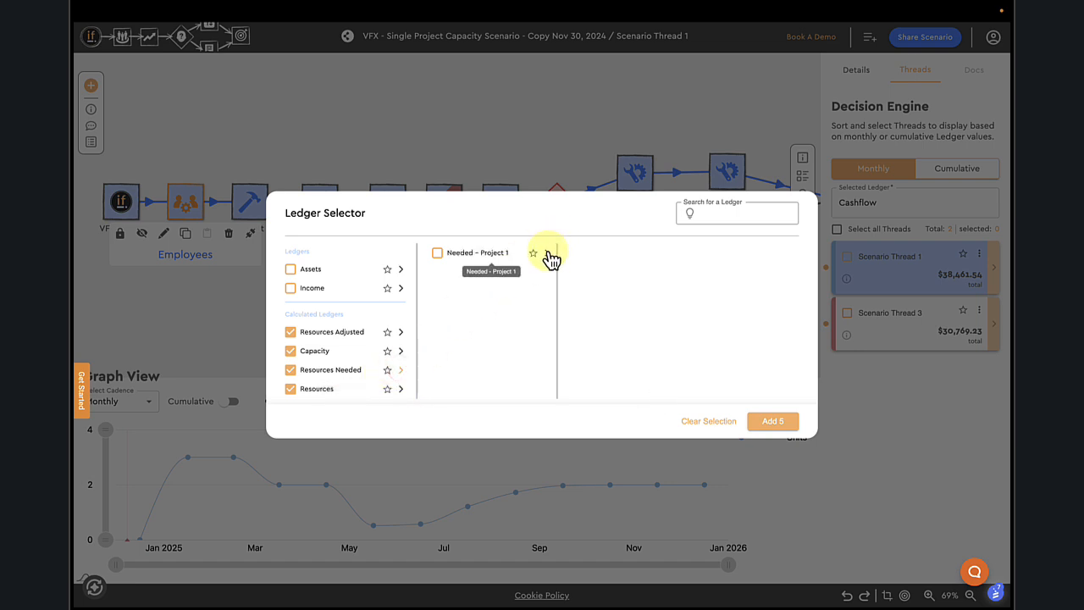
left_click(686, 253)
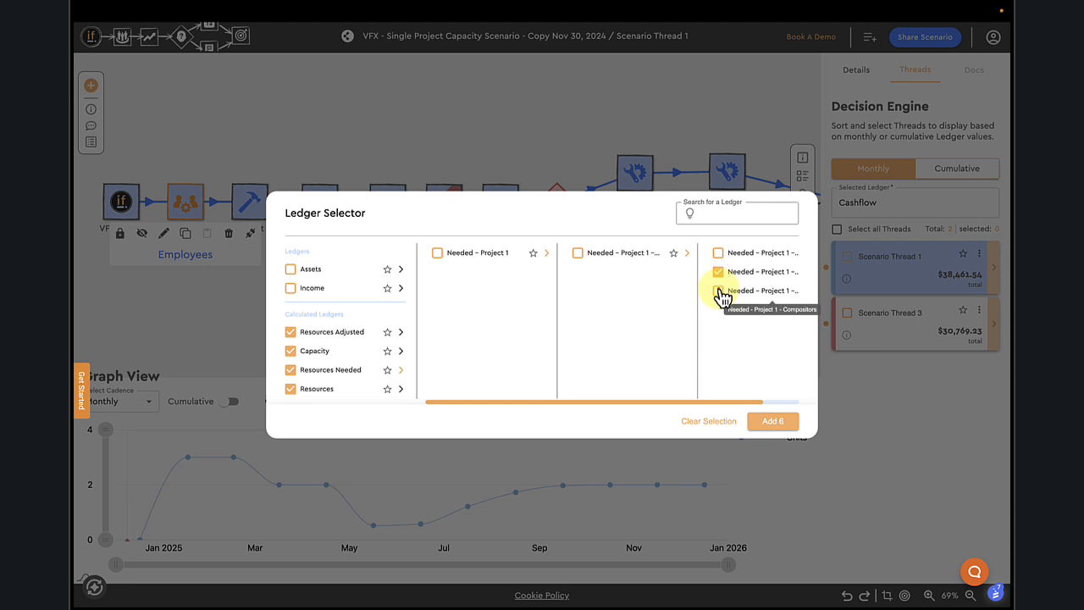
left_click(718, 290)
left_click(771, 421)
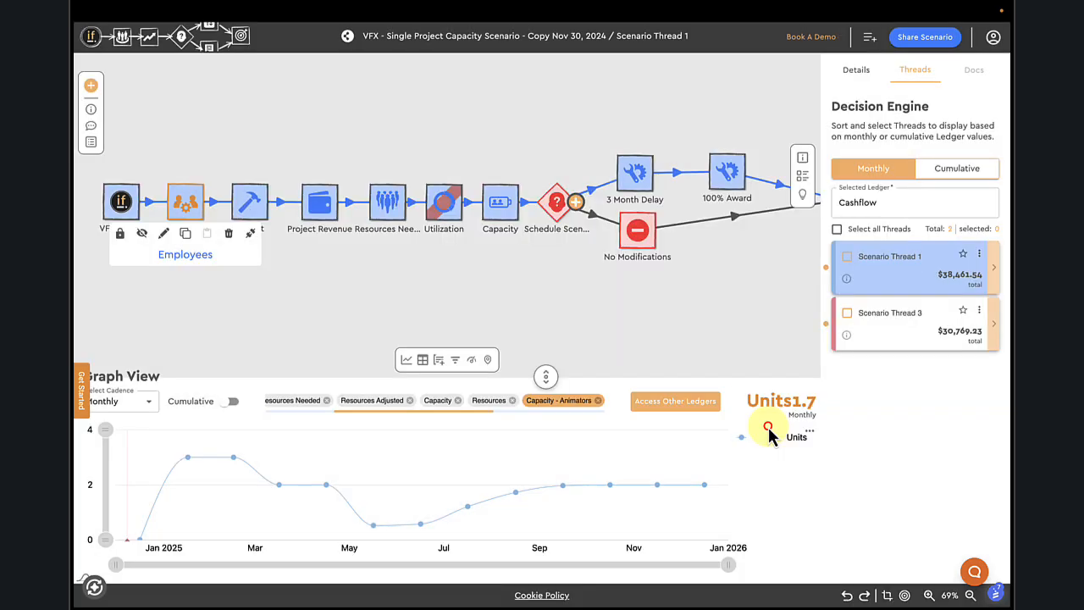
scroll(477, 407, "right", 5)
left_click(464, 404)
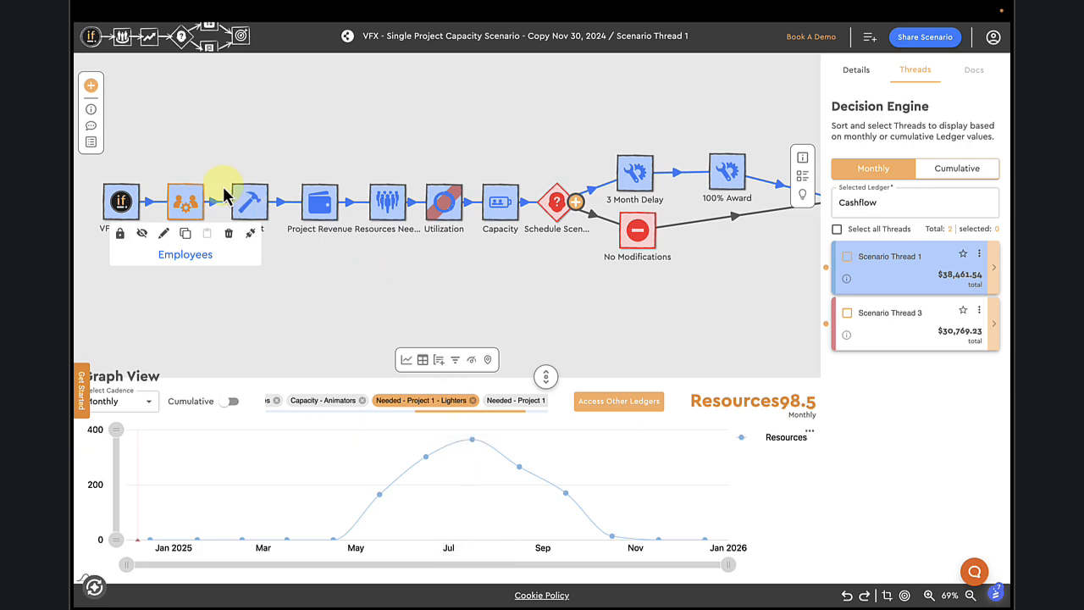
Add a new employee record named Lighters to the Employees event and assign it the Lighters ledger under Resources - Artists
double_click(193, 207)
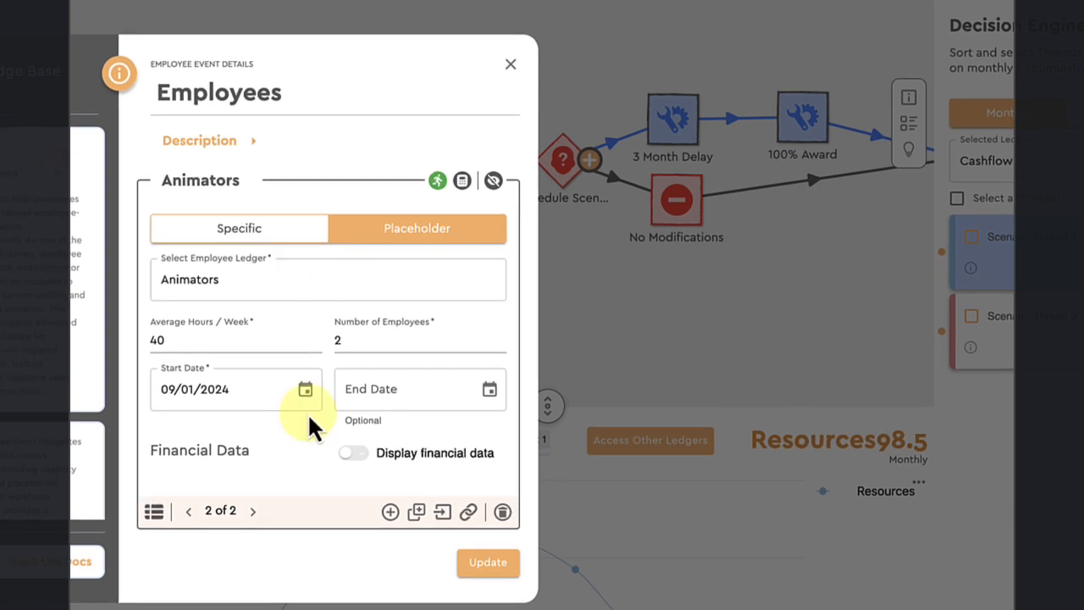
left_click(389, 511)
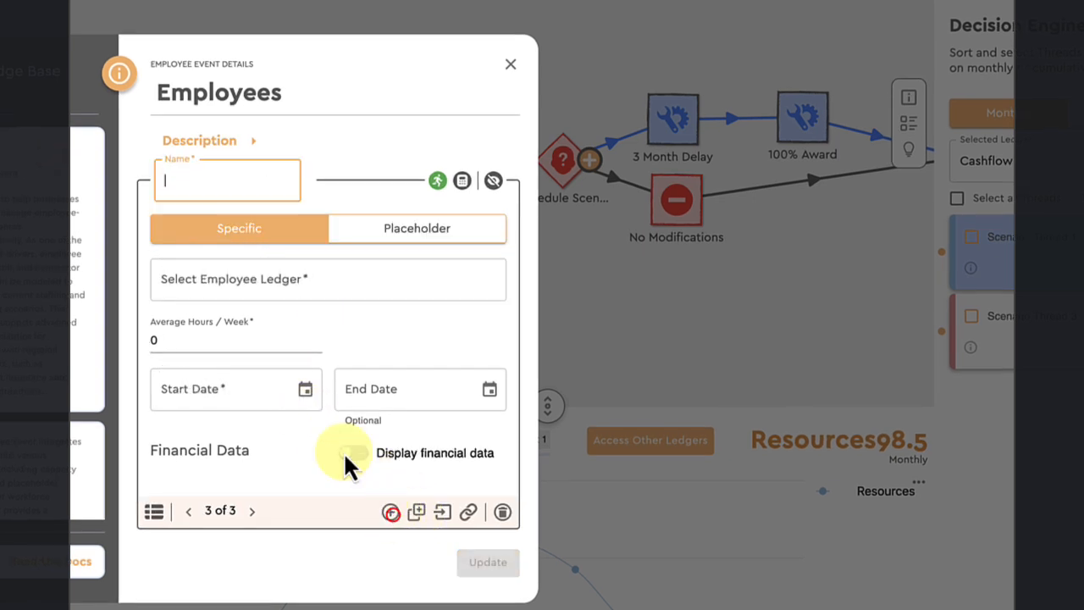
left_click(221, 184)
type("Lighters")
left_click(280, 275)
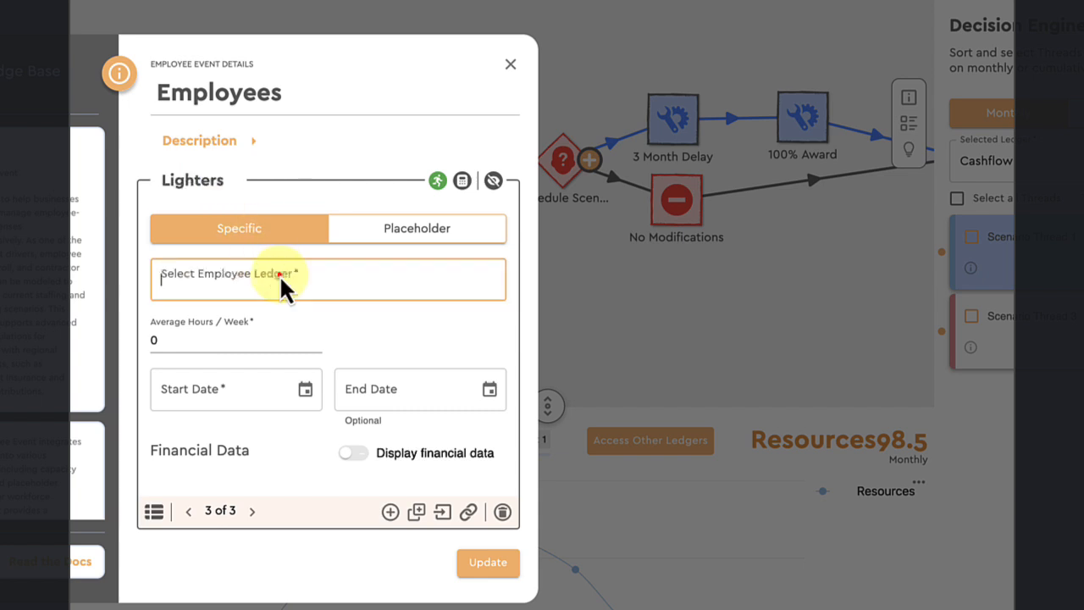
left_click(290, 324)
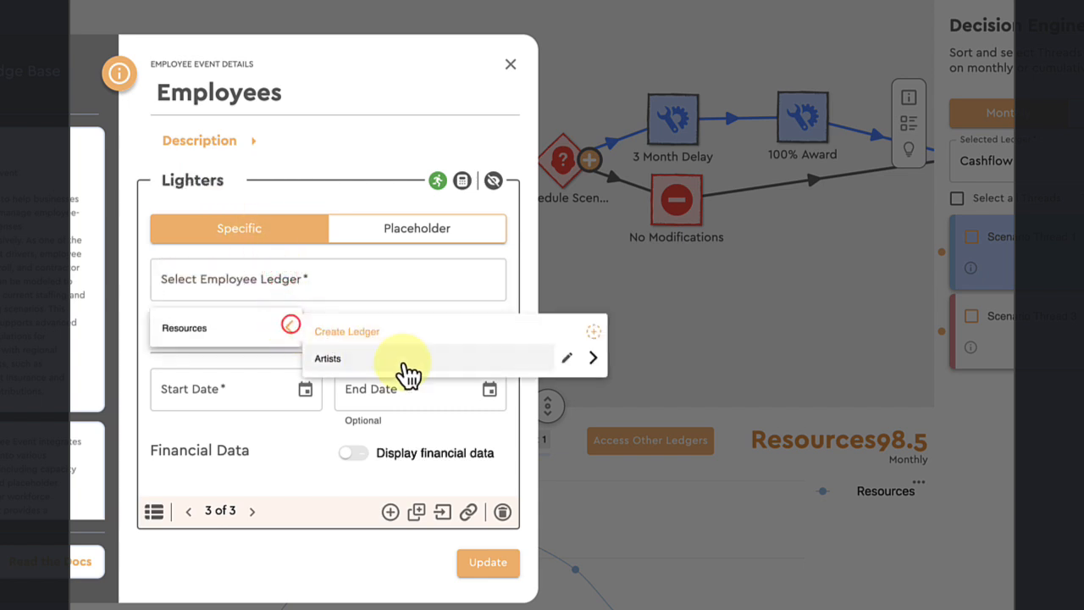
left_click(593, 358)
left_click(514, 442)
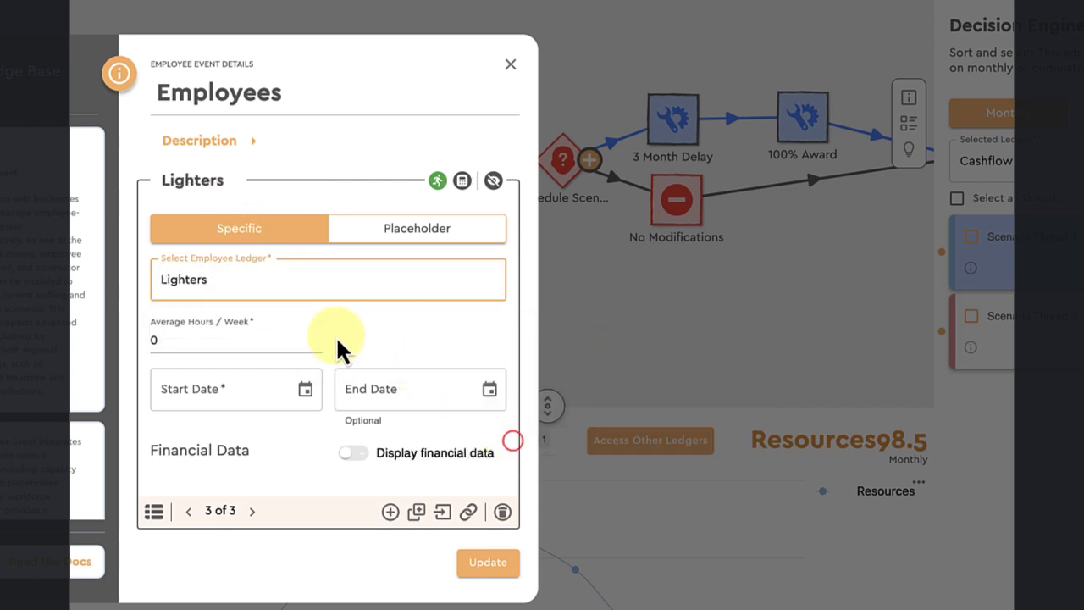
Make Lighters a Placeholder with 40 average hours per week, 3 employees and start date 12/01/2024, then update the event and recalculate the scenario
left_click(439, 232)
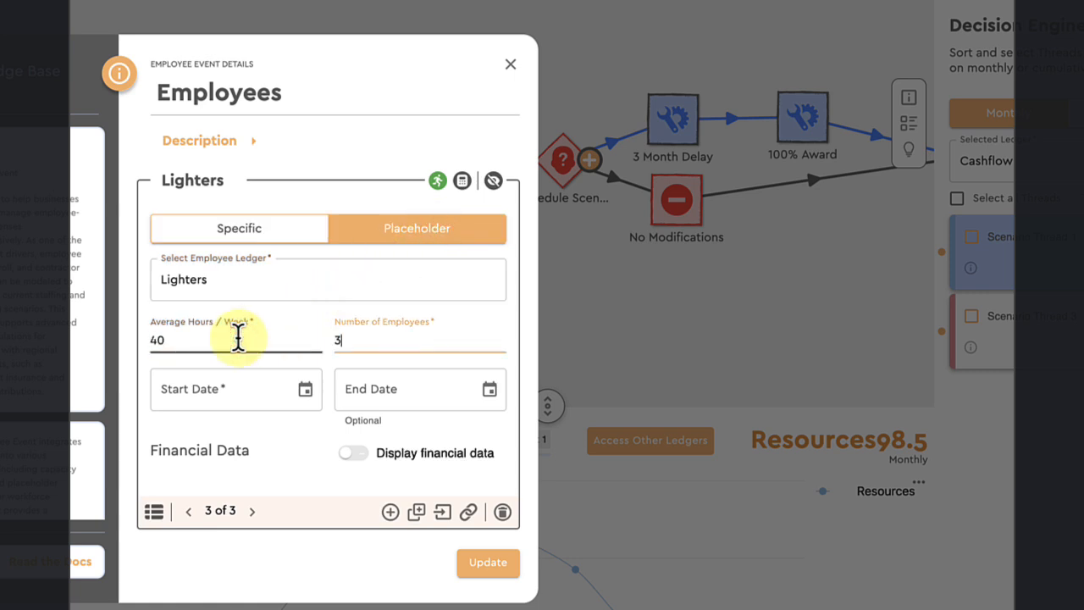
left_click(304, 390)
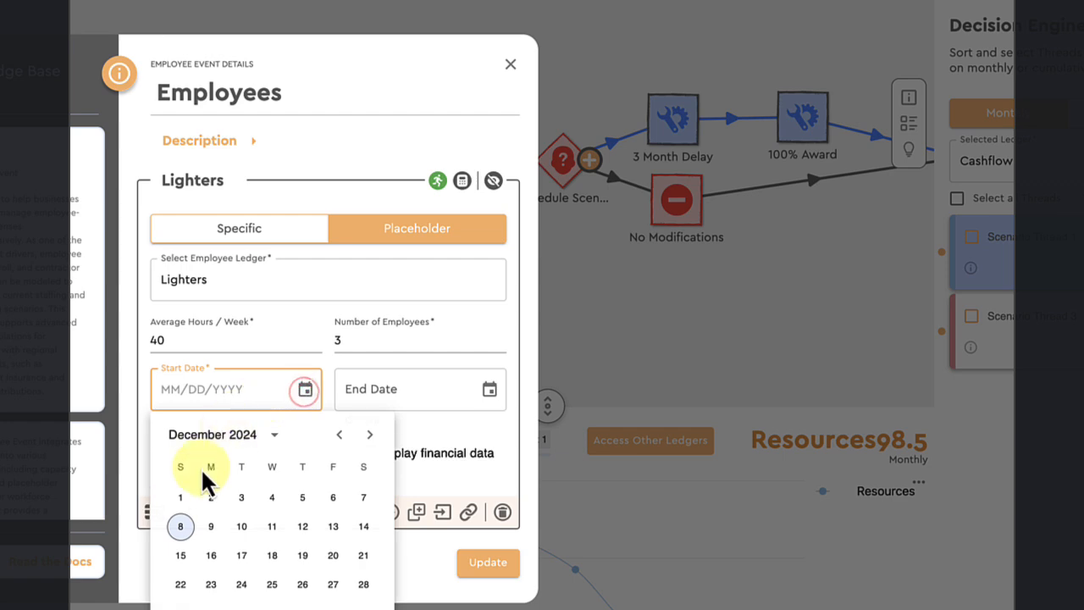
left_click(185, 499)
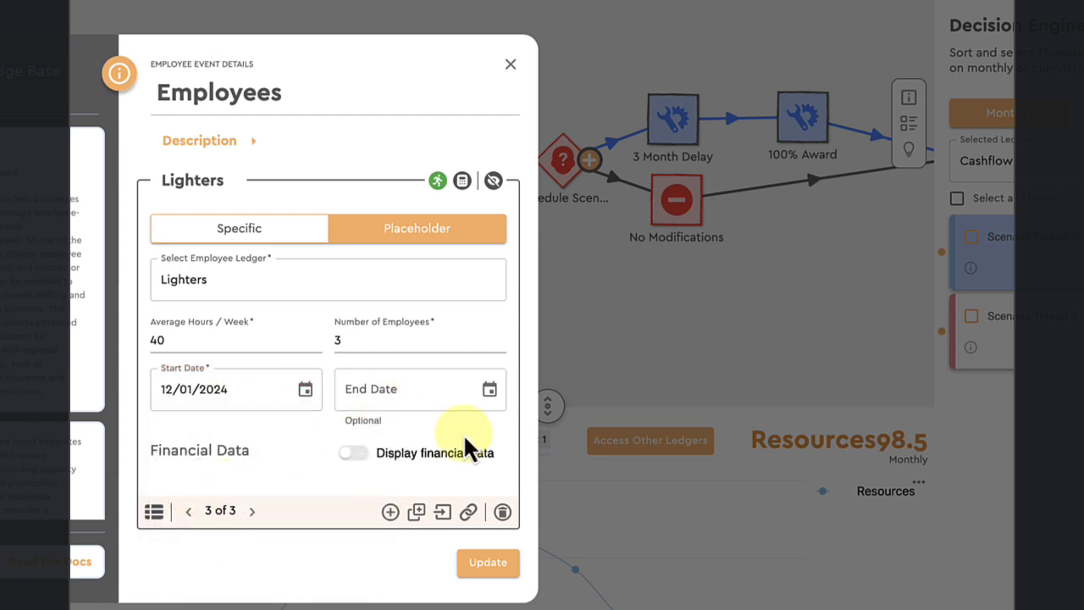
left_click(490, 565)
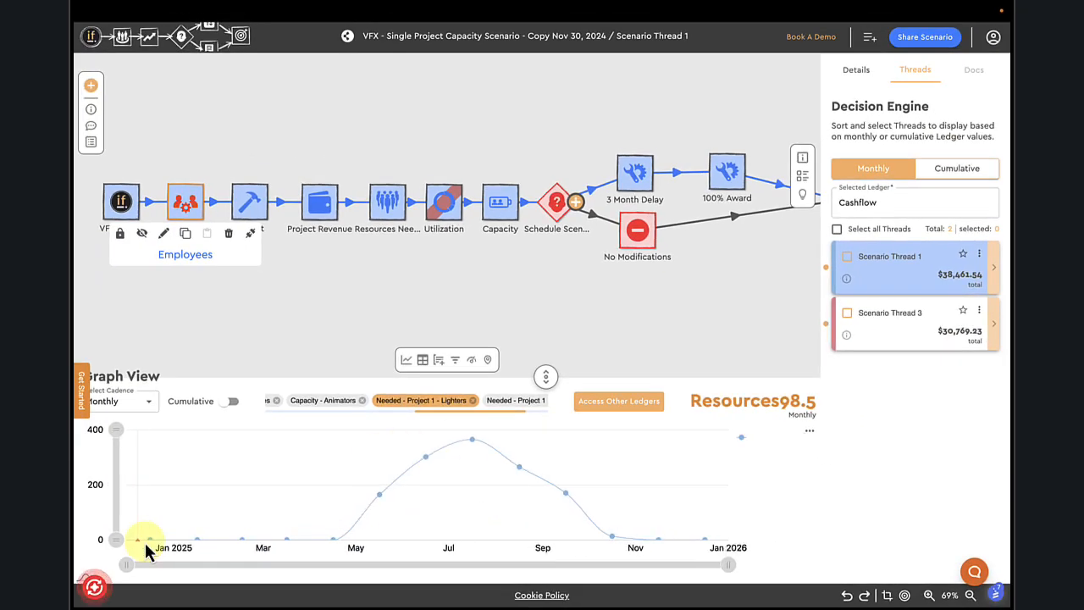
left_click(93, 589)
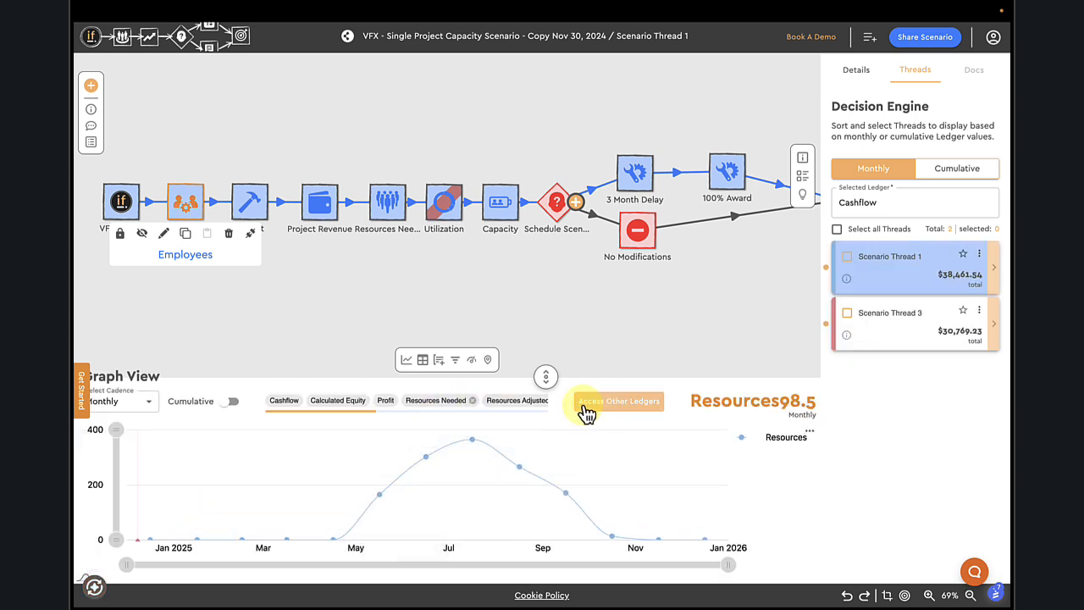
Add the Capacity - Lighters ledger under Capacity - Artists to the graph selection and graph it
scroll(497, 404, "right", 5)
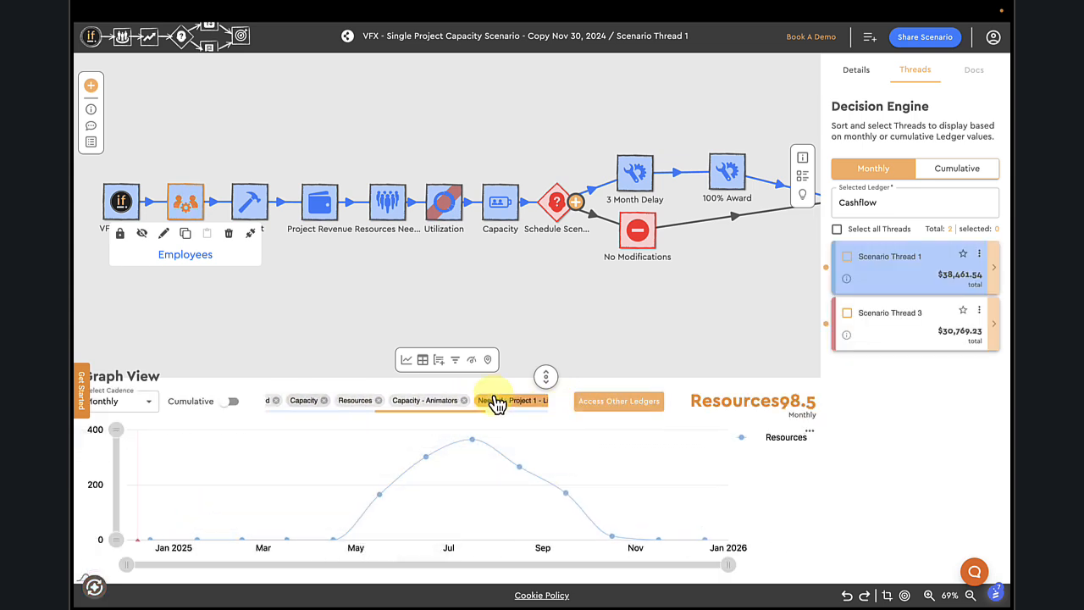
left_click(619, 403)
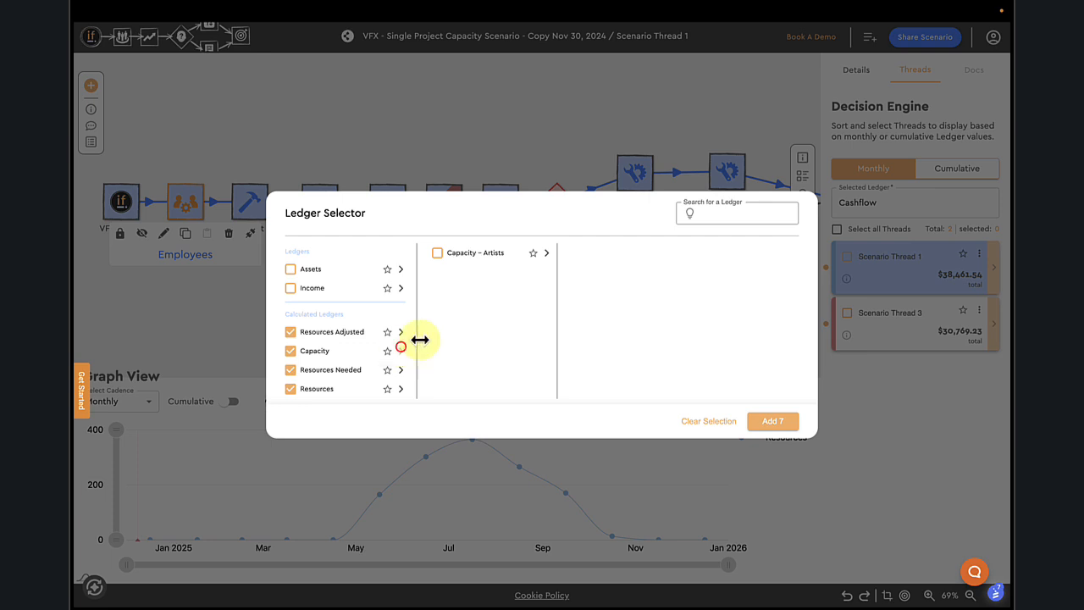
left_click(543, 253)
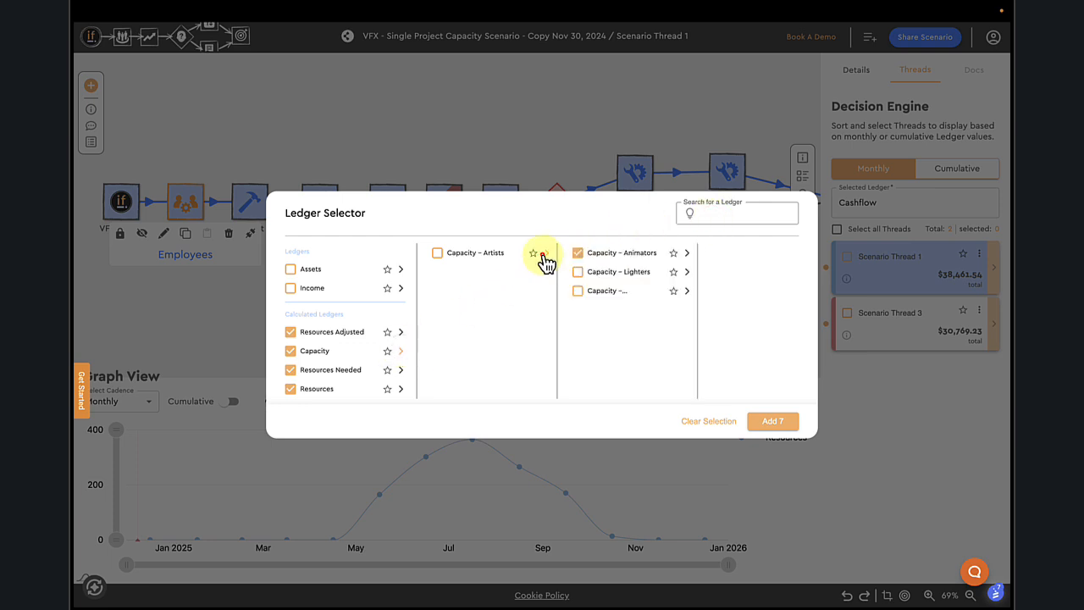
left_click(750, 421)
scroll(466, 404, "right", 3)
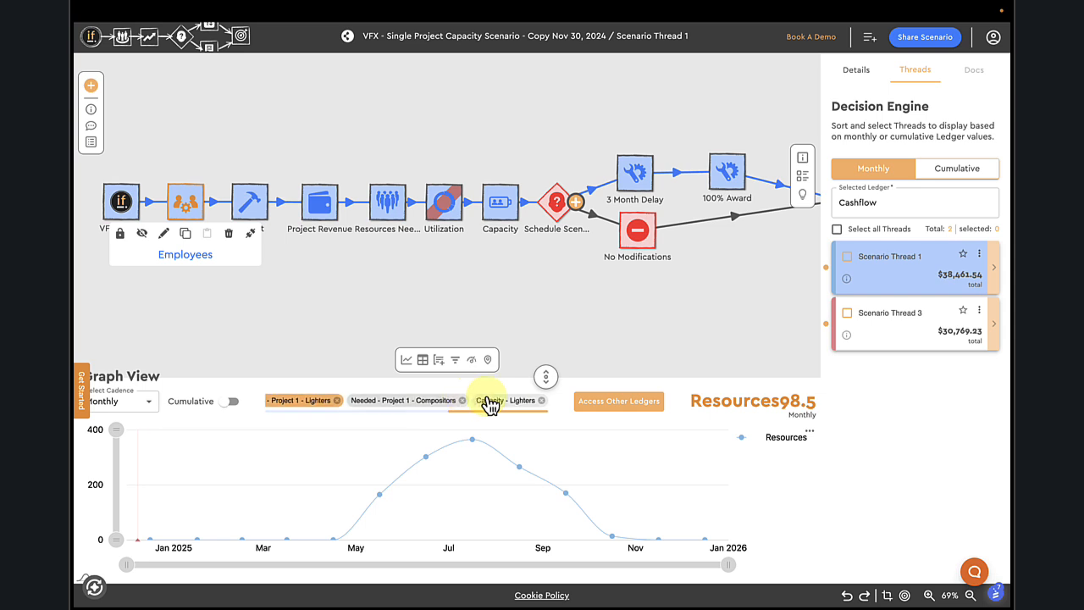
left_click(489, 403)
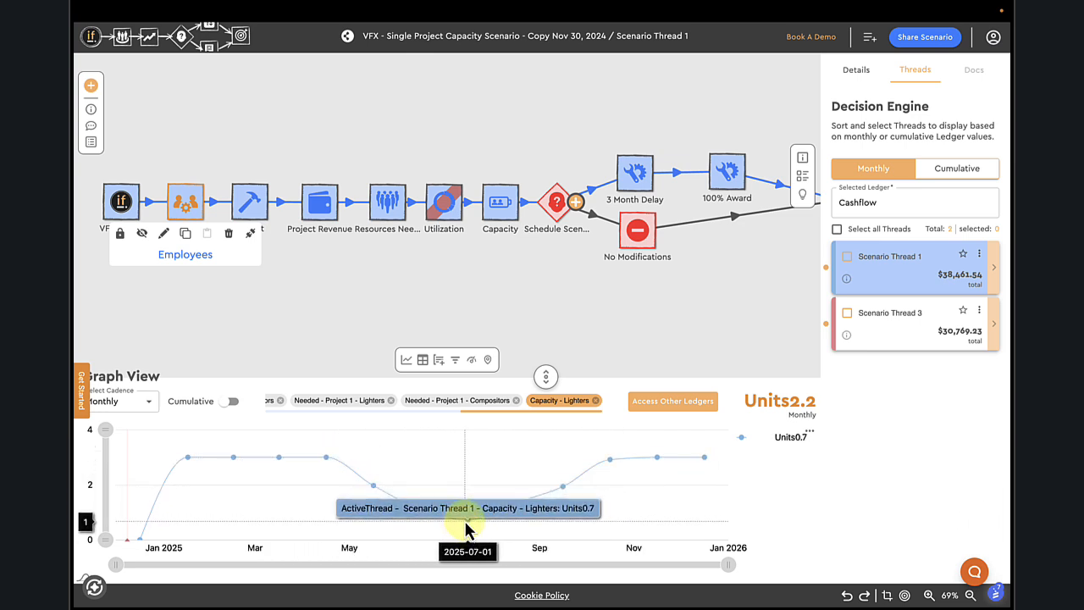
Change the Lighters placeholder's number of employees and update the Employees event
left_click(195, 218)
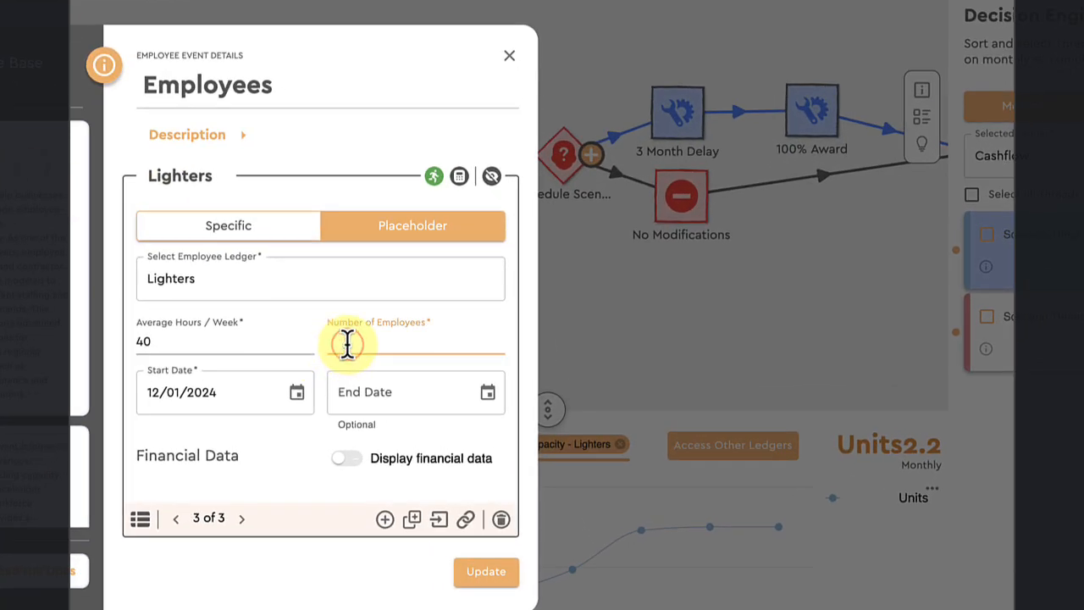
left_click(486, 571)
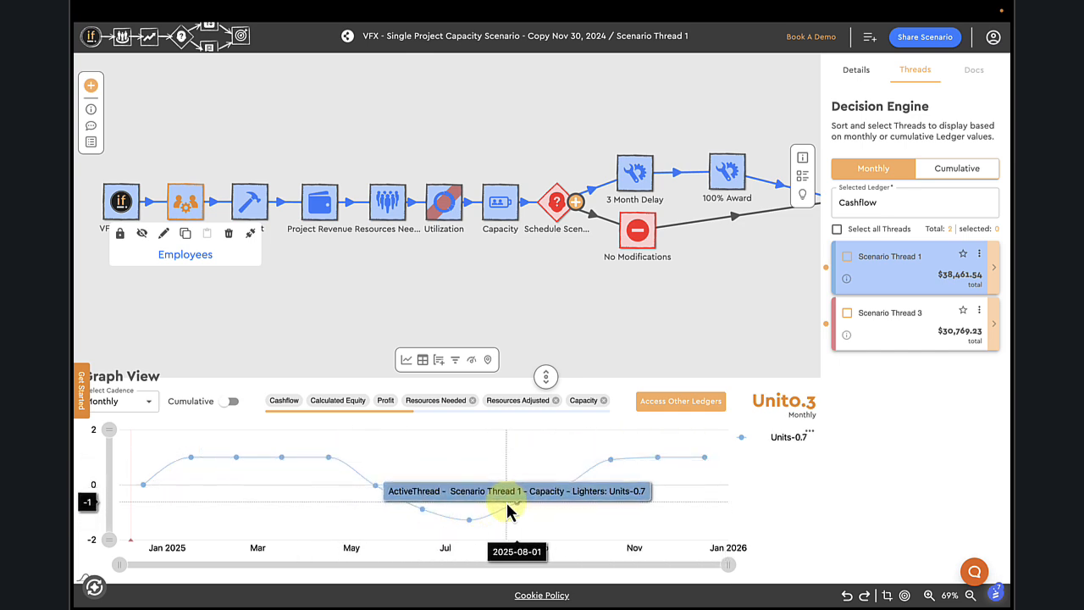
Review the scenario's event chain, examining the Employees, Project, Project Revenue, Resources Needed and Utilization events
scroll(719, 199, "right", 3)
scroll(720, 203, "left", 3)
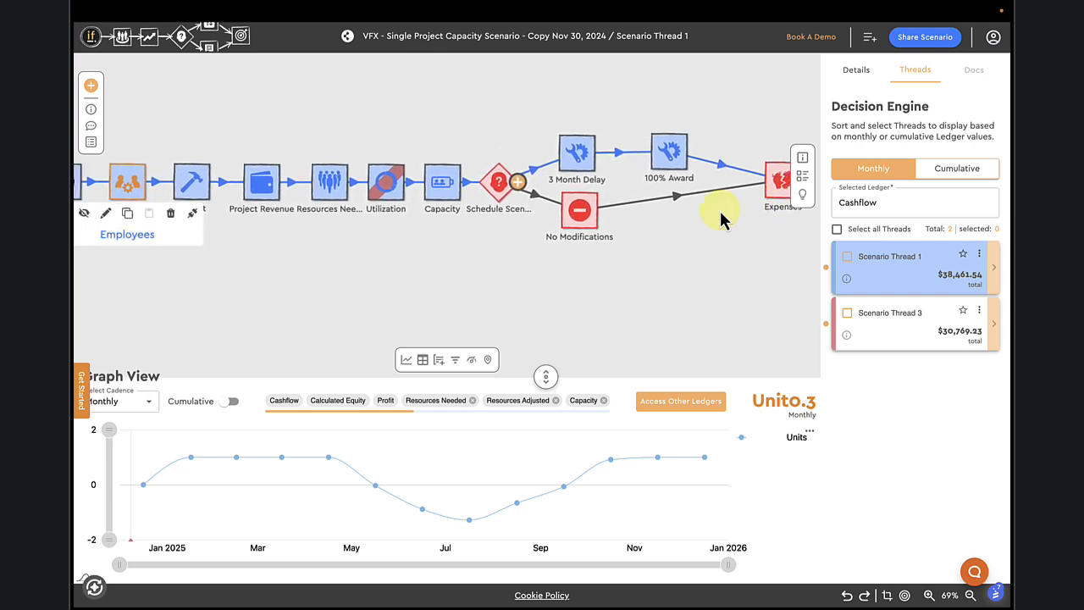
scroll(719, 218, "left", 1)
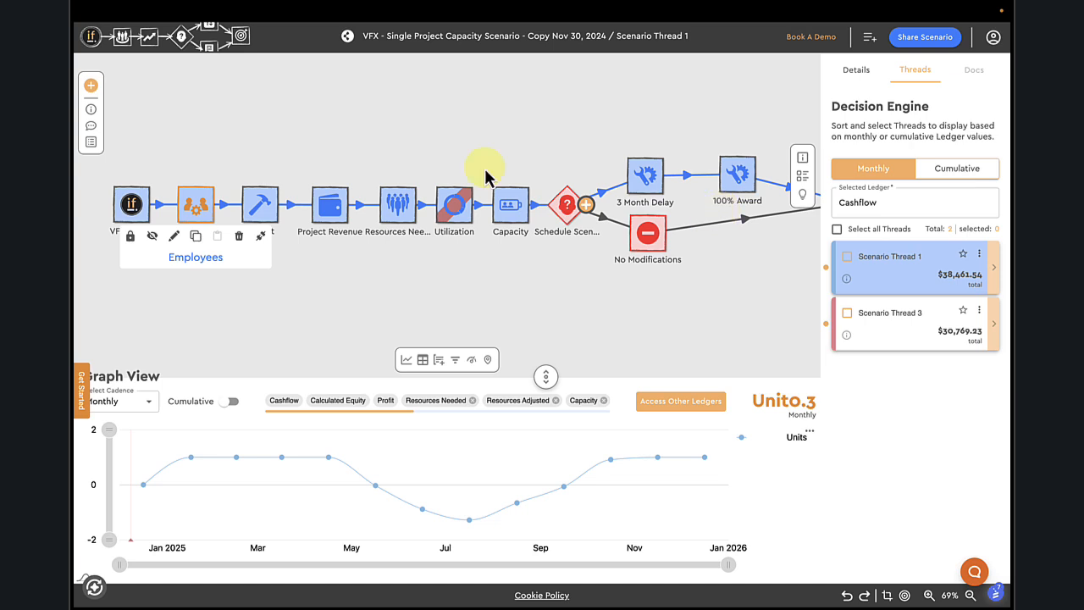
mouse_move(205, 205)
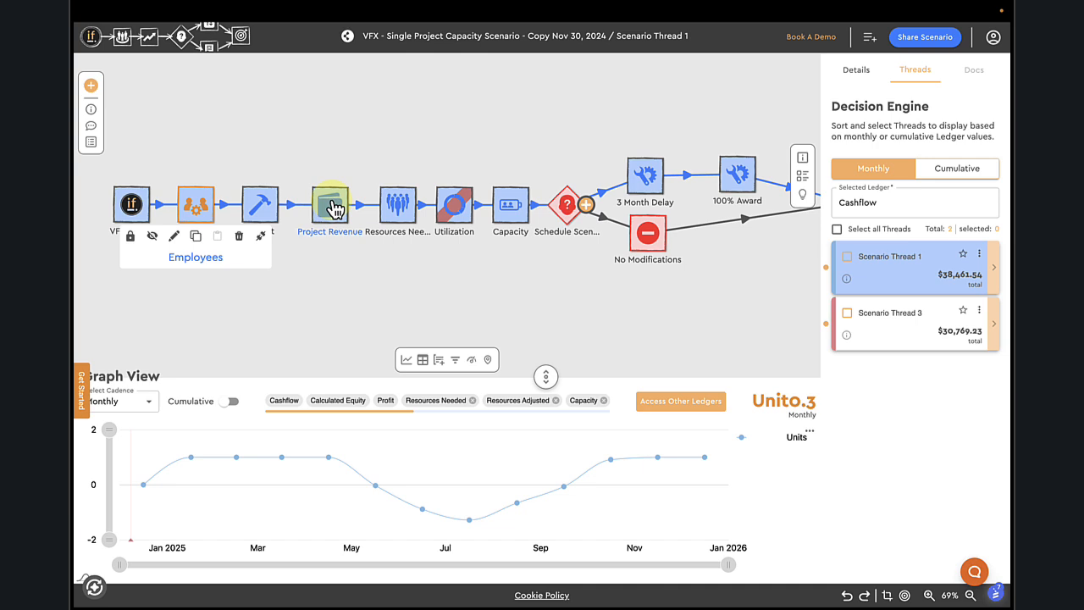
mouse_move(334, 209)
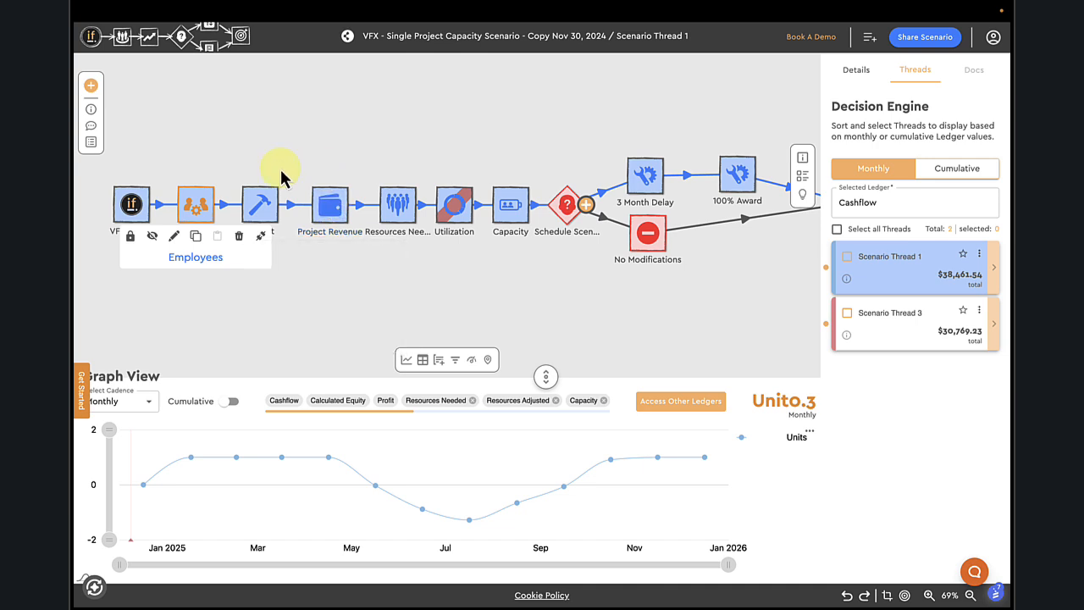
mouse_move(259, 215)
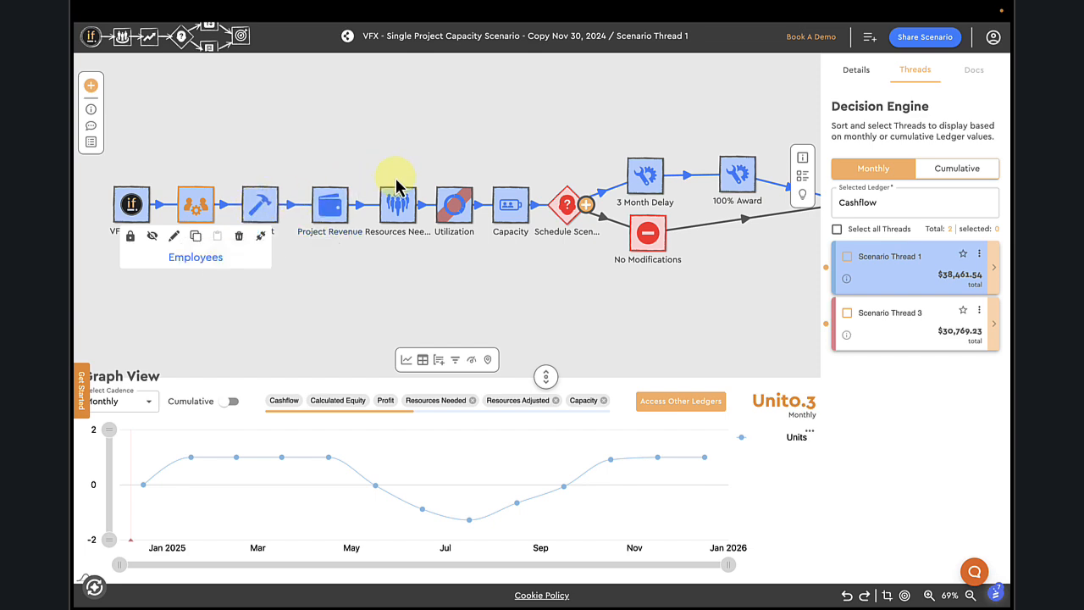
mouse_move(403, 208)
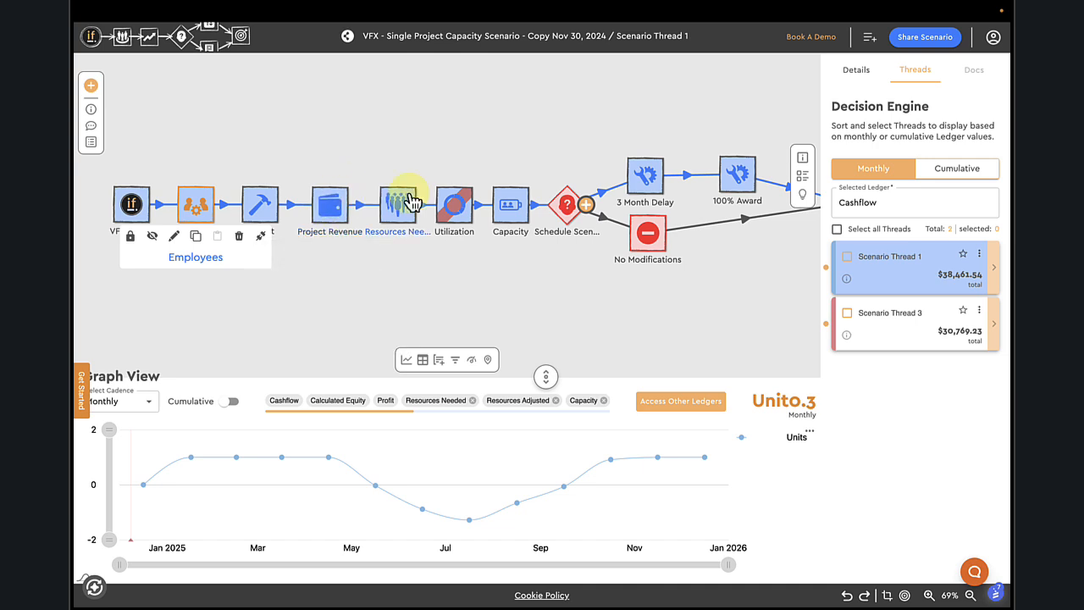
mouse_move(454, 208)
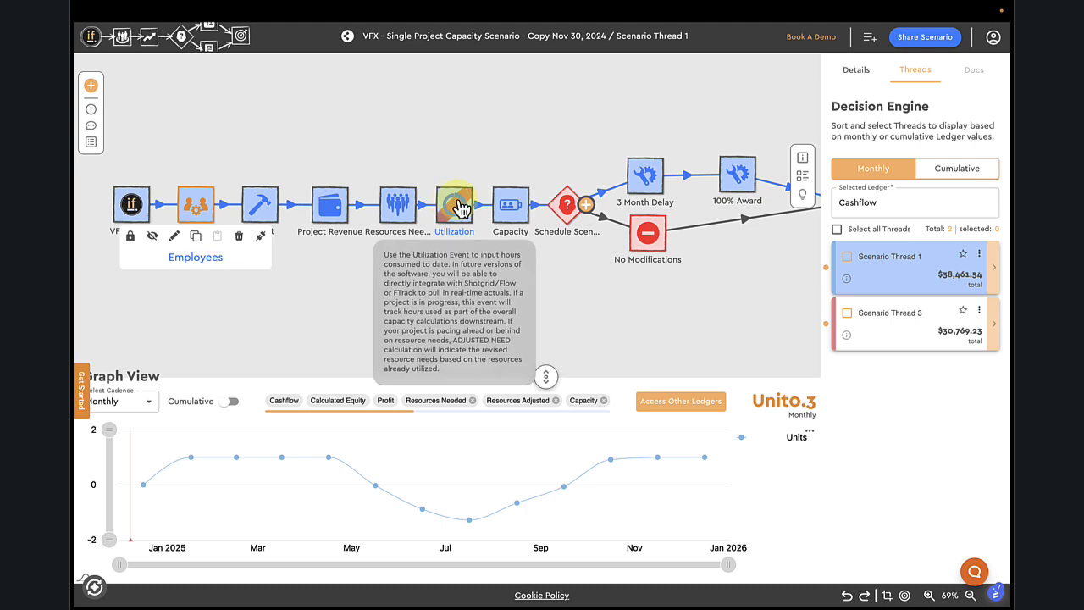
Set the Compositing staff percentage to 90 in the Capacity event, recalculate the scenario, and inspect the Capacity - Lighters graph
double_click(509, 209)
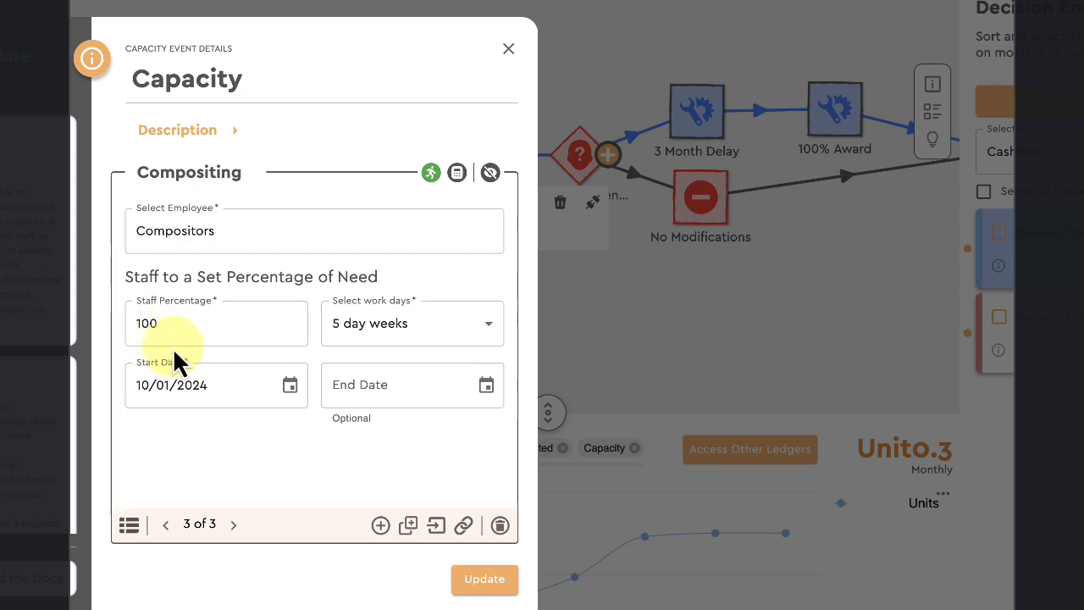
left_click(168, 325)
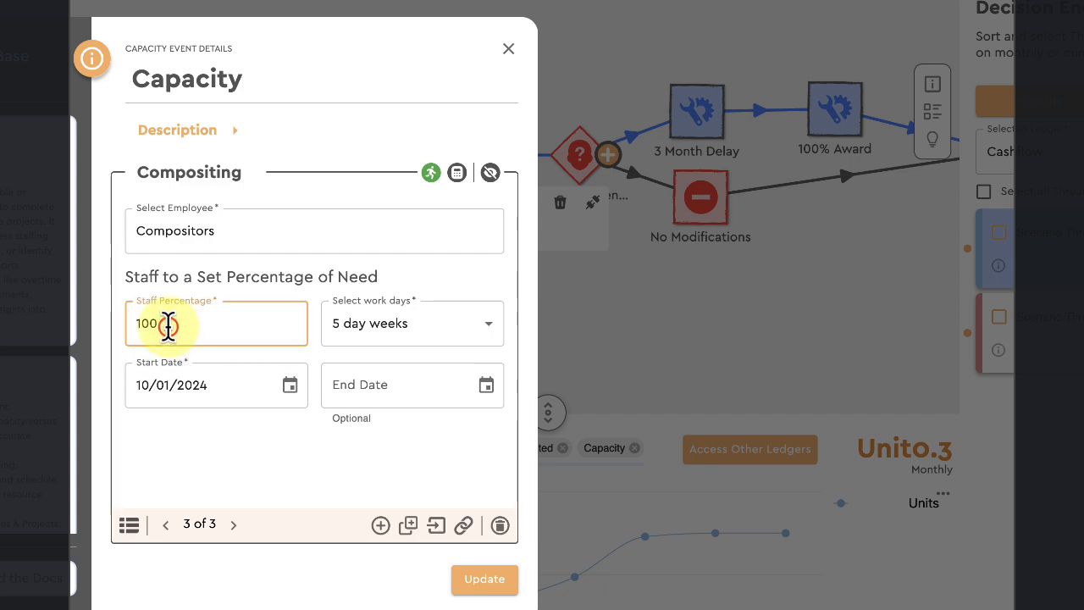
key("BackSpace")
type("90")
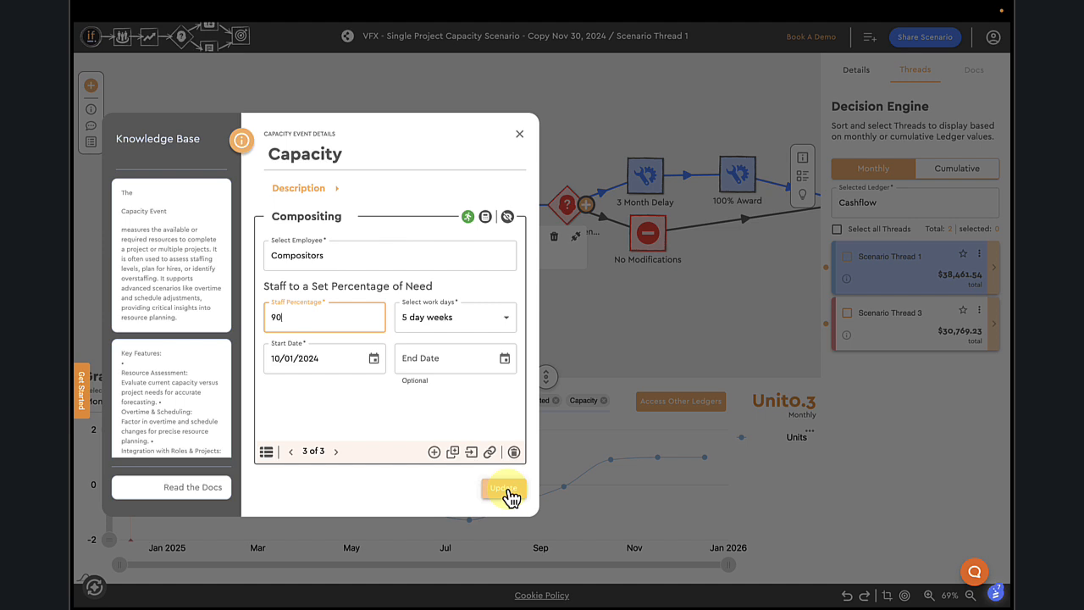
left_click(504, 490)
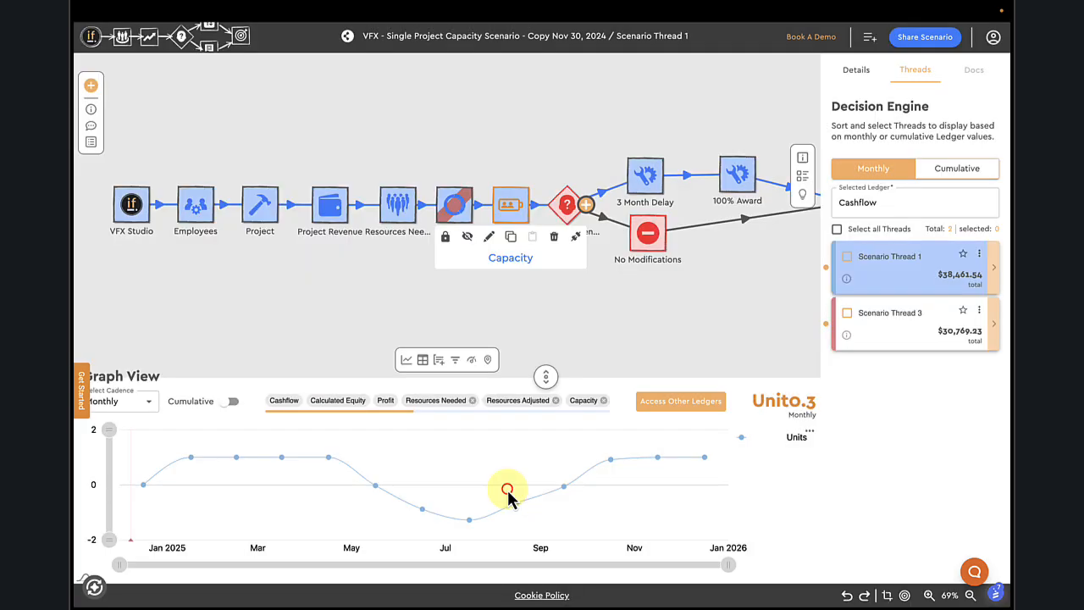
mouse_move(518, 491)
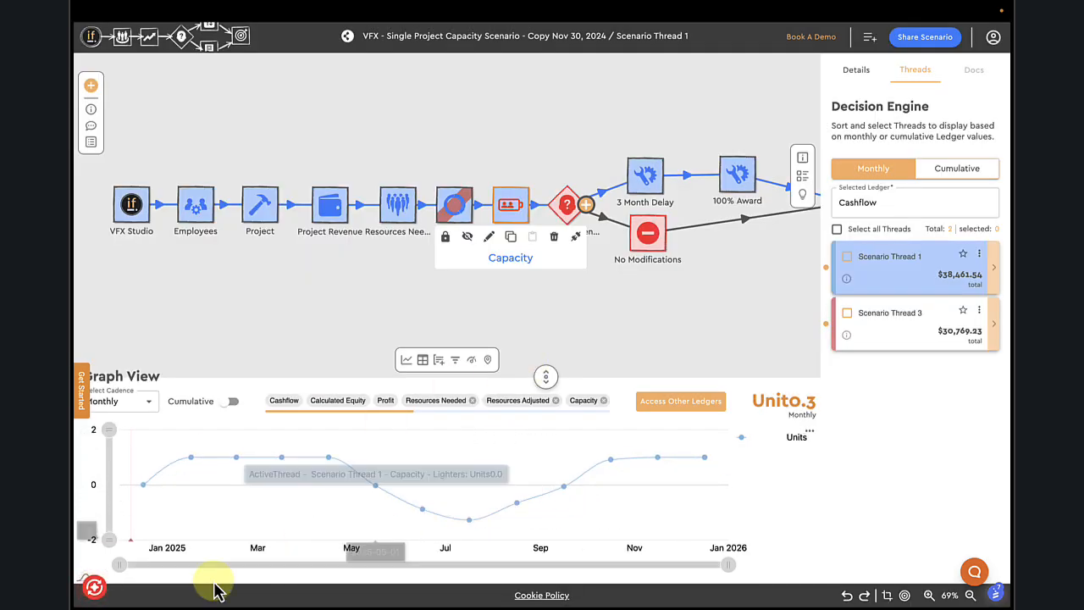
left_click(95, 587)
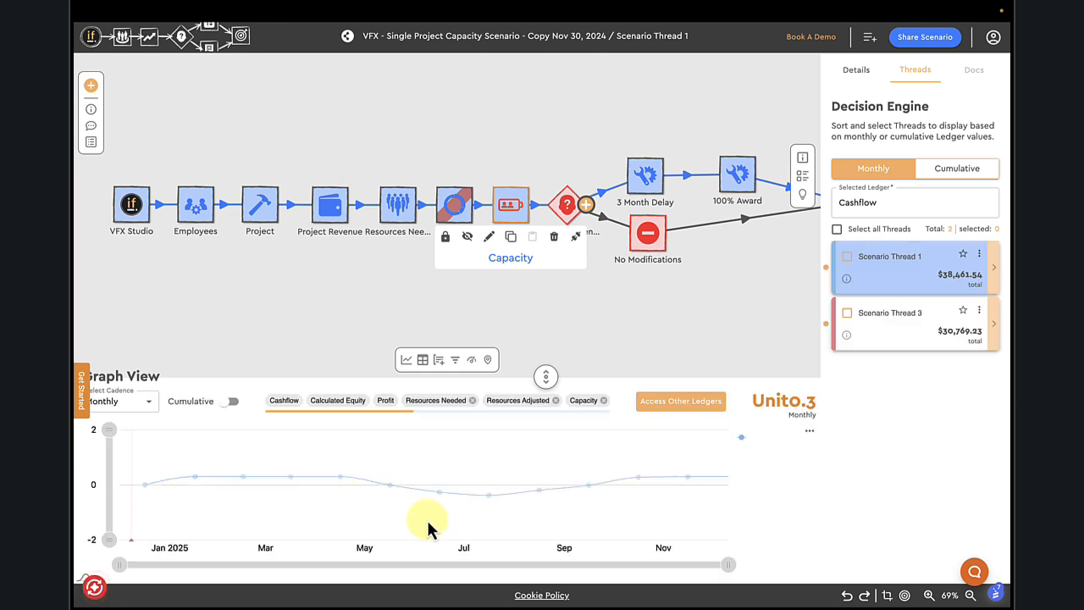
mouse_move(449, 517)
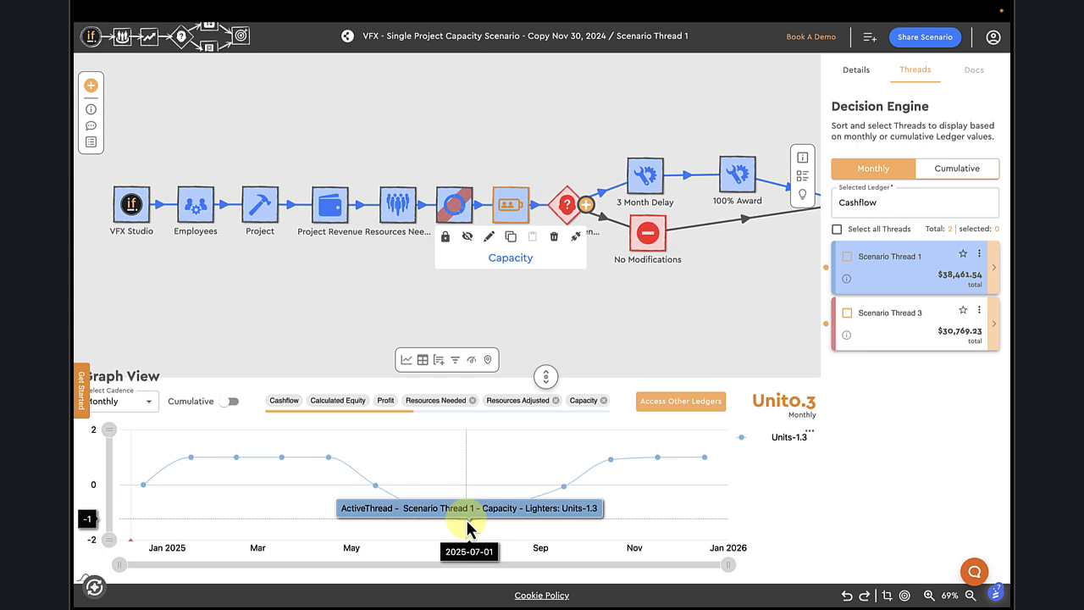
Set the Compositing staff percentage to 30 and update the Capacity event
left_click(509, 210)
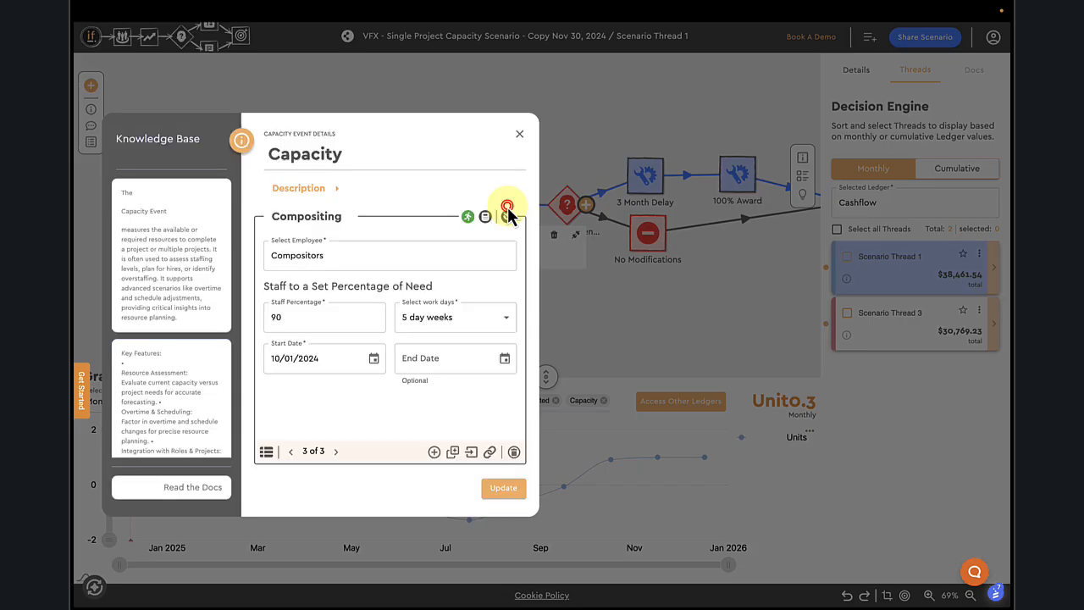
left_click(297, 320)
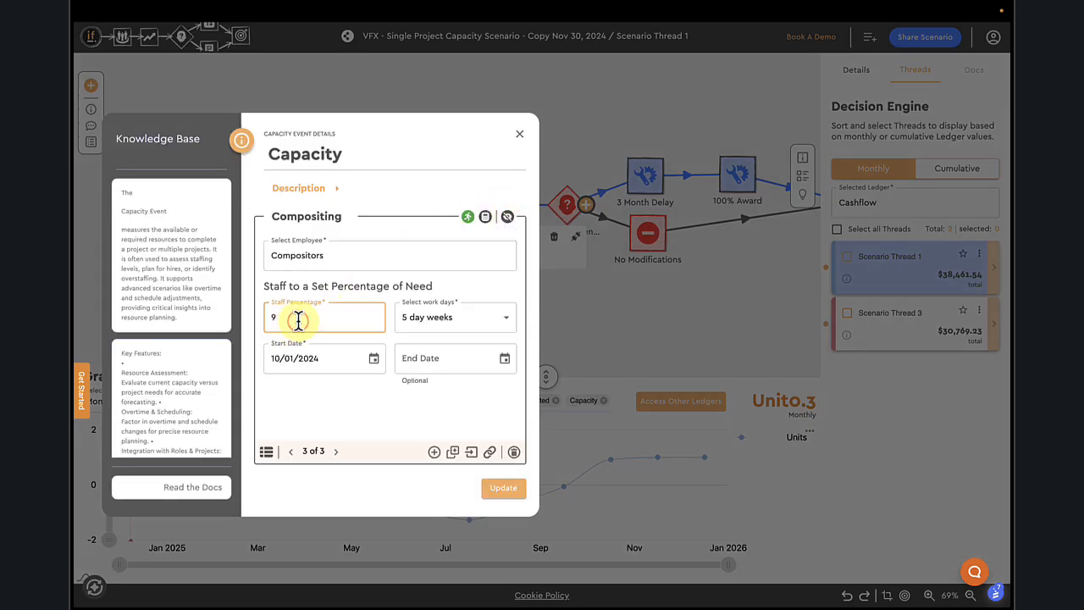
key("BackSpace")
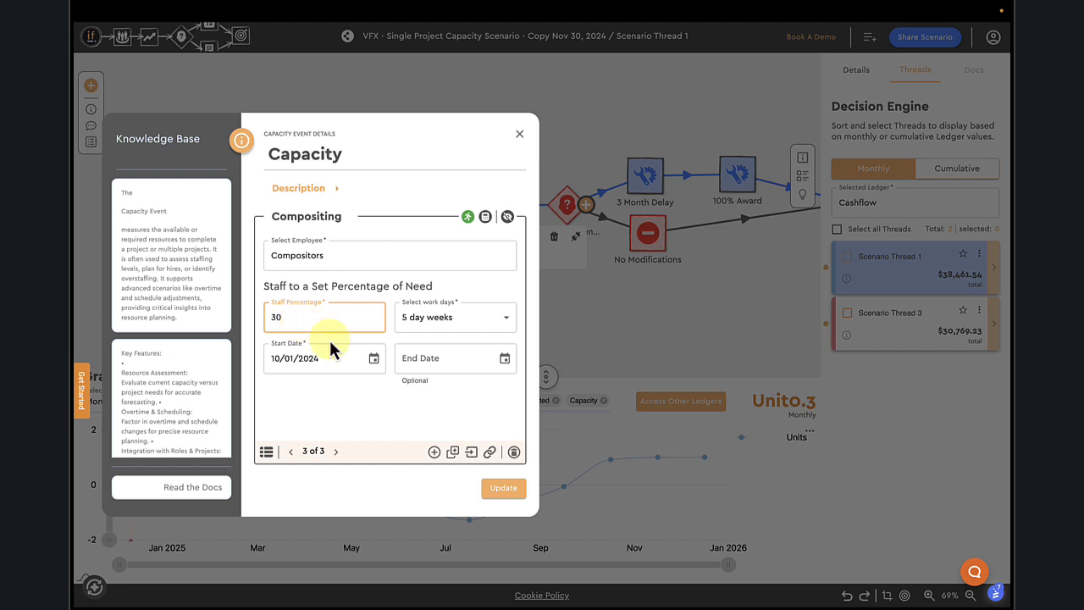
left_click(501, 488)
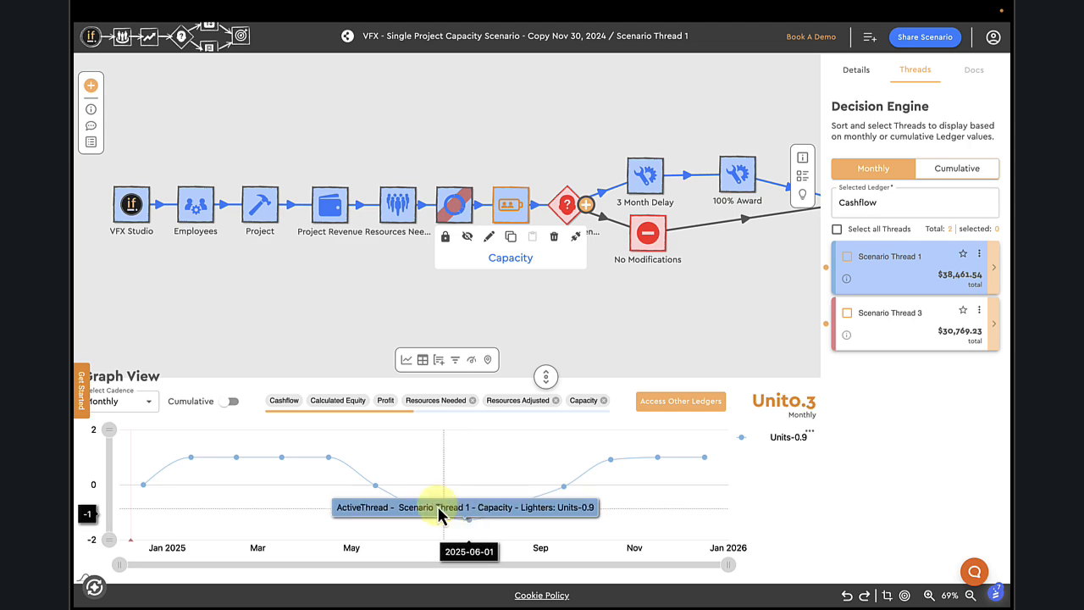
Set the Compositing staff percentage to 100 in the Capacity event, update the event, and recalculate the scenario
left_click(508, 205)
left_click(291, 320)
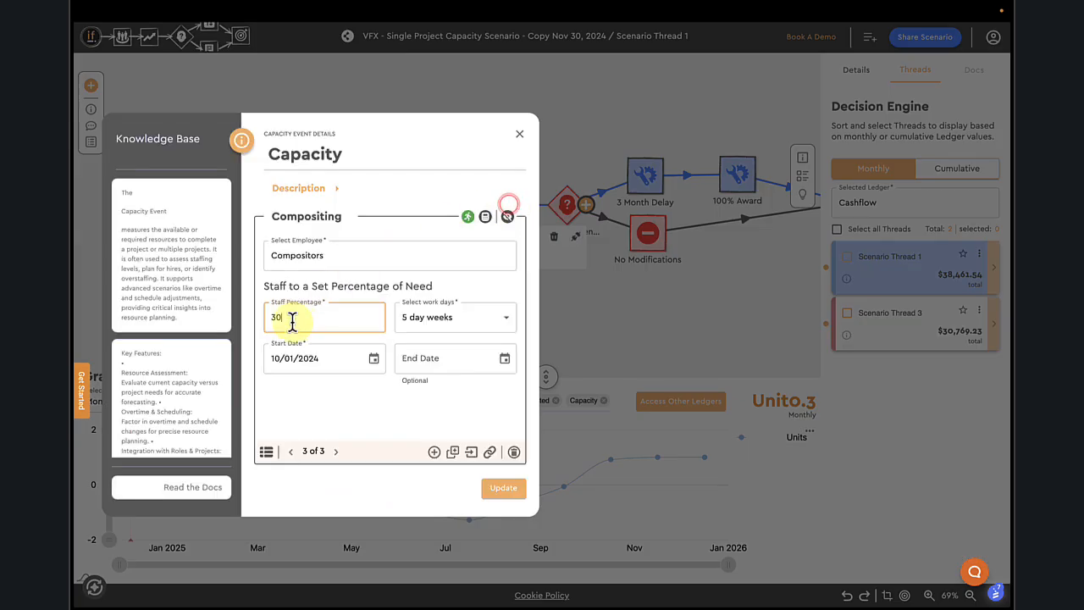
key("BackSpace")
key("BackSpace")
type("100")
left_click(505, 490)
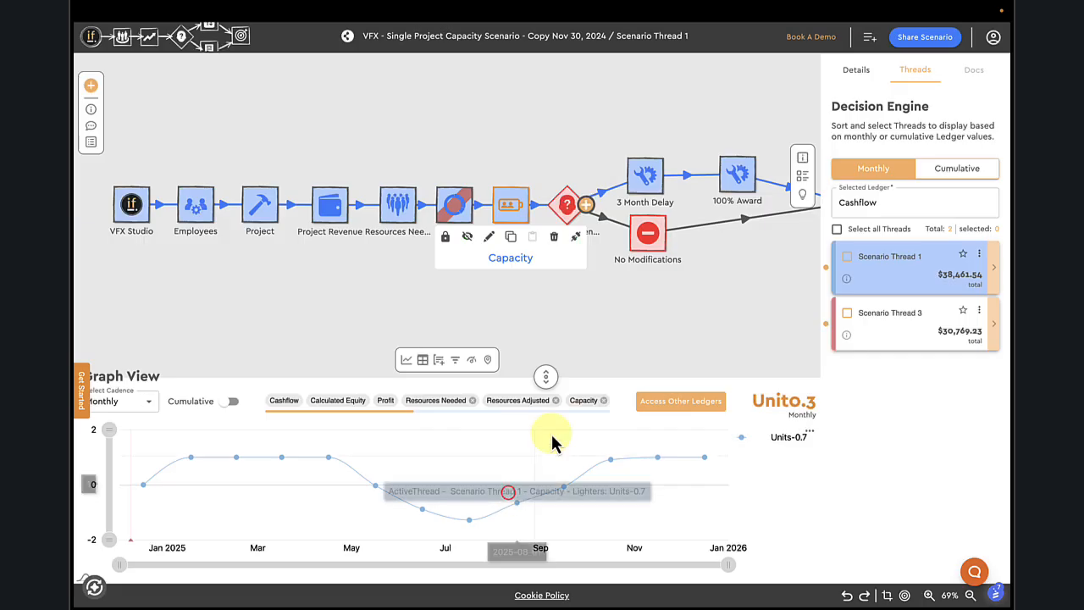
left_click(98, 583)
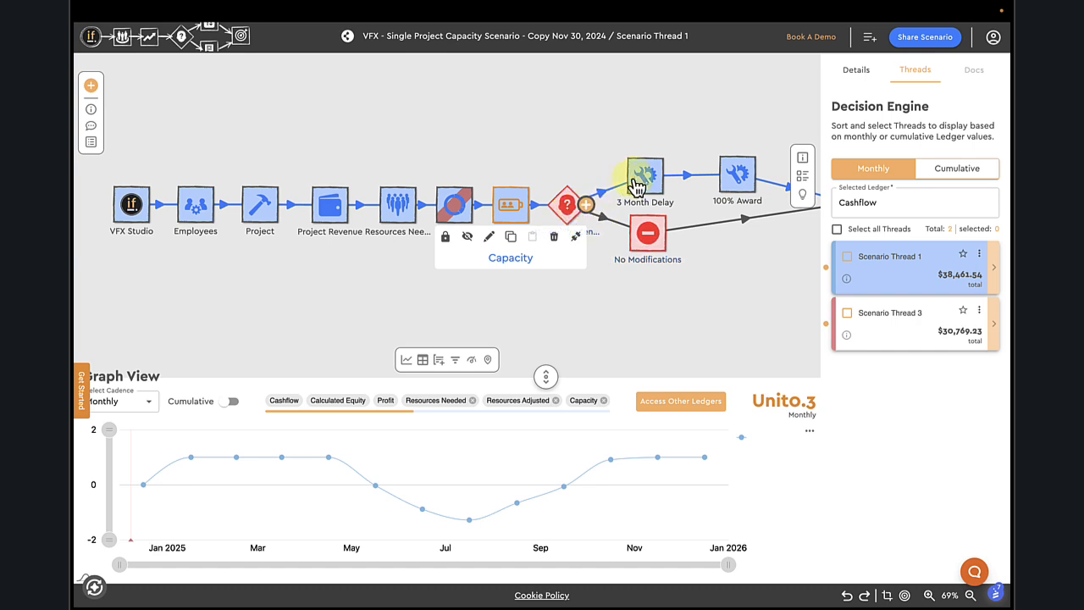
Make room beside the 100% Award event and insert a Decision event between 3 Month Delay and 100% Award
mouse_move(655, 181)
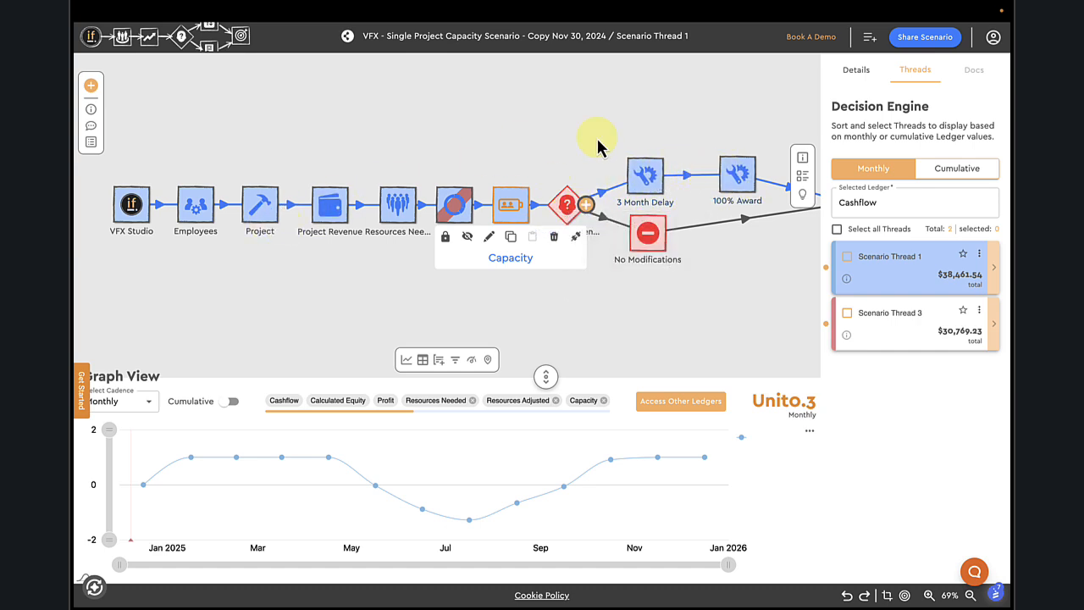
scroll(738, 176, "right", 2)
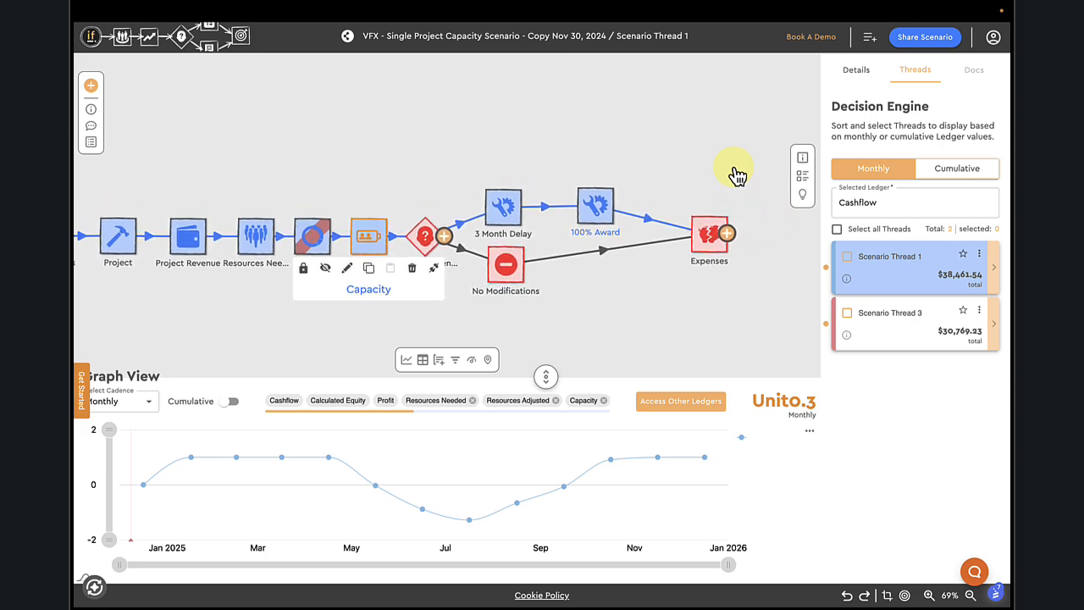
left_click_drag(600, 209, 624, 212)
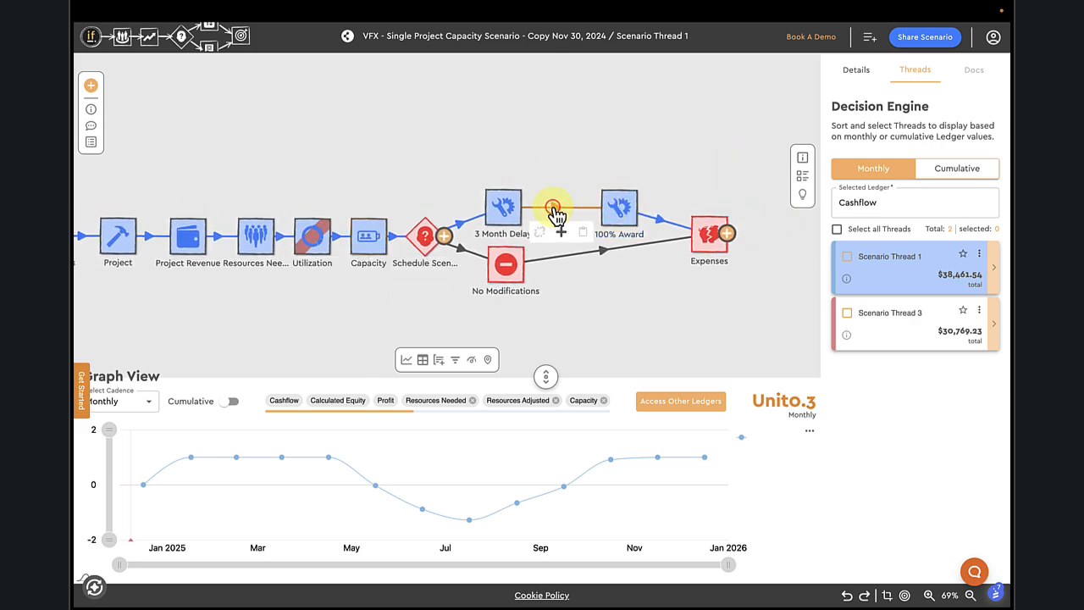
left_click(560, 230)
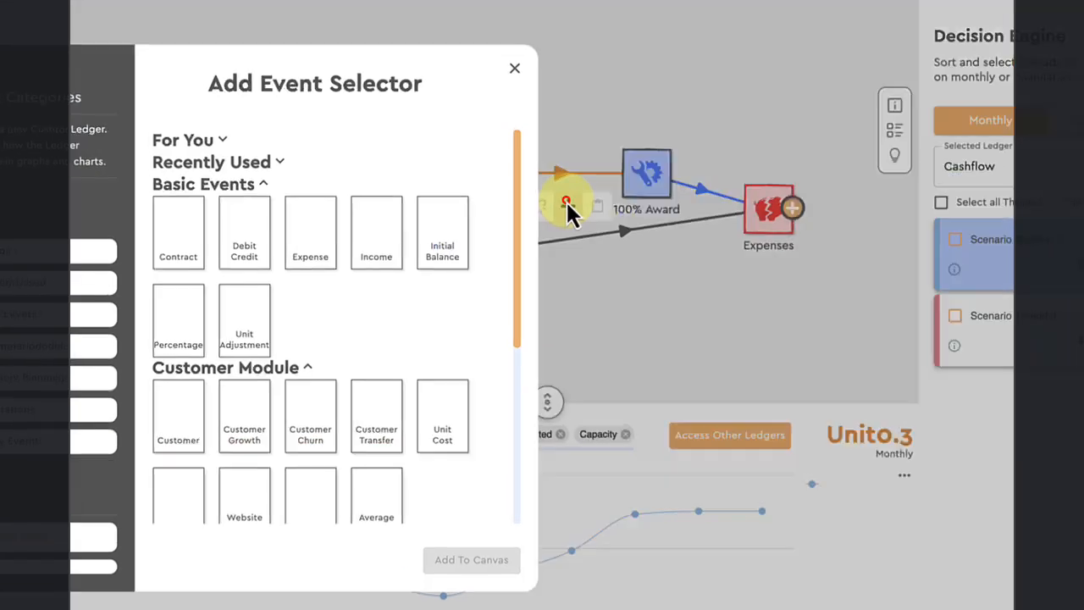
scroll(391, 343, "down", 3)
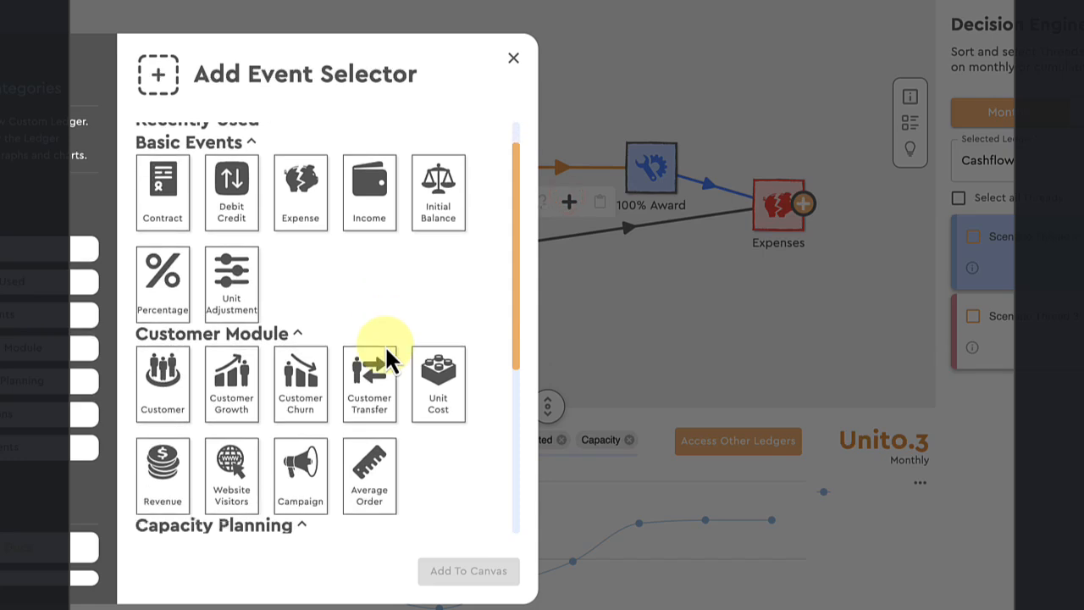
scroll(242, 443, "down", 3)
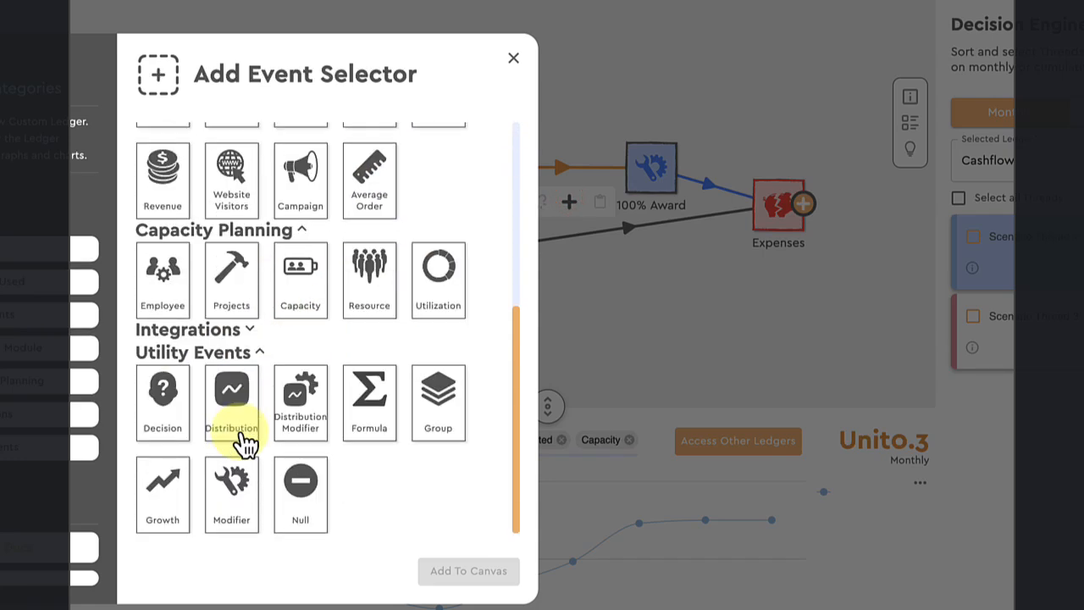
left_click(166, 404)
left_click(449, 569)
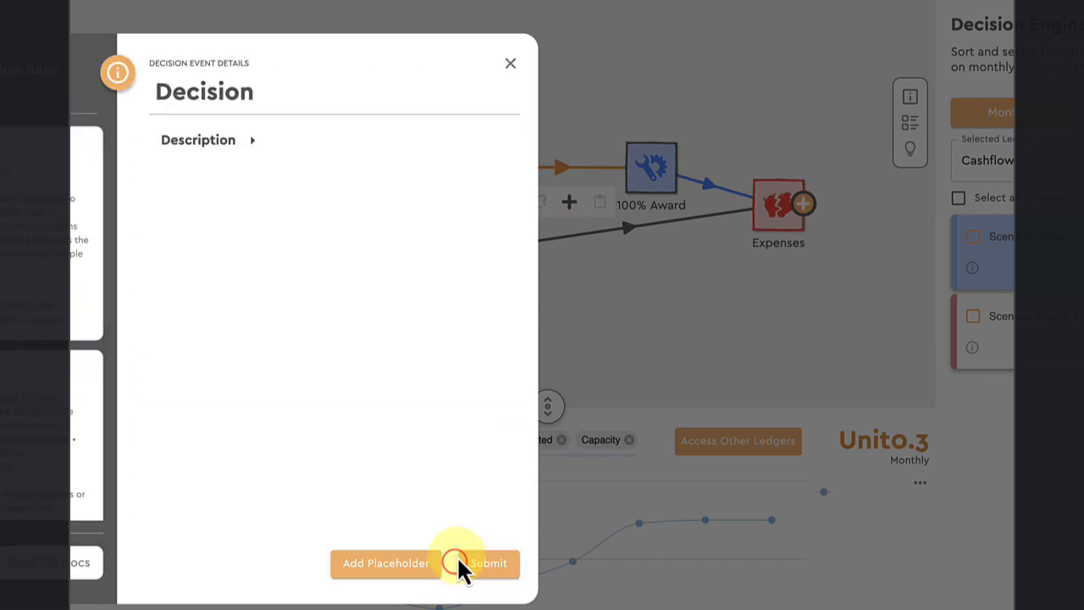
left_click(479, 571)
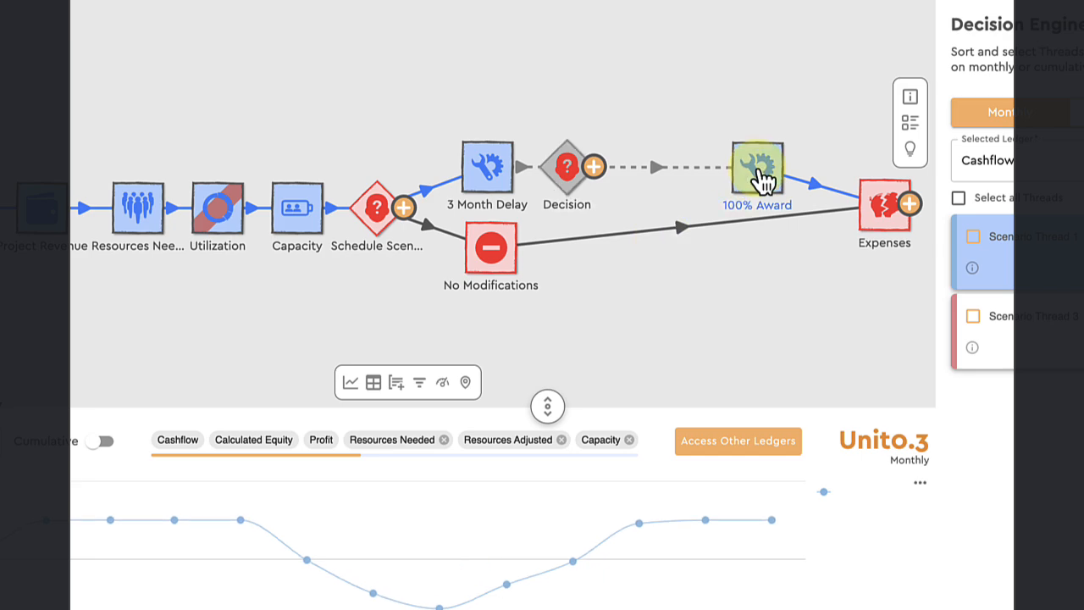
Move the 100% Award event up and add a Null event as a second branch from the new Decision event
left_click_drag(756, 172, 651, 157)
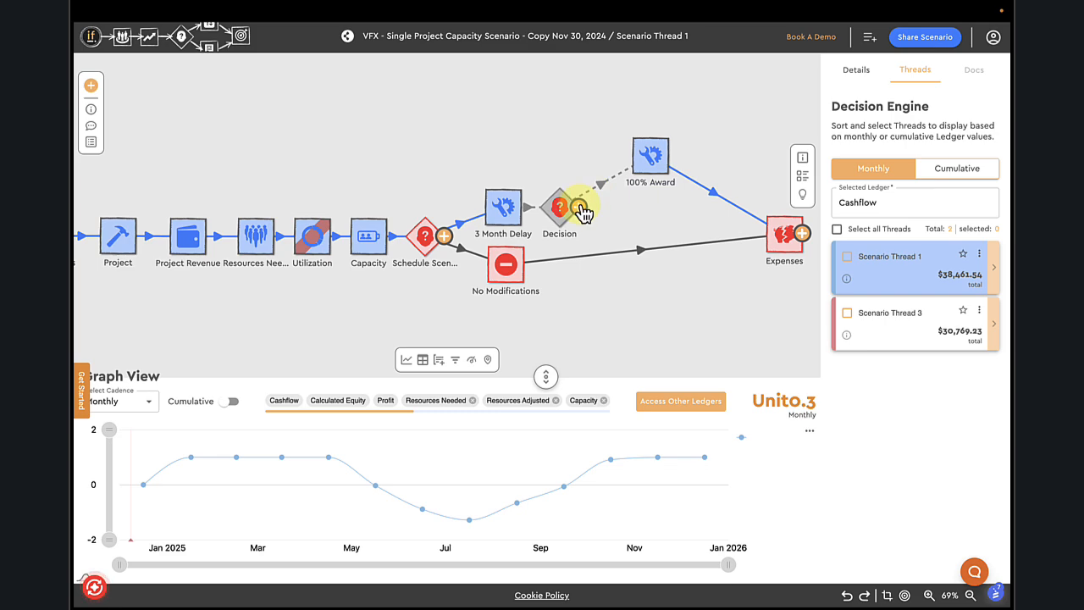
left_click(581, 208)
scroll(416, 310, "down", 5)
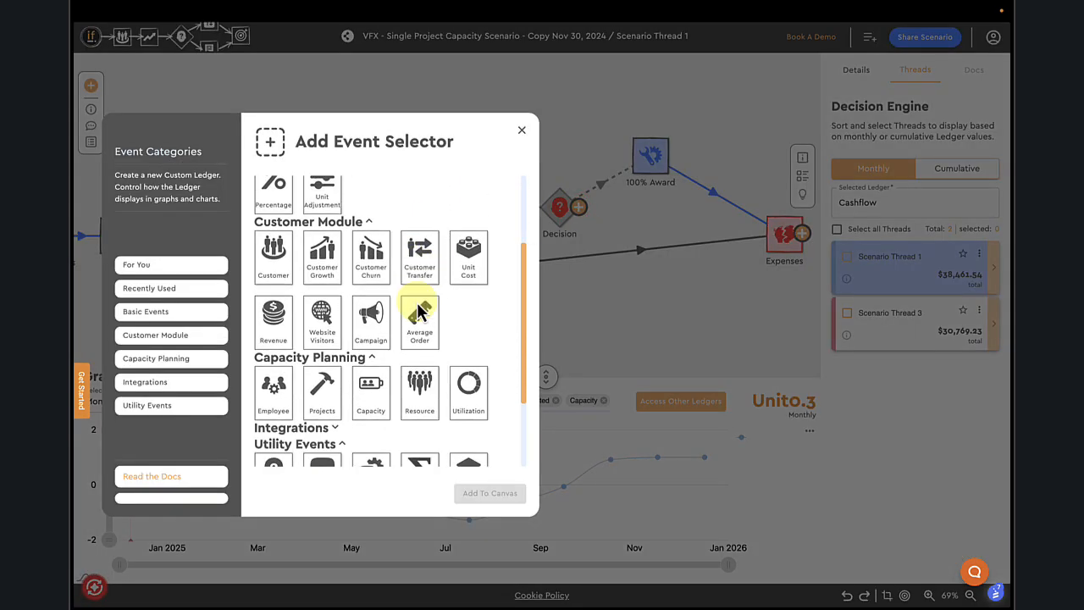
left_click(370, 436)
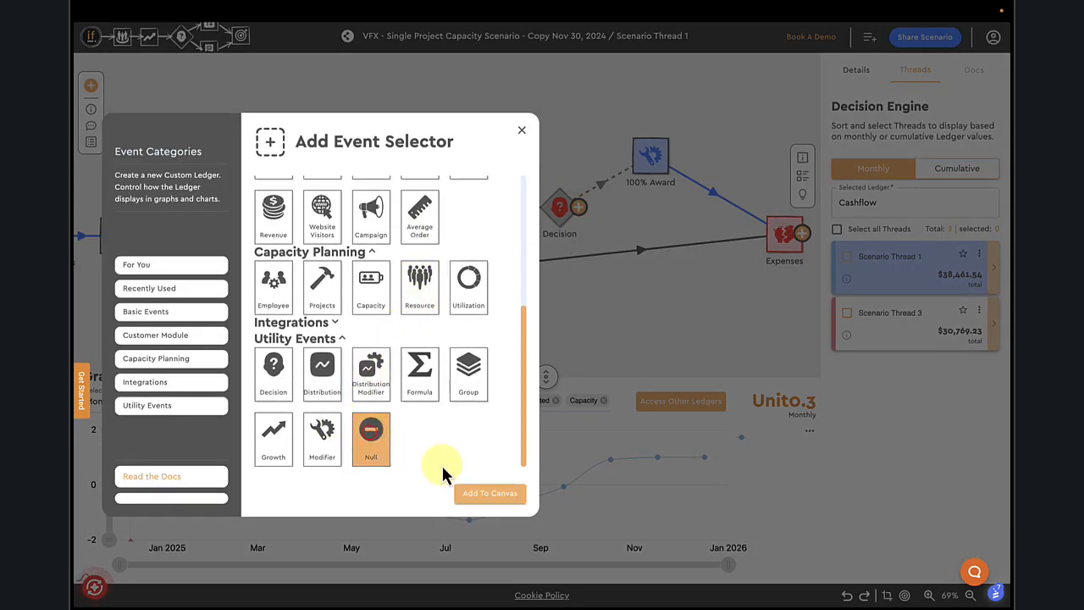
left_click(478, 495)
left_click(492, 494)
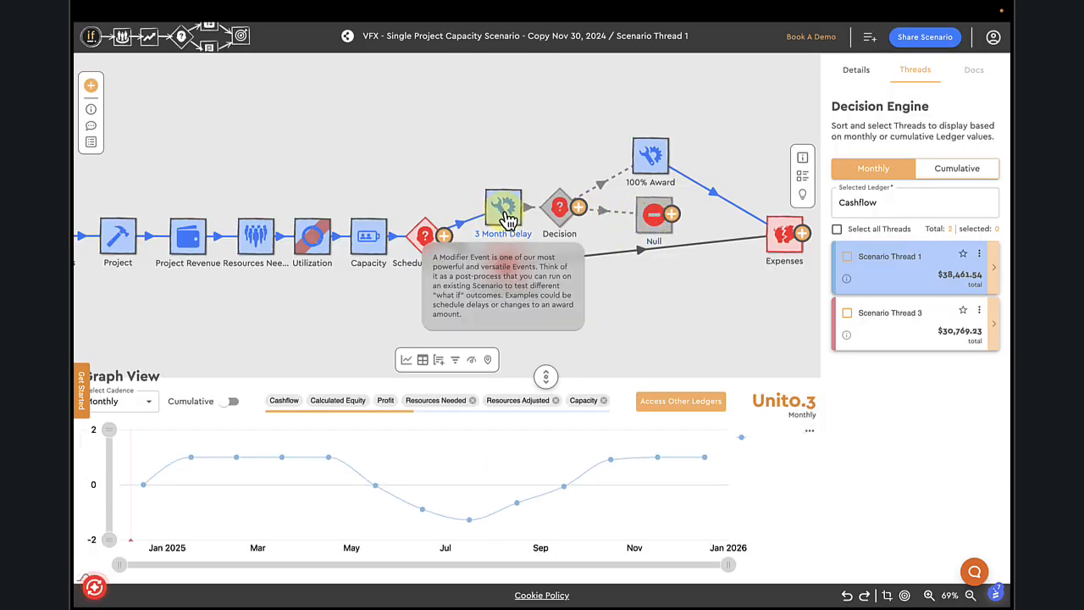
Connect the new Null event to the Expenses event
left_click(653, 217)
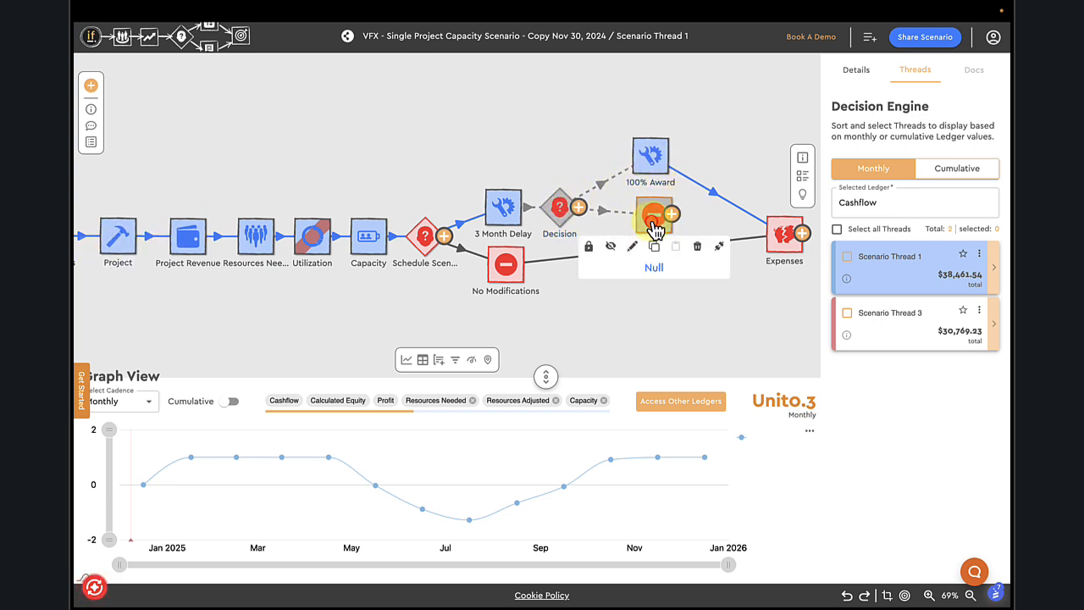
left_click(719, 246)
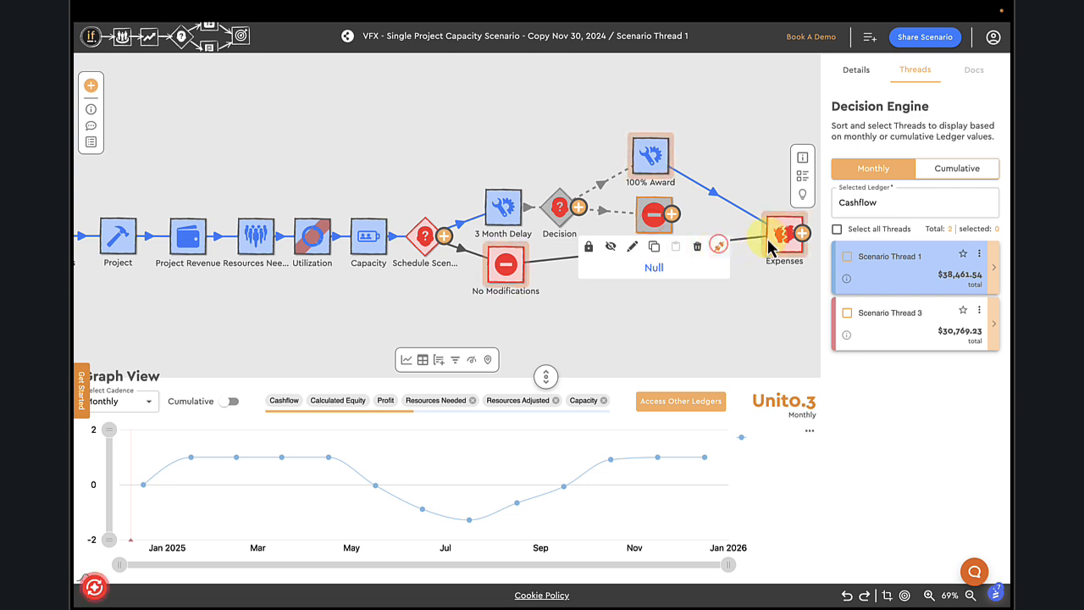
left_click(720, 247)
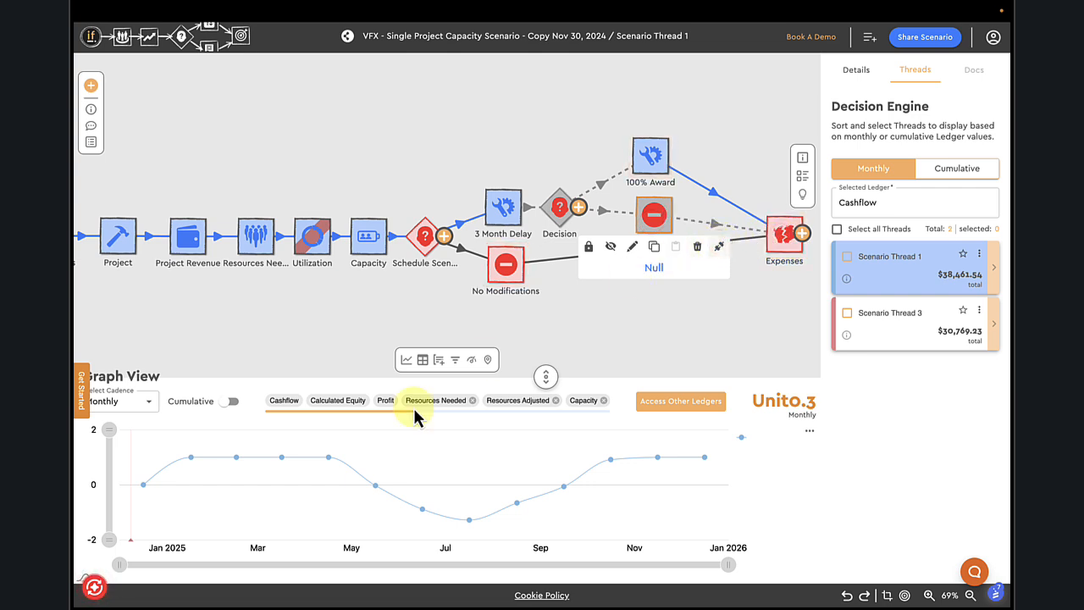
Recalculate the scenario and select all scenario threads for comparison in the graph
left_click(95, 588)
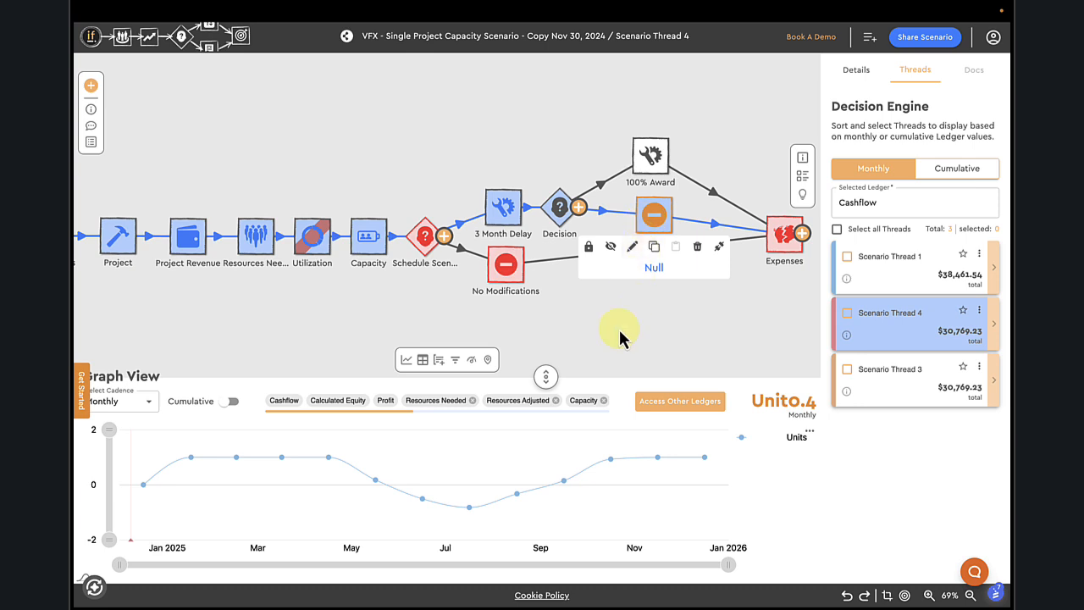
left_click(837, 229)
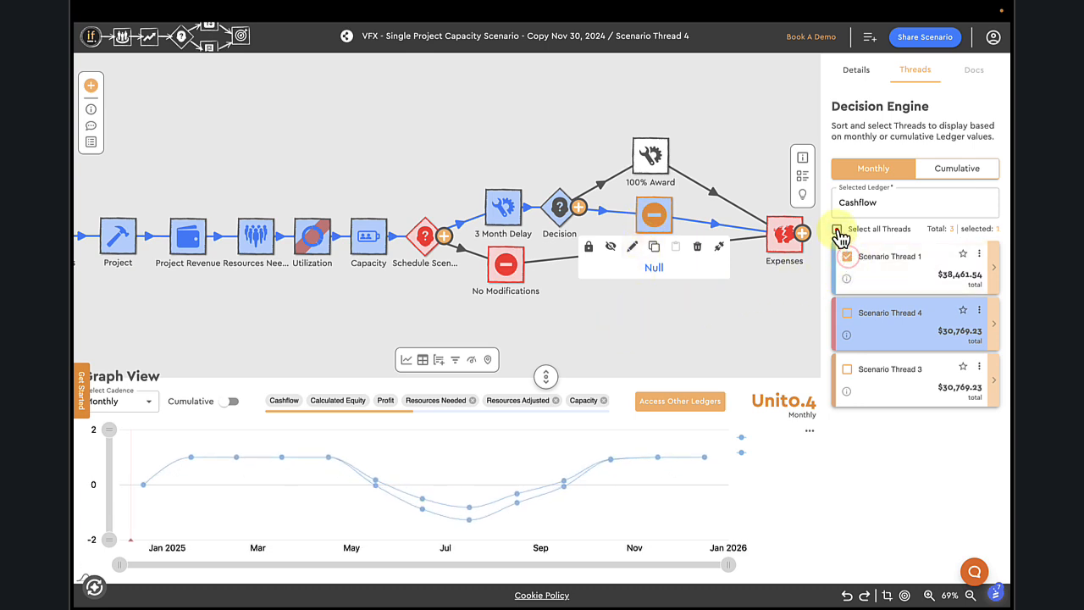